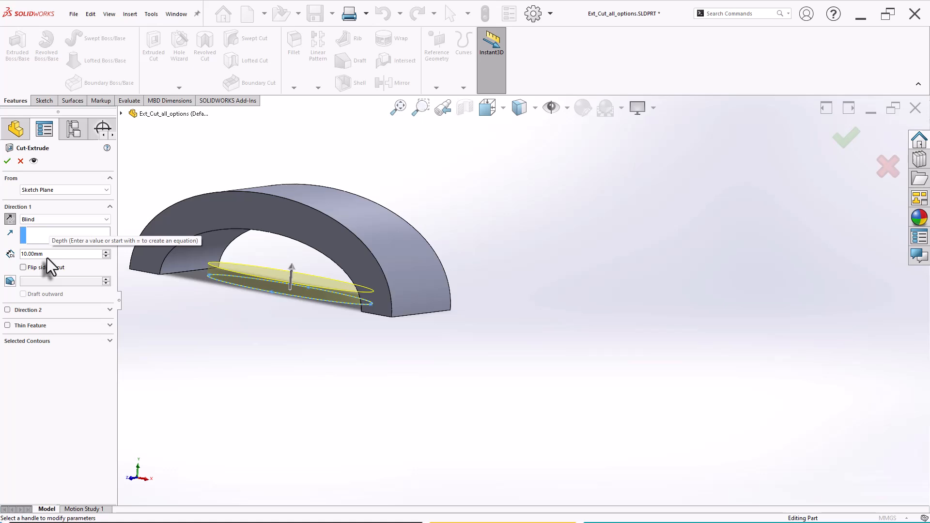
- Cut the elliptical sketch through the arched body with the Through All end condition, starting from the sketch plane
middle_click_drag(290, 333, 301, 317)
left_click(71, 220)
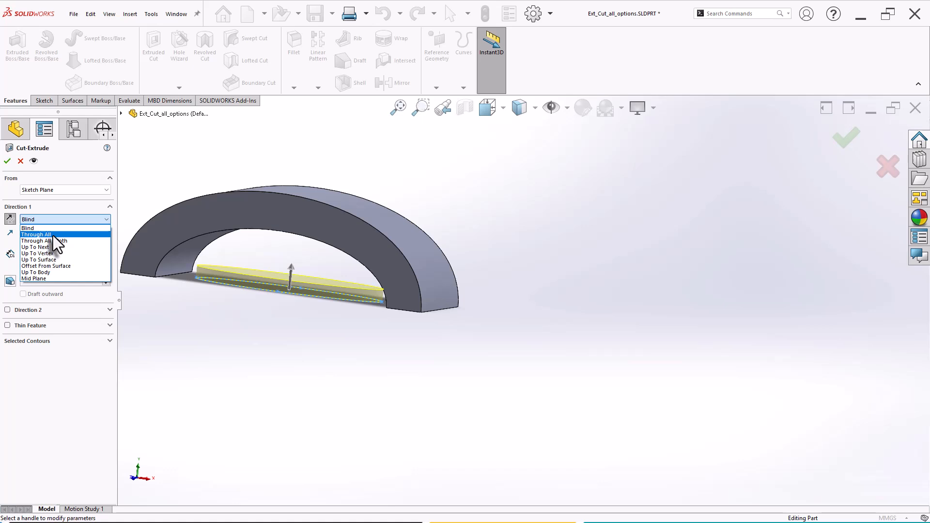
left_click(53, 235)
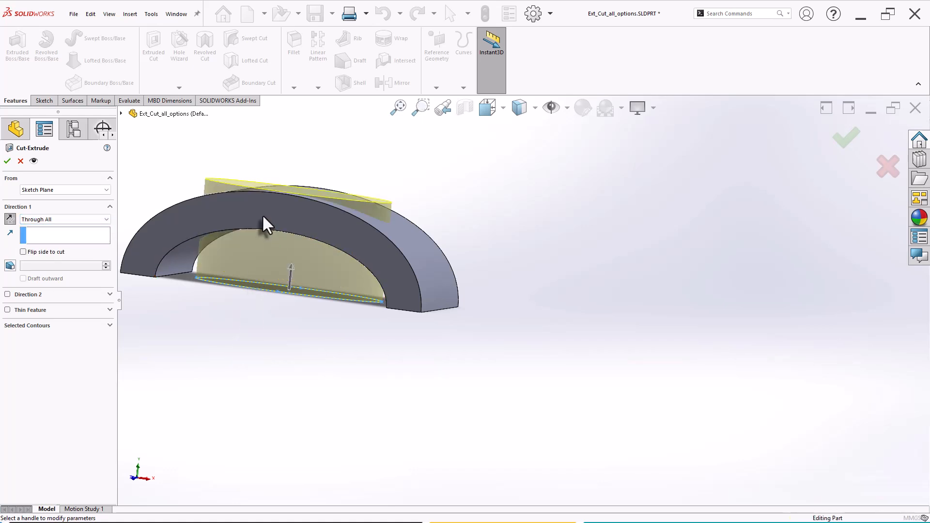
mouse_move(262, 214)
middle_mouse_down()
mouse_move(276, 214)
mouse_move(249, 201)
middle_mouse_up()
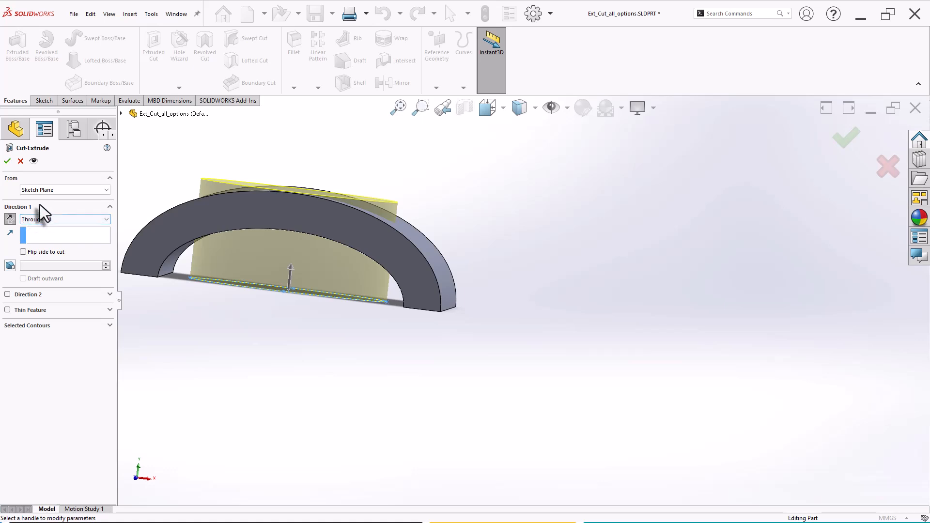
middle_click_drag(238, 357, 27, 223)
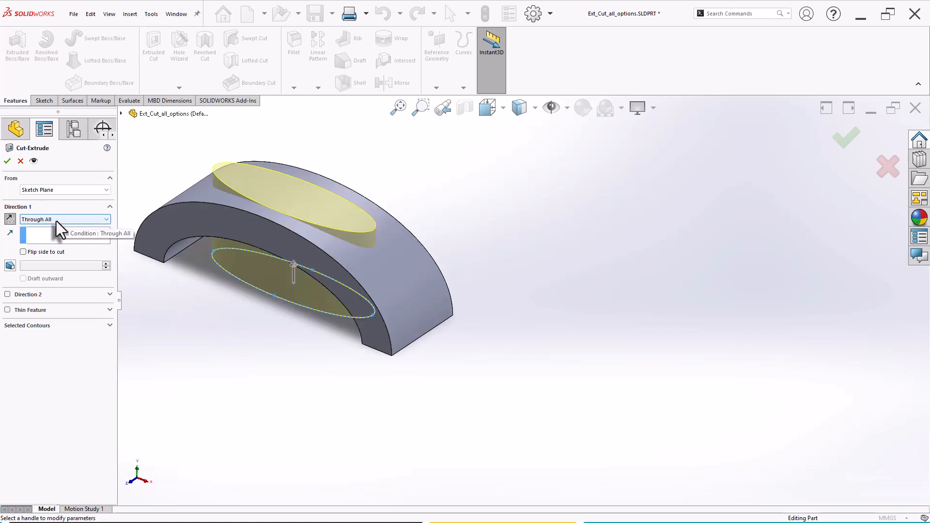
middle_click_drag(207, 269, 227, 254)
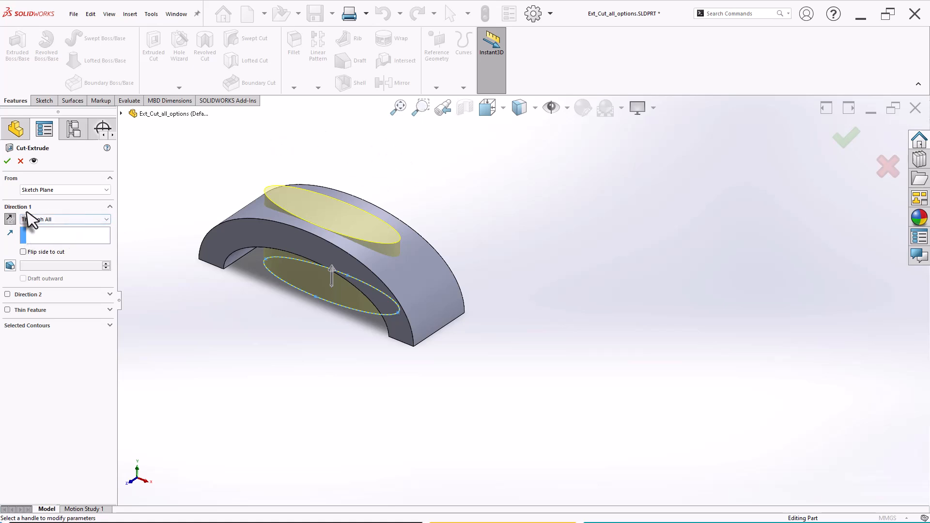
scroll(456, 231, "down", 2)
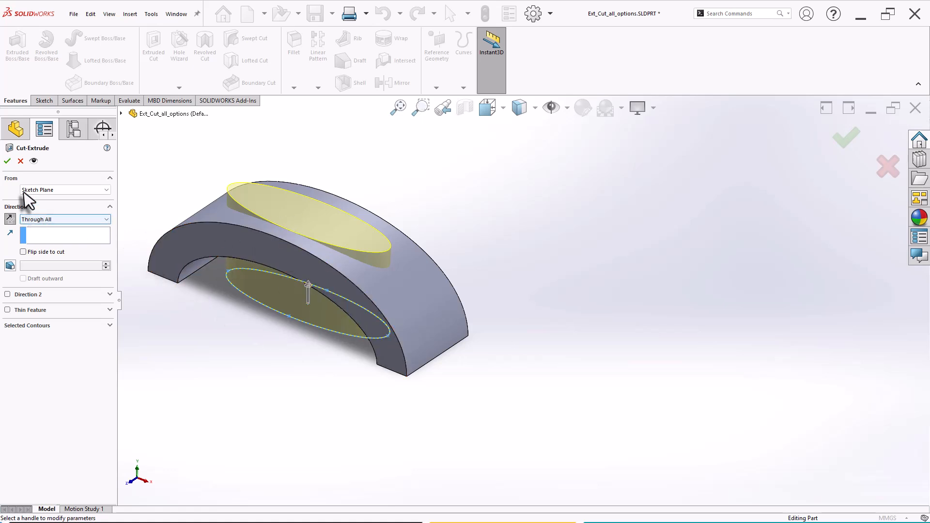
left_click(7, 161)
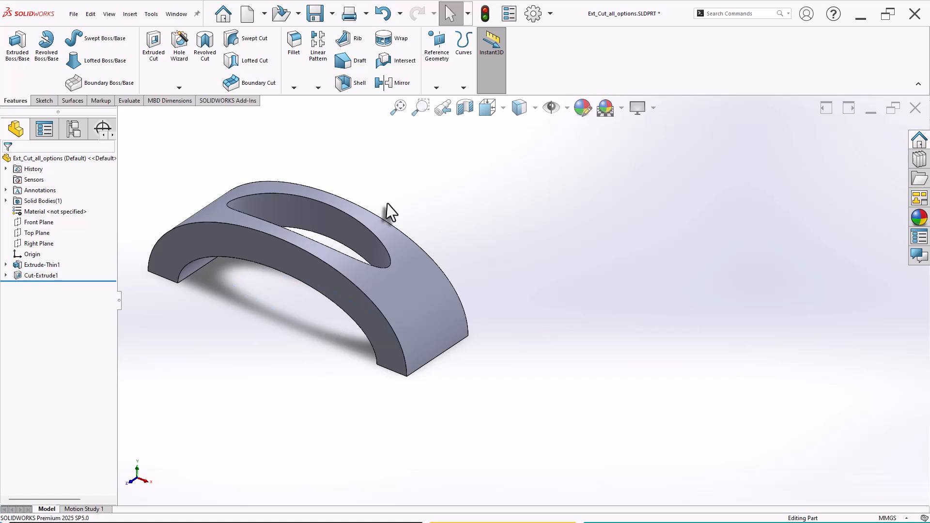
middle_click_drag(392, 212, 369, 266)
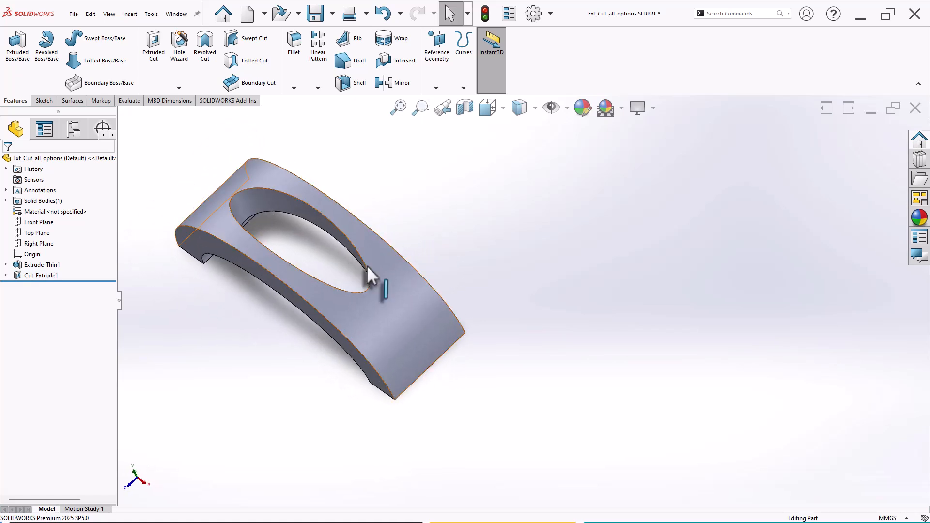
- Edit the elliptical extruded cut to flip its side to cut, removing the material outside the ellipse
left_click(52, 278)
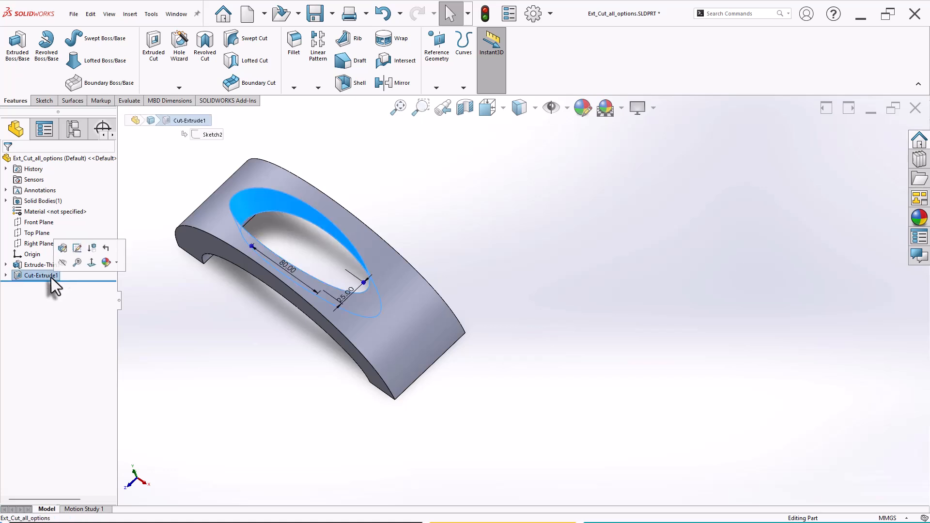
left_click(60, 252)
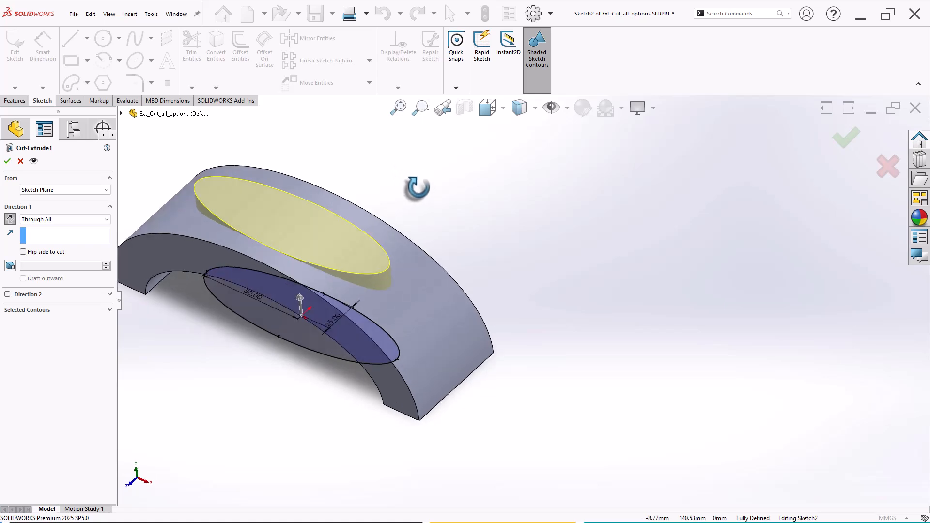
left_click(42, 252)
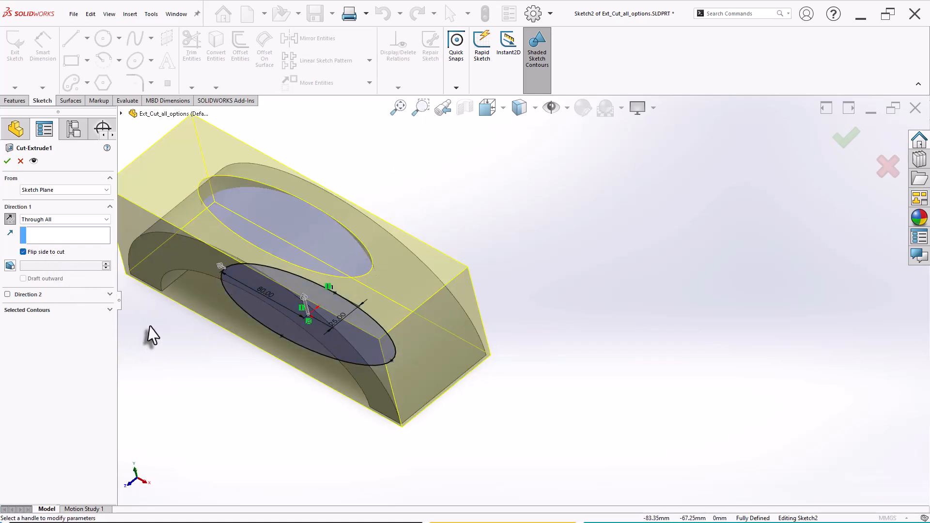
scroll(224, 247, "down", 2)
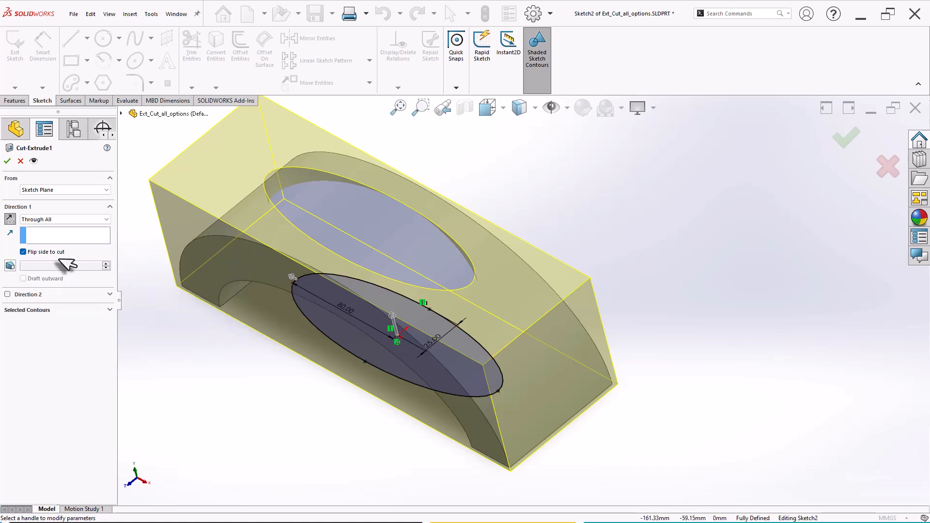
left_click(33, 253)
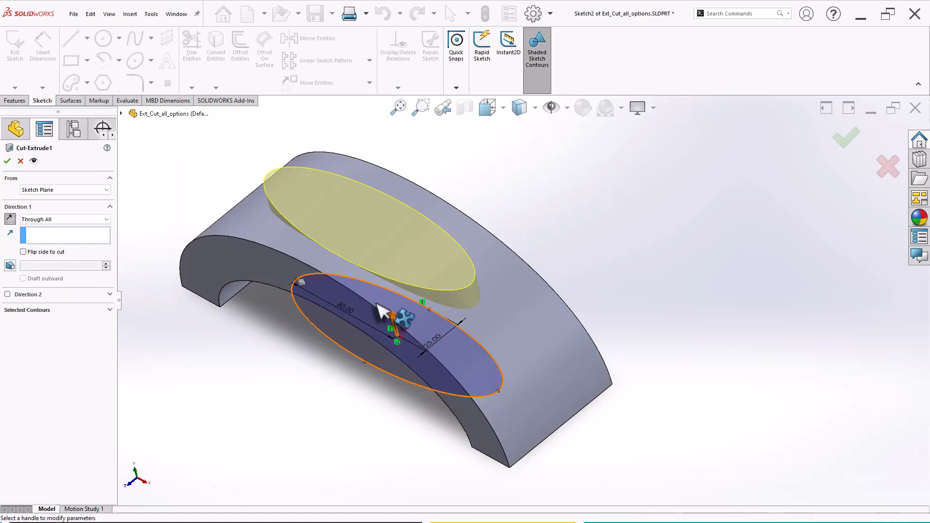
left_click(28, 253)
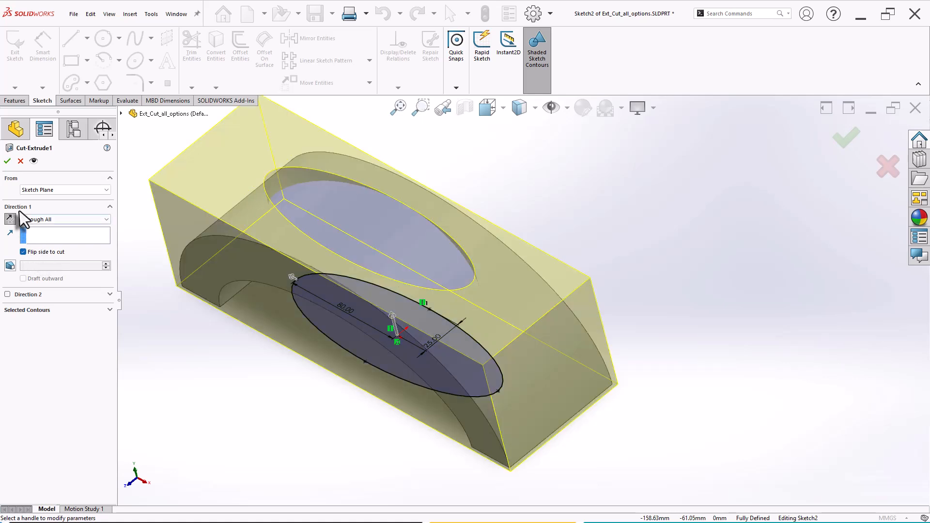
left_click(7, 161)
mouse_move(519, 233)
middle_mouse_down()
mouse_move(561, 187)
mouse_move(553, 203)
mouse_move(490, 187)
mouse_move(479, 216)
mouse_move(421, 214)
mouse_move(509, 227)
middle_mouse_up()
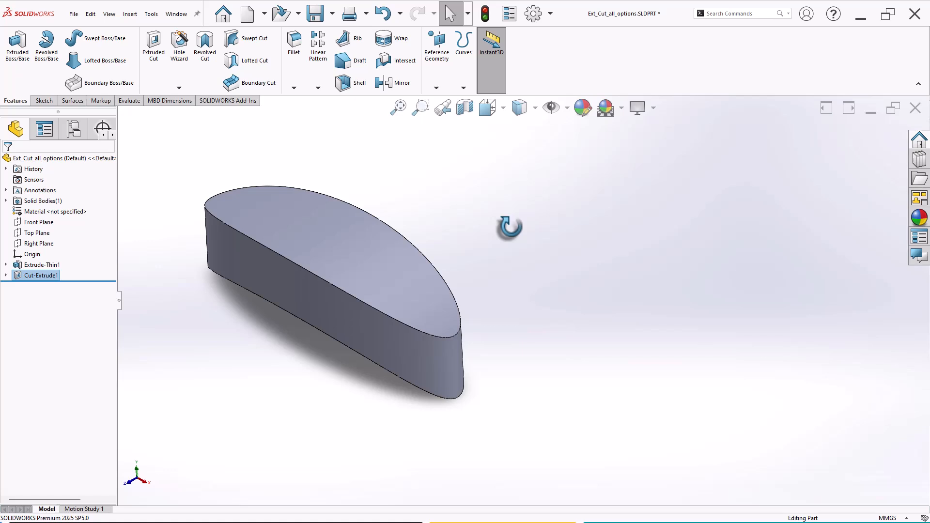
- Open the part file Revolved_Cut_Feature.SLDPRT from the 4. Create Base Features folder
left_click(280, 14)
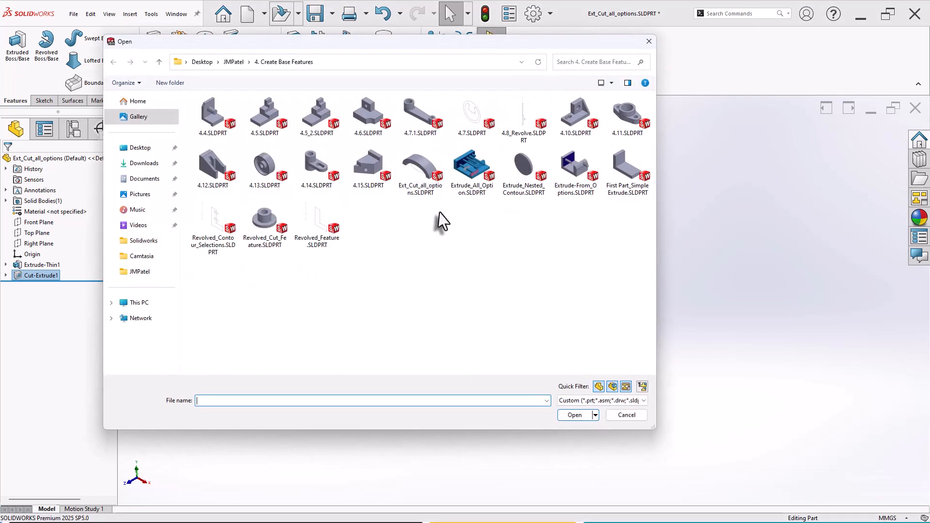
left_click(261, 251)
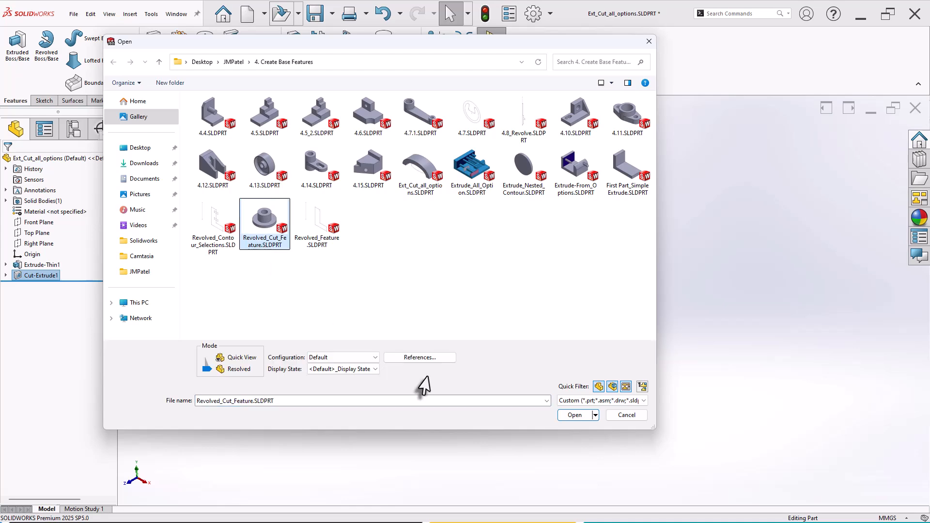
left_click(569, 417)
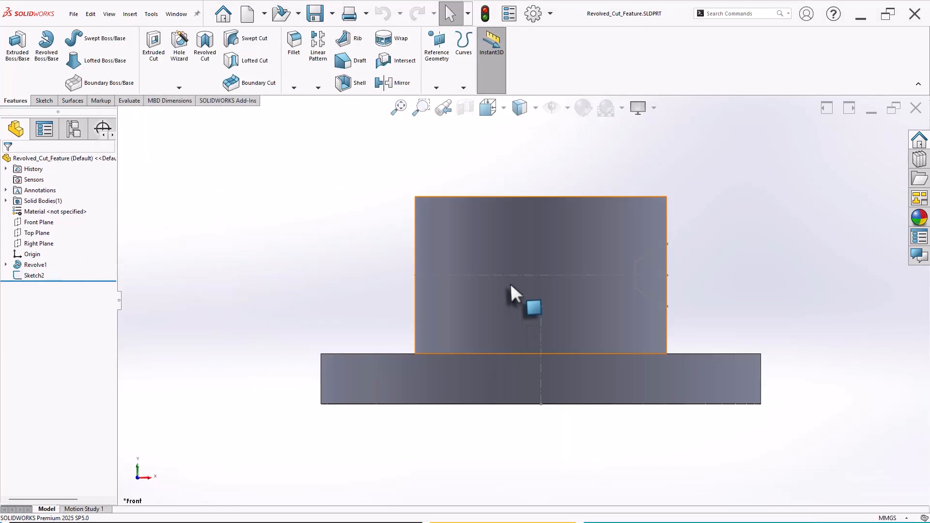
- Create a 360° blind revolved cut from the trapezoidal profile in Sketch2 around the vertical centerline
middle_click_drag(696, 305, 623, 347)
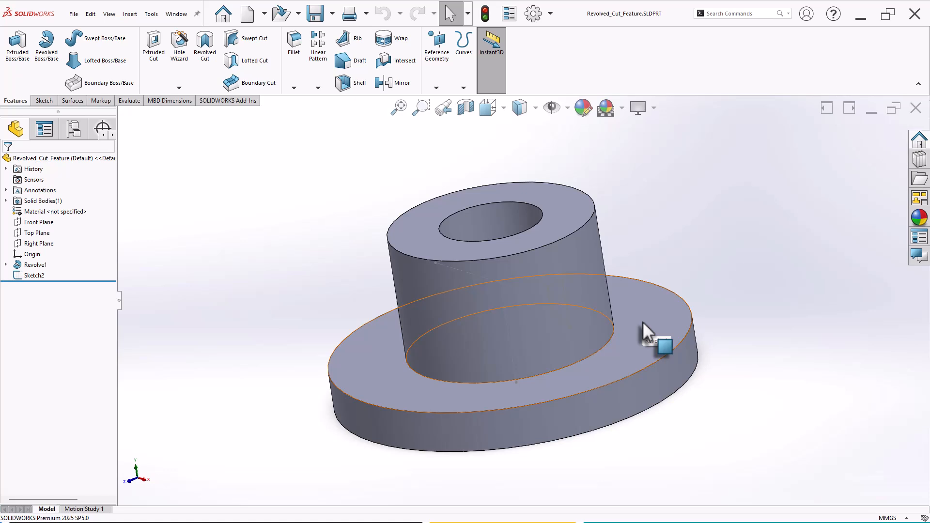
middle_click_drag(642, 321, 661, 307)
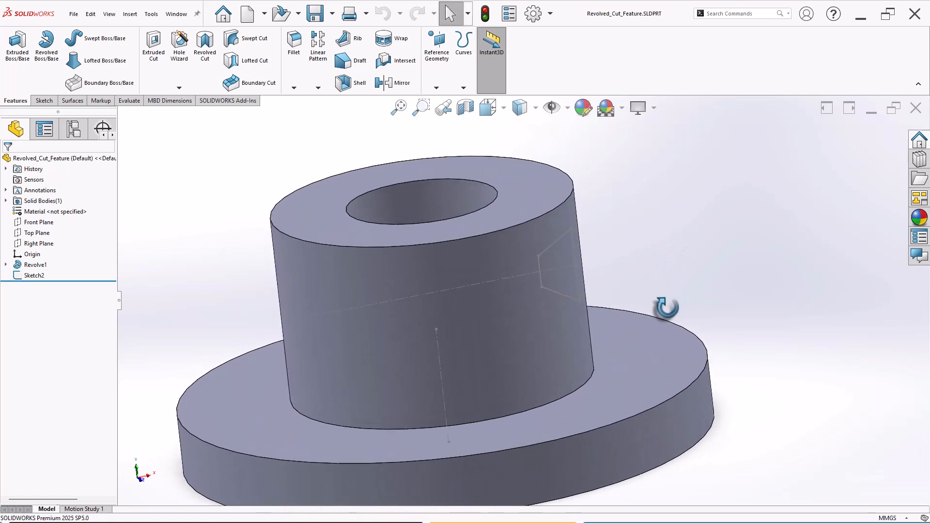
left_click(32, 276)
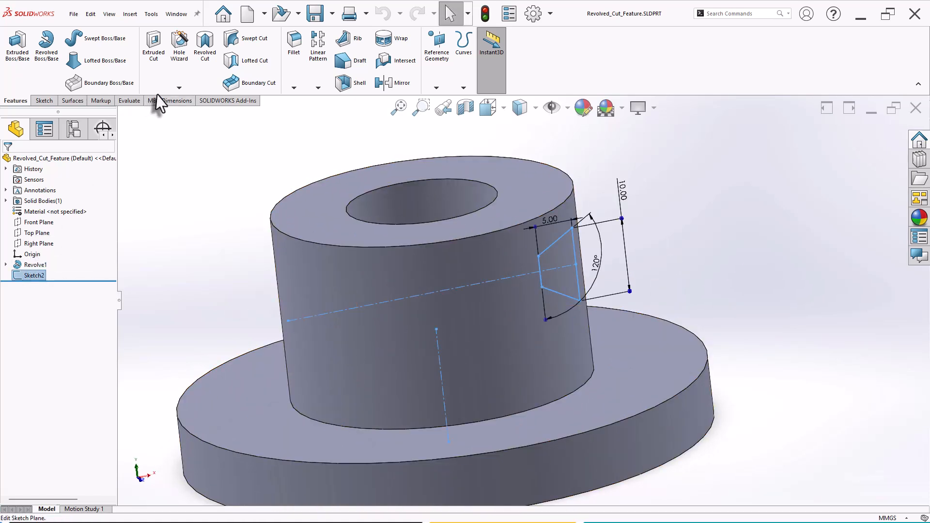
left_click(204, 45)
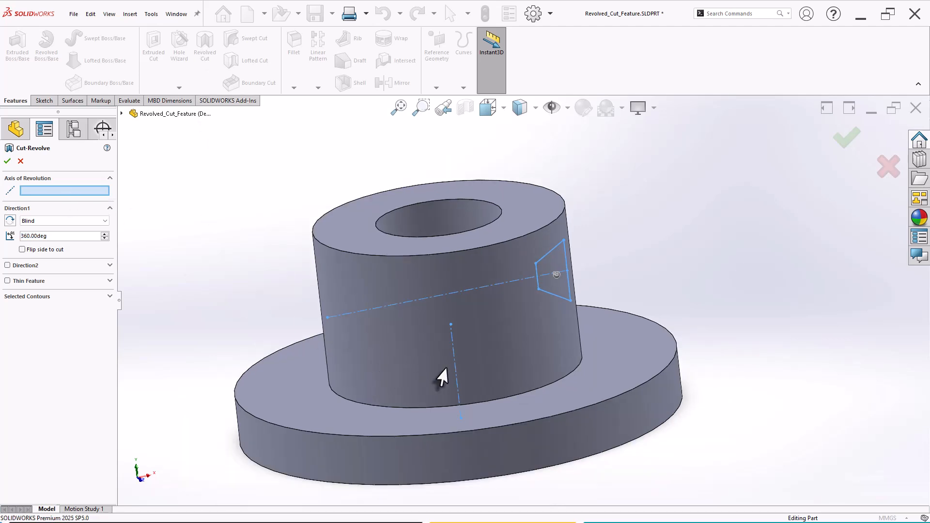
left_click(455, 374)
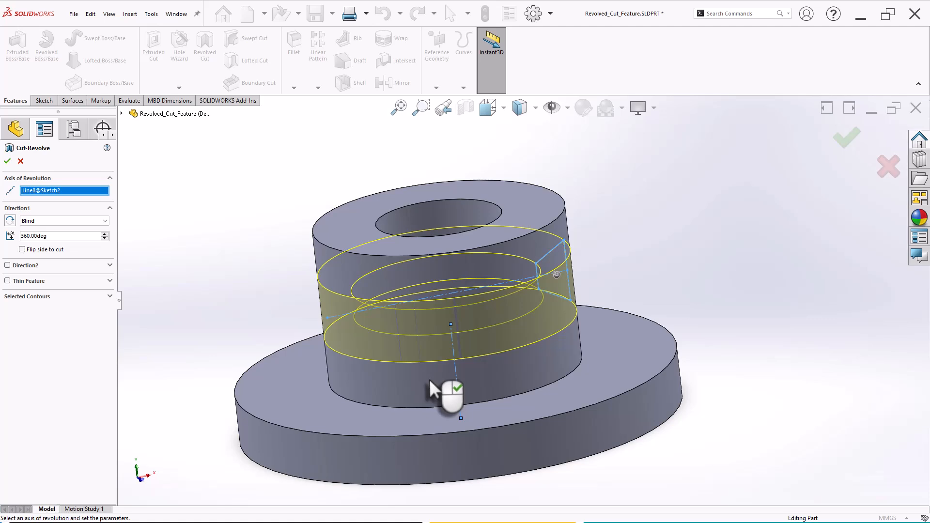
middle_click_drag(430, 382, 373, 402)
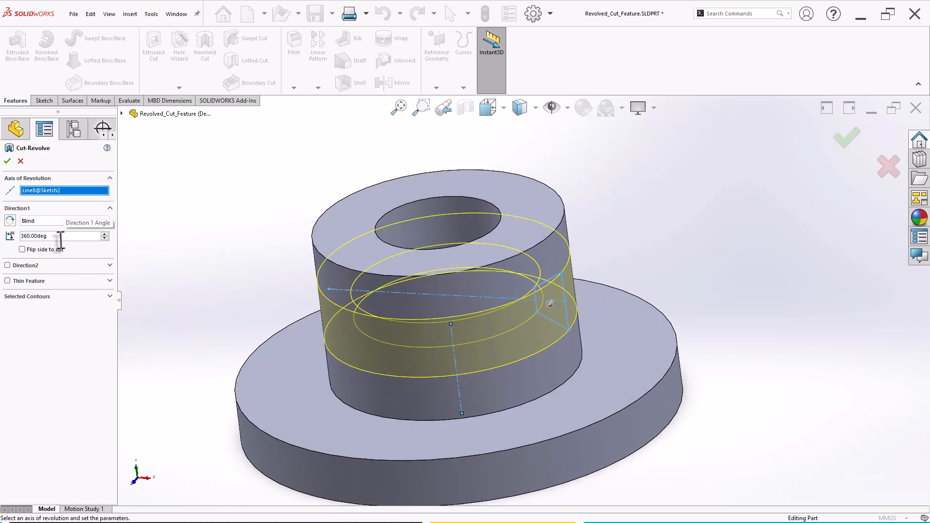
left_click(7, 161)
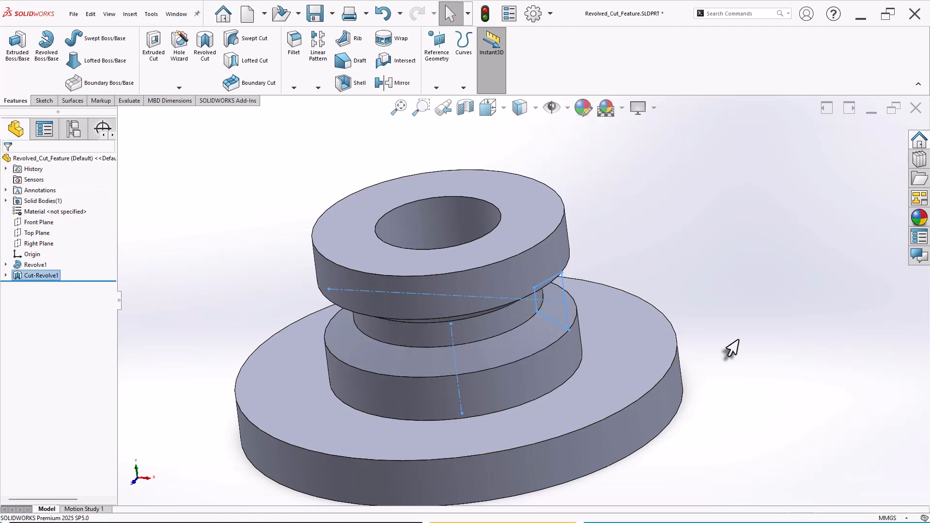
middle_click_drag(735, 342, 782, 291)
- Edit the revolved cut to flip its side to cut, removing everything outside the revolved trapezoidal profile
left_click(46, 275)
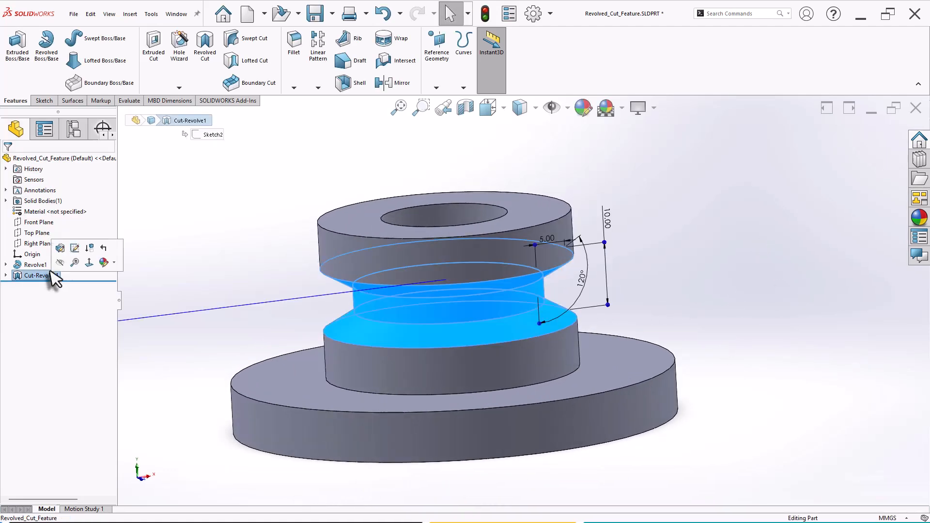
left_click(59, 249)
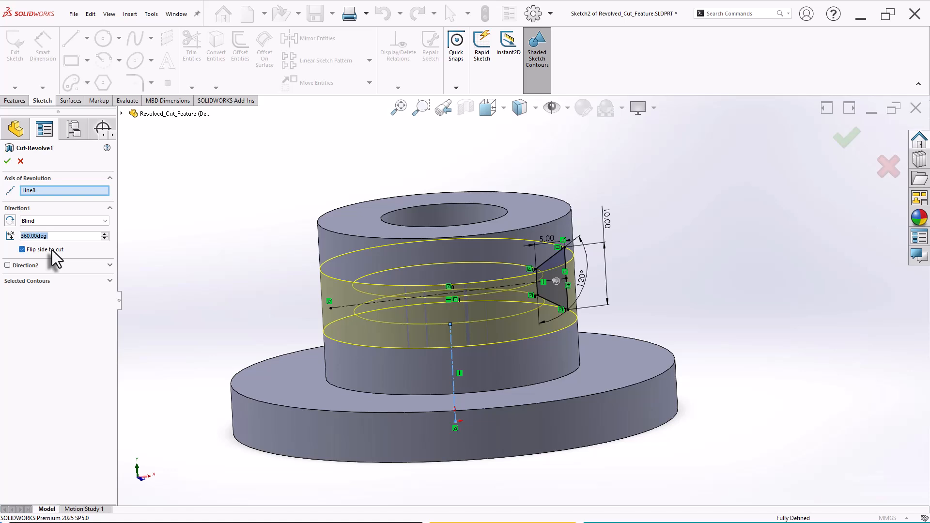
left_click(7, 161)
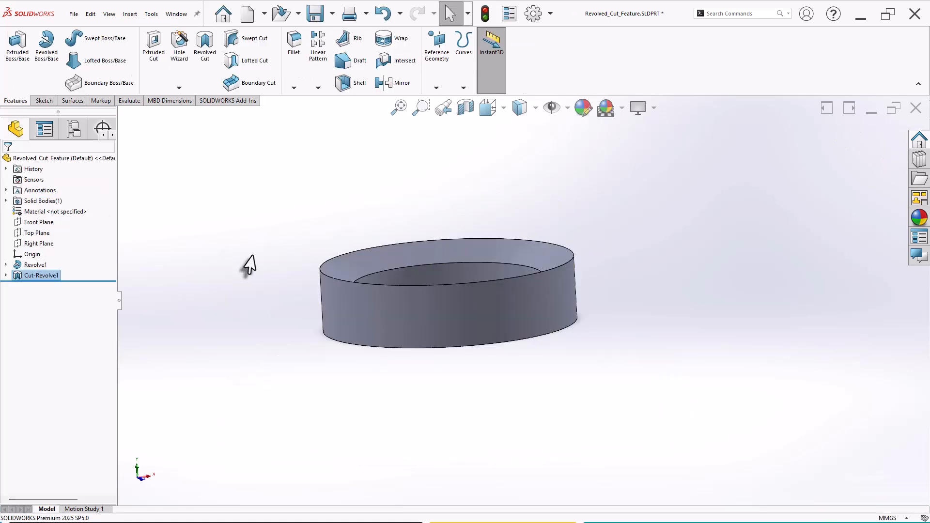
middle_click_drag(417, 332, 536, 330)
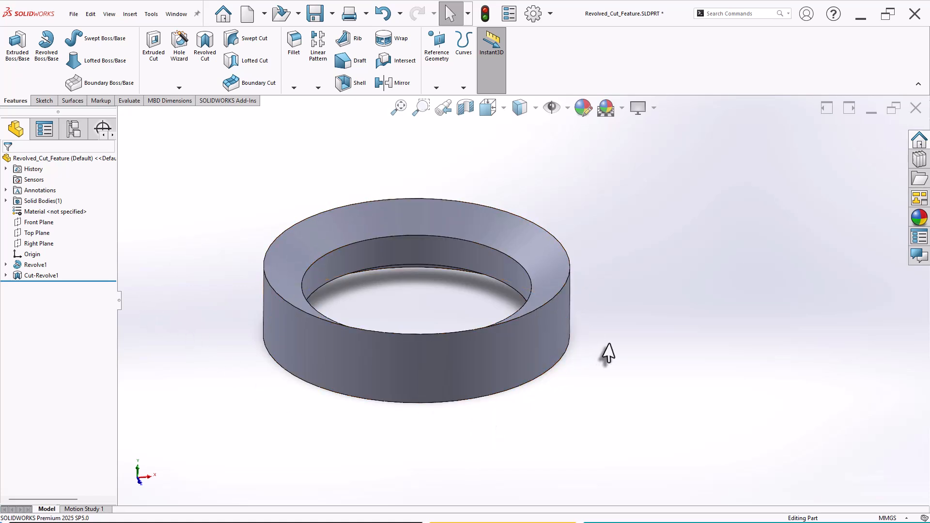
- Edit the revolved cut to turn off Flip side to cut, set its angle to 180°, and reverse its direction
left_click(49, 275)
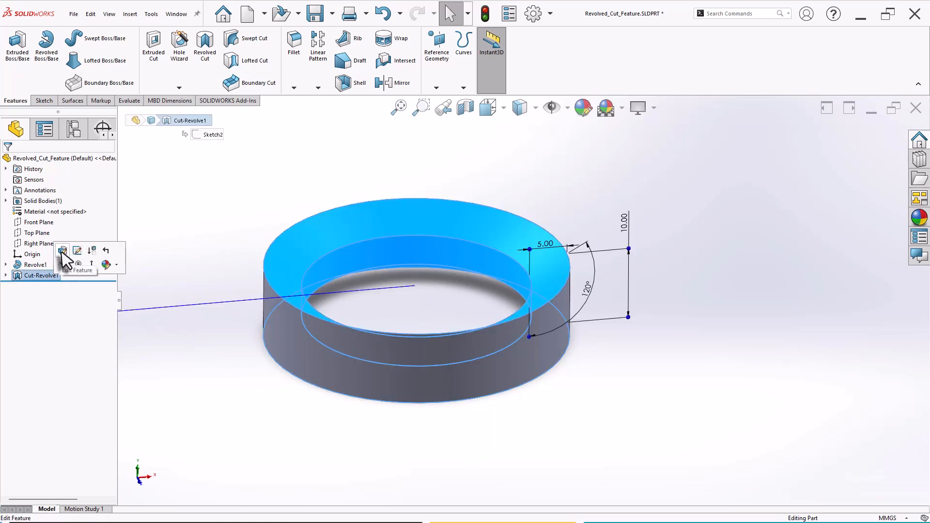
left_click(63, 251)
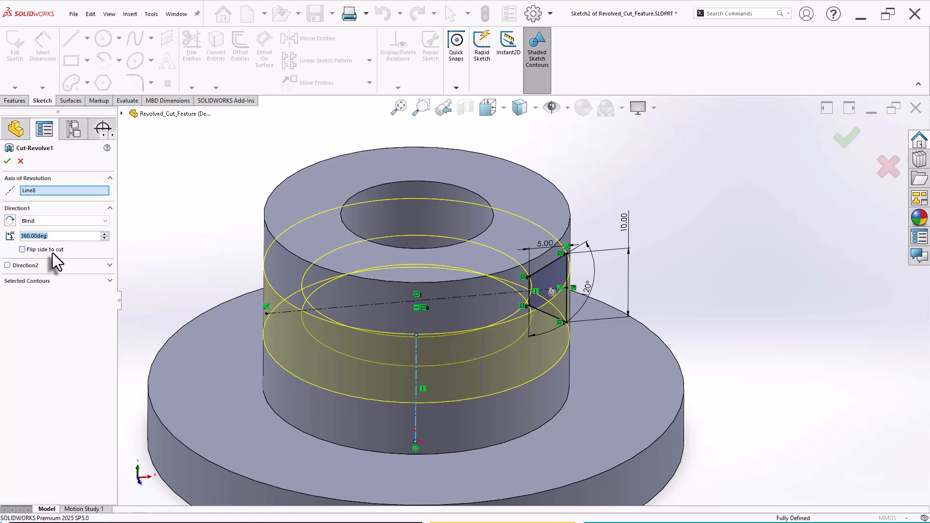
type("180")
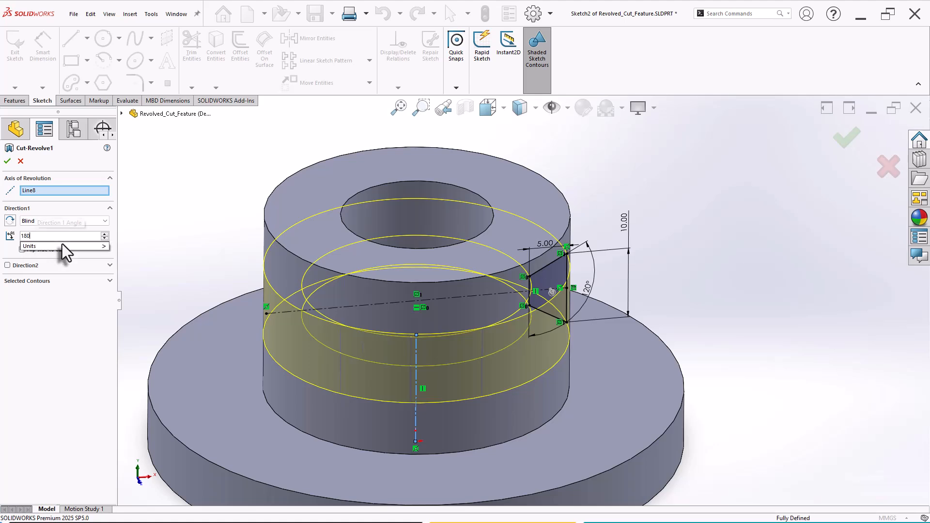
key("Return")
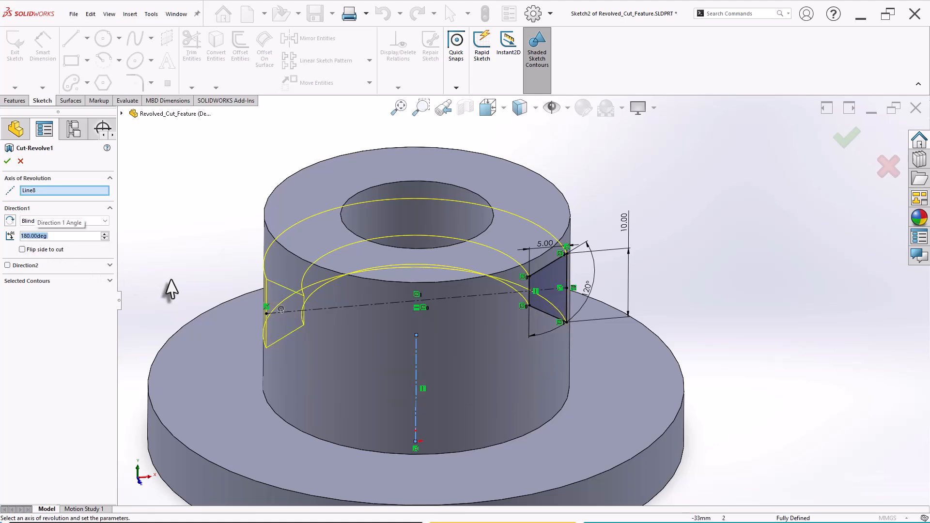
left_click(10, 221)
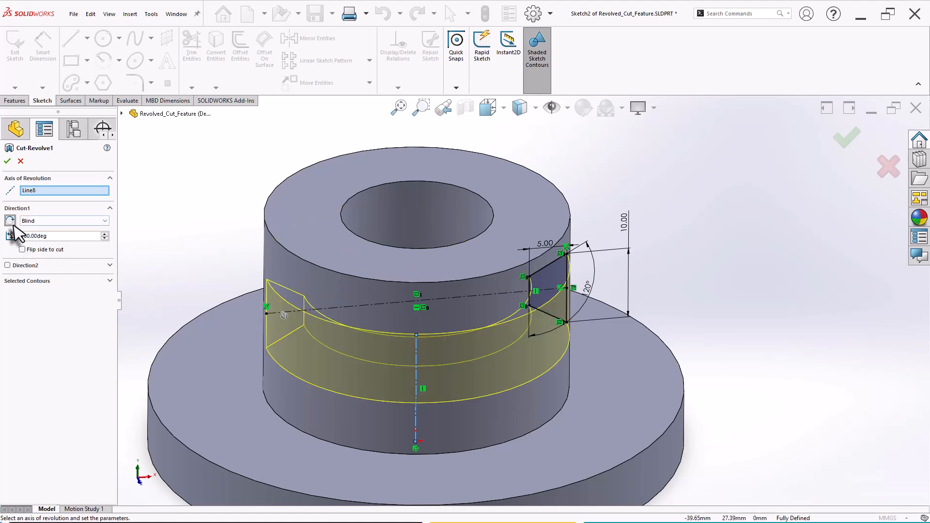
left_click(7, 161)
middle_click_drag(201, 316, 479, 333)
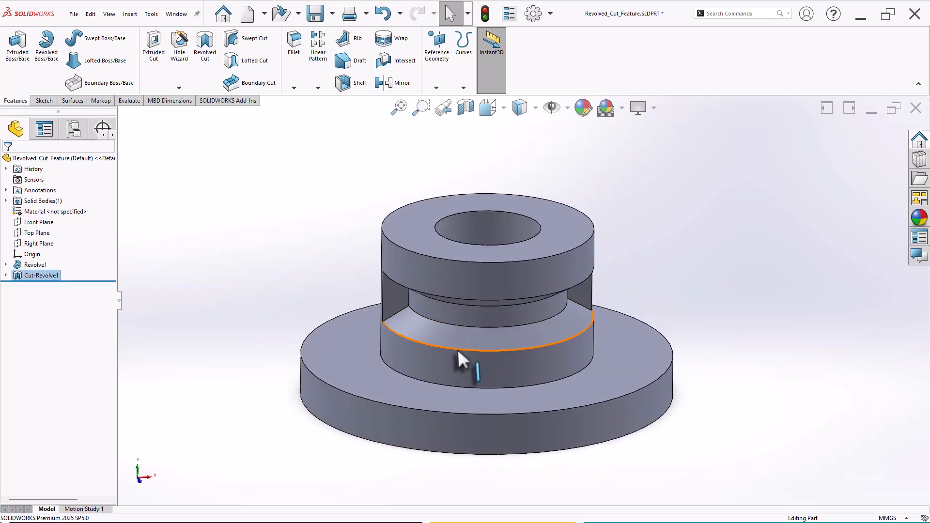
scroll(671, 291, "down", 2)
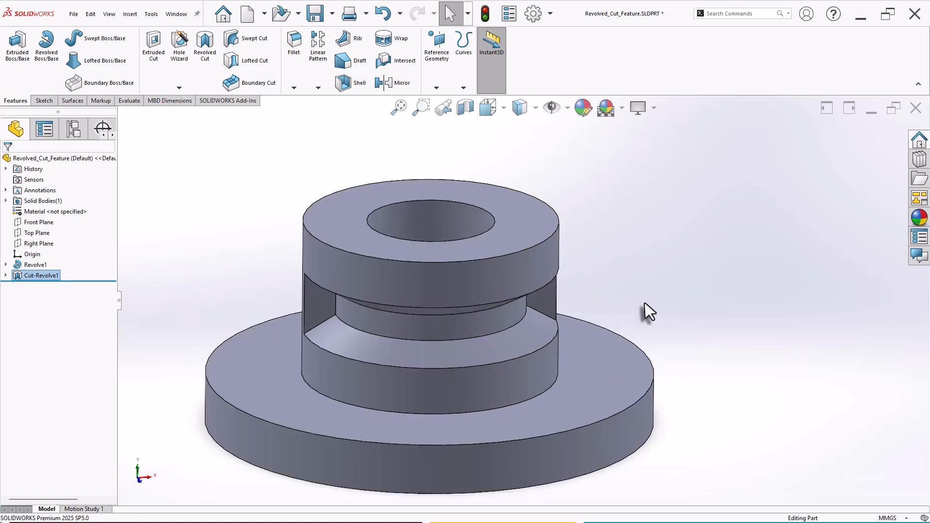
mouse_move(649, 311)
middle_mouse_down()
mouse_move(660, 247)
mouse_move(649, 313)
middle_mouse_up()
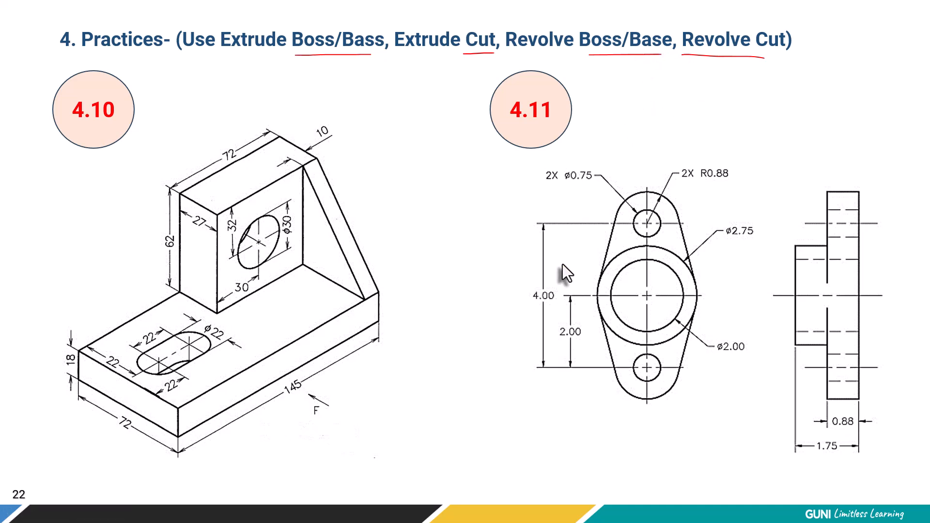
key("Right")
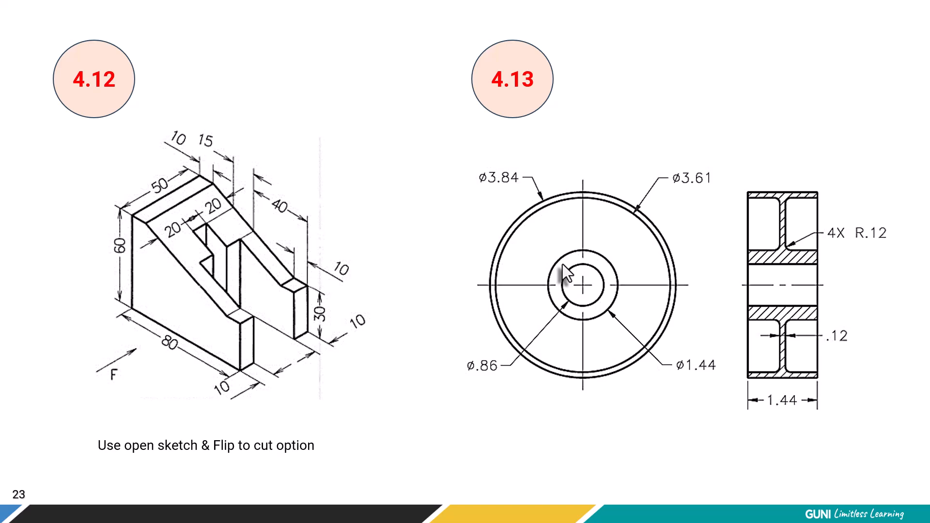
key("Right")
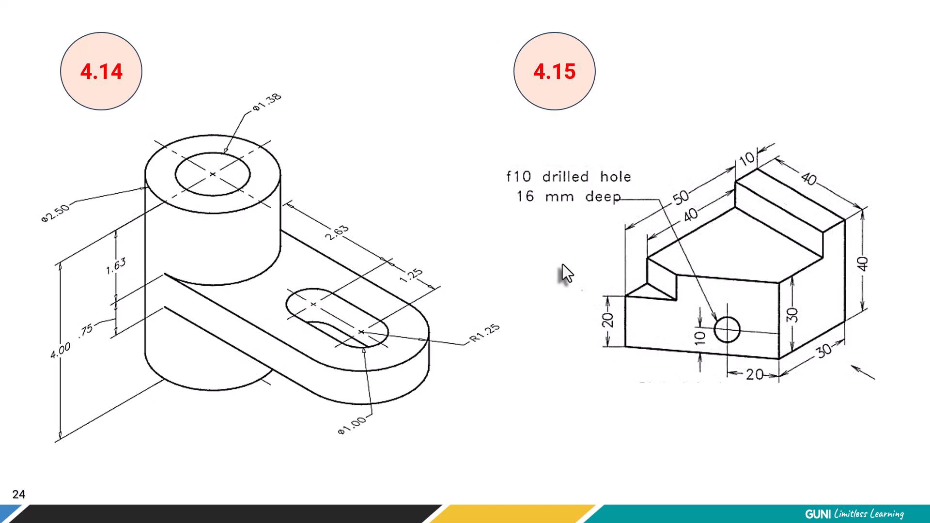
key("Right")
- Switch to SOLIDWORKS and create a new part document
key("alt+Tab")
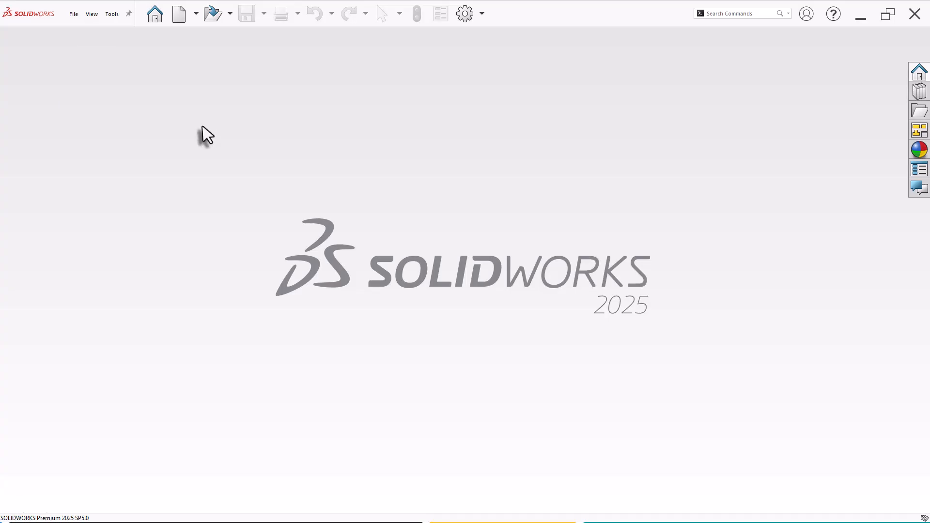
left_click(179, 20)
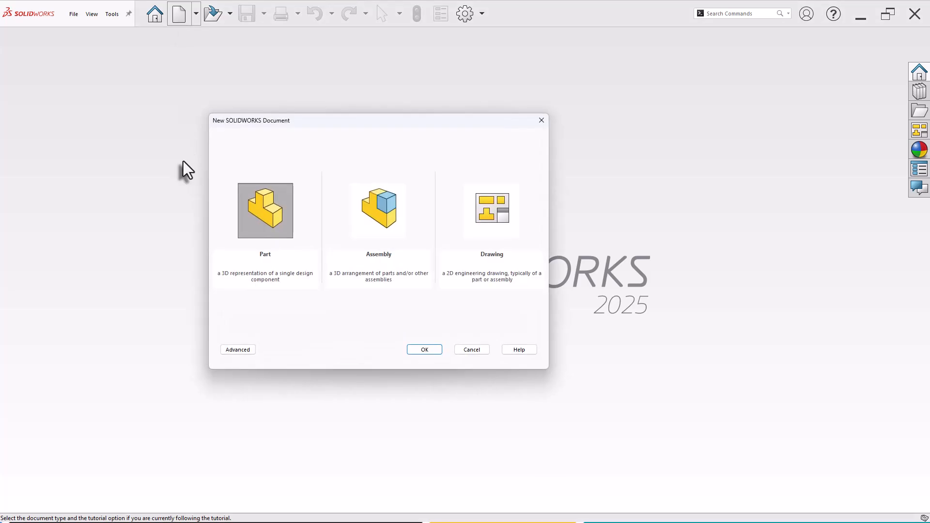
left_click(418, 348)
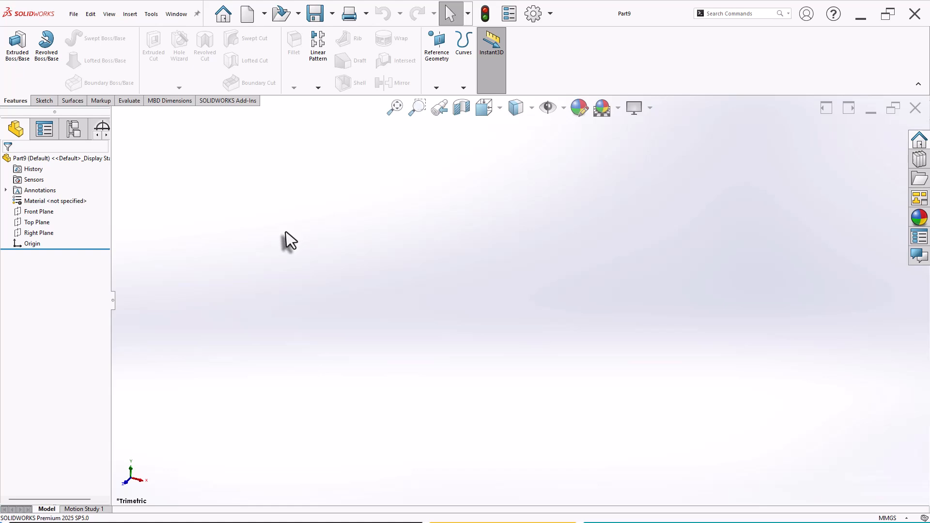
- Sketch a corner rectangle on the Top Plane starting at the origin, 145 mm tall and 72 mm wide
left_click(42, 222)
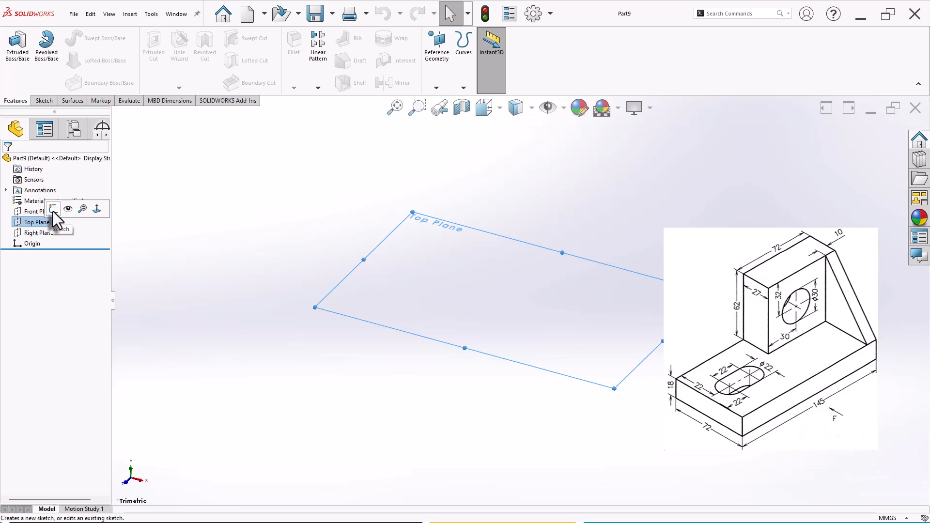
left_click(53, 211)
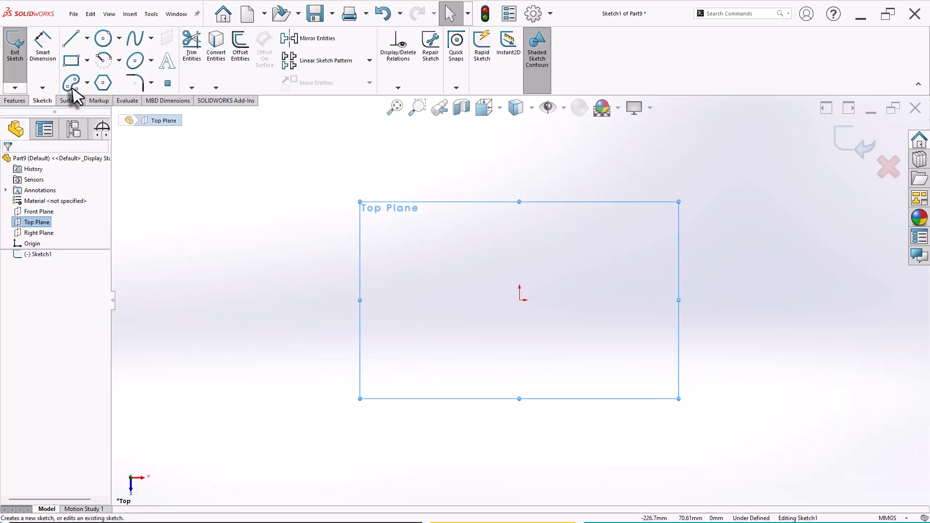
left_click(74, 65)
left_click(519, 300)
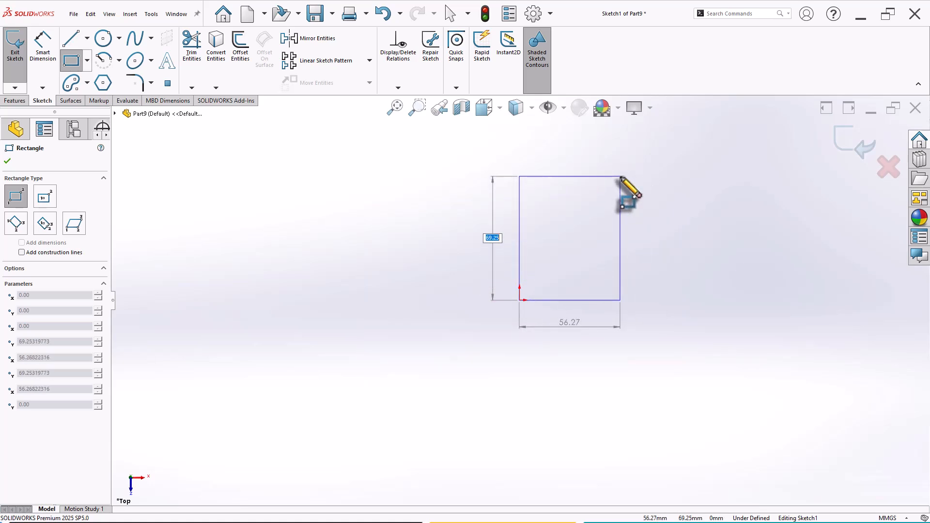
key("Tab")
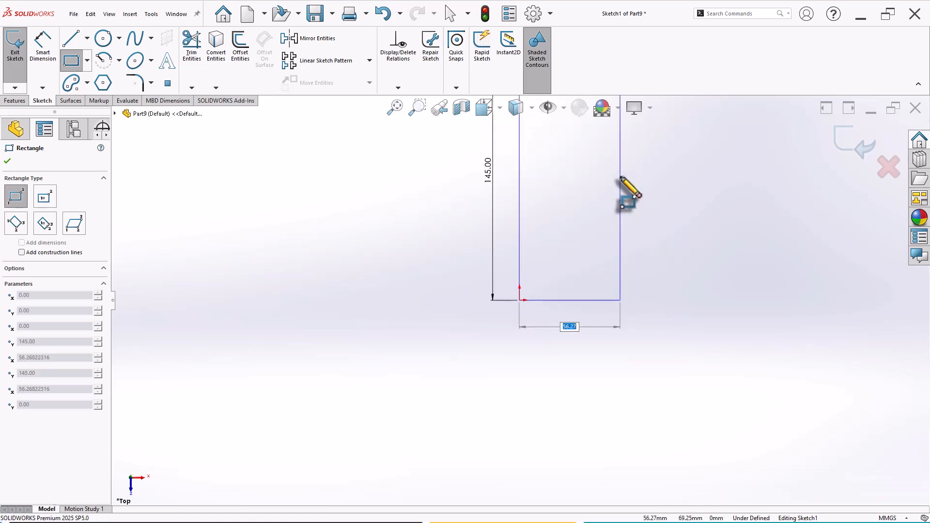
type("72")
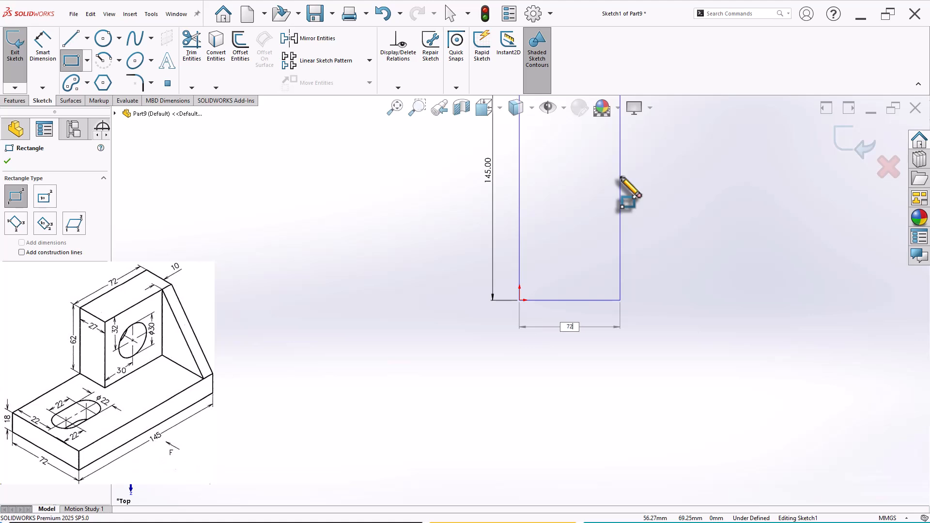
key("Return")
scroll(702, 304, "down", 1)
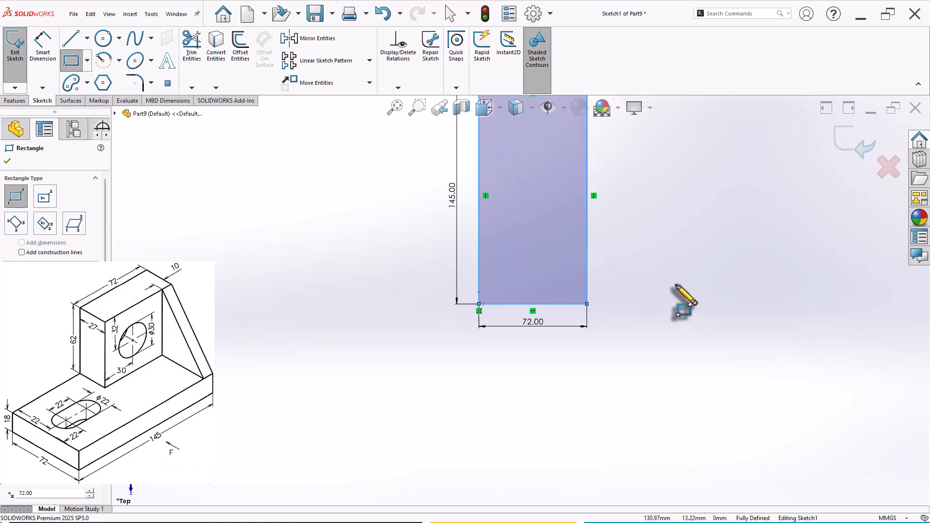
key("Escape")
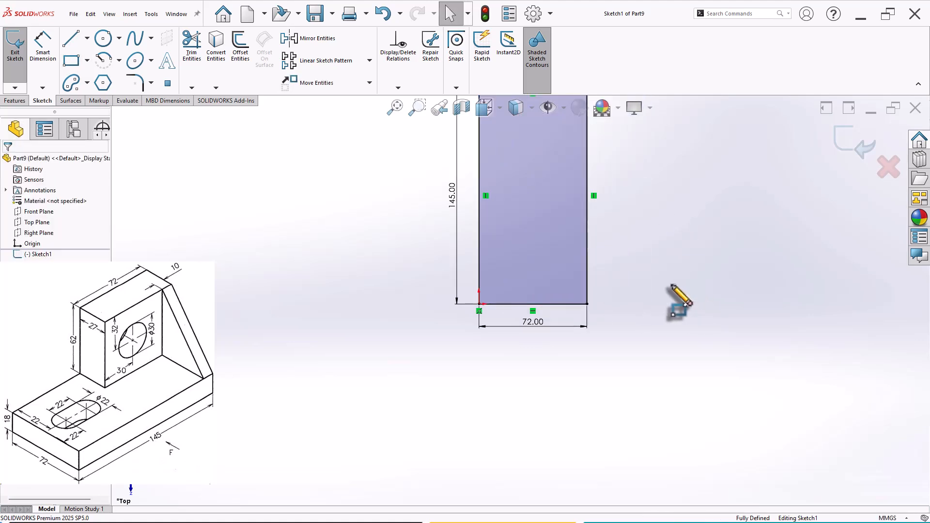
key("ctrl+7")
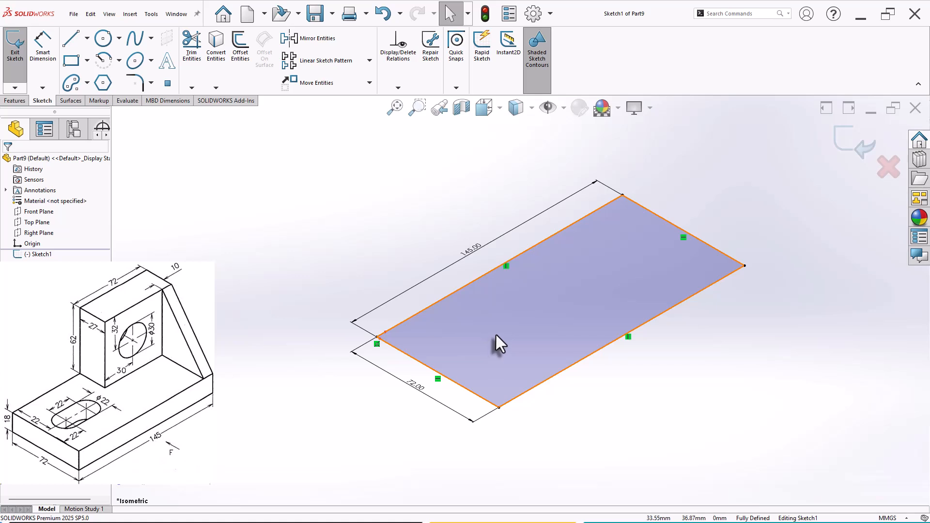
key("space")
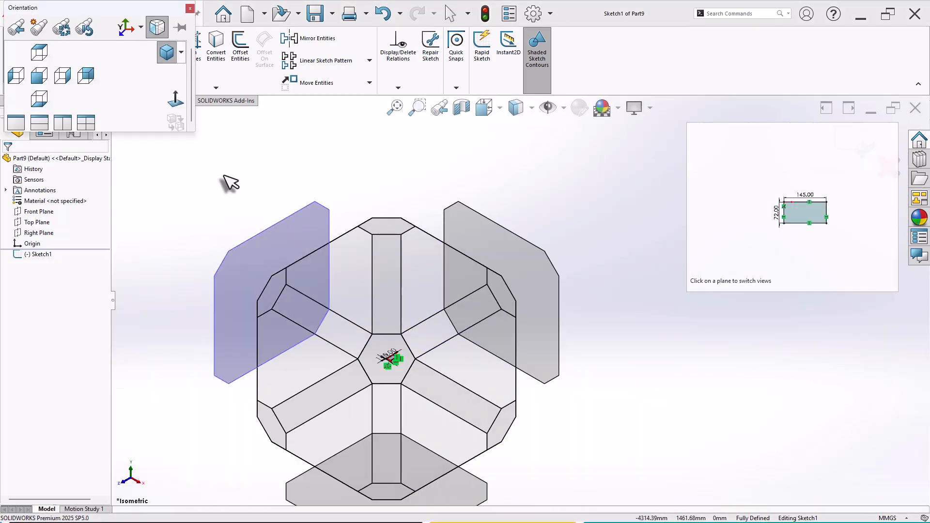
left_click(176, 99)
scroll(733, 336, "down", 1)
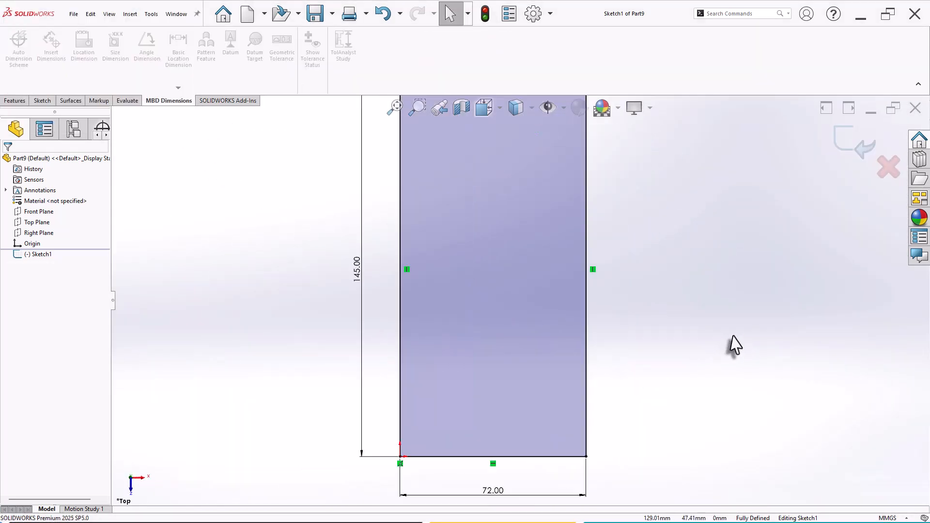
scroll(733, 337, "up", 2)
- Sketch a vertical straight slot with added dimensions inside the rectangle's lower half, about 43 mm between centers and 18 mm wide
left_click(42, 101)
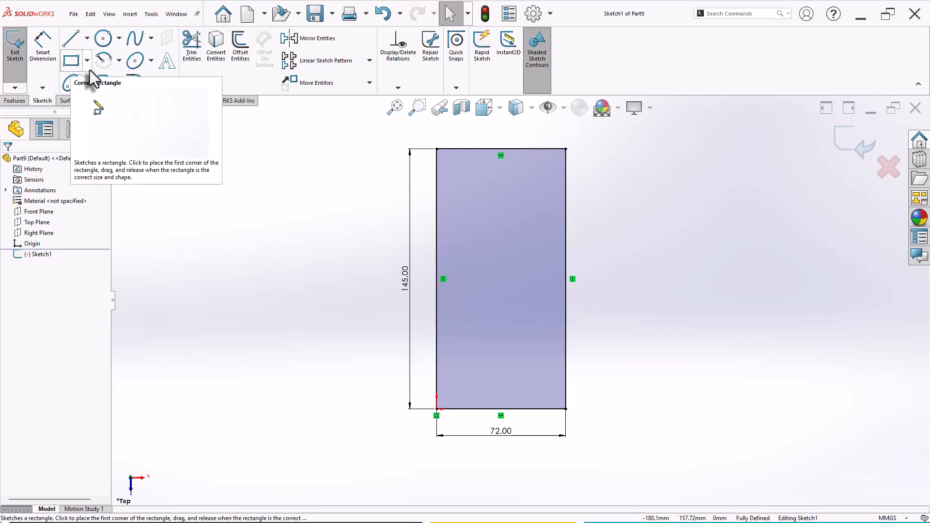
left_click(88, 82)
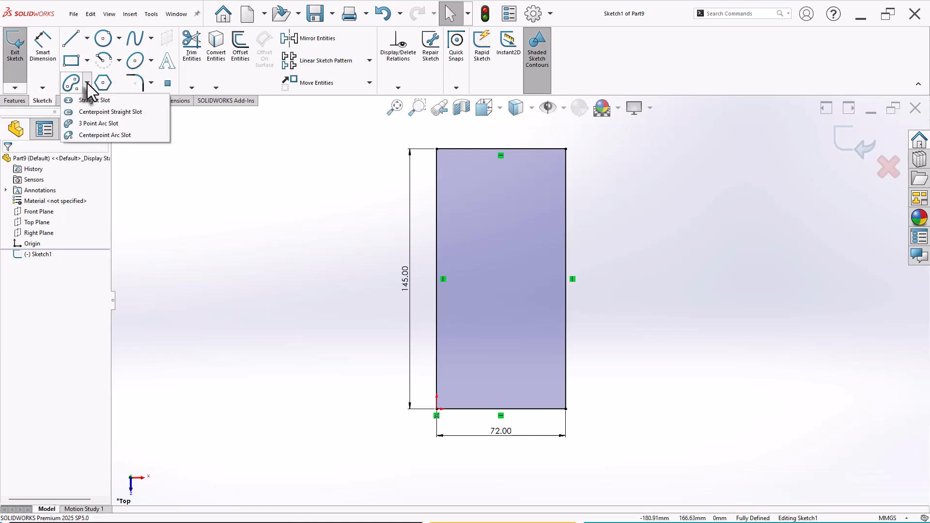
left_click(94, 100)
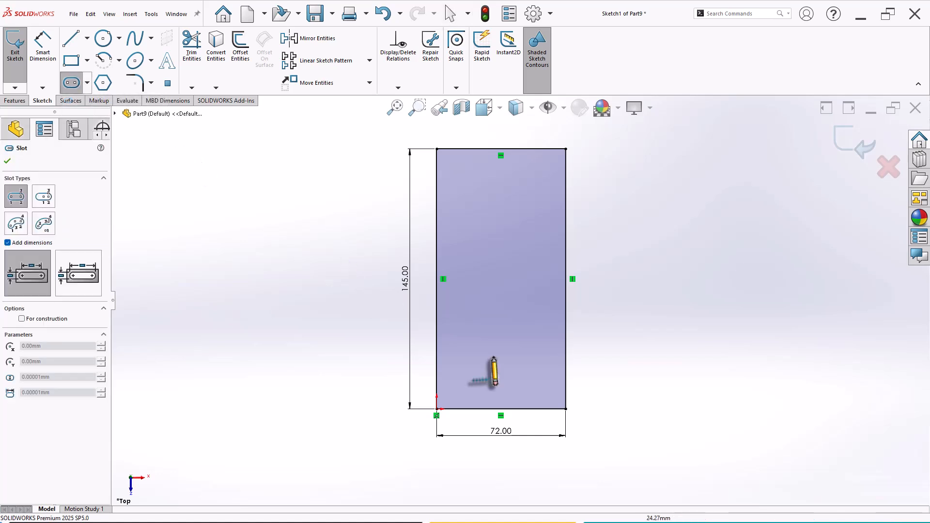
left_click(493, 382)
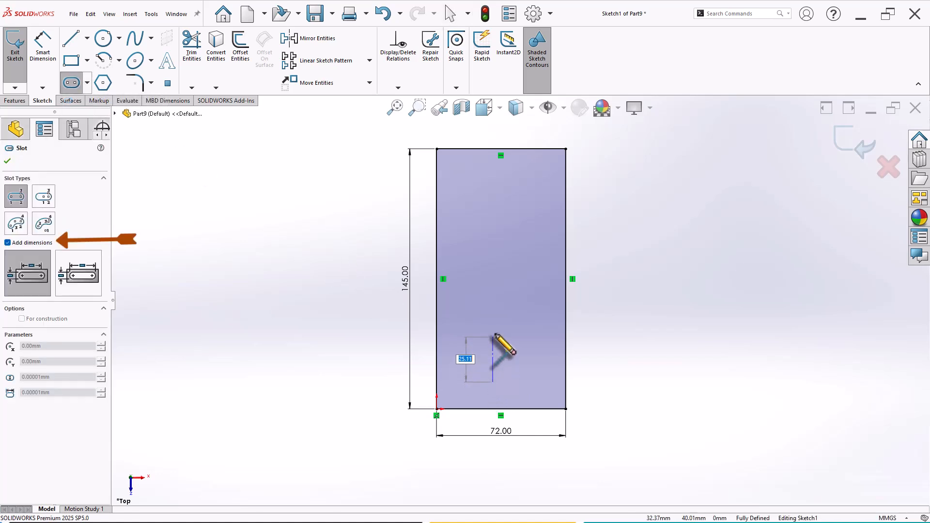
left_click(493, 305)
left_click(508, 315)
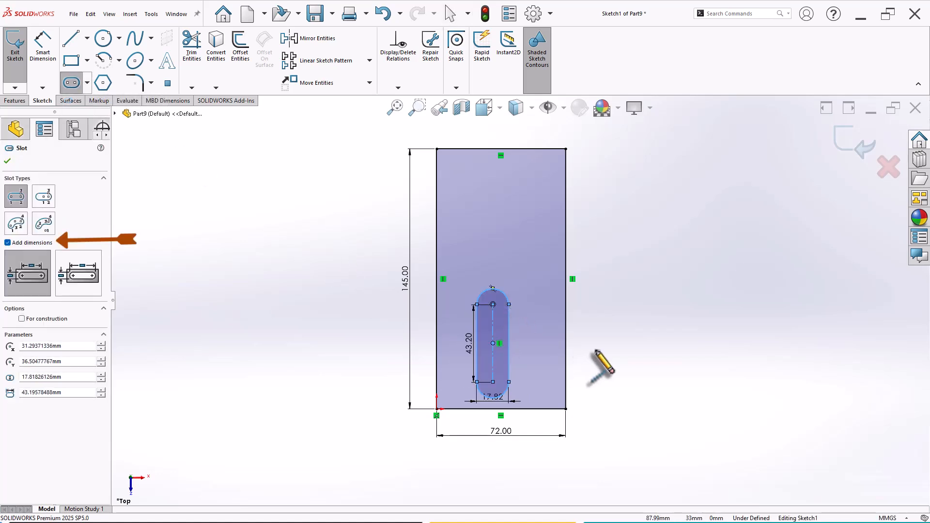
scroll(606, 363, "down", 2)
key("Escape")
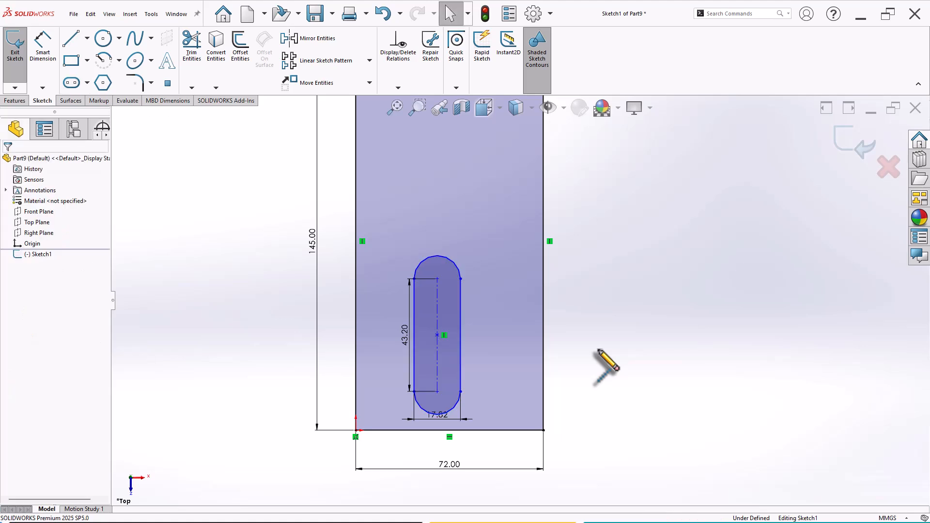
- Dimension the slot's centerline 22 mm from the rectangle's left edge
key("d")
left_click(357, 383)
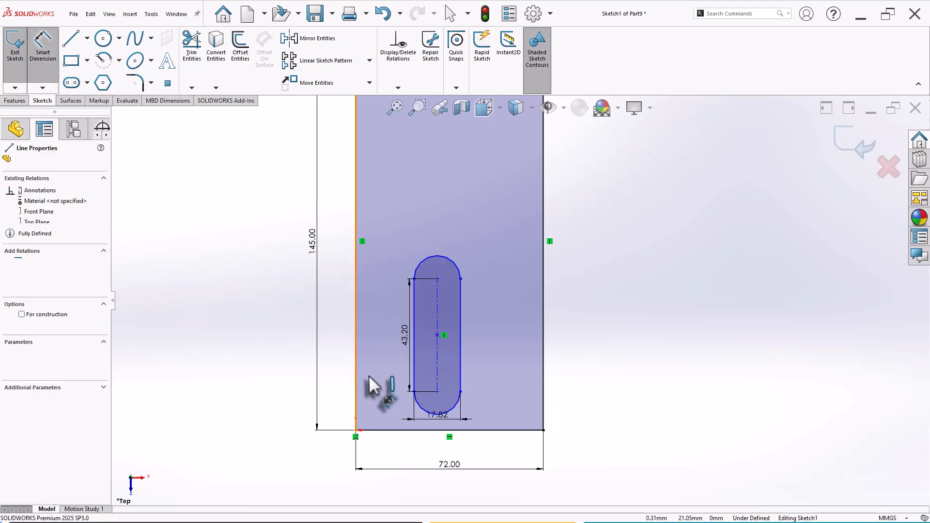
left_click(437, 381)
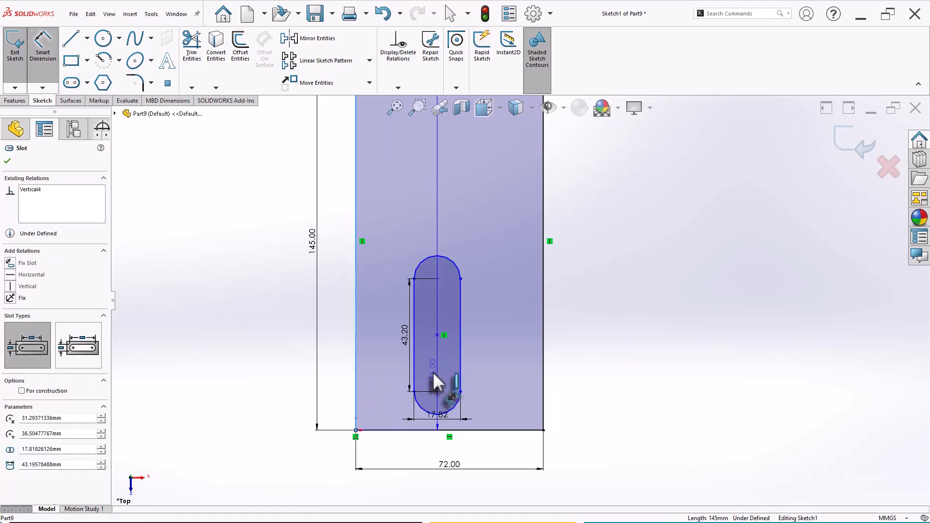
left_click(284, 361)
type("22")
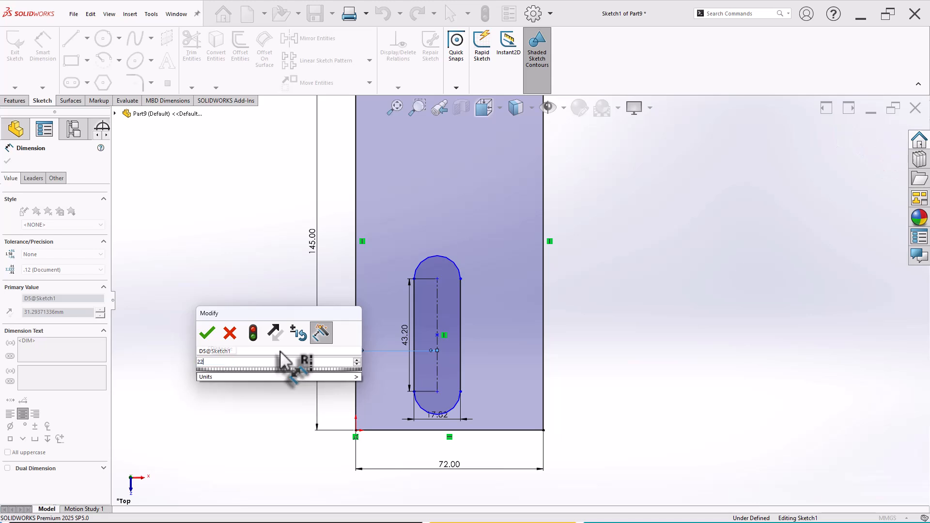
key("Return")
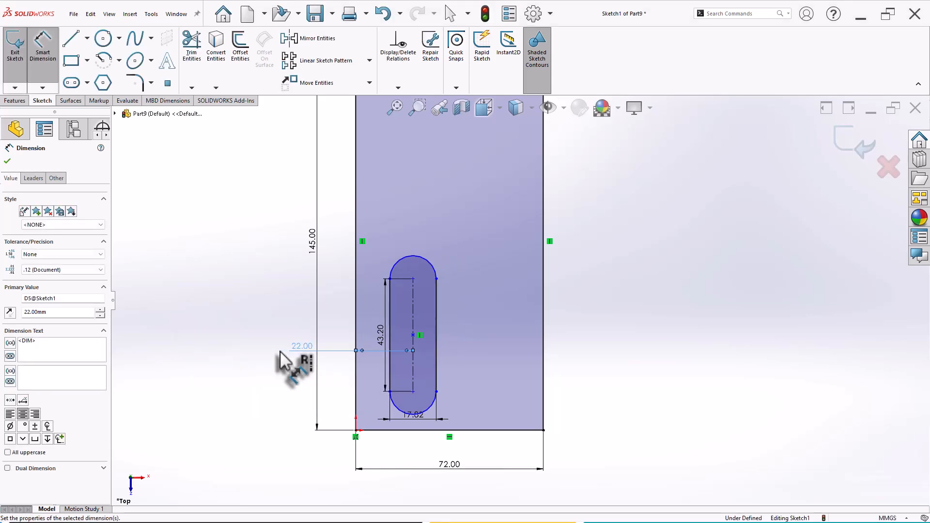
left_click(390, 306)
left_click(436, 306)
left_click(414, 243)
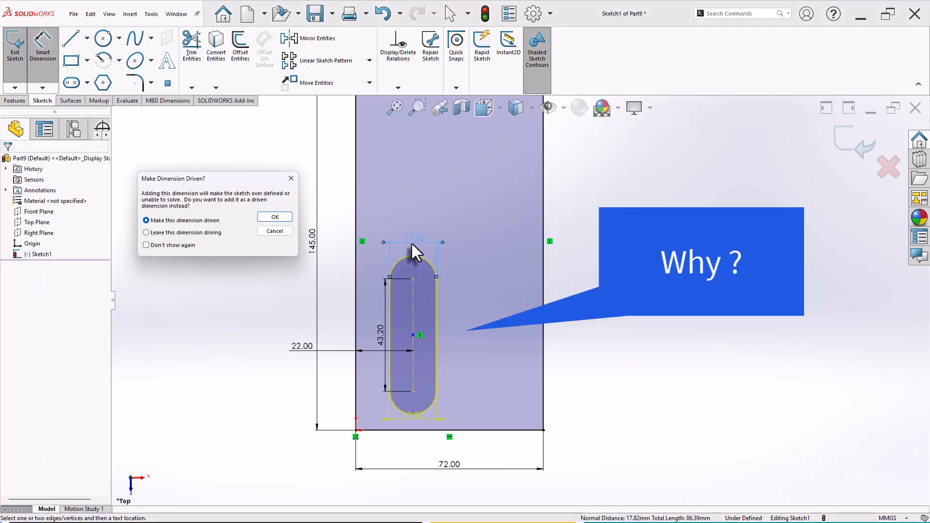
left_click(274, 231)
- Set the slot's width to 22 mm and its center-to-center length to 22 mm
scroll(553, 370, "down", 1)
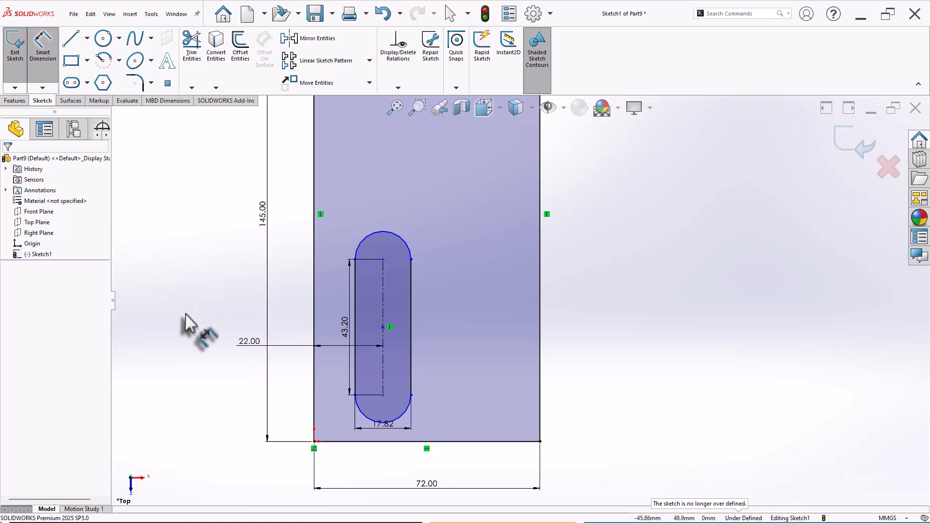
double_click(383, 426)
type("2")
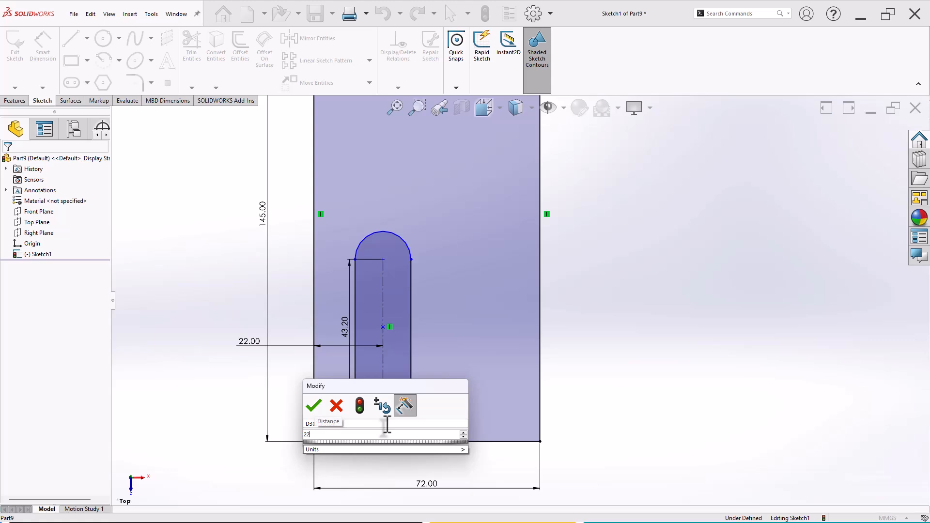
type("2")
key("Return")
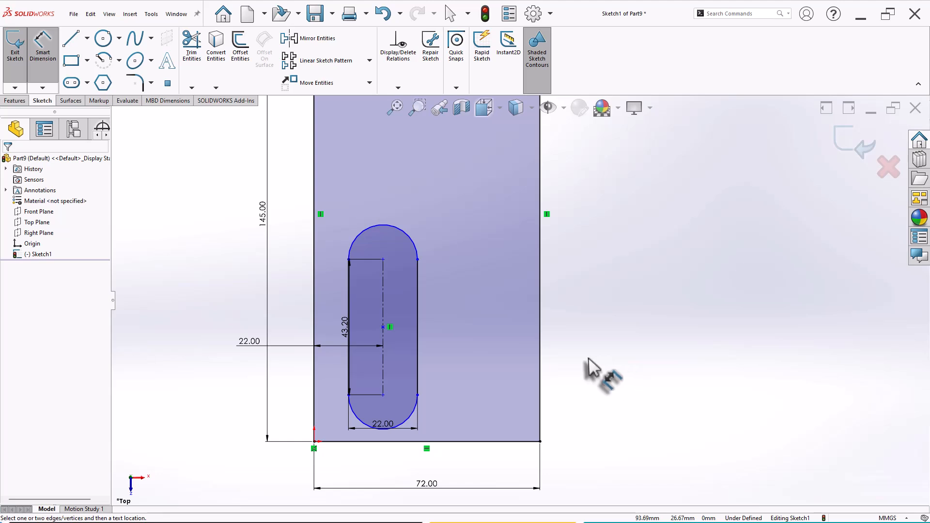
left_click(351, 332)
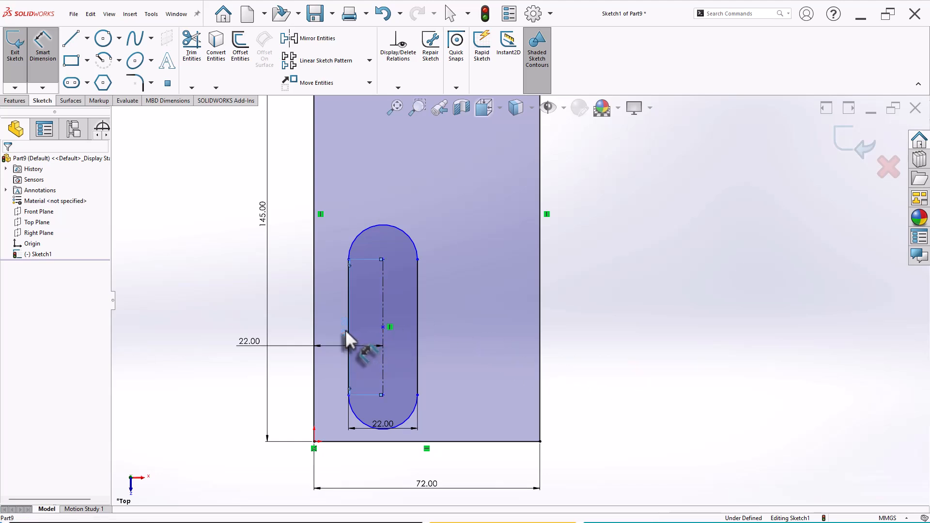
left_click(345, 330)
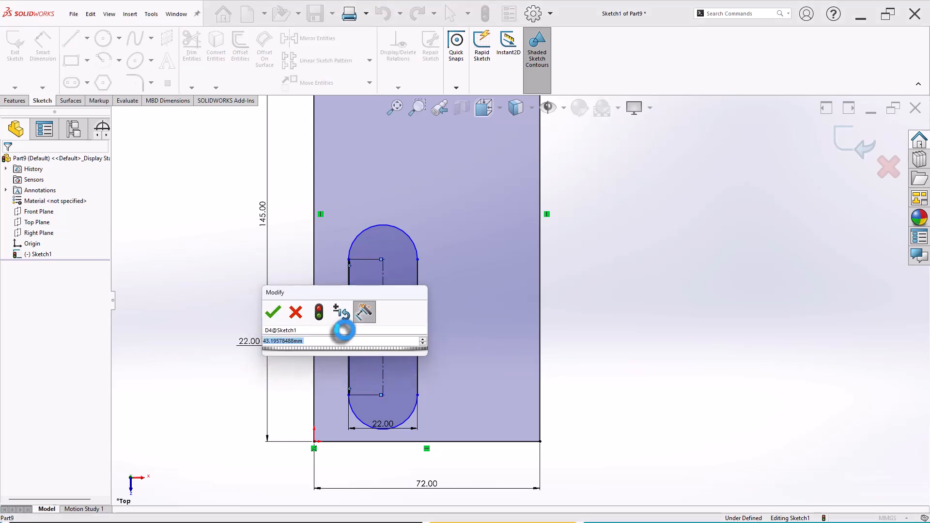
type("22")
key("Return")
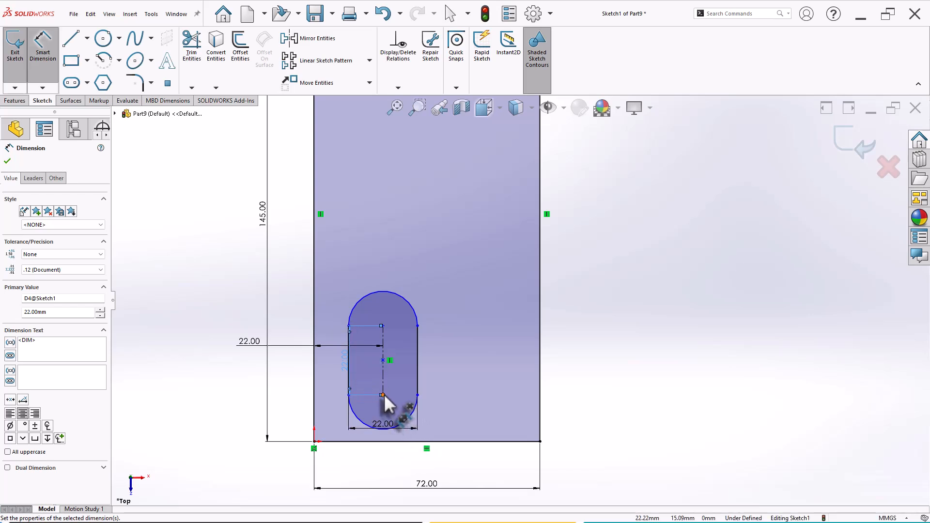
- Dimension the slot's lower arc center 22 mm from the base rectangle's bottom edge
left_click(394, 427)
left_click(405, 443)
left_click(449, 414)
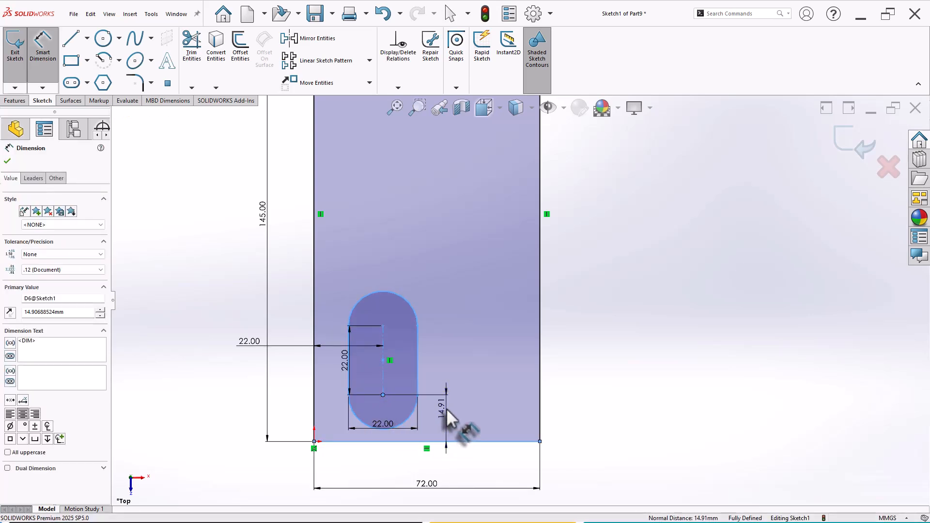
type("22")
key("Return")
left_click(605, 339)
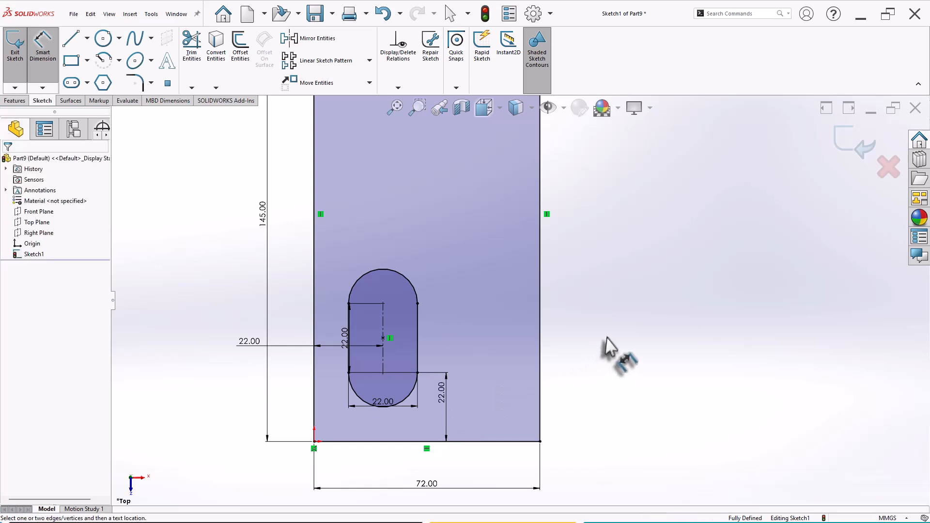
- Extrude the slotted base sketch with a blind depth of 18 mm
scroll(596, 344, "up", 2)
scroll(597, 343, "up", 2)
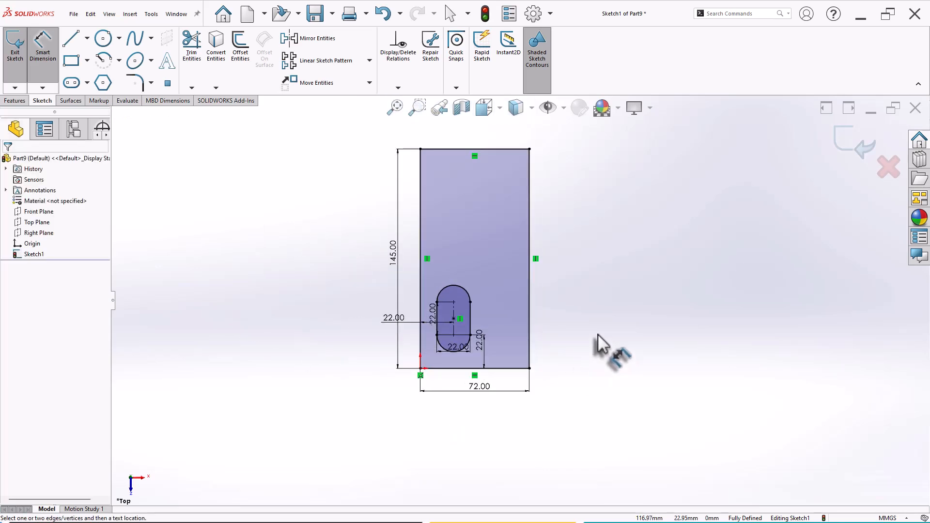
key("ctrl+7")
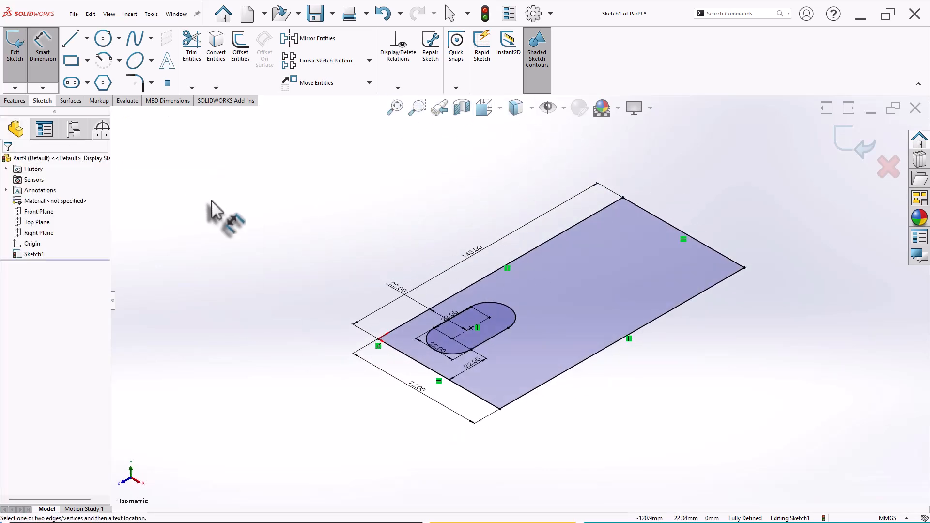
key("s")
left_click(283, 267)
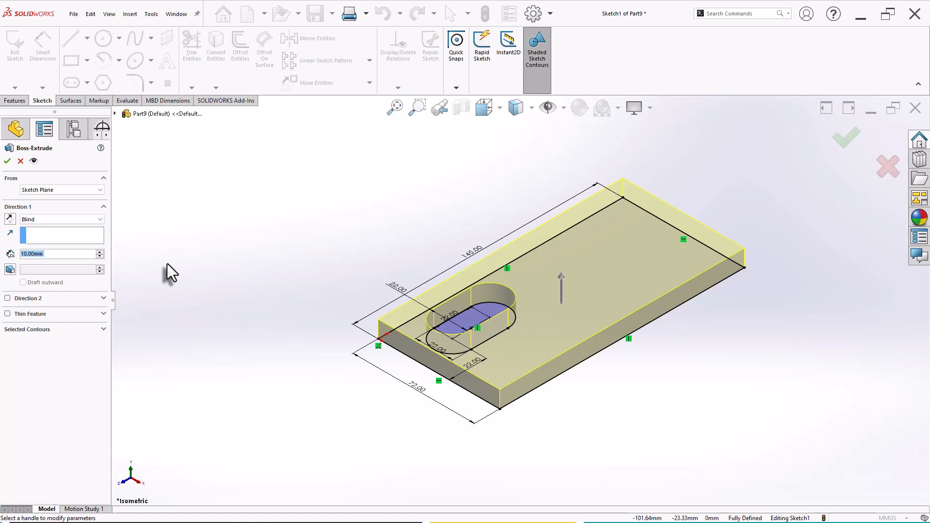
type("18")
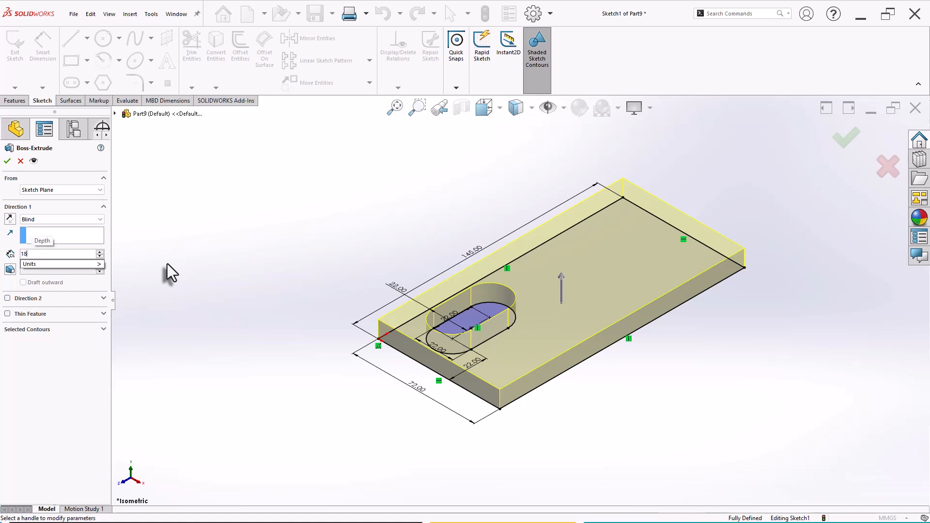
key("Return")
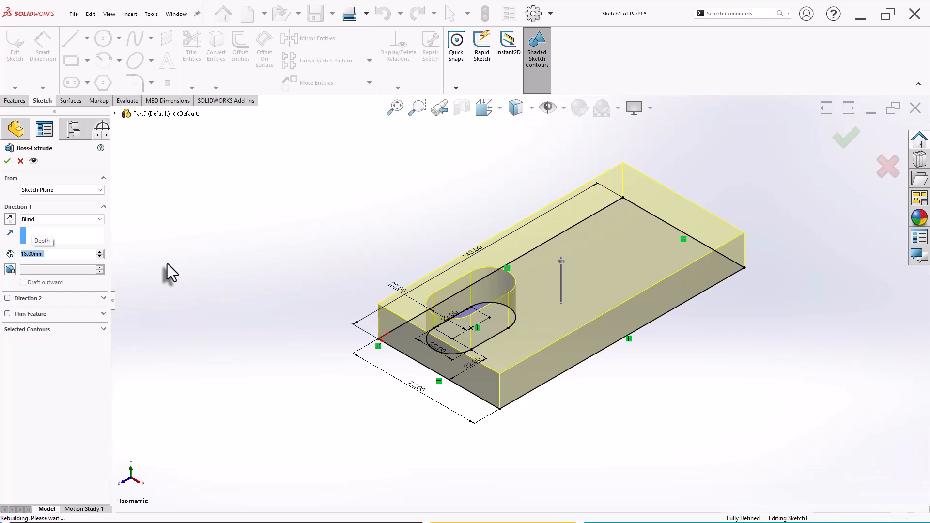
left_click(167, 264)
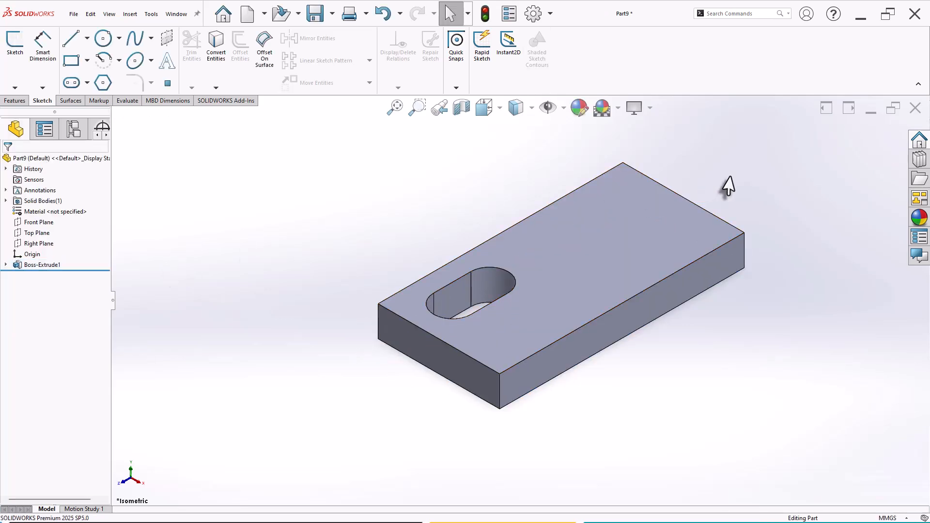
- On the base's long side face nearest the slot, sketch a corner rectangle about 40 × 32 mm upward from the top corner farthest from the slot
scroll(725, 182, "down", 2)
middle_click_drag(599, 262, 552, 336)
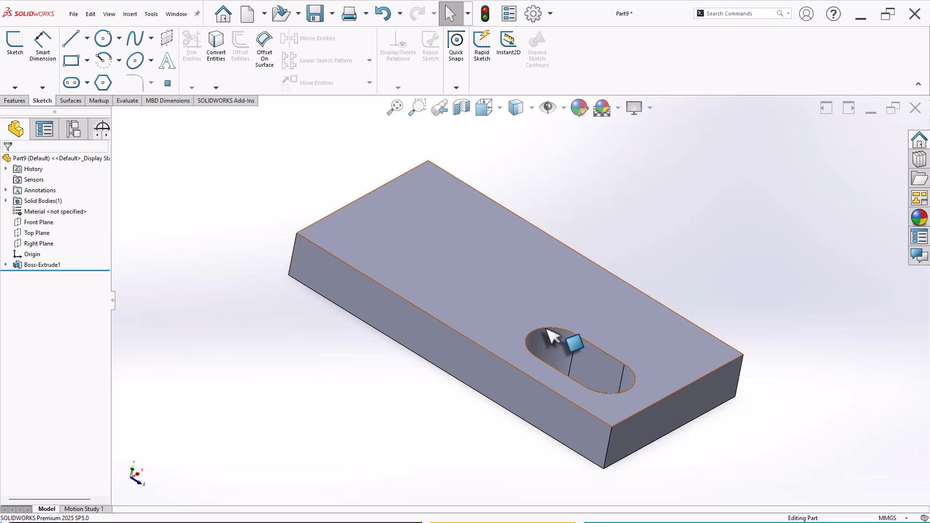
left_click(411, 338)
left_click(452, 300)
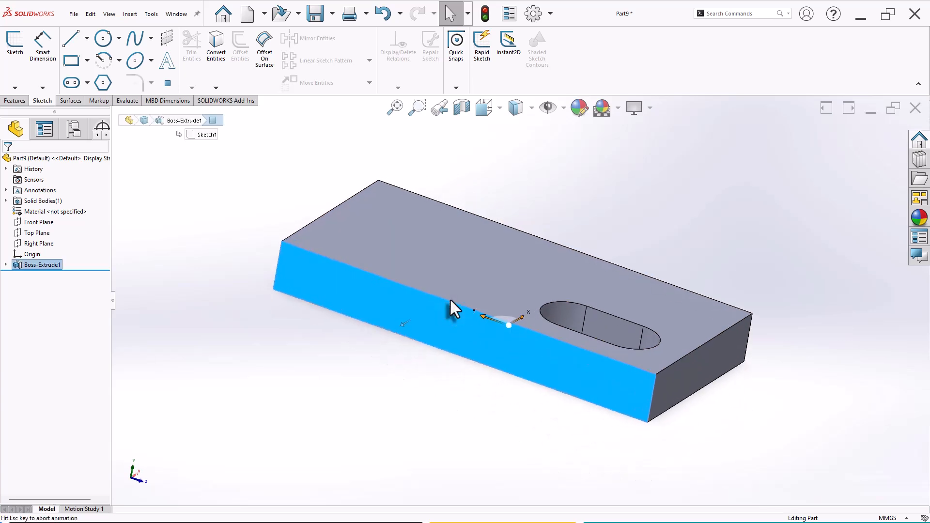
scroll(483, 186, "down", 3)
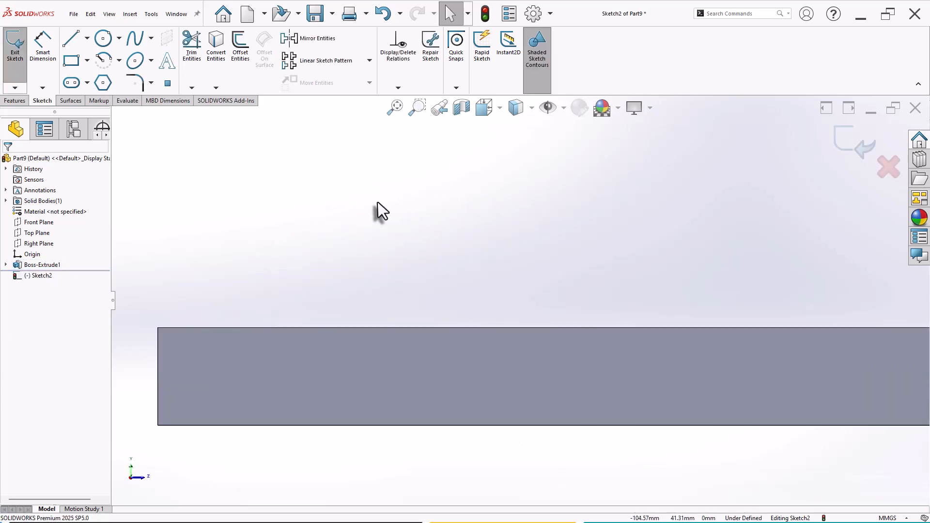
left_click(75, 61)
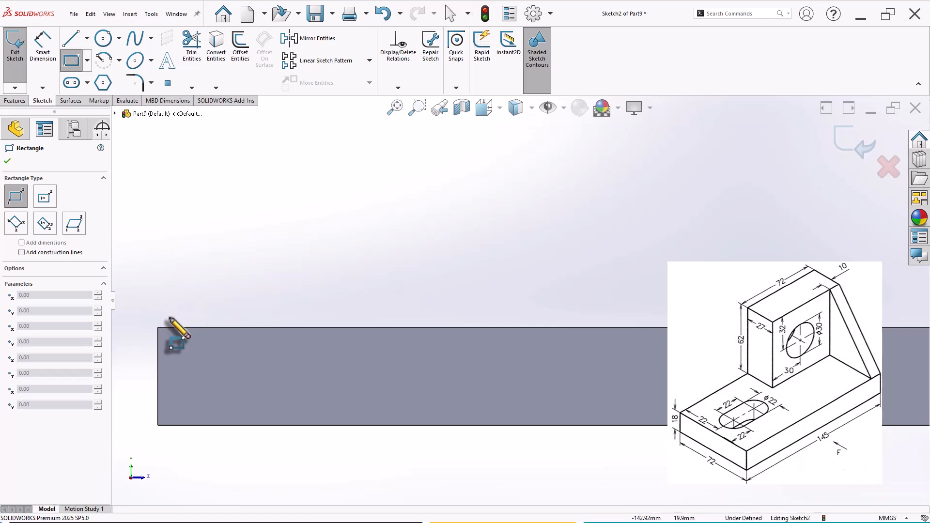
left_click(158, 328)
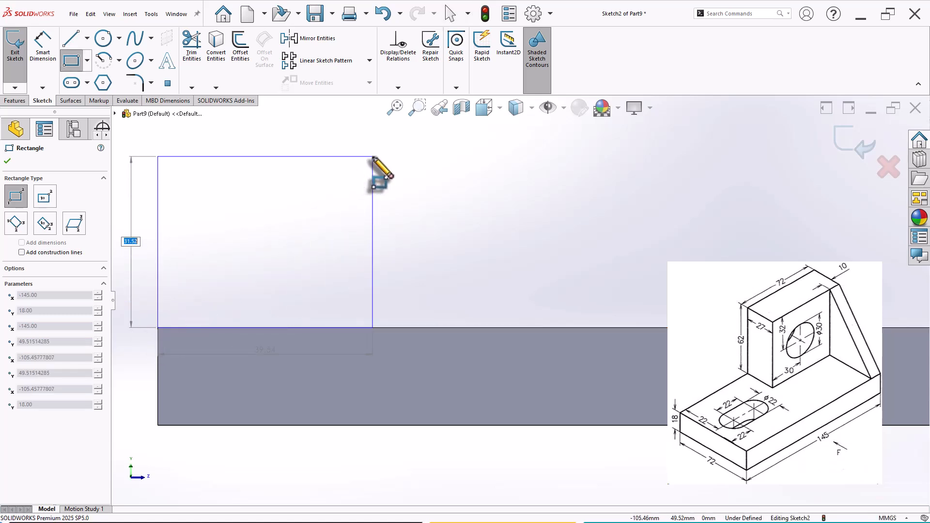
left_click(374, 152)
- Dimension the upright rectangle 72 mm wide and 62 mm tall
scroll(451, 227, "up", 2)
right_click_drag(542, 278, 537, 213)
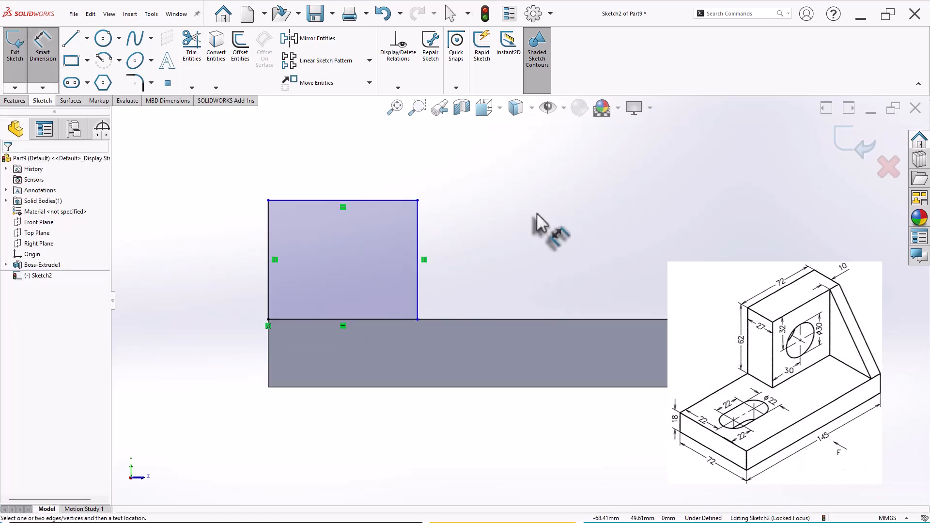
left_click(362, 200)
left_click(344, 180)
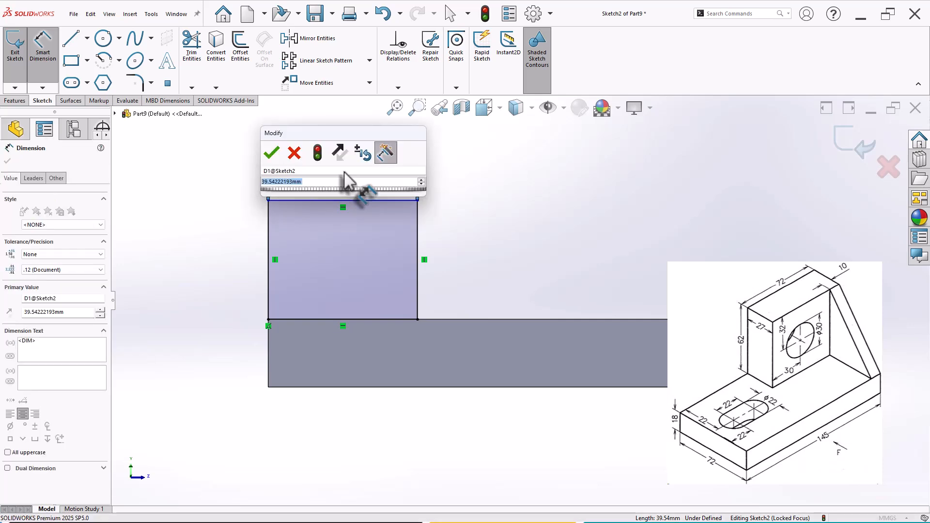
type("72")
key("Return")
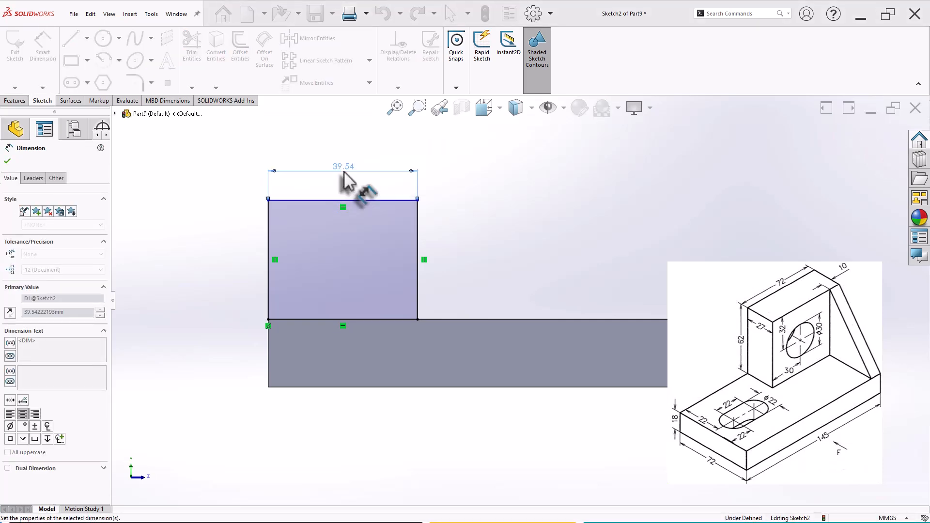
left_click(268, 283)
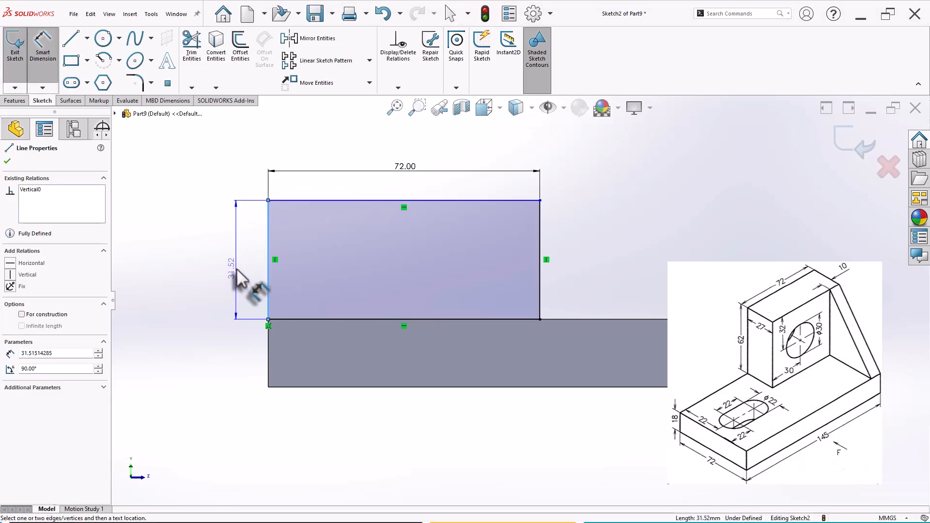
left_click(237, 272)
type("62")
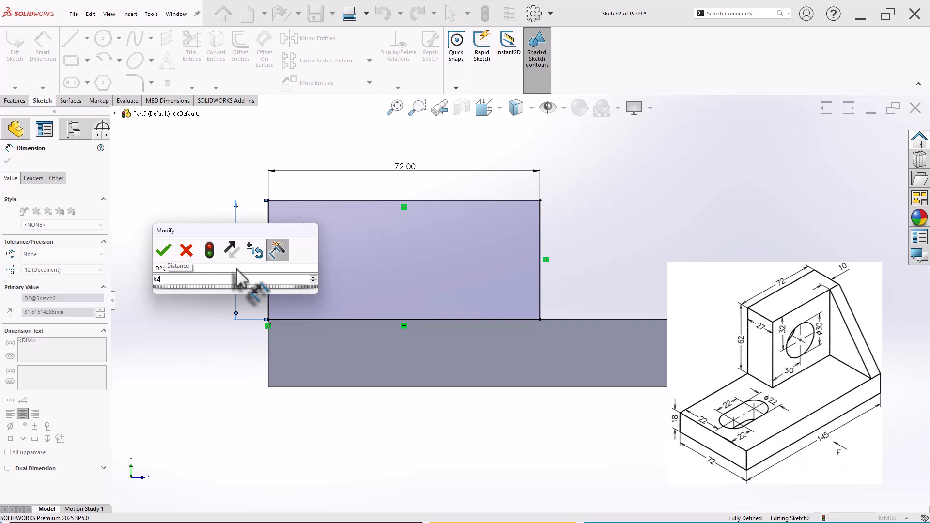
key("Return")
scroll(488, 249, "up", 2)
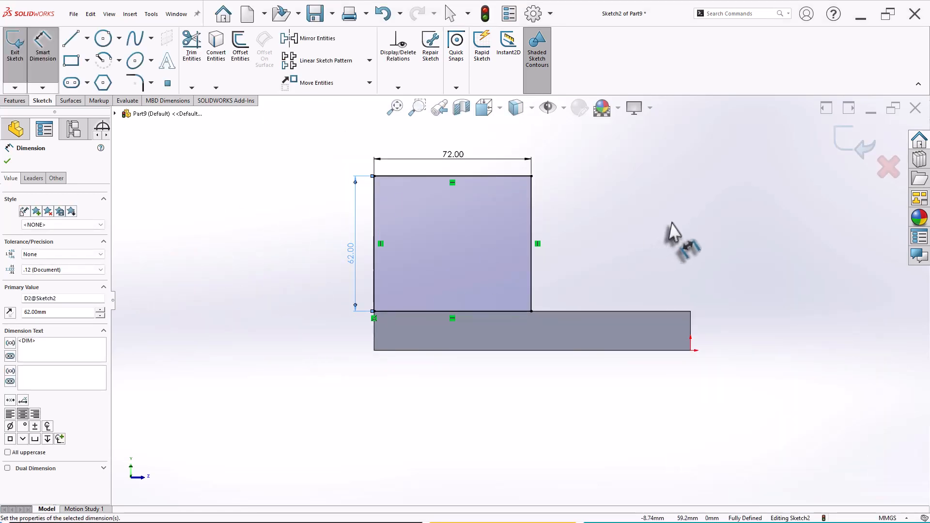
left_click(667, 223)
- Sketch a circle near the middle of the upright rectangle and set its diameter to 30 mm
scroll(650, 207, "down", 1)
left_click(103, 38)
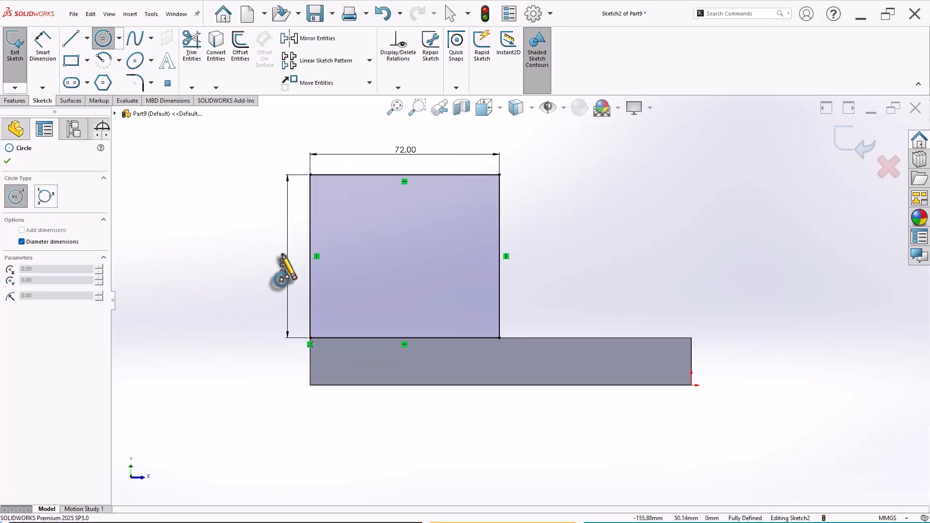
left_click(399, 249)
left_click(422, 273)
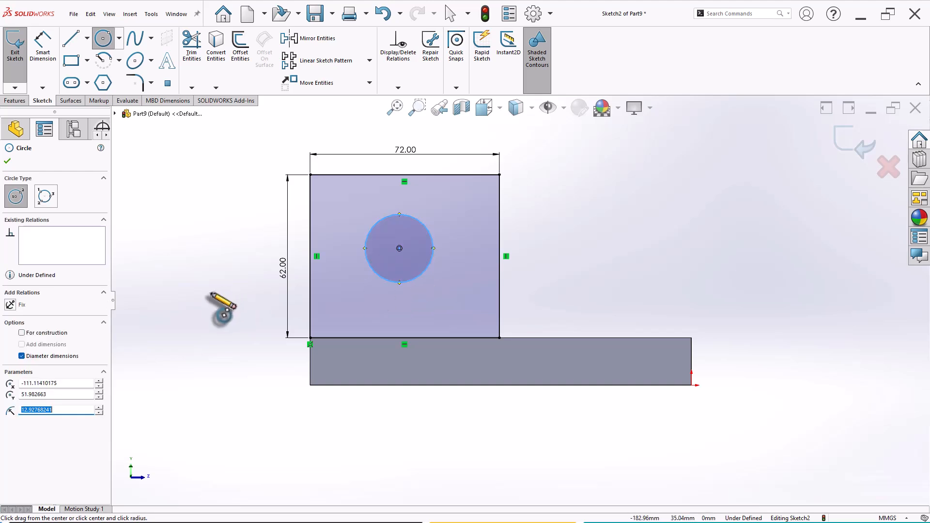
left_click(42, 47)
left_click(369, 233)
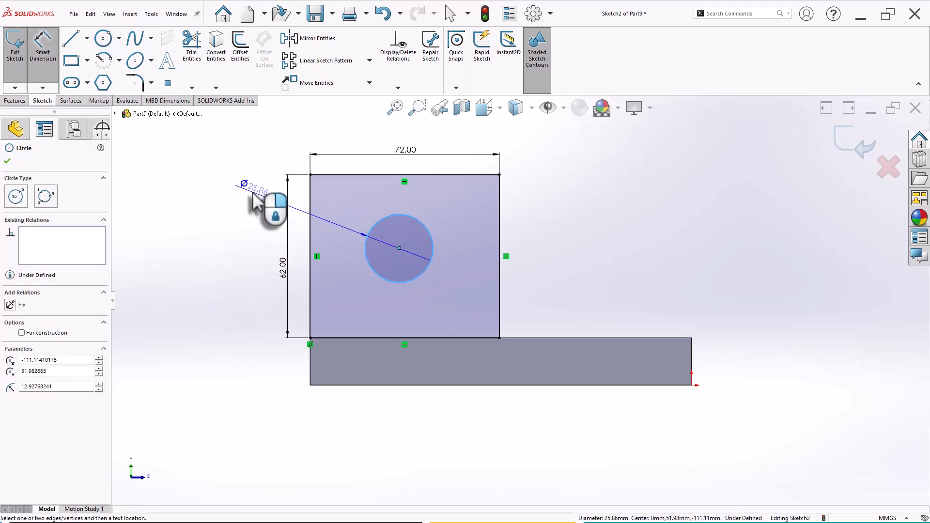
left_click(255, 195)
type("30")
key("Return")
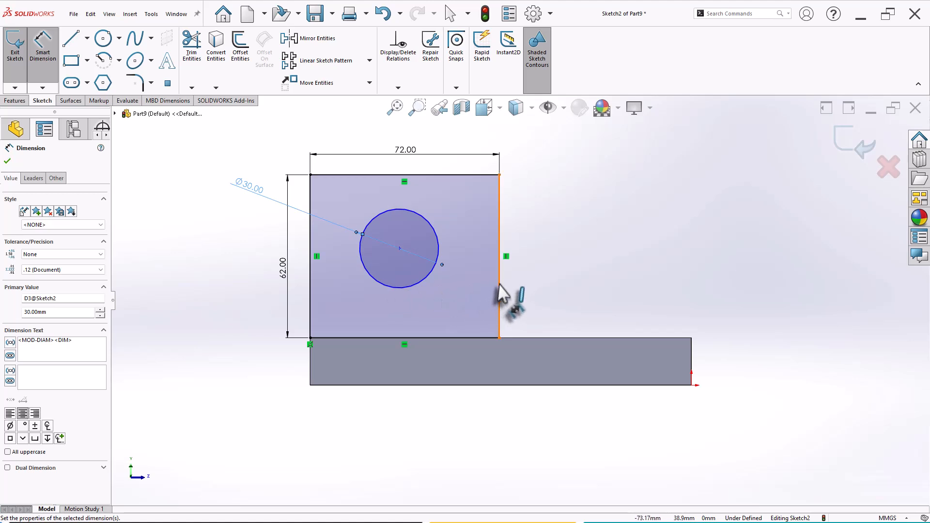
- Locate the circle's center 30 mm from the rectangle's right edge and 32 mm below its top edge
left_click(499, 304)
left_click(399, 248)
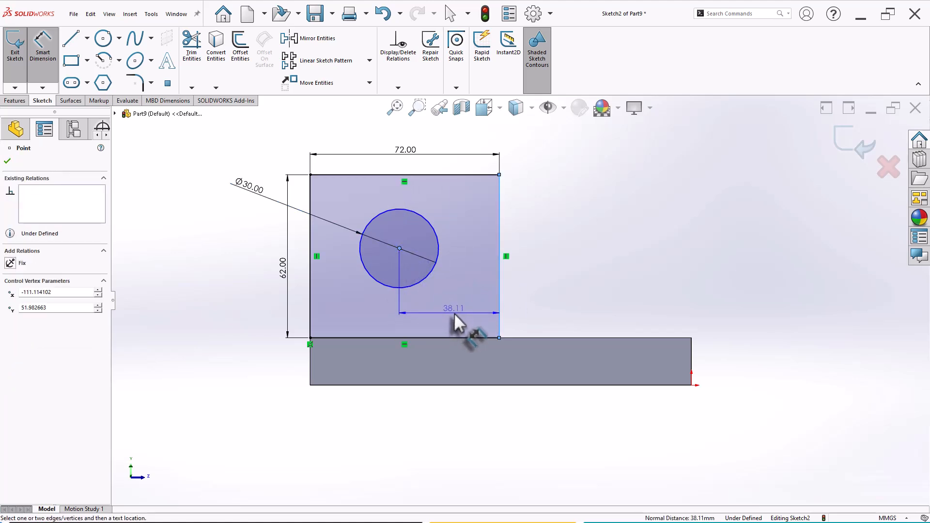
left_click(454, 316)
type("30")
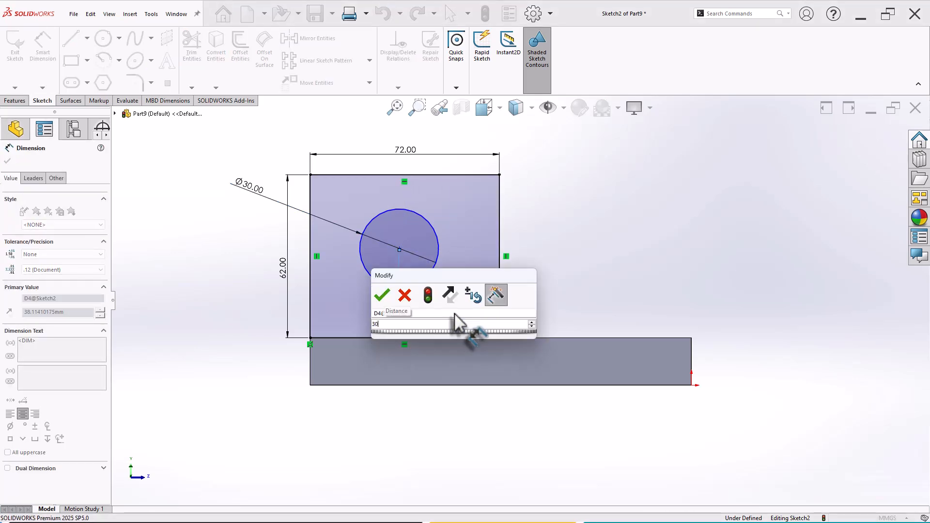
key("Return")
left_click(446, 175)
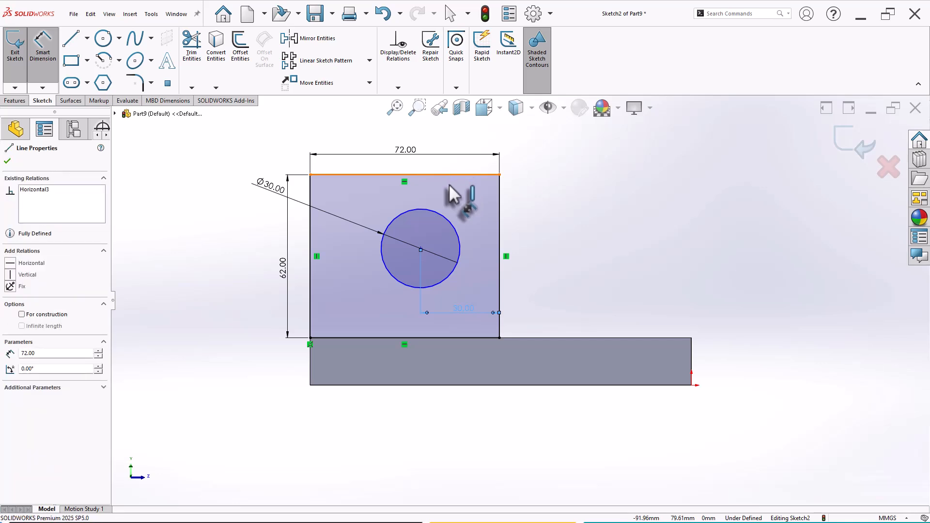
left_click(420, 248)
left_click(476, 246)
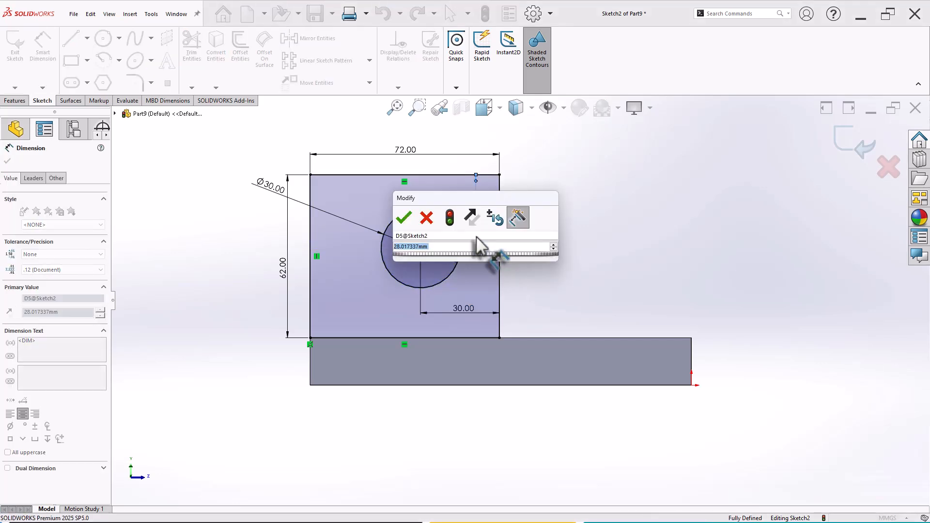
type("32")
key("Return")
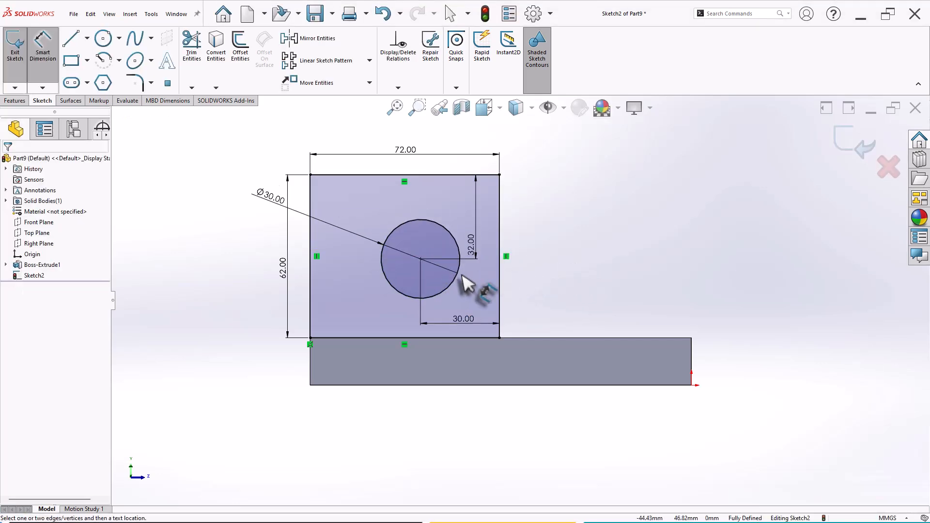
- Extrude the upright profile 27 mm in the reversed direction over the base, merged with the existing body
middle_click_drag(467, 285, 397, 290)
left_click(16, 100)
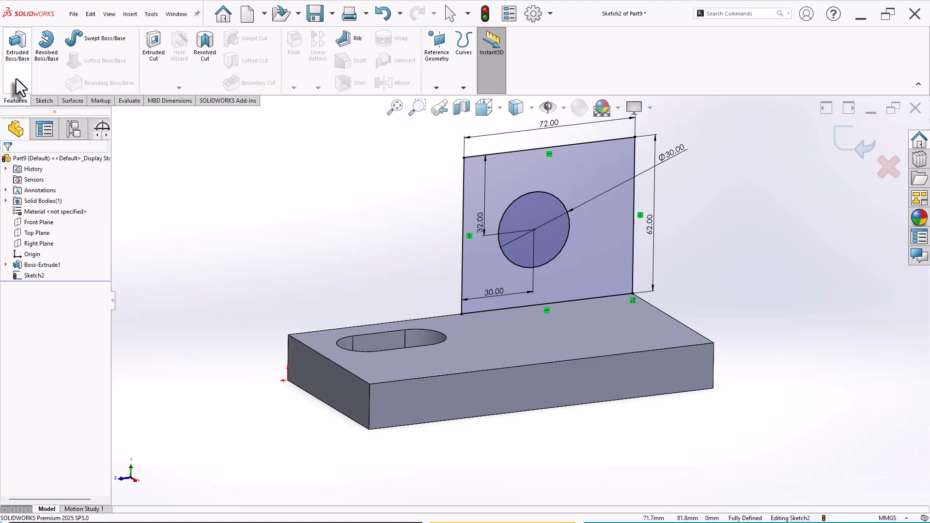
left_click(16, 56)
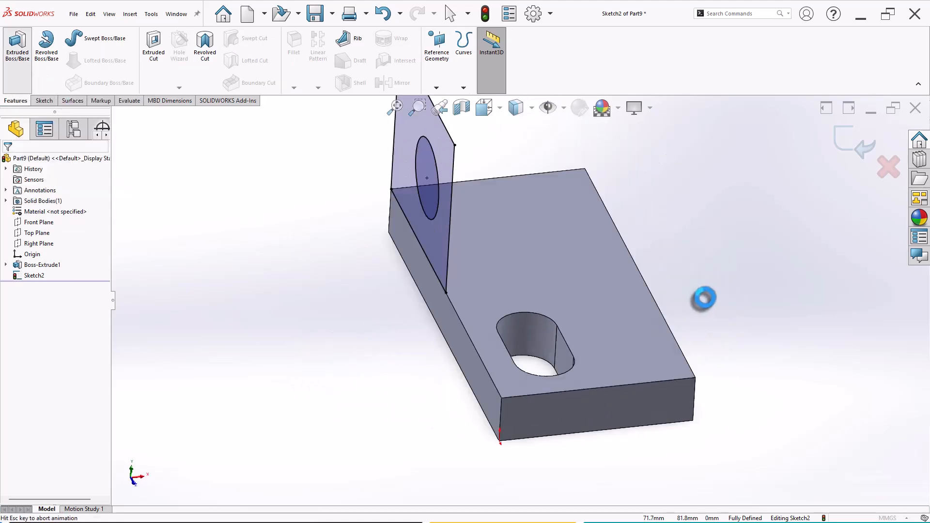
middle_click_drag(531, 348, 669, 237)
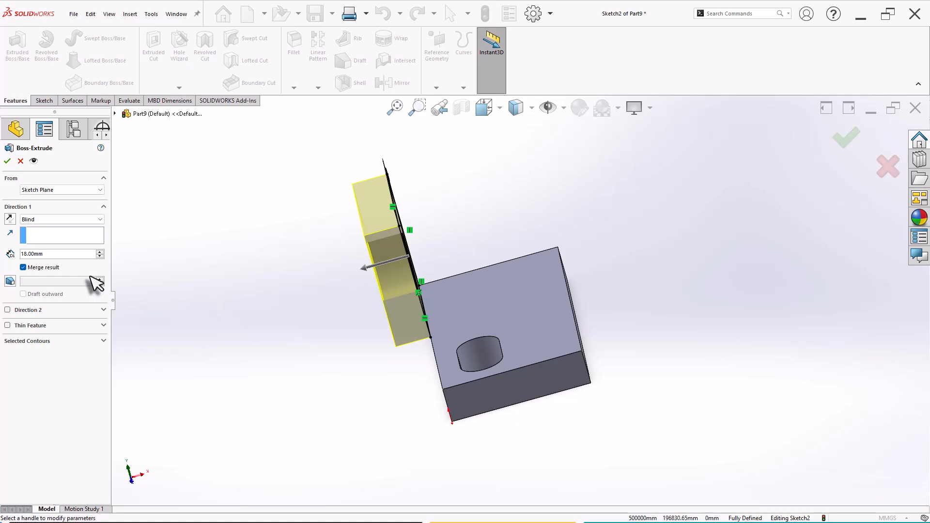
left_click(10, 219)
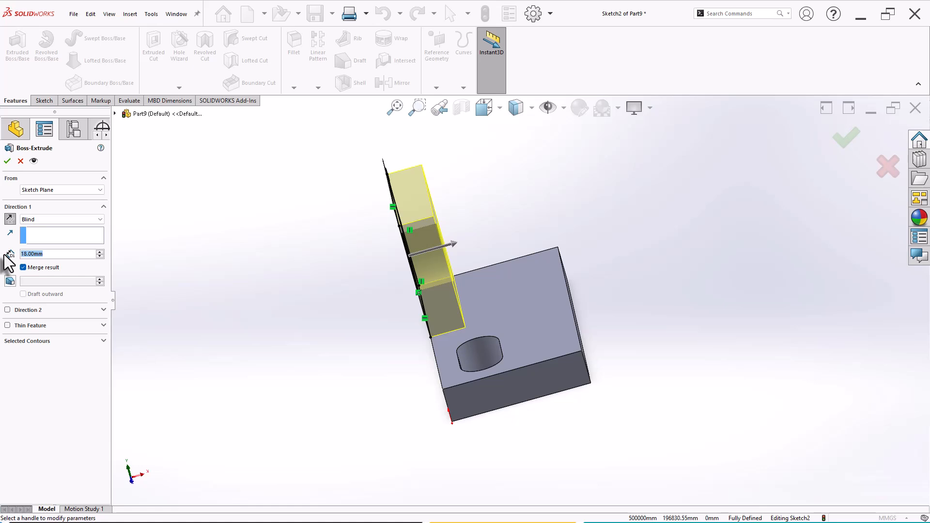
type("27")
key("Return")
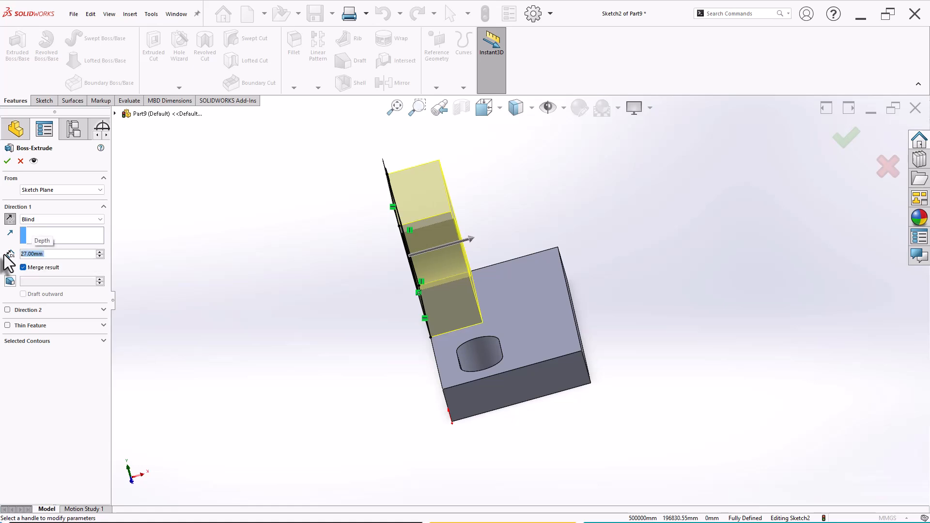
key("Return")
- Edit the upright block's extrusion and turn off merging its result with the base
middle_click_drag(514, 333, 628, 251)
scroll(629, 251, "down", 3)
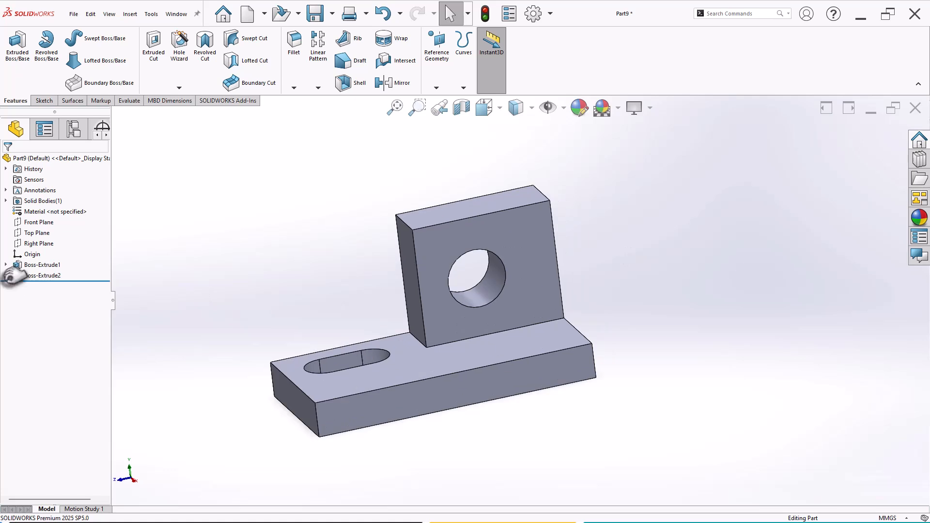
middle_click_drag(220, 283, 240, 263)
left_click(29, 275)
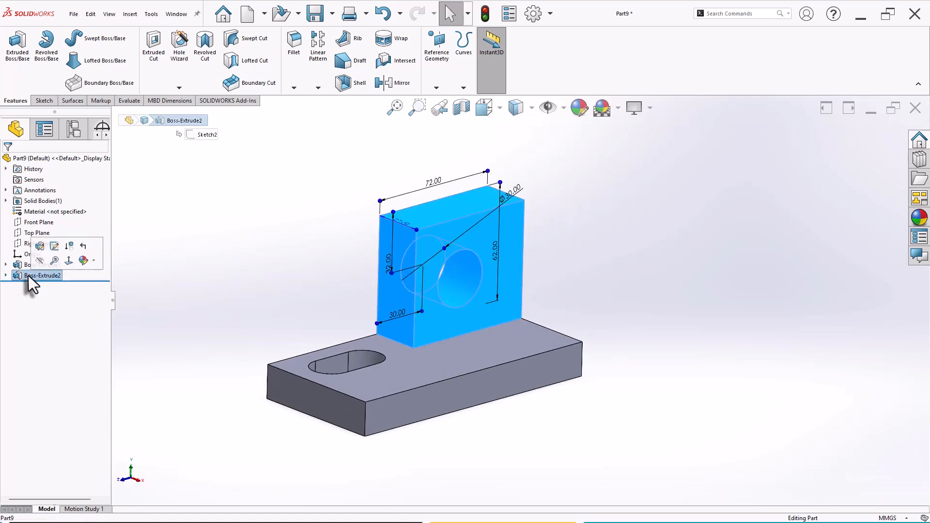
left_click(40, 246)
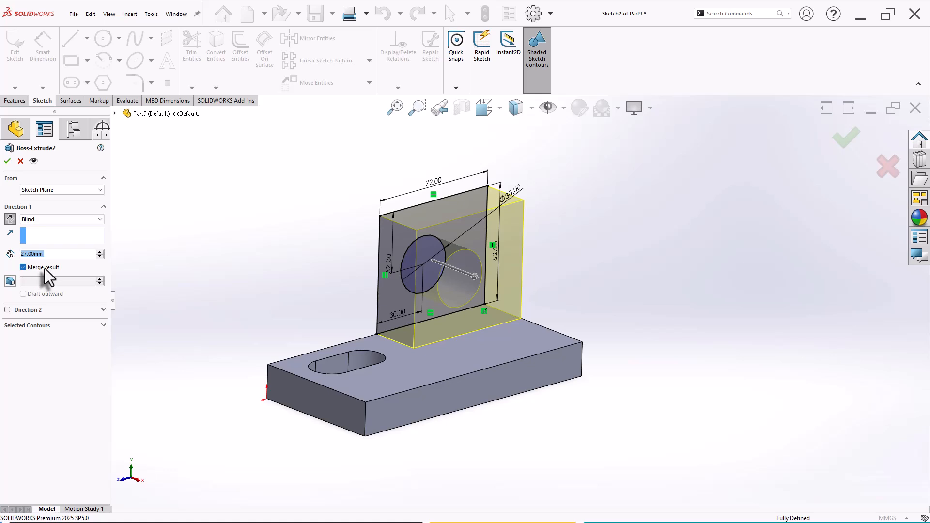
left_click(44, 268)
left_click(7, 160)
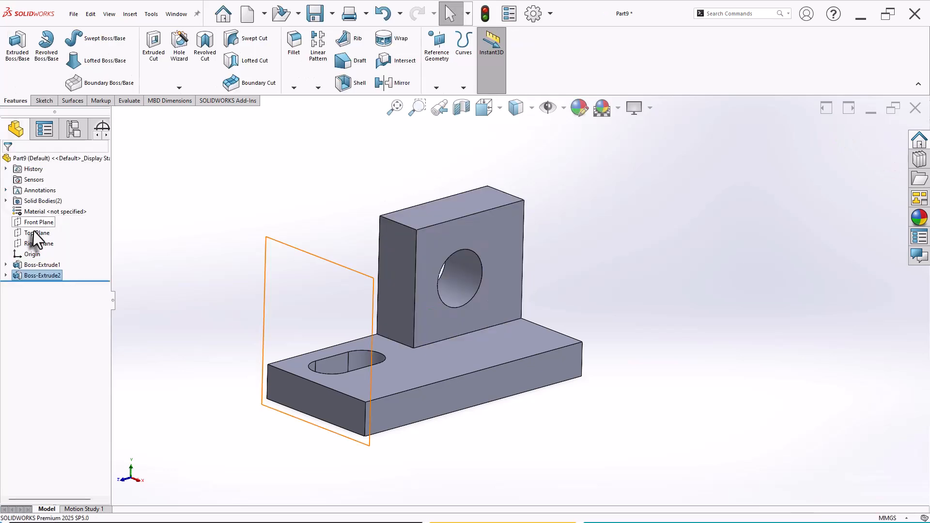
- Inspect the base and the upright block individually in the part's list of solid bodies
left_click(44, 213)
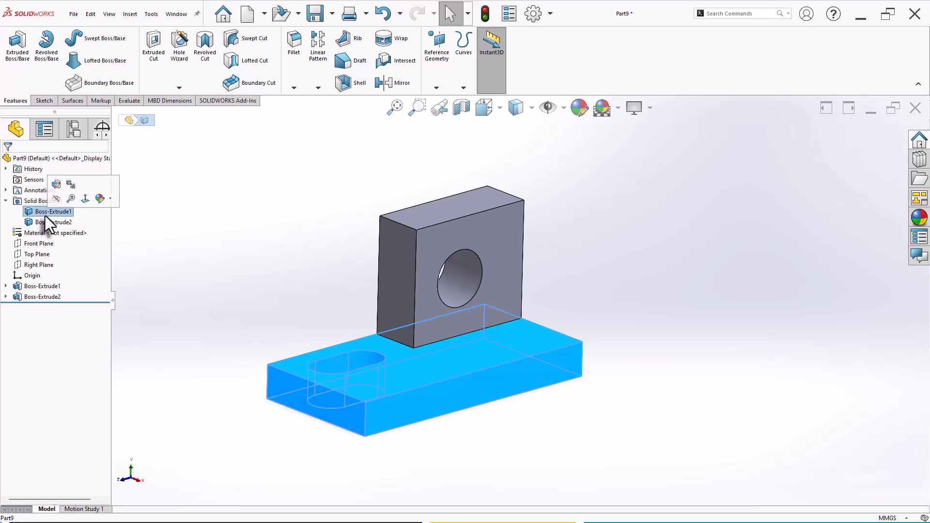
left_click(51, 223)
left_click(44, 211)
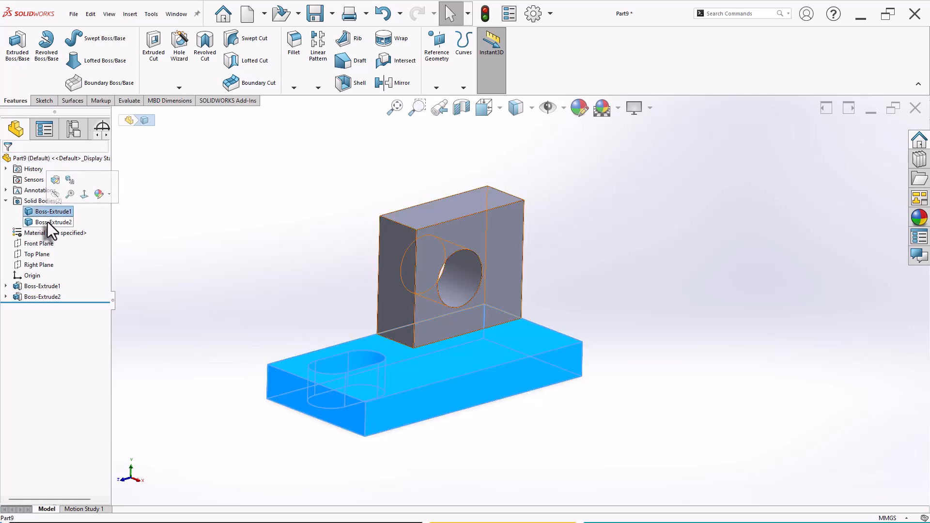
left_click(48, 222)
left_click(5, 201)
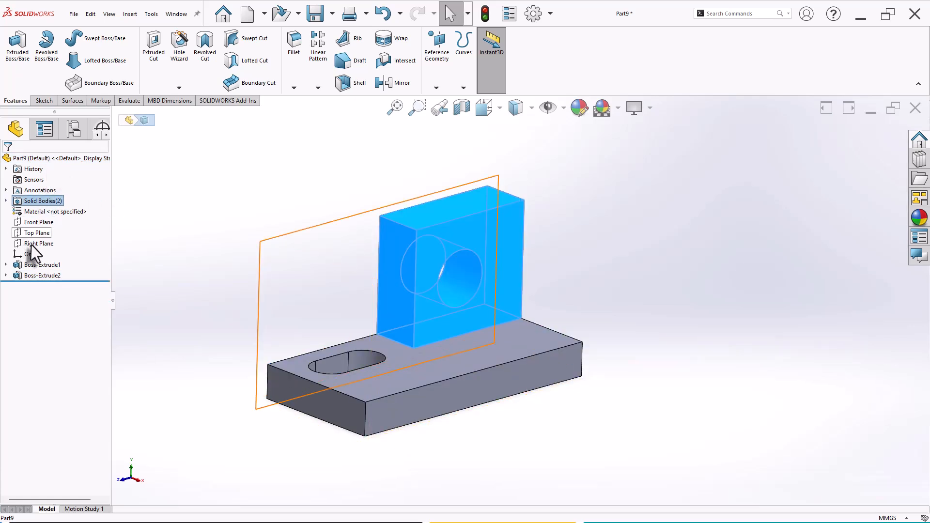
- Reopen the upright block's extrusion for editing and turn Merge result back on
left_click(49, 273)
left_click(61, 244)
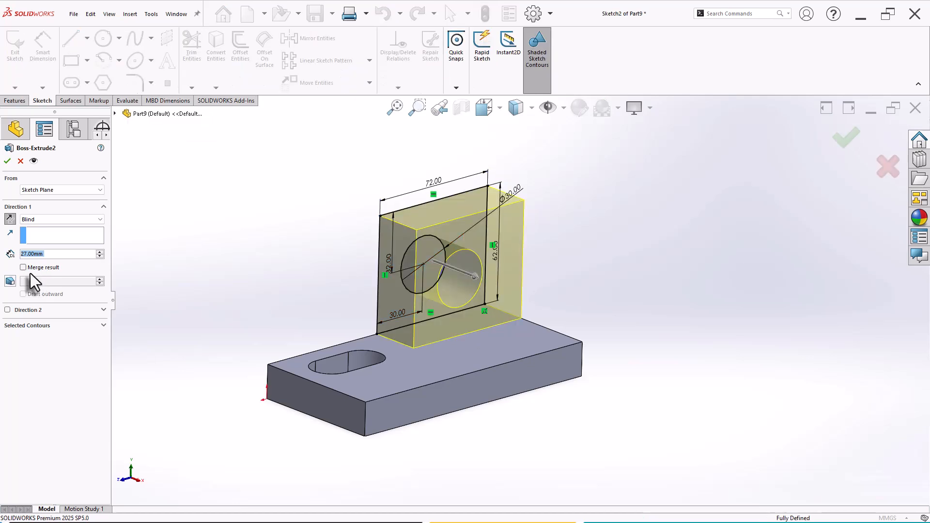
left_click(31, 267)
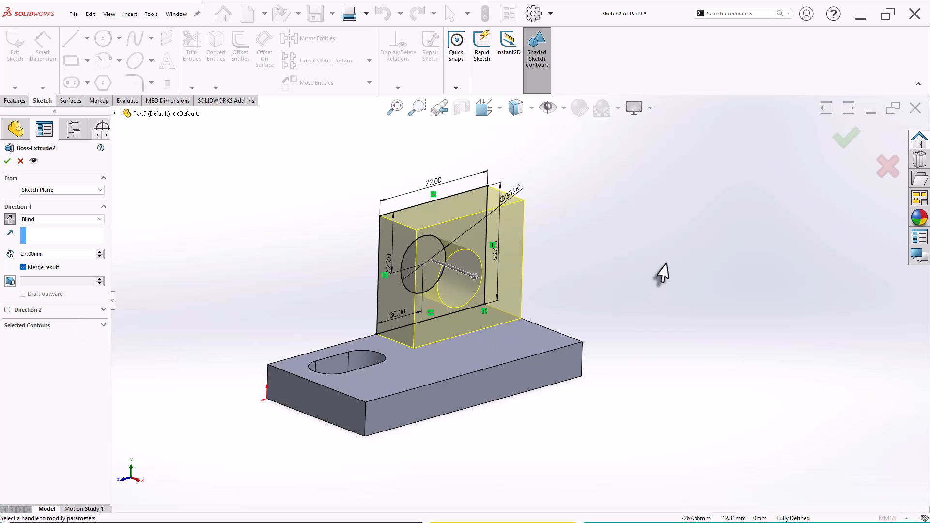
- Add an inward draft of 5 degrees to the upright block's extrusion
scroll(663, 273, "down", 1)
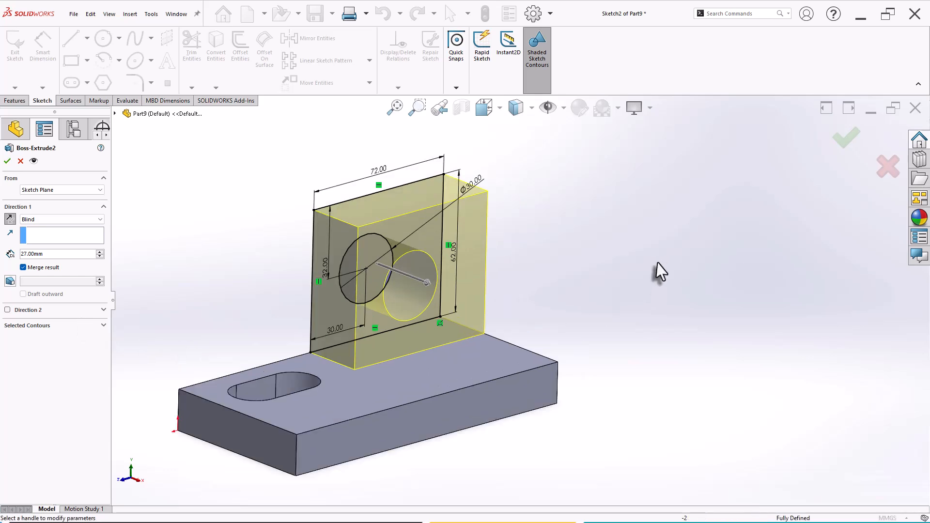
left_click(9, 281)
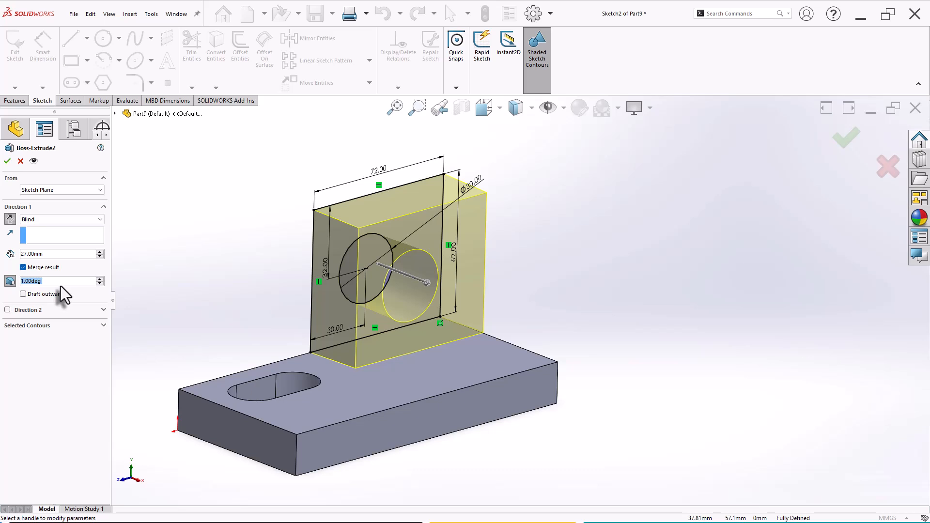
type("5")
key("Return")
middle_click_drag(251, 249, 299, 209)
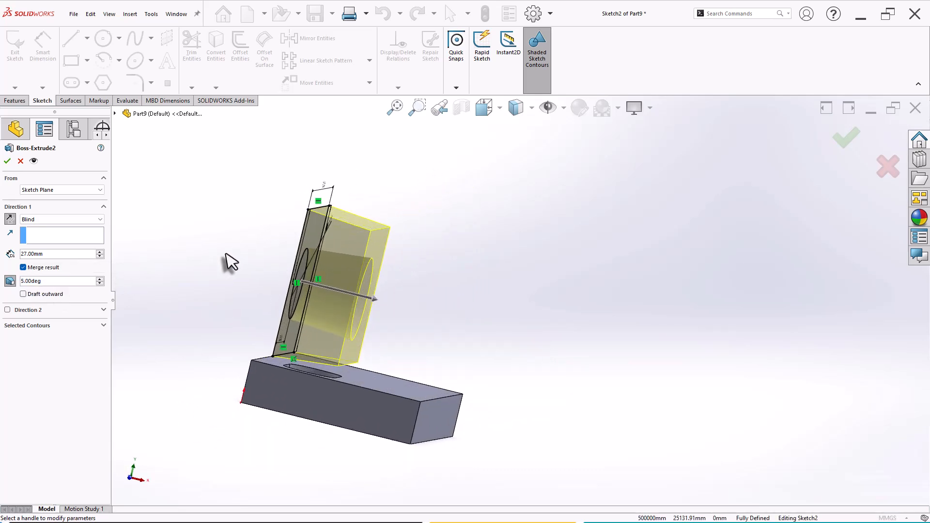
- Increase the upright block's inward draft angle to 11 degrees and view the tapered preview
left_click(100, 278)
left_click(100, 279)
left_click(100, 278)
left_click(100, 279)
left_click(100, 278)
left_click(100, 278)
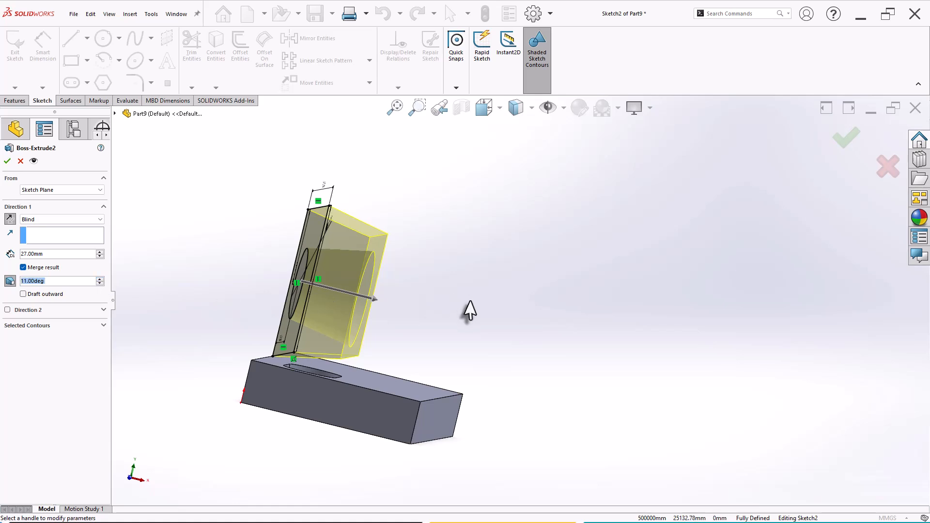
mouse_move(469, 311)
middle_mouse_down()
mouse_move(416, 307)
mouse_move(426, 307)
mouse_move(409, 326)
mouse_move(303, 272)
mouse_move(345, 342)
mouse_move(387, 304)
mouse_move(391, 357)
middle_mouse_up()
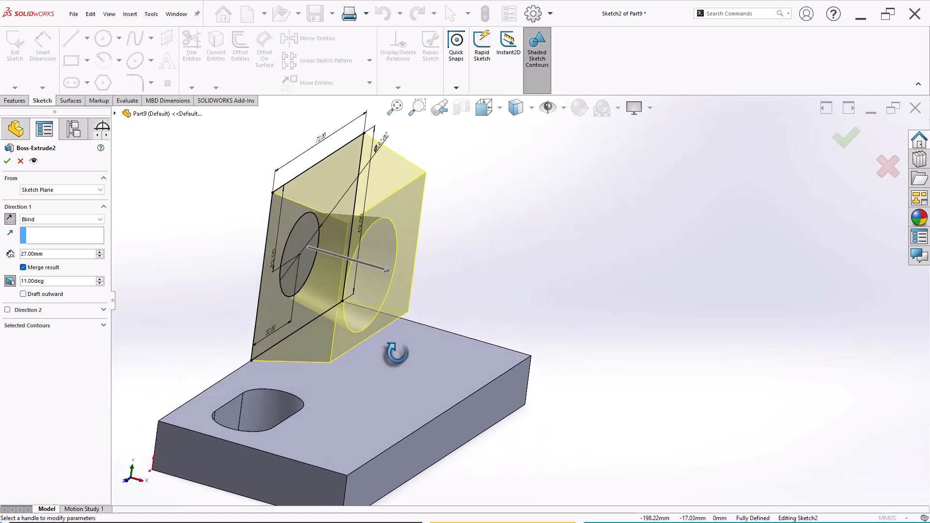
- Turn off the draft on the upright block's extrusion and accept the feature edit
left_click(15, 284)
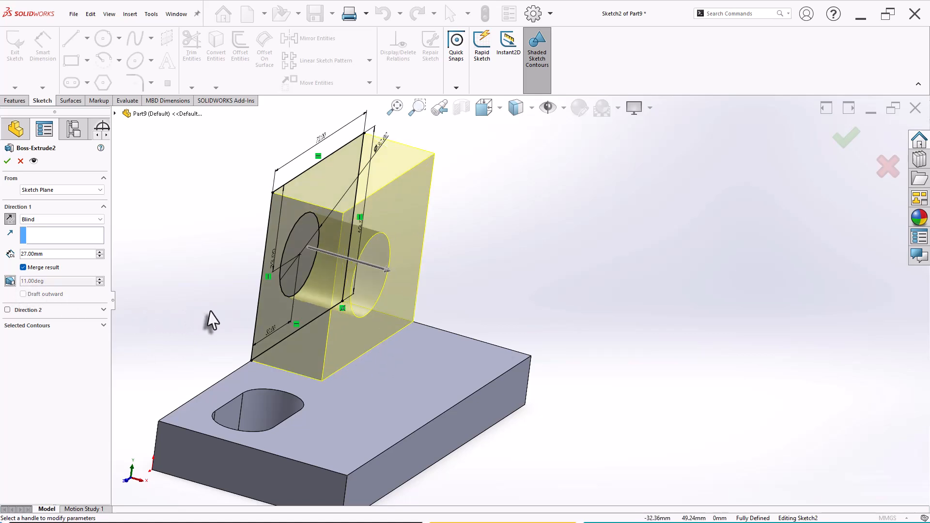
scroll(210, 312, "up", 2)
scroll(575, 286, "down", 1)
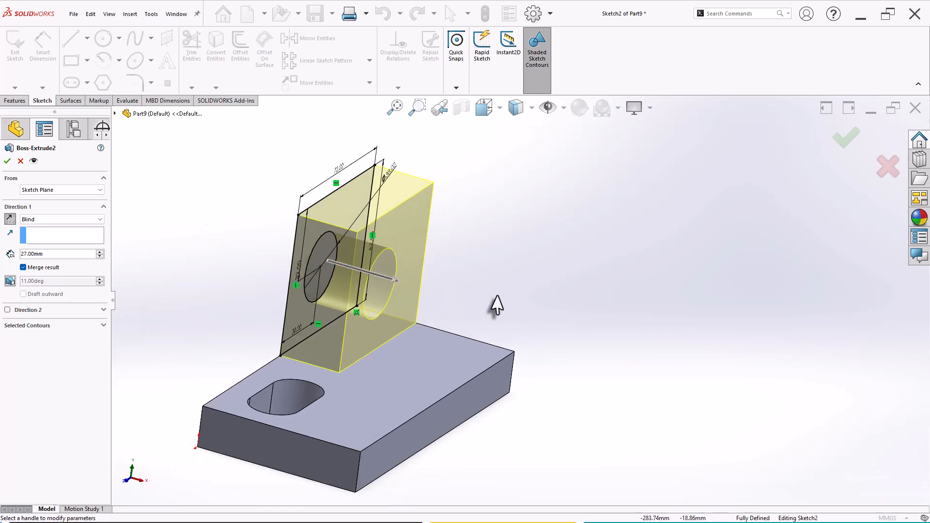
mouse_move(496, 305)
middle_mouse_down()
mouse_move(504, 291)
mouse_move(511, 296)
middle_mouse_up()
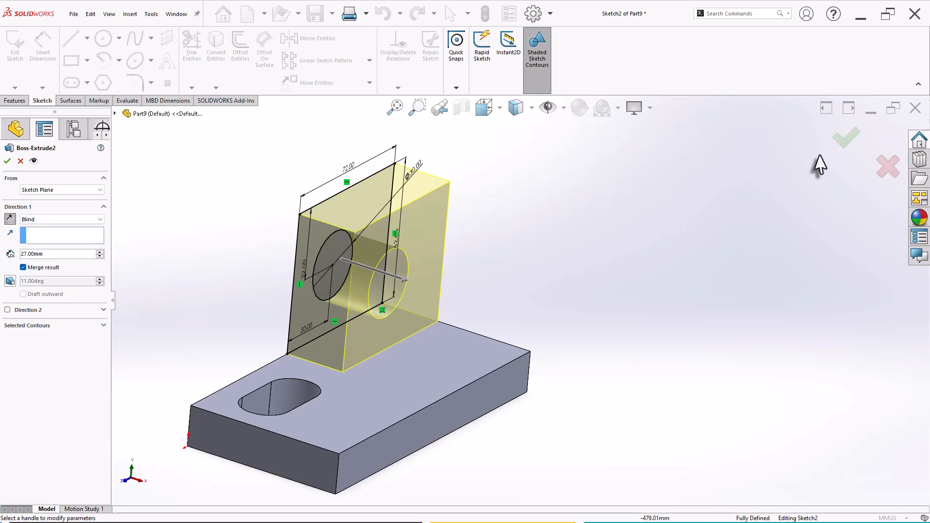
left_click(845, 138)
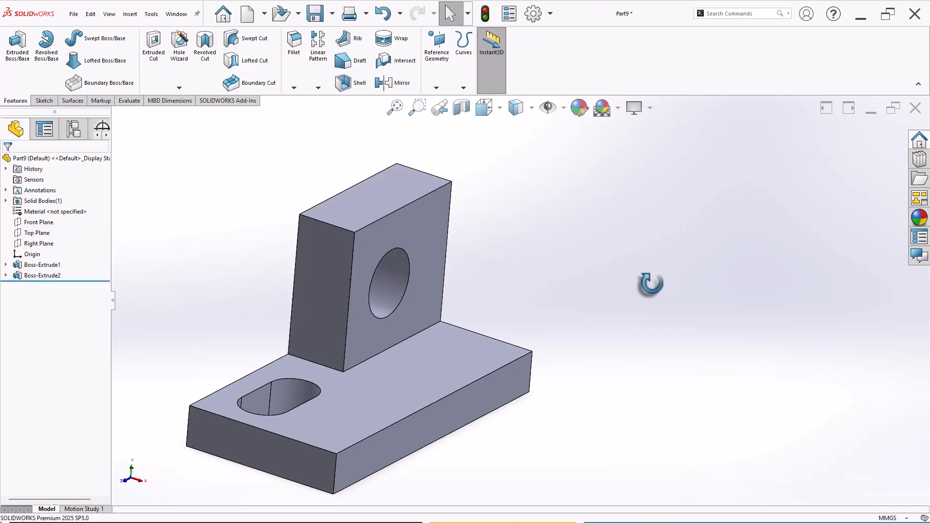
- Start a sketch on the L-shaped side face and convert its inner vertical and horizontal edges into sketch lines
middle_click_drag(650, 283, 565, 326)
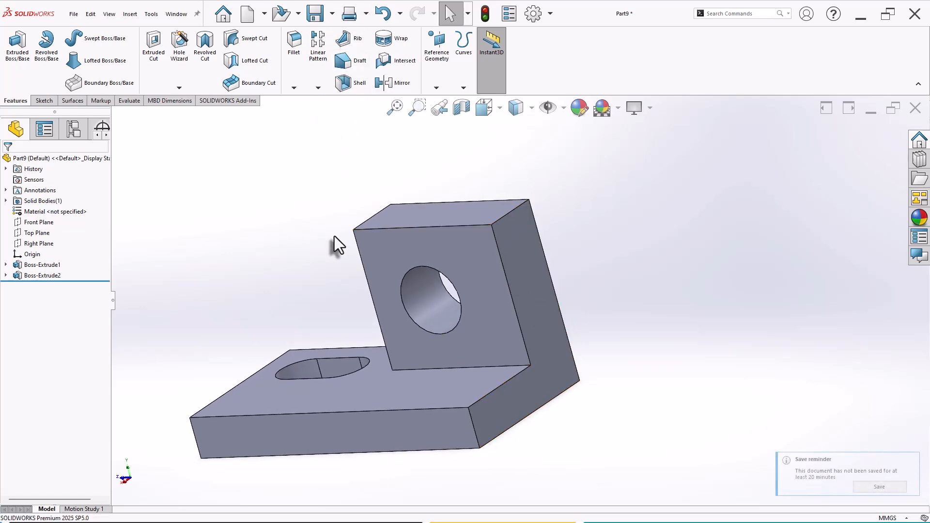
middle_click_drag(438, 299, 484, 363)
left_click(435, 377)
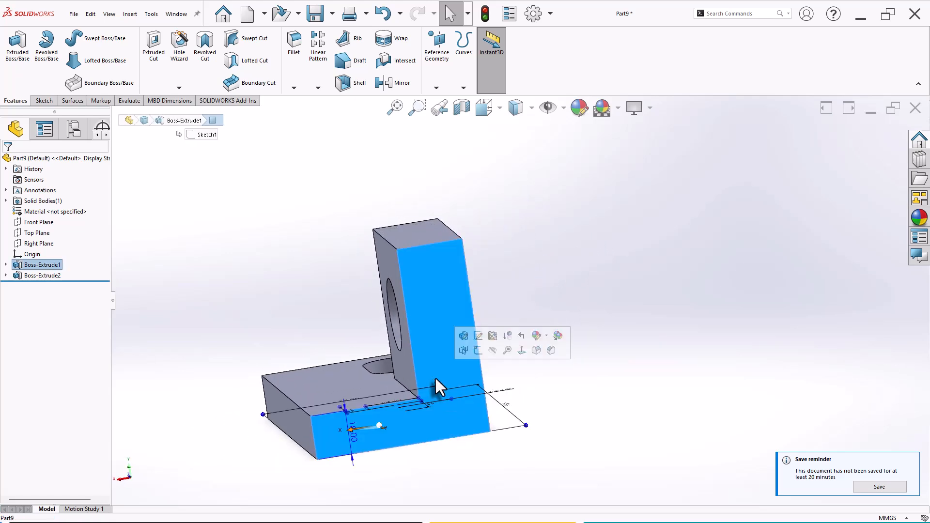
left_click(475, 351)
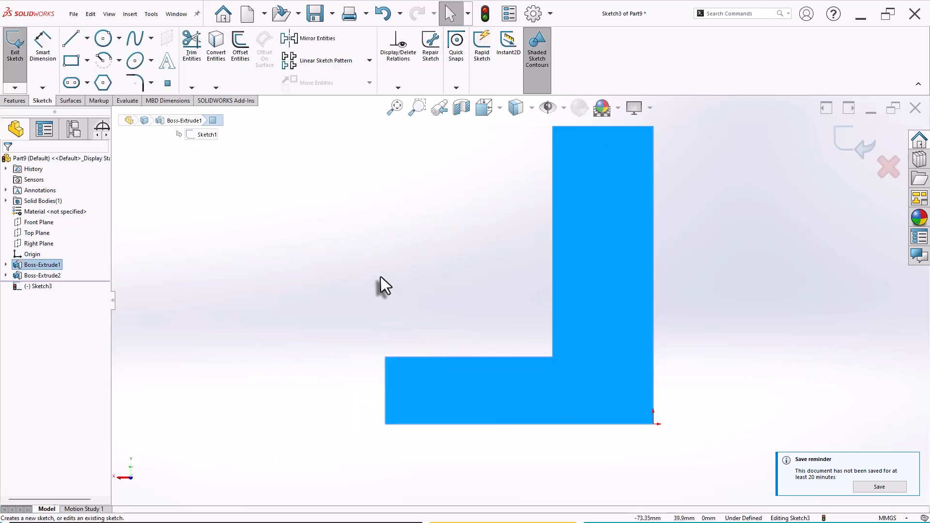
scroll(751, 246, "down", 2)
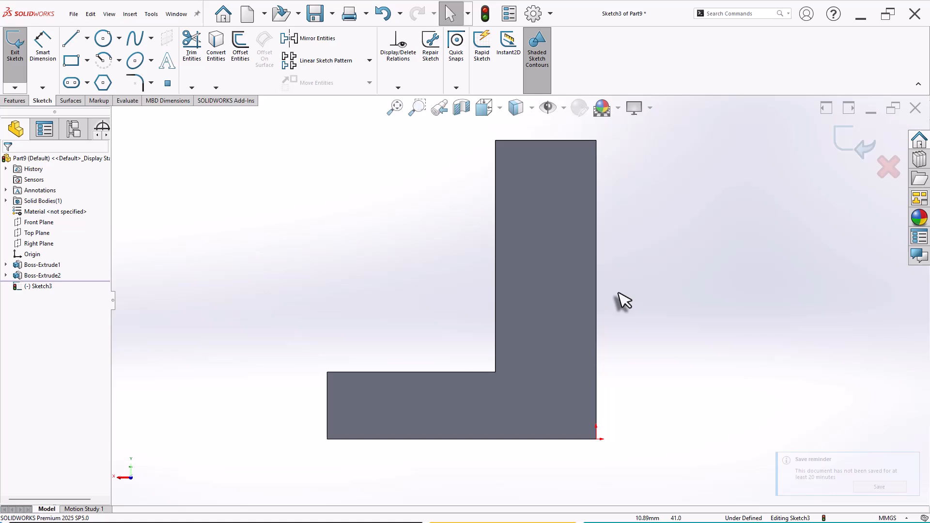
left_click(496, 319)
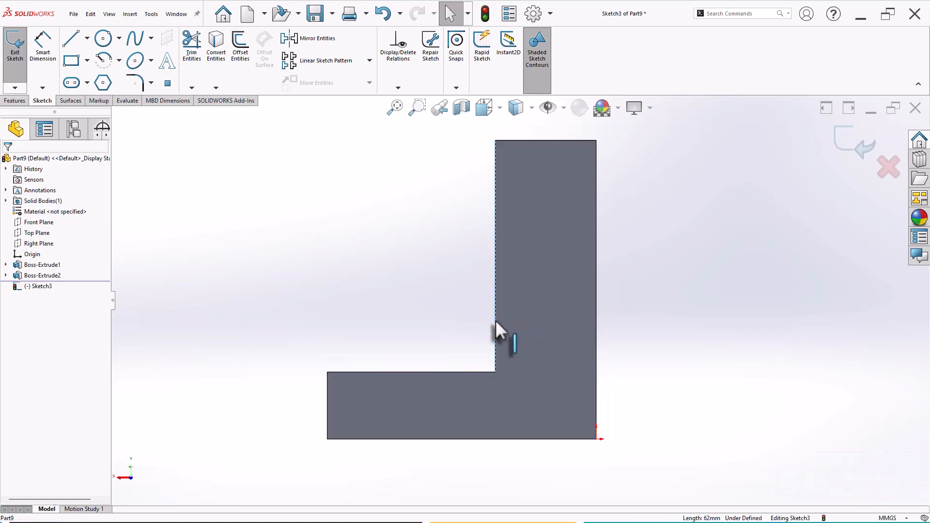
left_click(467, 372, "ctrl")
left_click(204, 136)
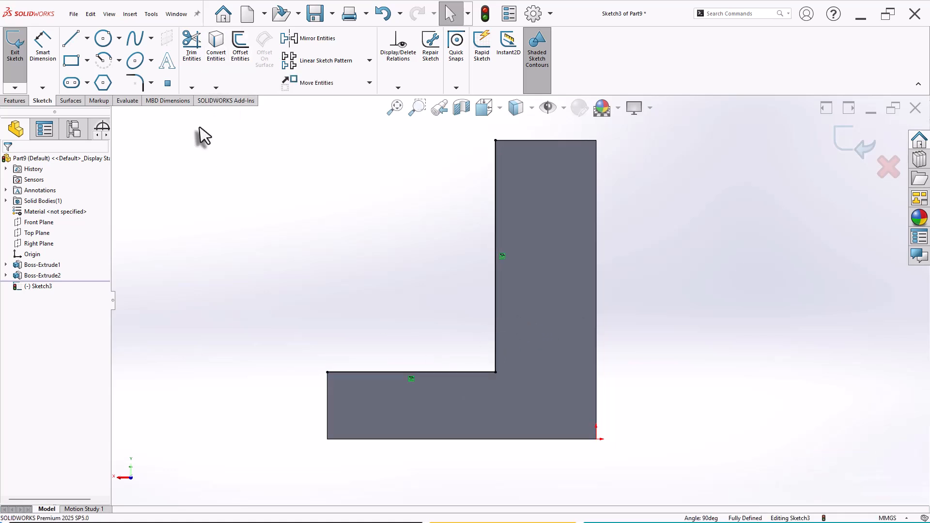
- Close the triangle with a sloped line from the upright's top inner corner to the base's outer upper corner
left_click(81, 47)
key("Escape")
left_click(78, 45)
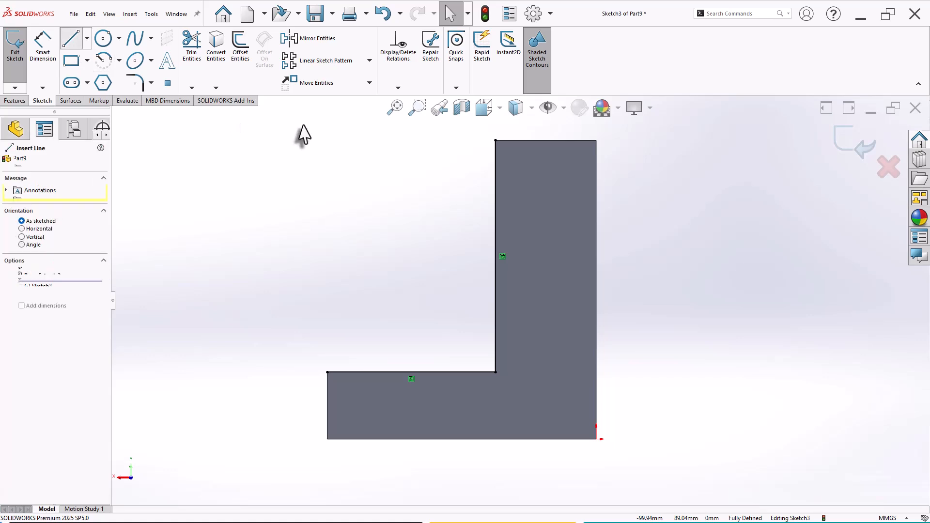
left_click(495, 140)
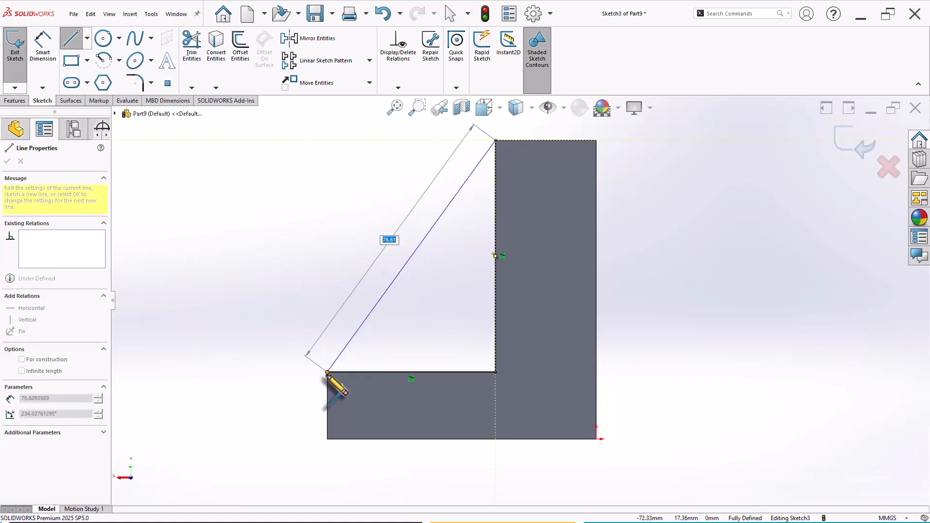
left_click(327, 372)
right_click(320, 246)
left_click(324, 248)
middle_click_drag(323, 247, 332, 297)
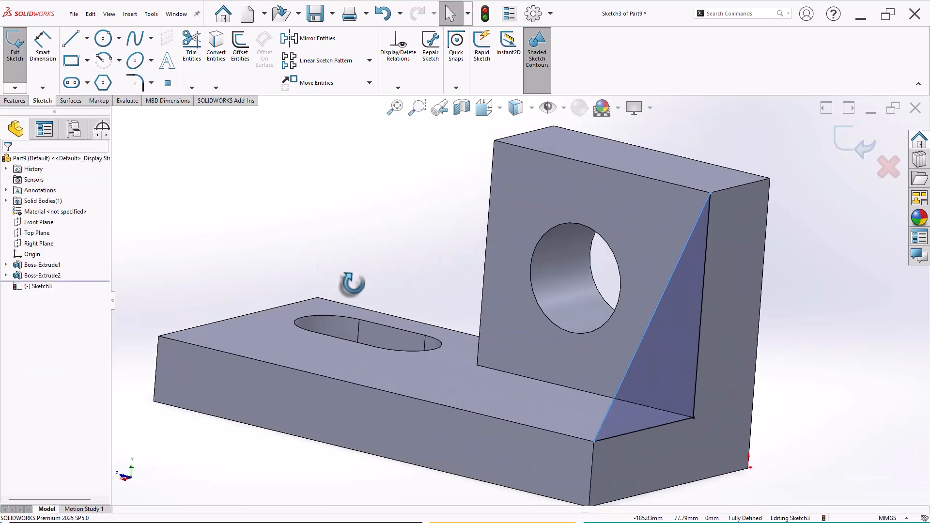
- Extrude the triangular profile 10 mm inward over the base as a rib, merged with the existing body
left_click(17, 101)
left_click(17, 43)
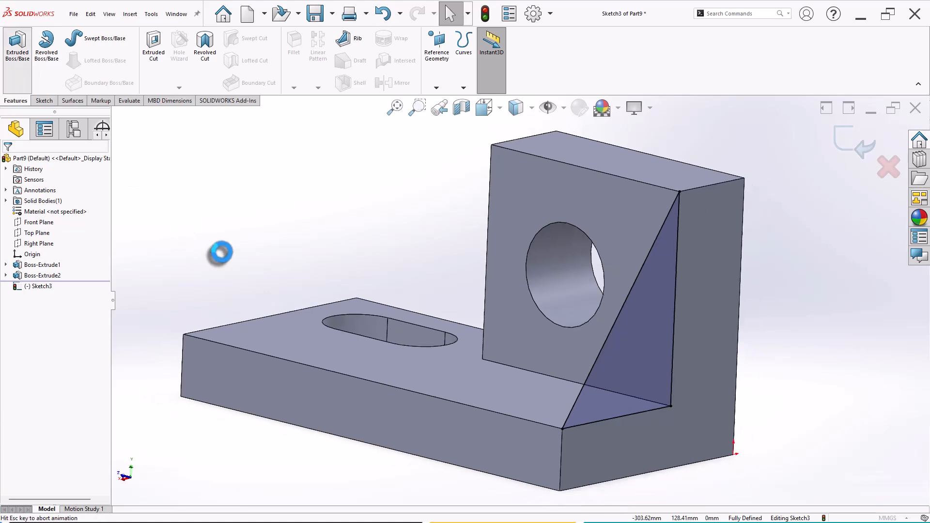
middle_click_drag(251, 271, 286, 274)
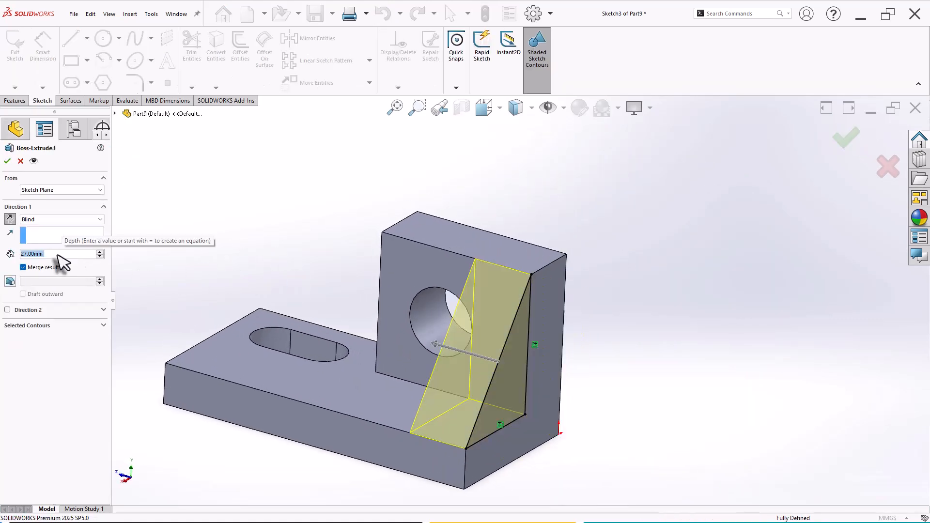
type("10")
key("Return")
key("Return")
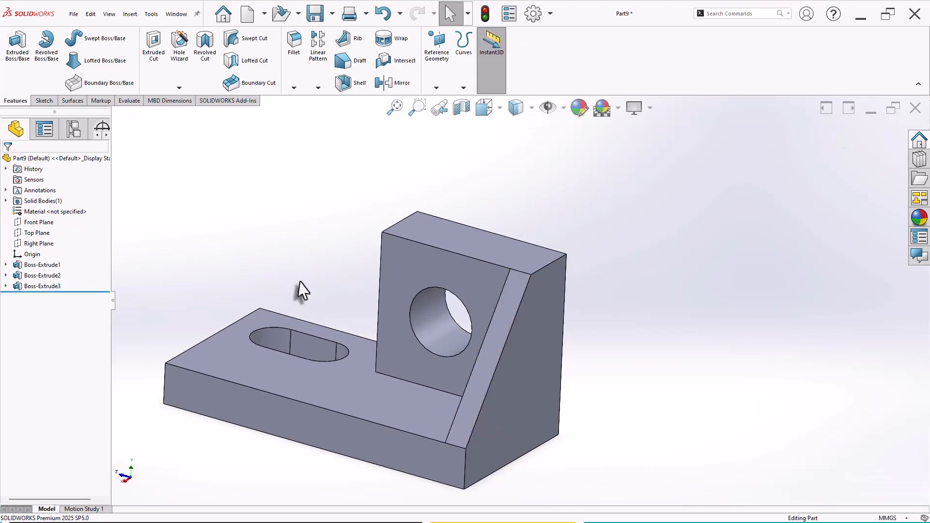
- Show the finished part in isometric view and save it
key("ctrl+7")
key("ctrl+s")
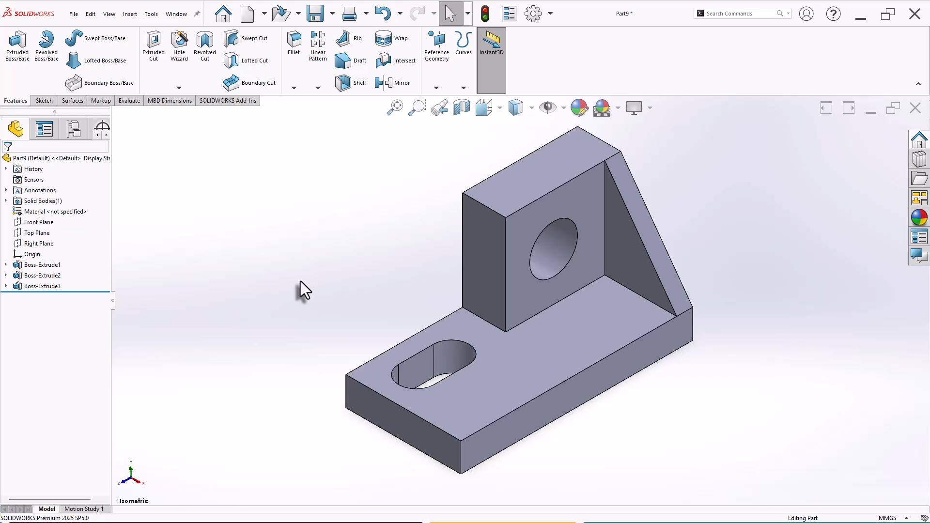
- Create a new part document and set its units to IPS (inch, pound, second)
left_click(265, 17)
left_click(266, 36)
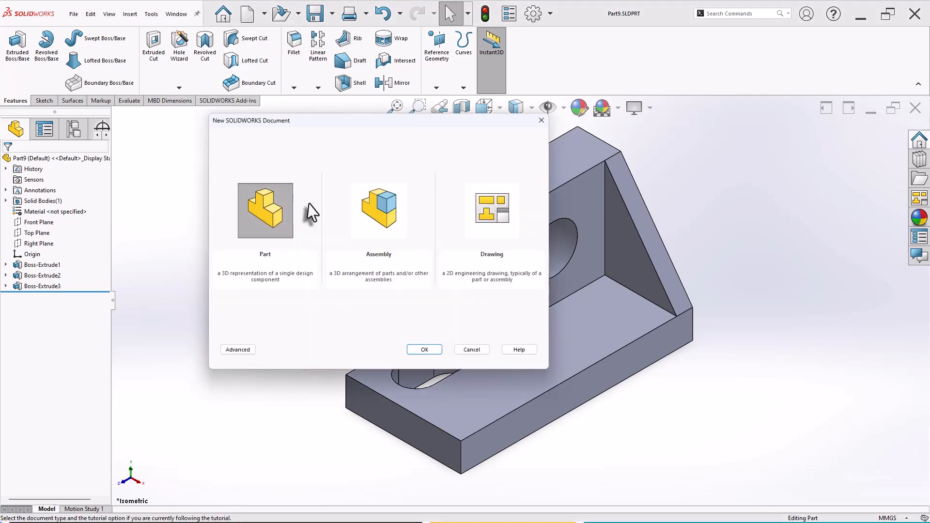
left_click(422, 350)
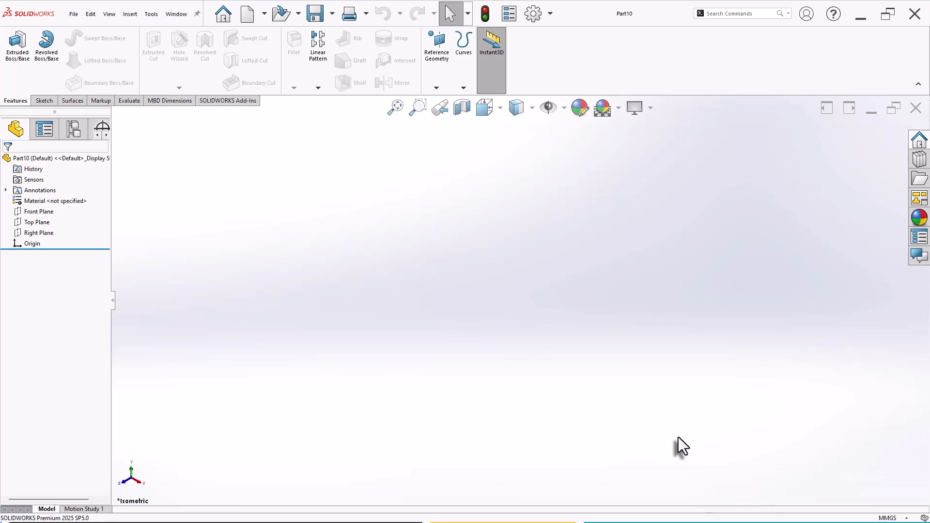
left_click(882, 517)
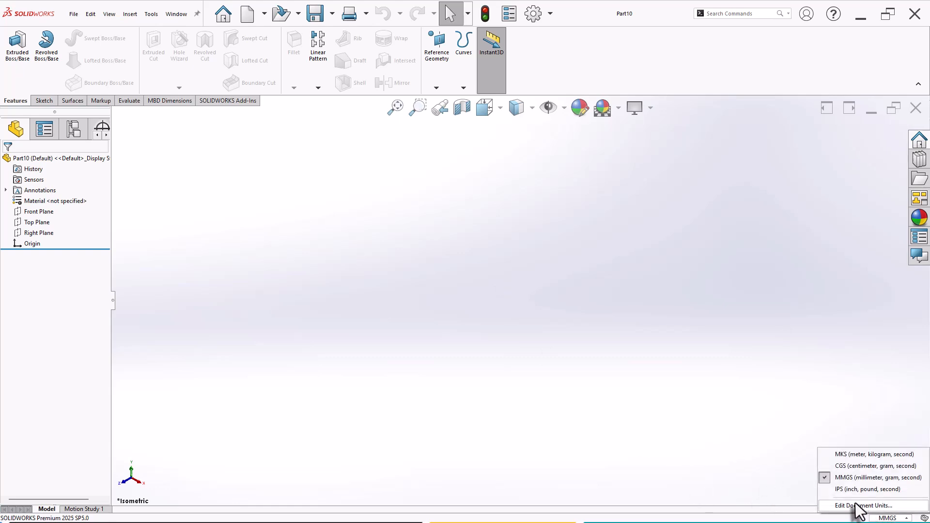
left_click(853, 489)
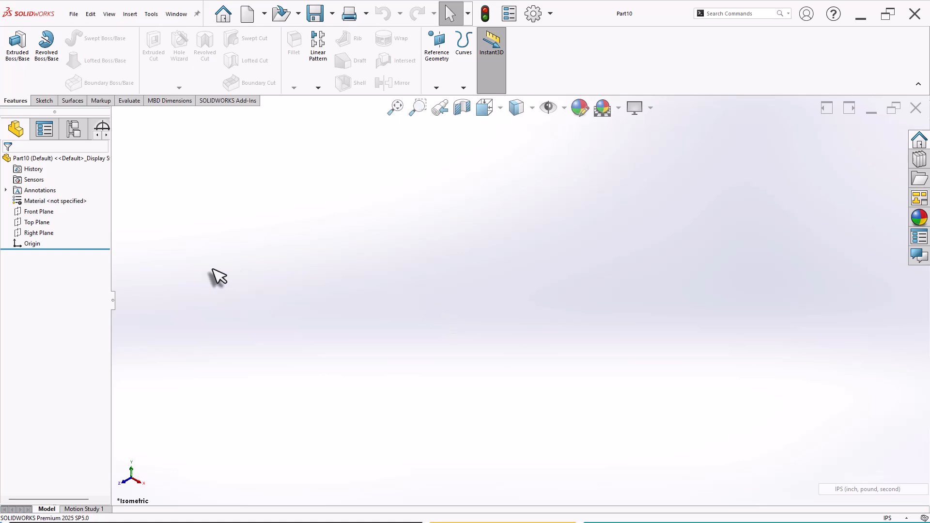
- Start a sketch on the Top Plane and draw two concentric circles at the origin, about 2.24 in and 1.52 in in diameter
left_click(32, 223)
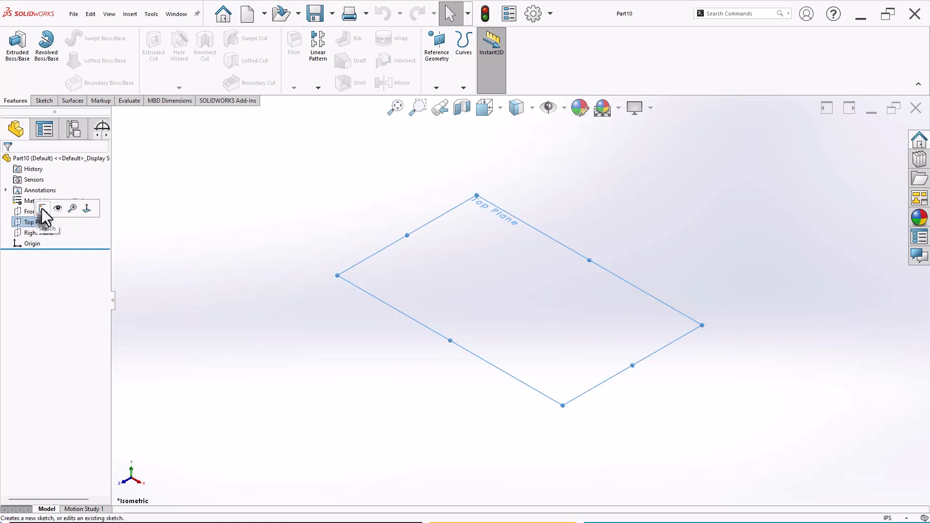
left_click(42, 208)
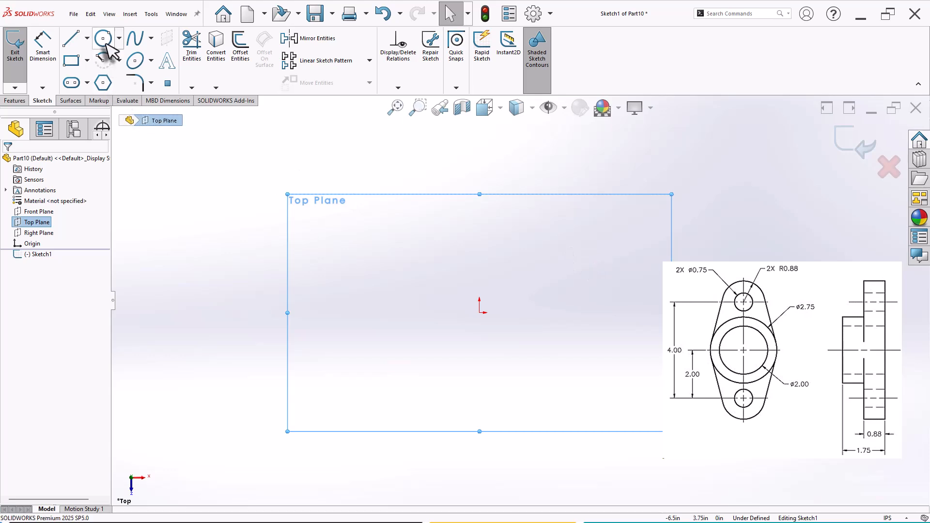
left_click(103, 39)
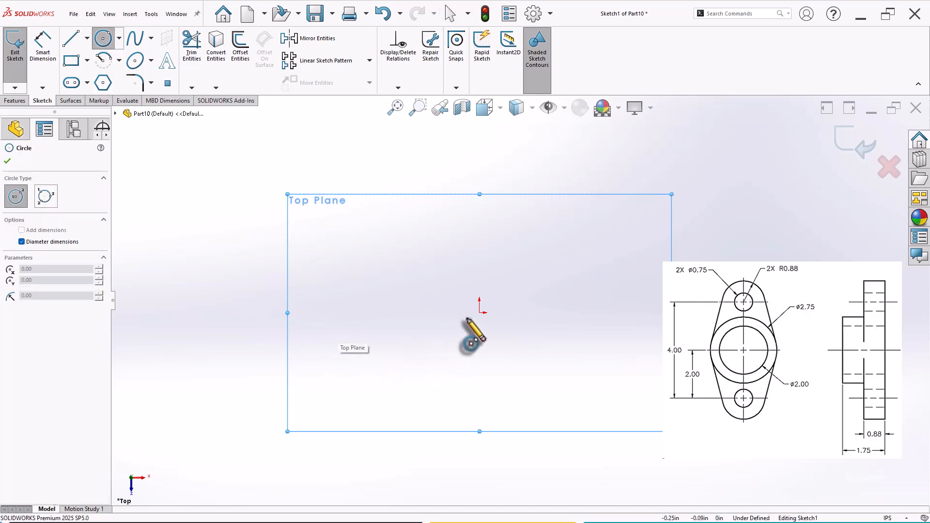
left_click_drag(480, 313, 523, 269)
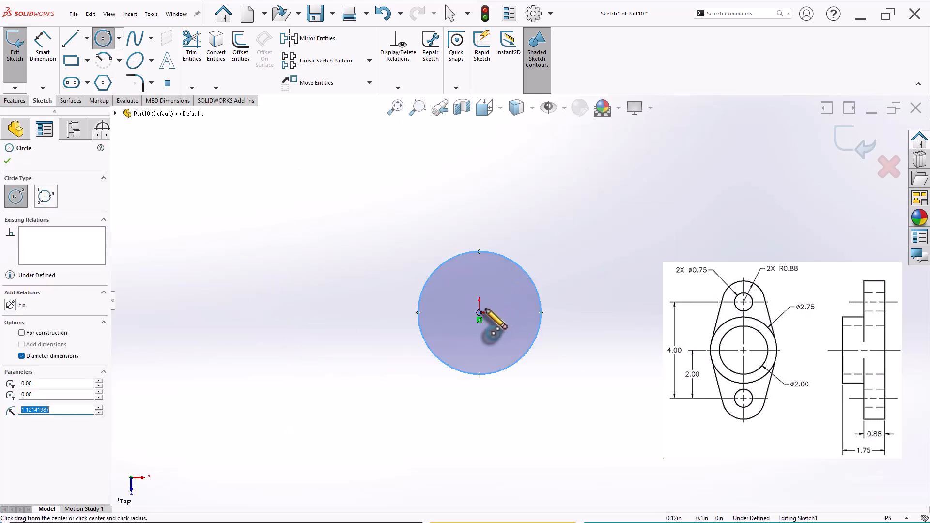
left_click(479, 313)
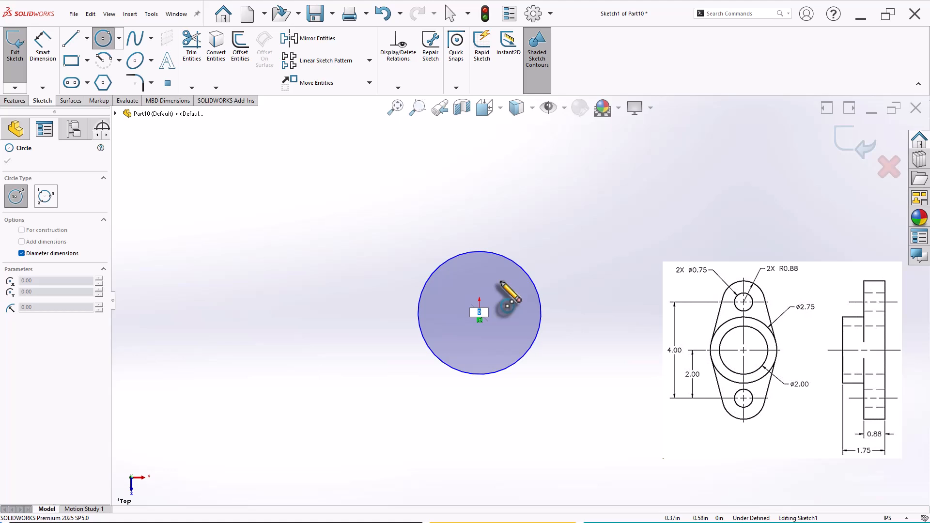
key("Escape")
left_click(103, 39)
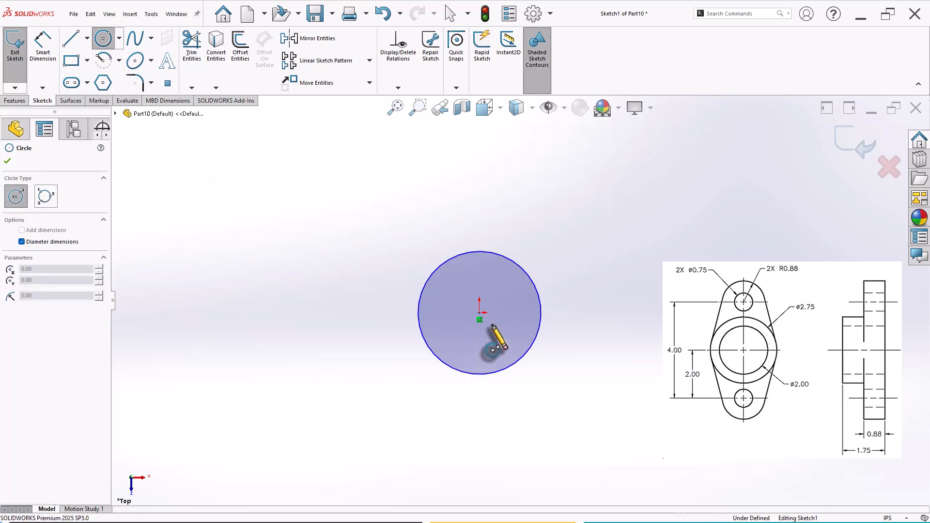
left_click(479, 313)
left_click(504, 290)
- Dimension the outer circle at the origin to 2.75 in diameter and the inner one to 2 in
right_click_drag(313, 376, 301, 285)
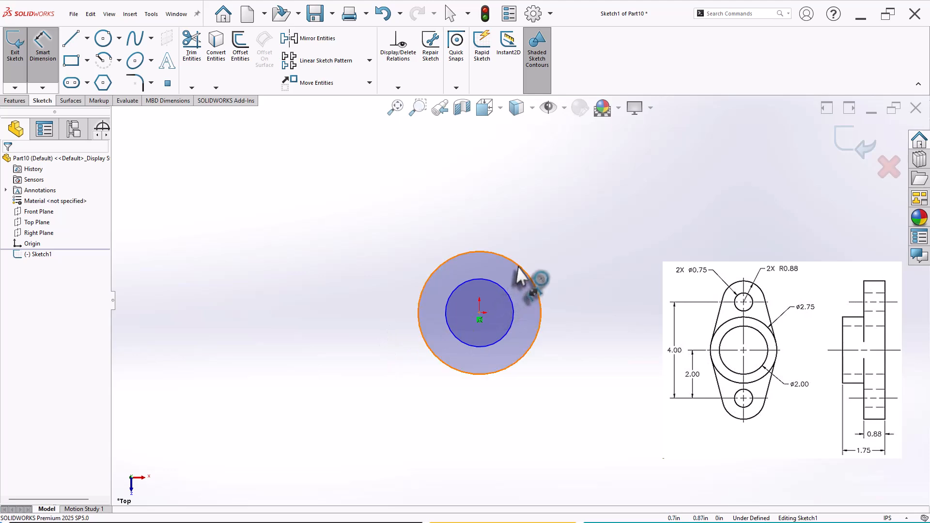
left_click(518, 275)
left_click(538, 256)
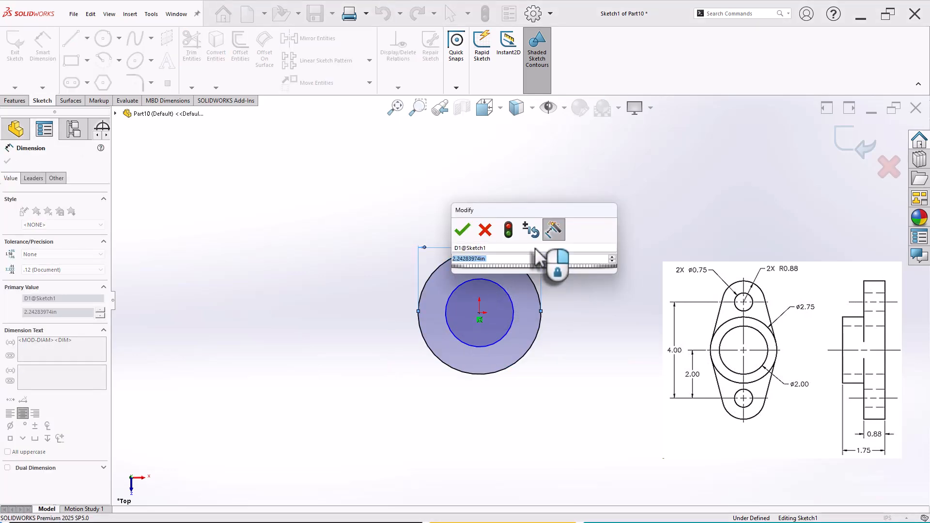
type("2.75")
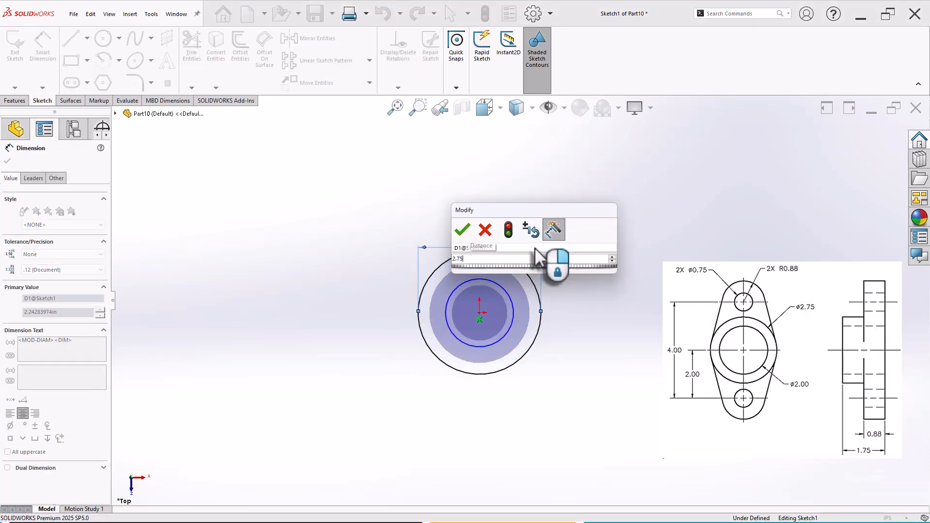
key("Return")
left_click(482, 358)
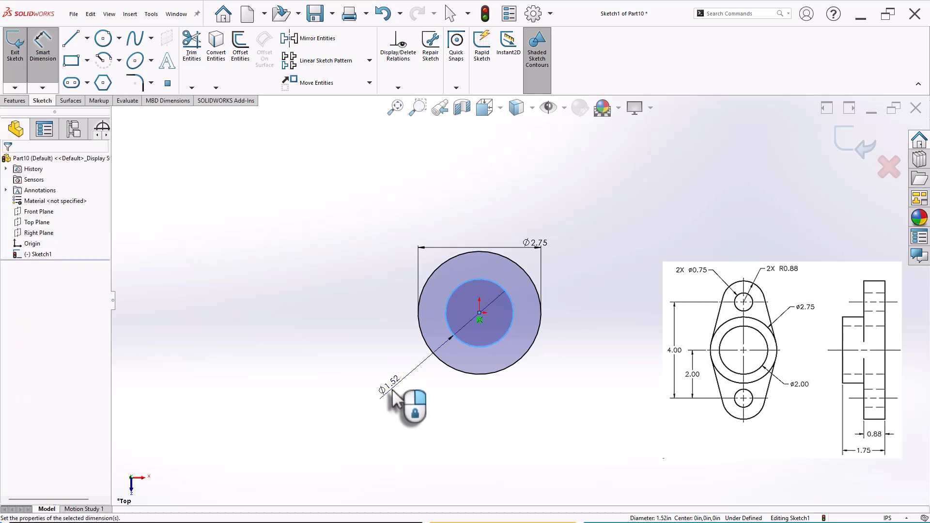
left_click(396, 398)
type("2")
key("Return")
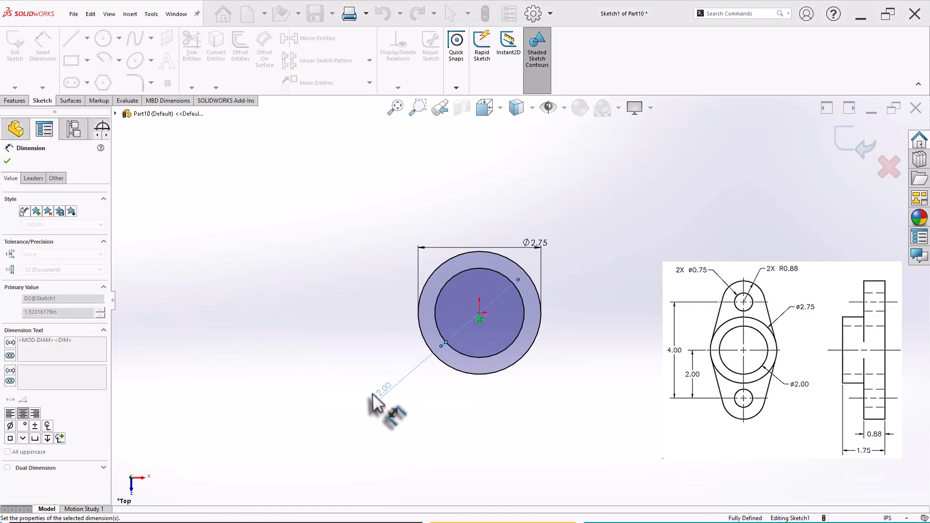
- Draw a vertical construction line about 0.73 in long upward from the origin
scroll(639, 290, "down", 1)
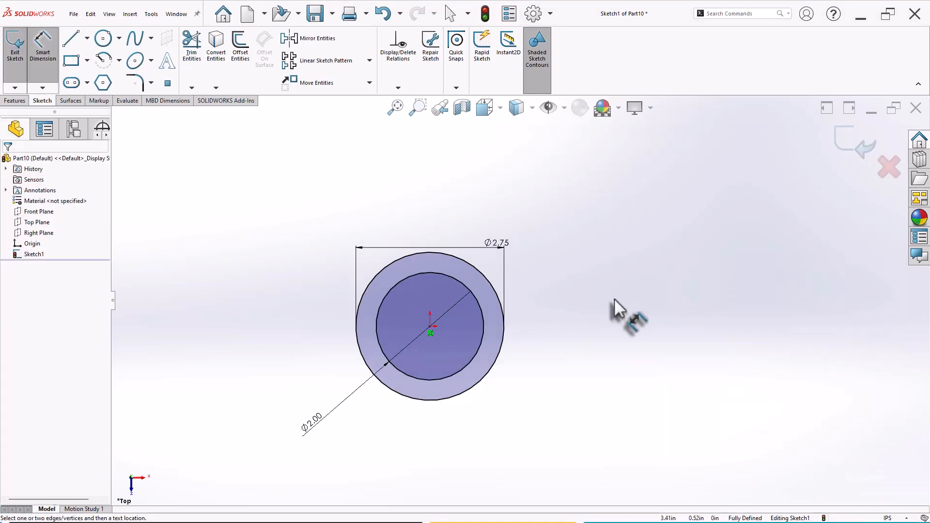
mouse_move(614, 298)
right_mouse_down()
mouse_move(596, 307)
mouse_move(649, 311)
right_mouse_up()
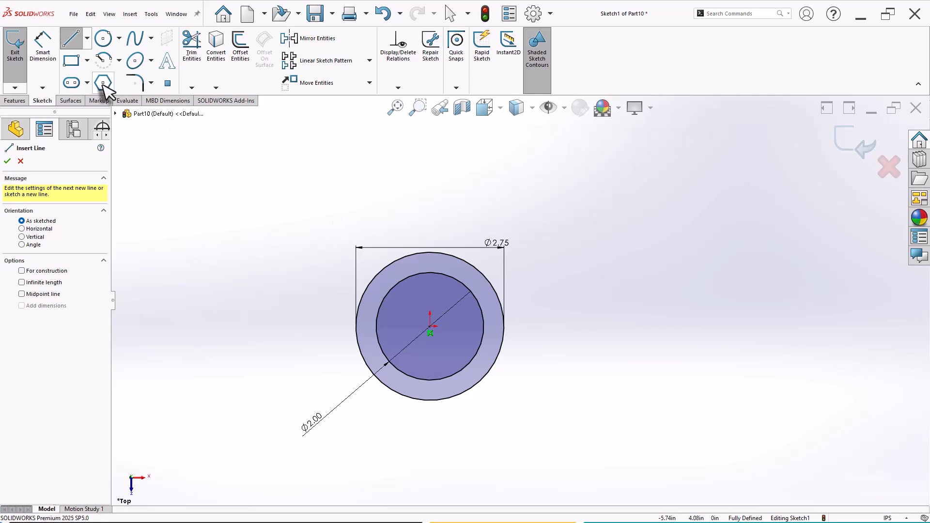
left_click(47, 269)
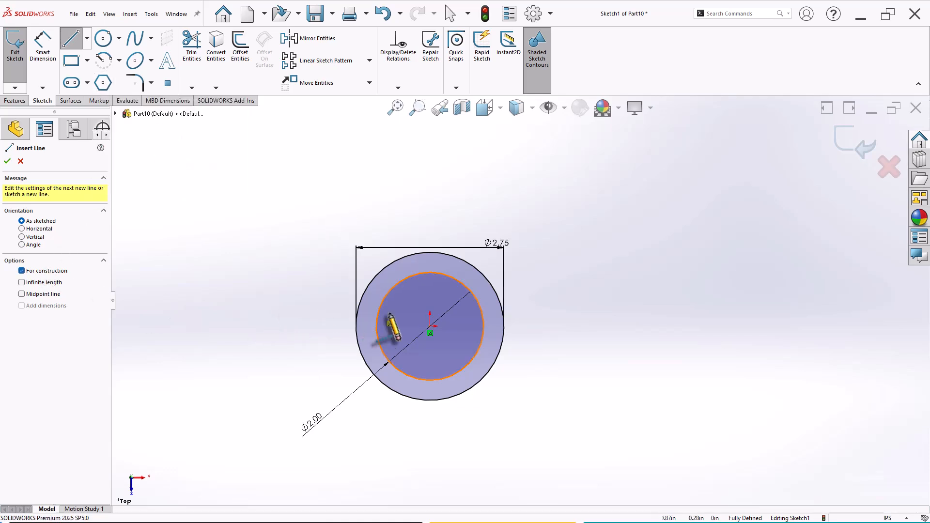
left_click(430, 333)
left_click(430, 292)
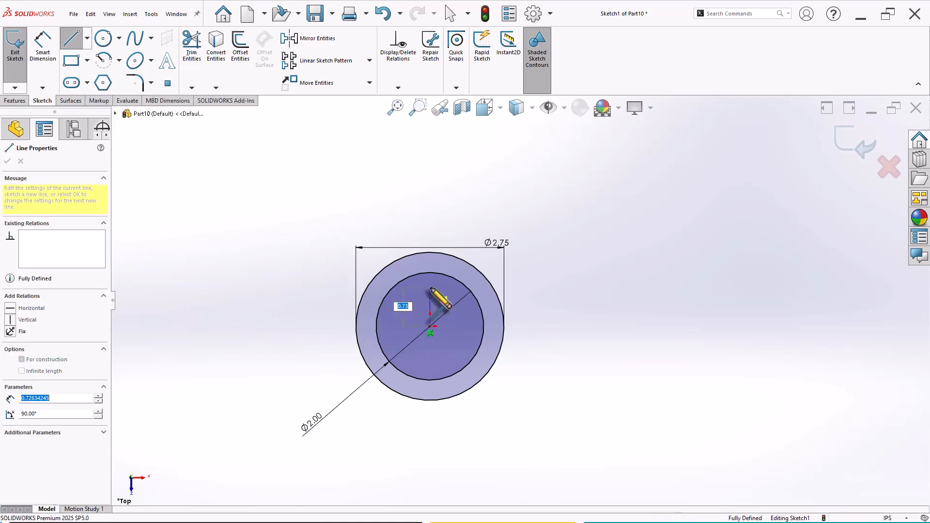
key("Escape")
- Sketch two concentric circles, about 0.99 in and 1.65 in in diameter, centred level with the origin about 3.29 in to its right
scroll(615, 322, "down", 3)
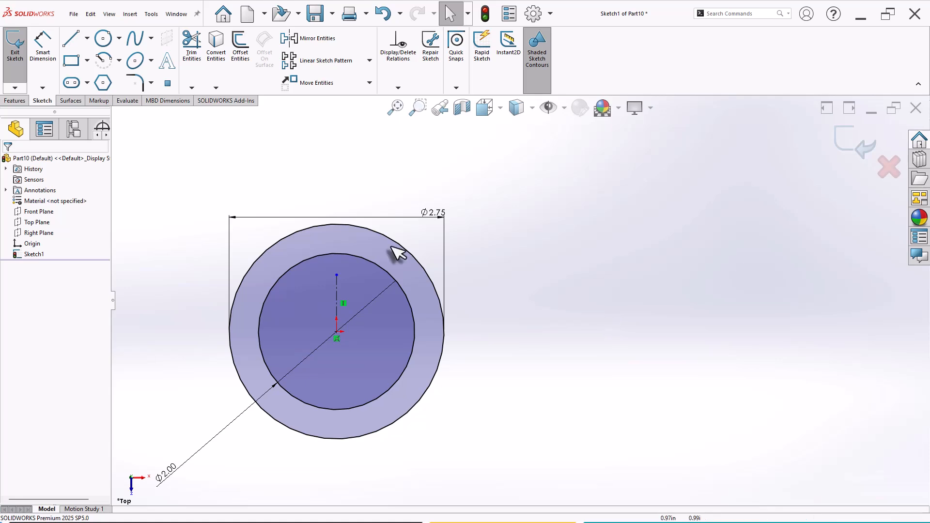
left_click(103, 39)
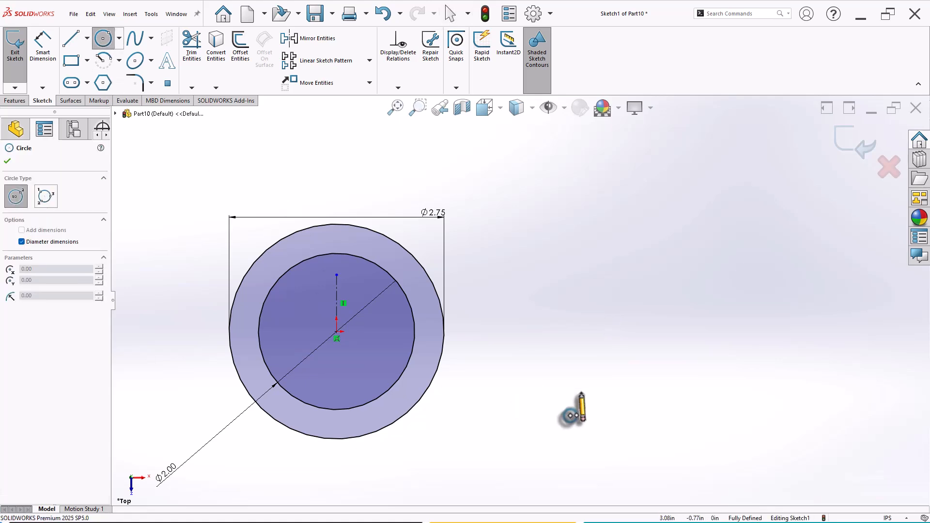
left_click(594, 331)
left_click(625, 310)
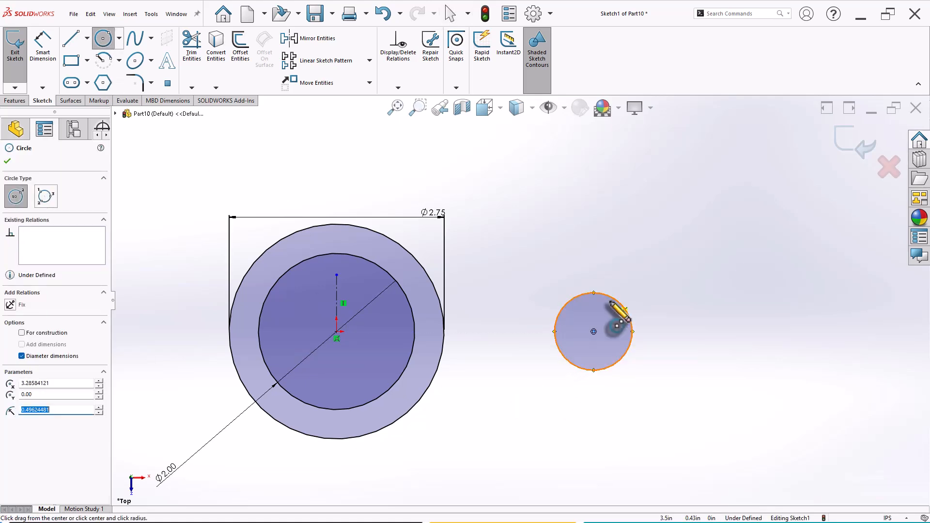
left_click(593, 332)
left_click(633, 281)
- Dimension the inner circle of the separate pair to 0.75 in diameter and its outer circle with the equation =.88*2
right_click_drag(492, 322, 492, 257)
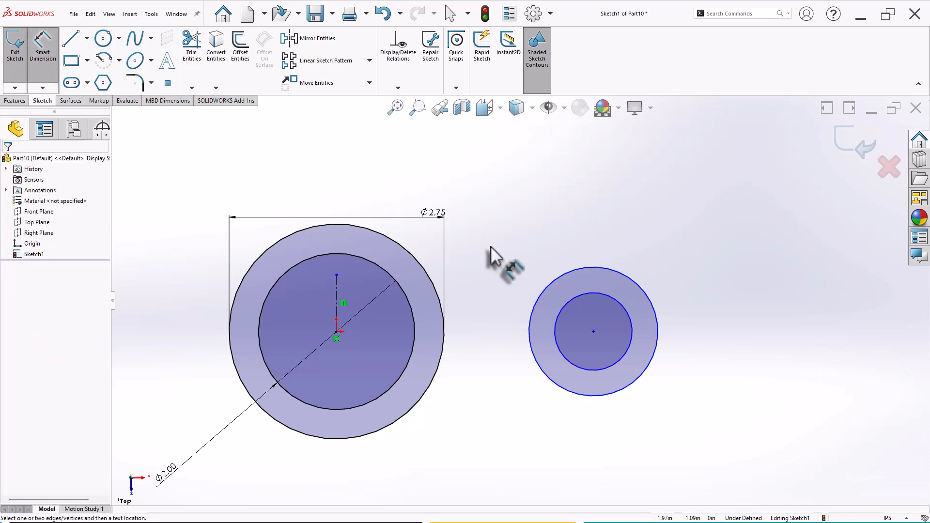
left_click(568, 360)
left_click(525, 406)
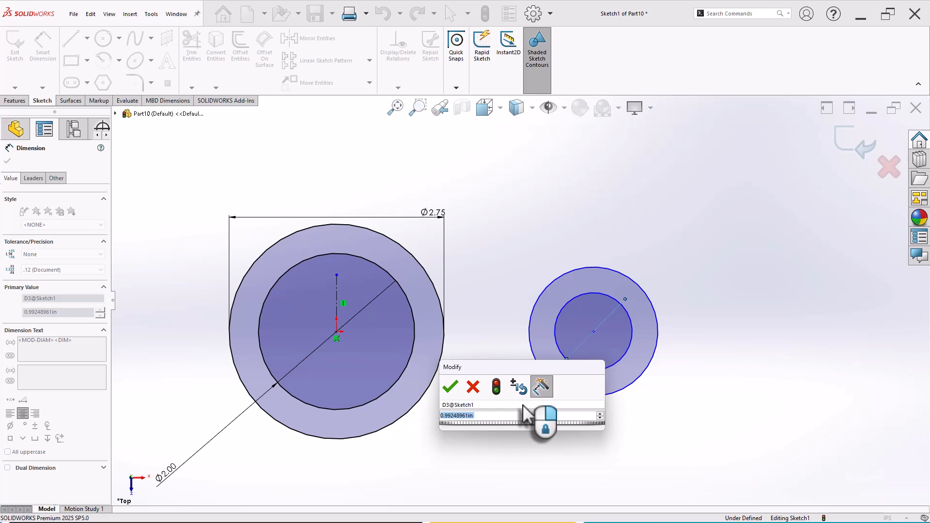
type(".75")
key("Return")
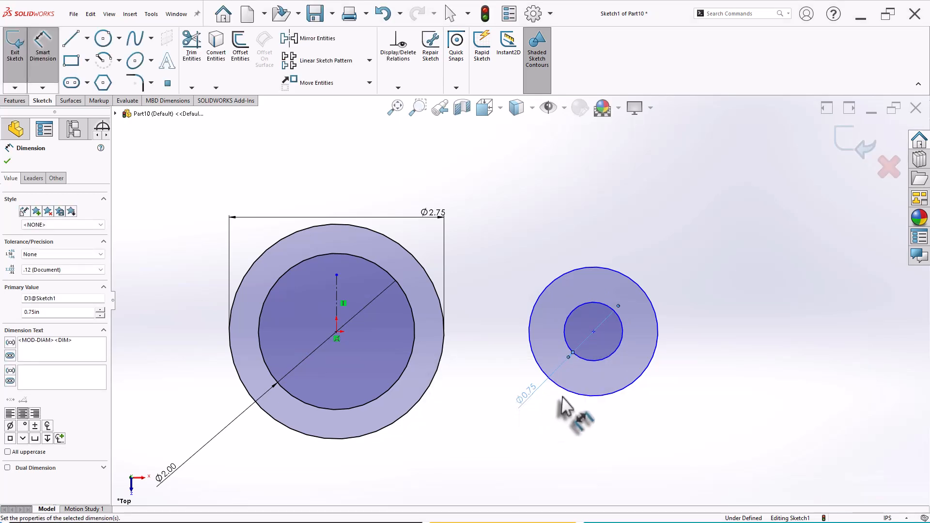
left_click(609, 269)
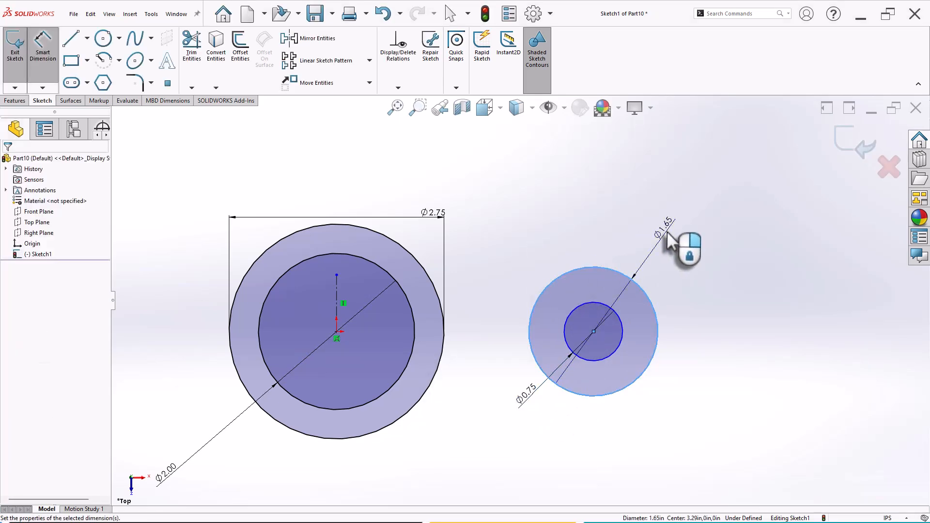
left_click(668, 235)
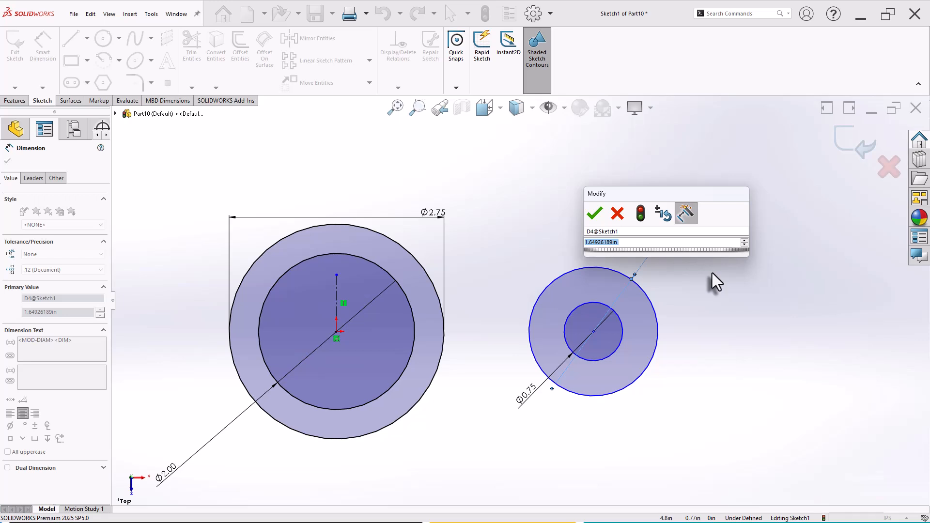
type("=.88")
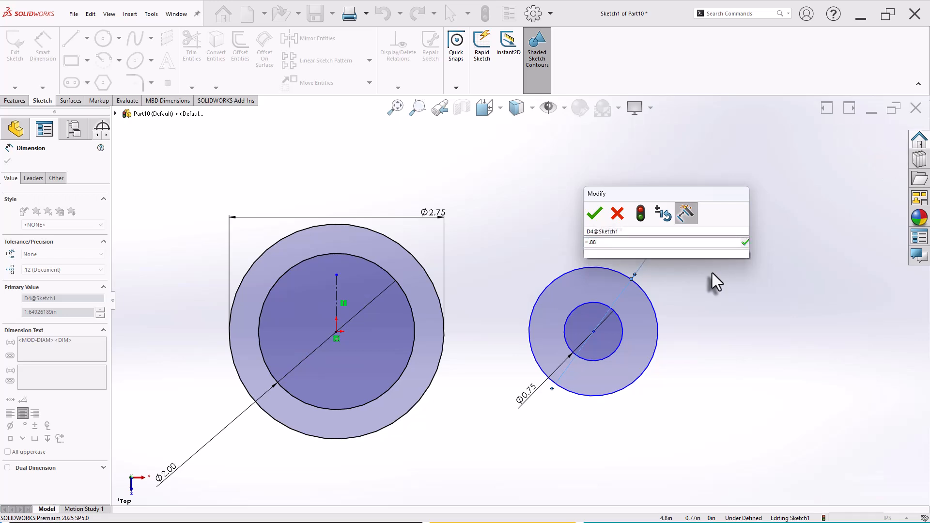
type("*2")
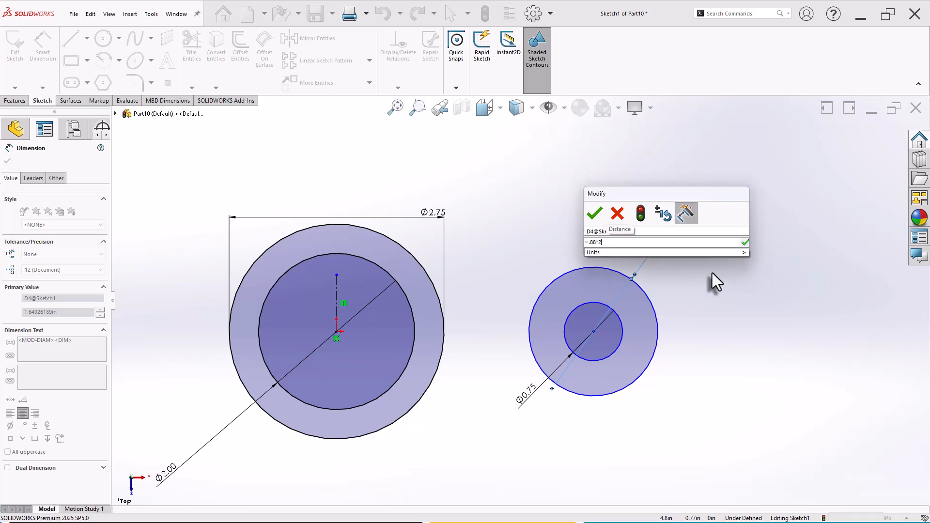
key("Return")
left_click(712, 272)
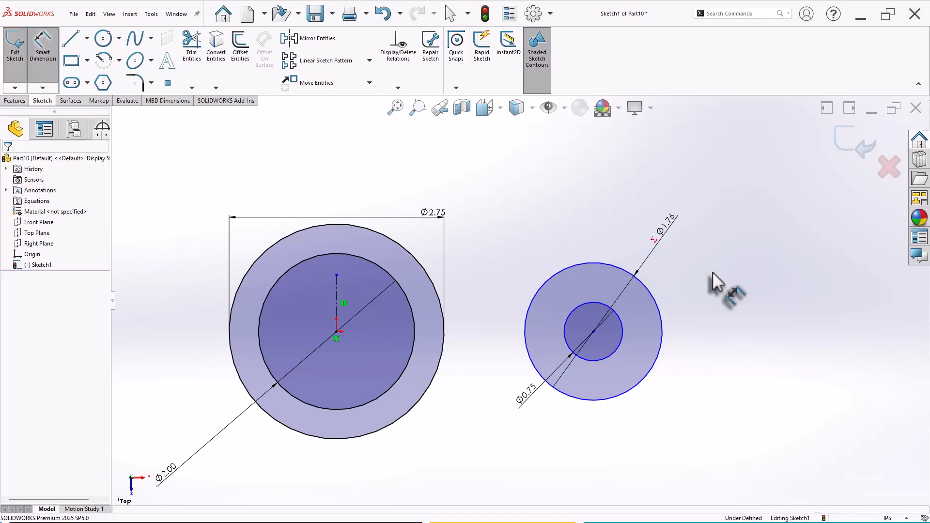
- Draw a line tangent to the upper sides of the 2.75 in circle and the 1.76 in circle
scroll(711, 280, "down", 1)
scroll(629, 280, "up", 1)
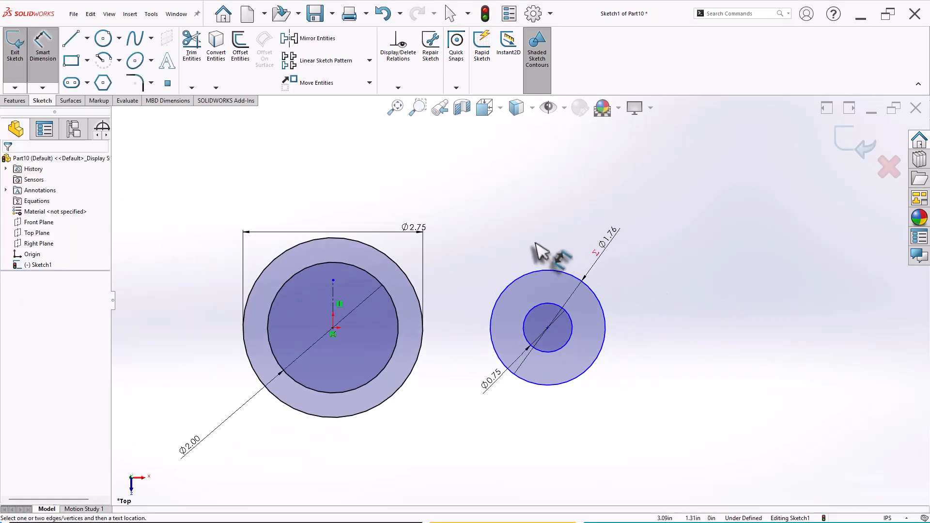
scroll(533, 257, "up", 1)
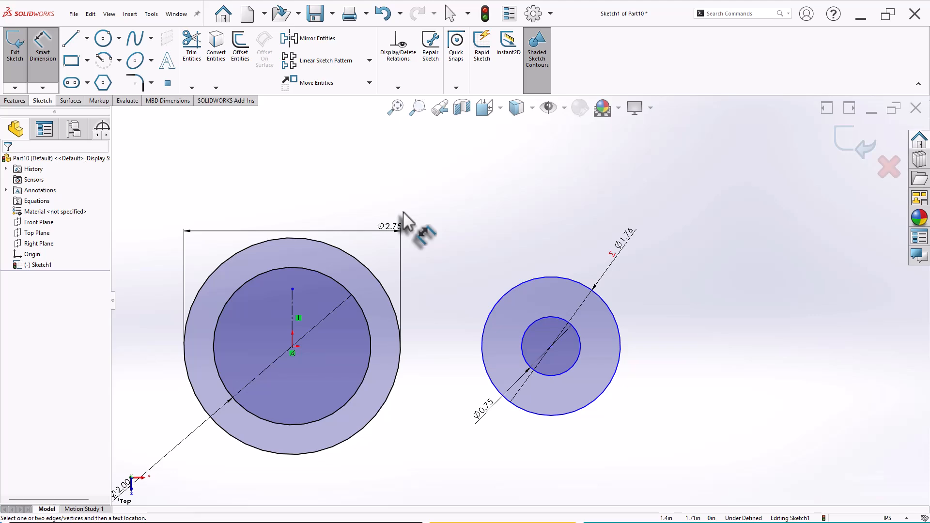
left_click(81, 42)
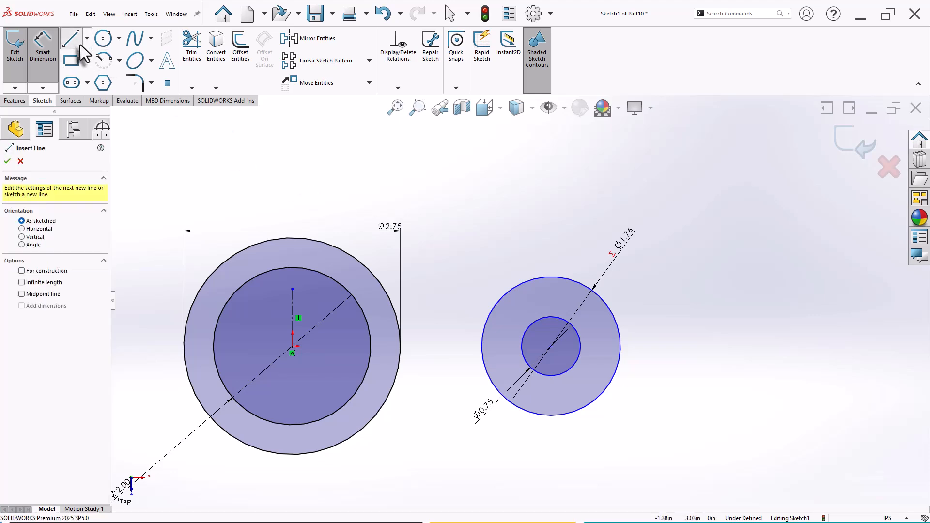
left_click(372, 272)
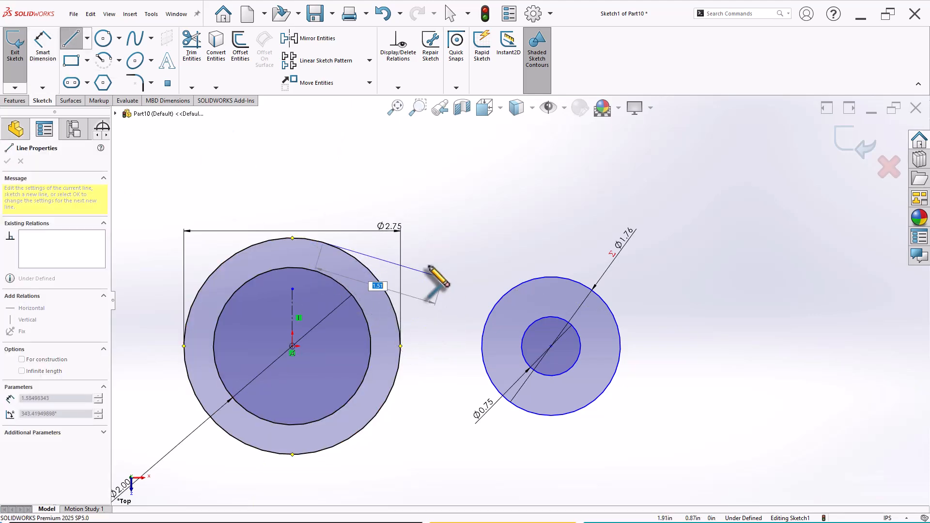
left_click(562, 282)
key("Escape")
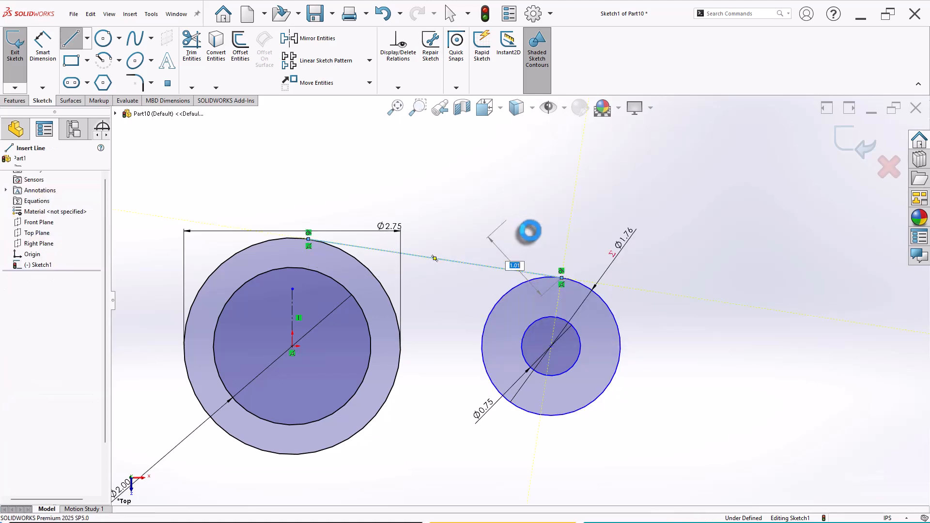
- Draw a matching line tangent to the lower sides of the 2.75 in circle and the 1.76 in circle
key("z")
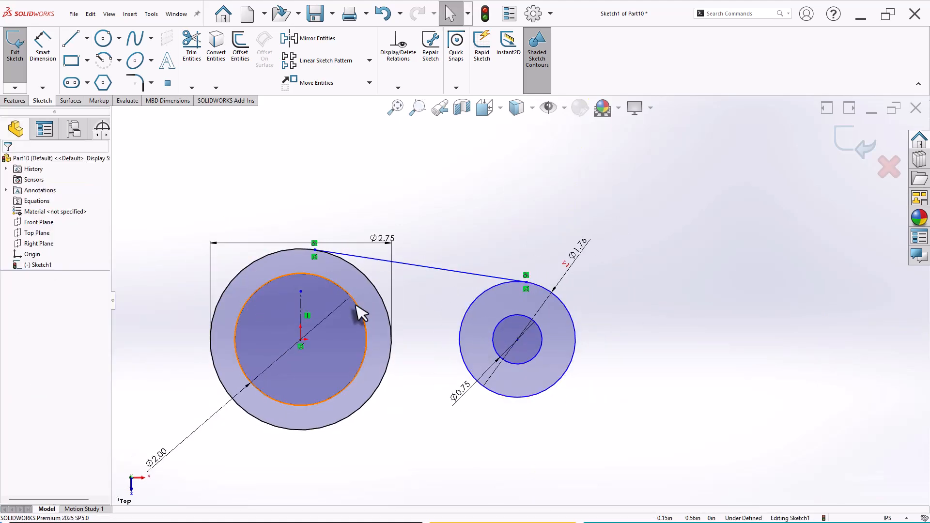
left_click(70, 38)
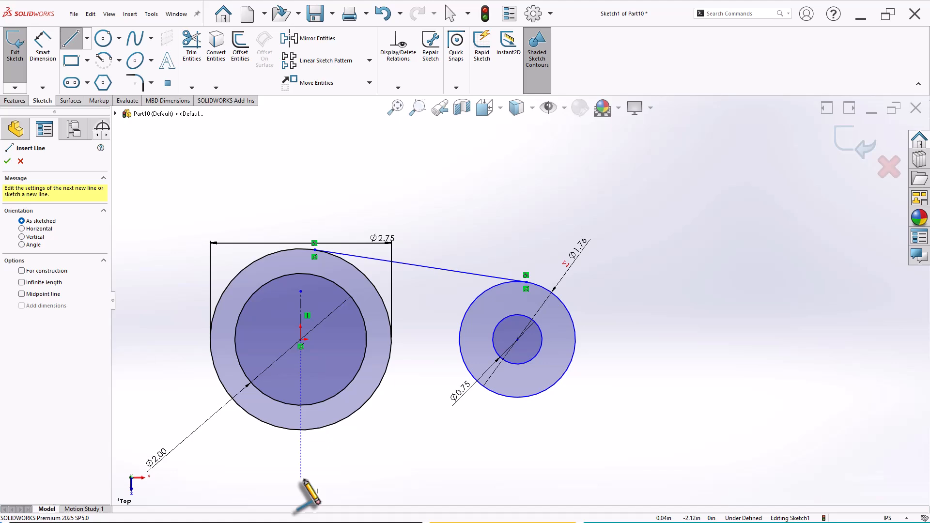
left_click(300, 430)
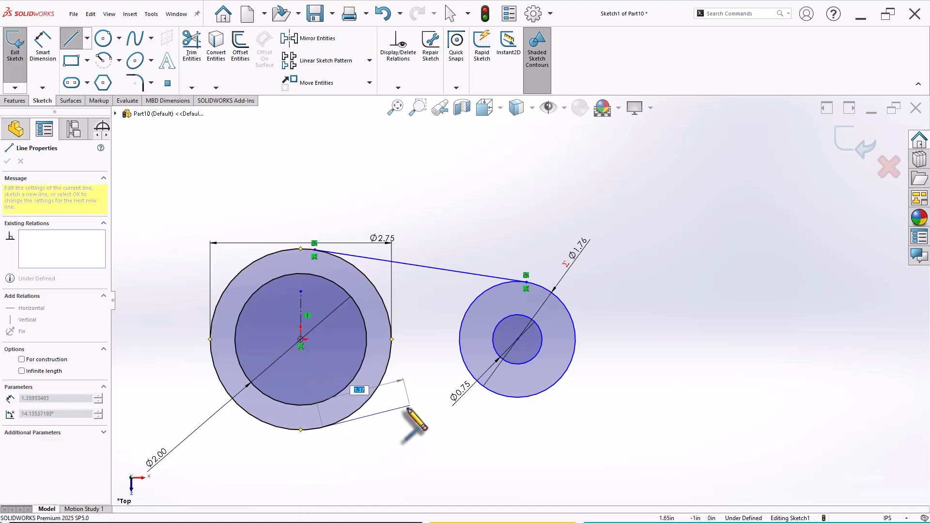
left_click(526, 397)
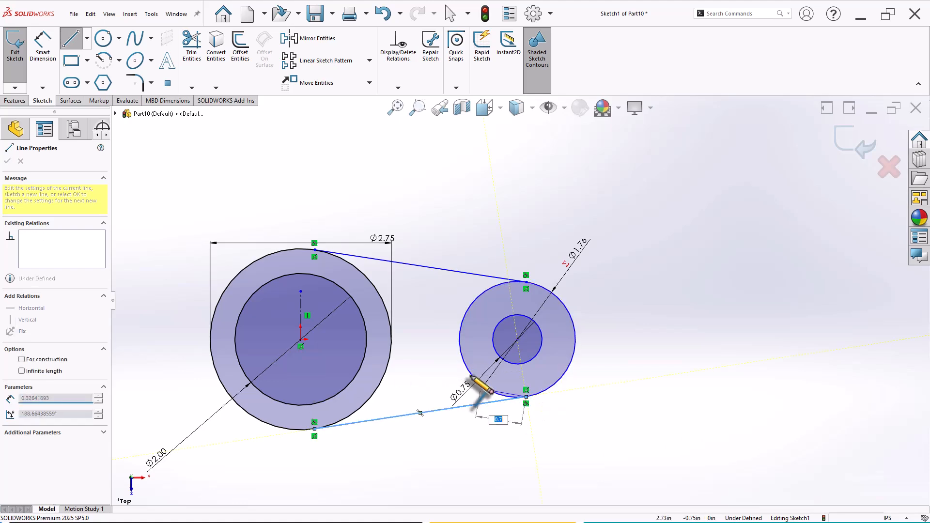
- Dimension the distance from the origin to the centre of the 0.75 in circle as 2 in
right_click(436, 281)
left_click(443, 313)
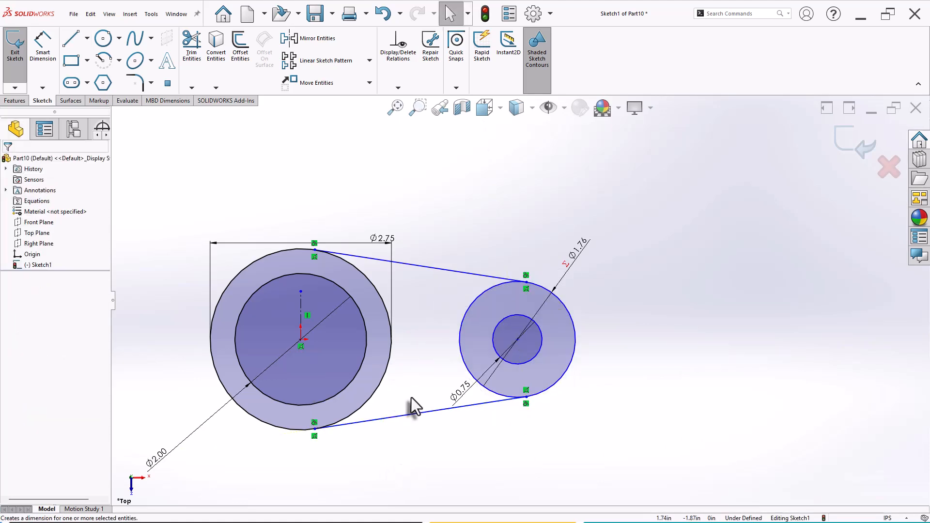
right_click_drag(411, 397, 391, 353)
left_click(301, 339)
left_click(517, 339)
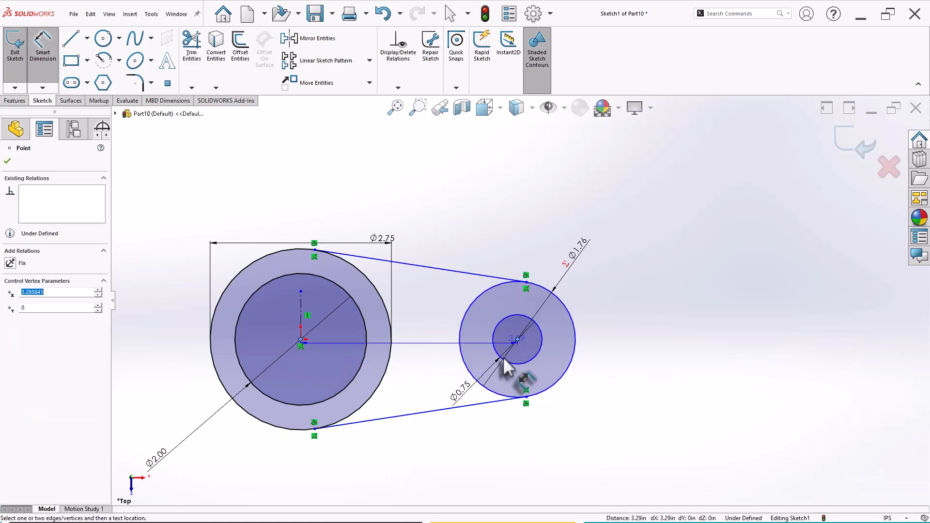
left_click(450, 450)
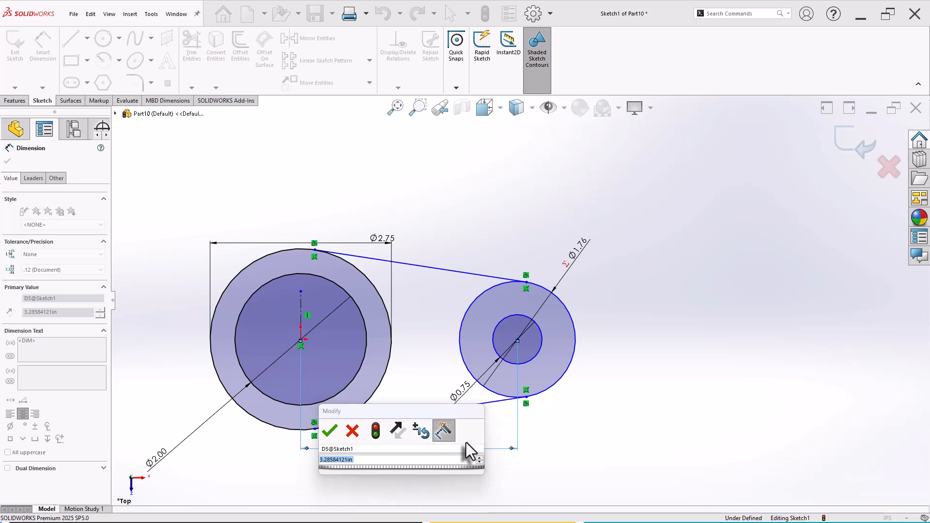
type("2")
key("Return")
key("Escape")
scroll(414, 373, "down", 3)
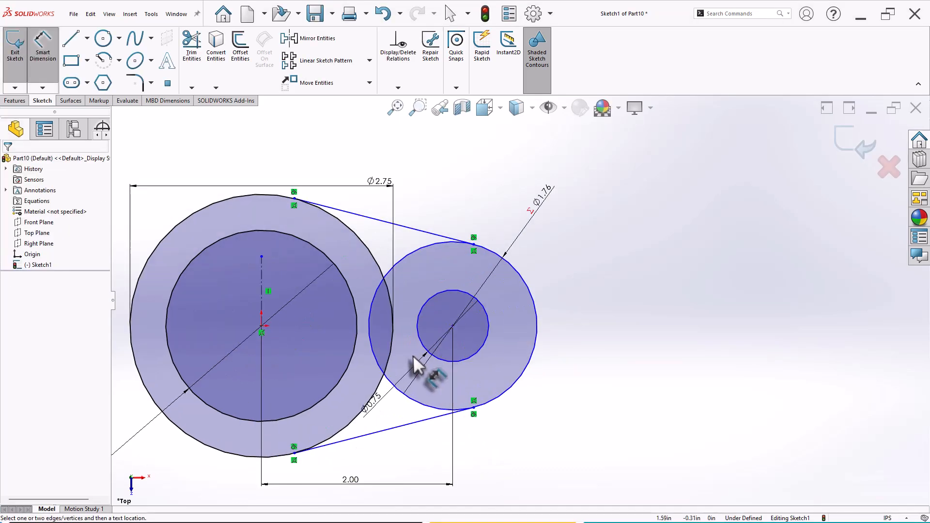
right_click(613, 363)
left_click(638, 375)
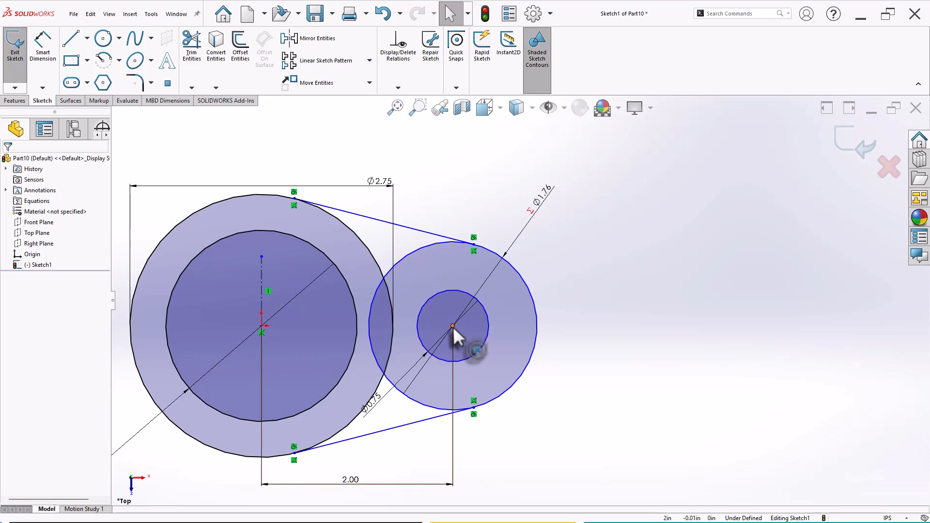
- Add a horizontal relation between the origin and the shared centre of the 0.75 in and 1.76 in circles
mouse_move(452, 326)
left_mouse_down()
mouse_move(454, 309)
mouse_move(448, 359)
mouse_move(455, 300)
mouse_move(455, 345)
mouse_move(453, 308)
left_mouse_up()
left_click(604, 428)
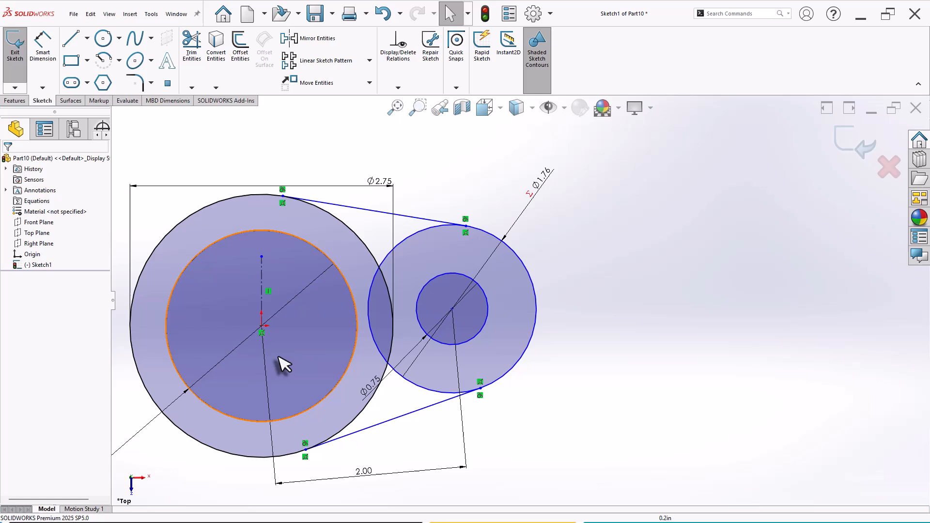
left_click(262, 326)
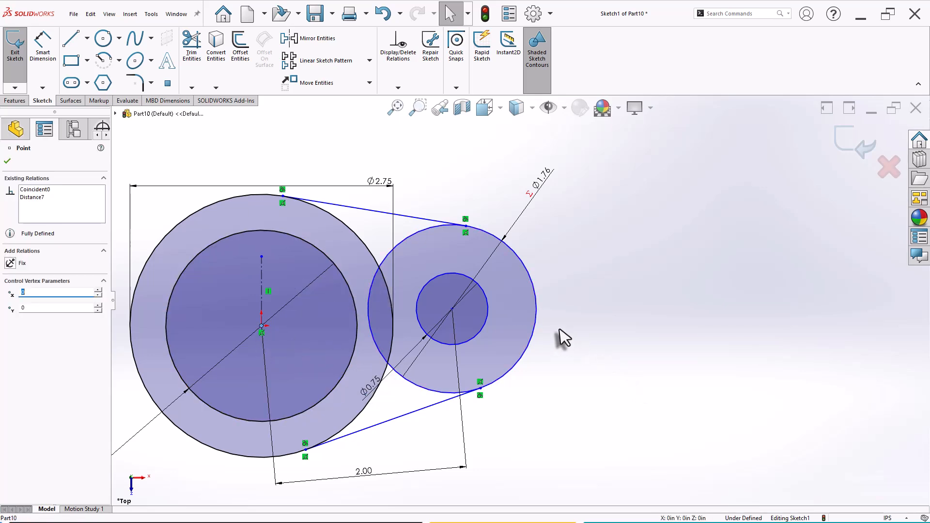
left_click(451, 308, "ctrl")
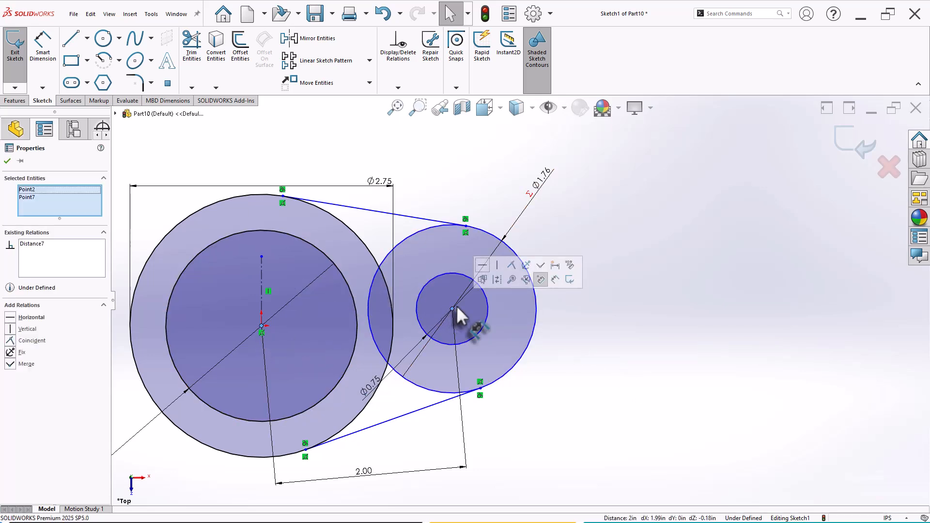
left_click(484, 267)
left_click(587, 352)
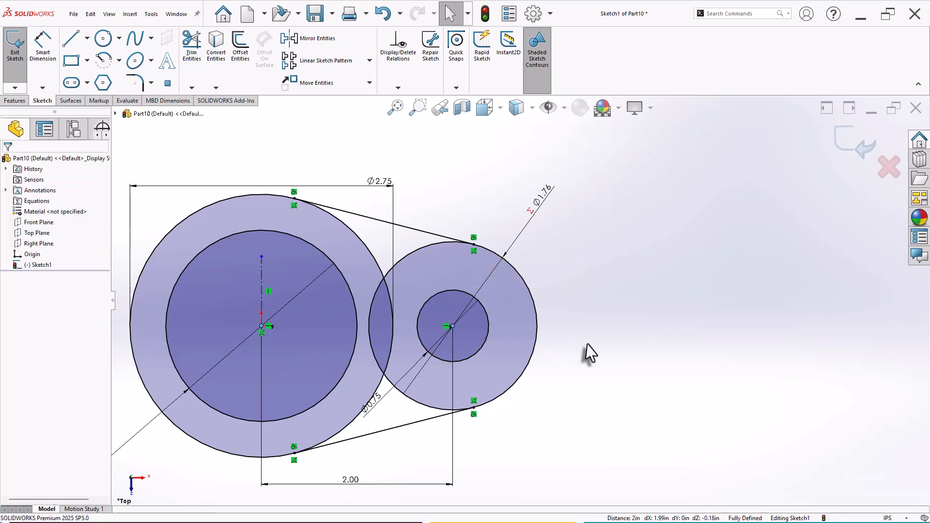
- Try to trim the inner arcs of the 1.76 in circle with trimmed entities kept as construction geometry
left_click(191, 46)
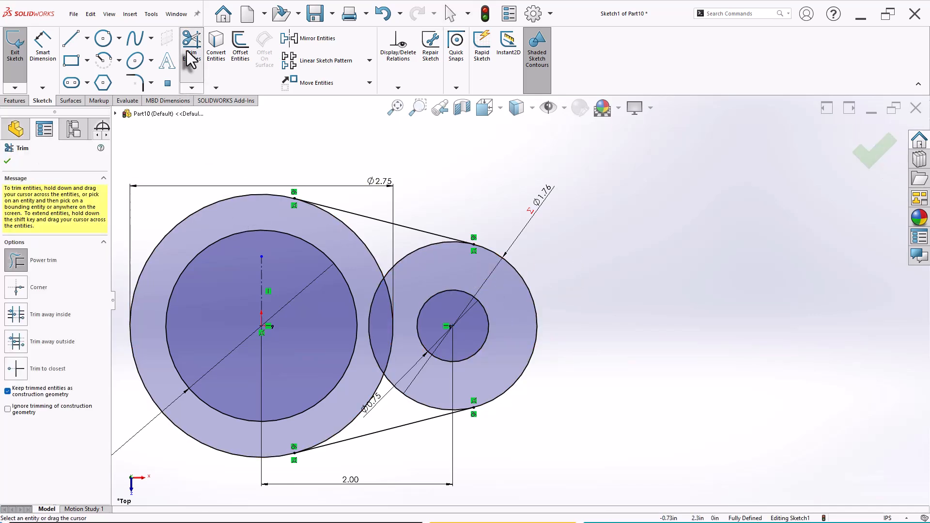
scroll(443, 279, "down", 2)
left_click_drag(405, 237, 417, 249)
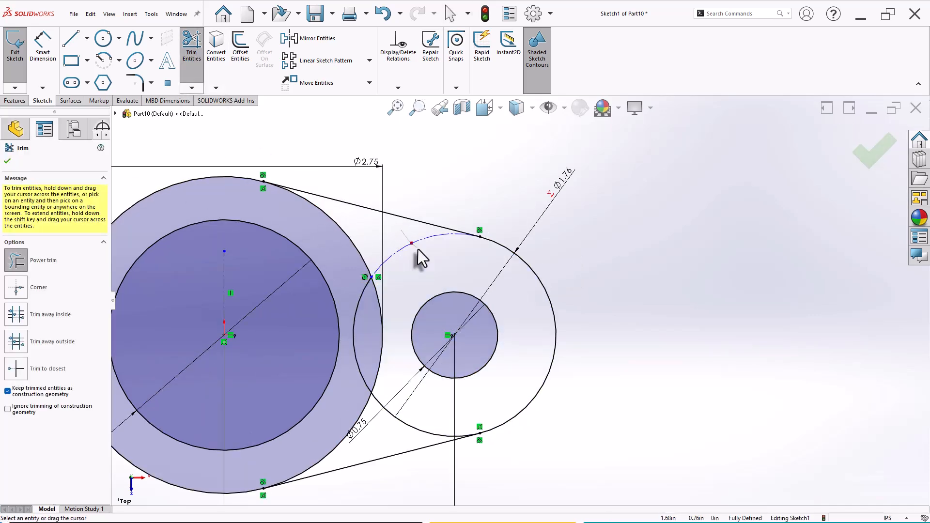
mouse_move(351, 283)
left_mouse_down()
mouse_move(368, 302)
mouse_move(396, 298)
left_mouse_up()
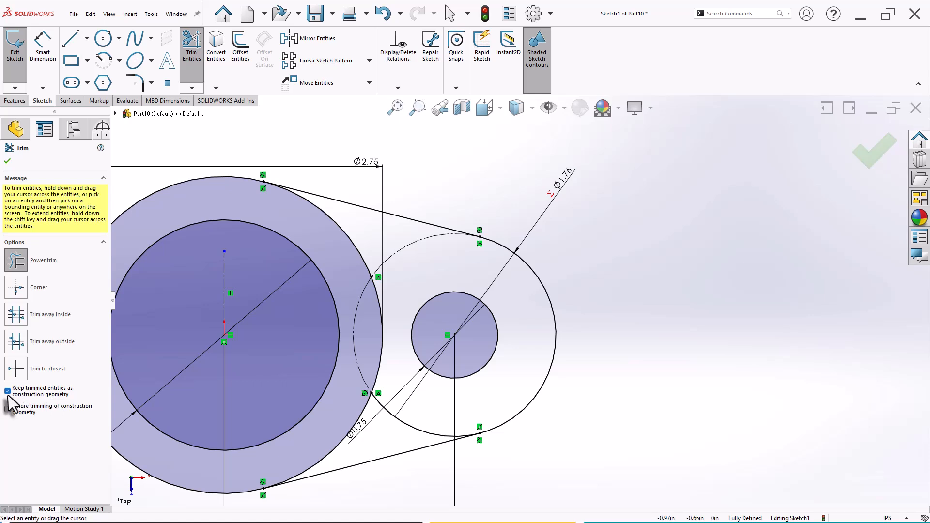
key("ctrl+z")
key("ctrl+z")
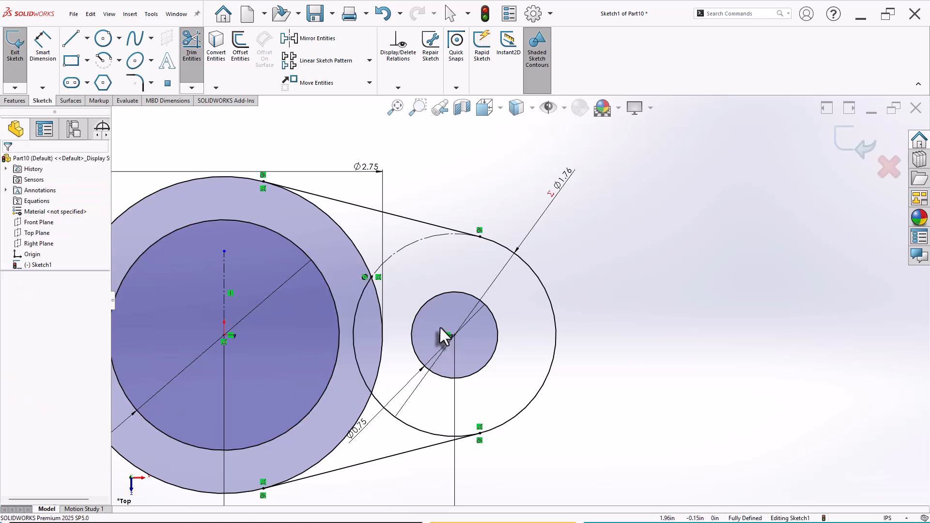
- Power trim the 1.76 in circle's inner arcs between the tangent lines, without keeping trimmed entities as construction geometry
left_click(194, 48)
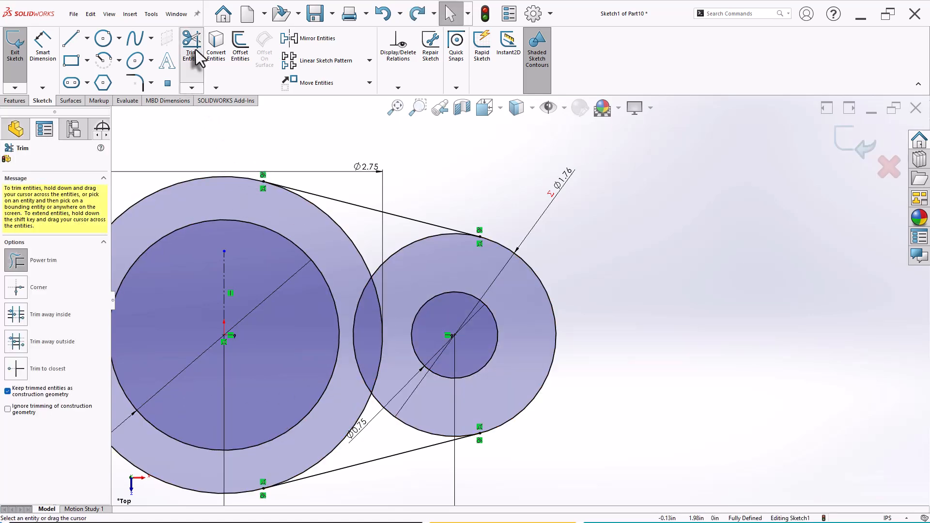
mouse_move(396, 308)
left_mouse_down()
mouse_move(395, 242)
mouse_move(368, 315)
mouse_move(405, 432)
left_mouse_up()
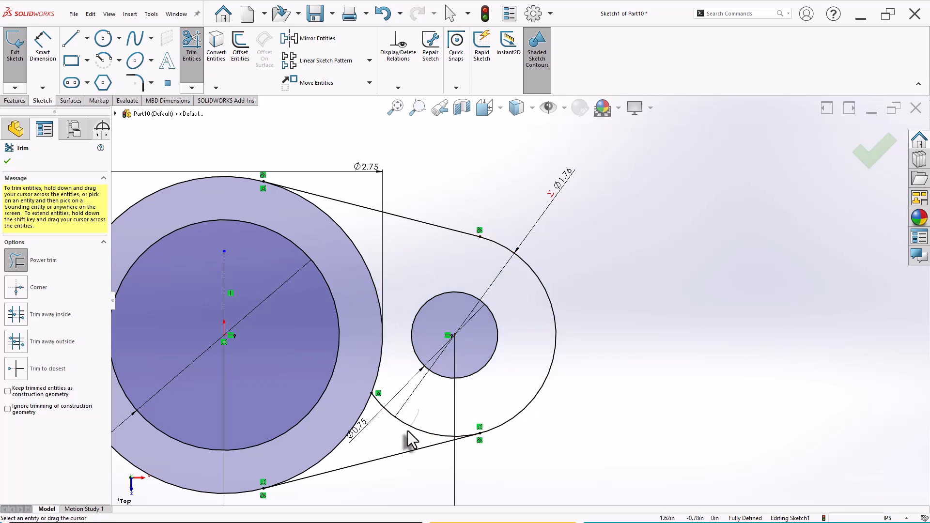
key("Escape")
scroll(403, 294, "up", 4)
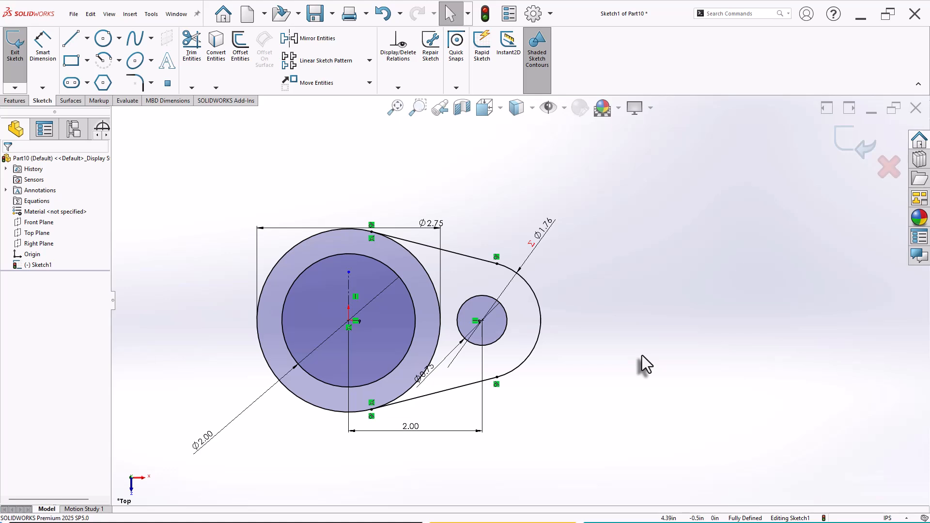
- Mirror the ear's two tangent lines, outer arc and 0.75 in circle about the vertical centreline, and exit the sketch
left_click(308, 41)
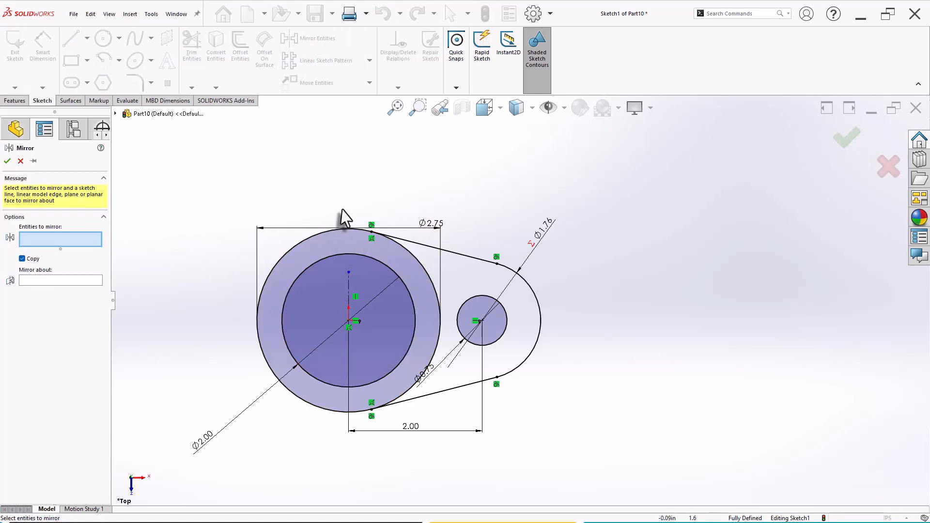
left_click_drag(341, 202, 570, 422)
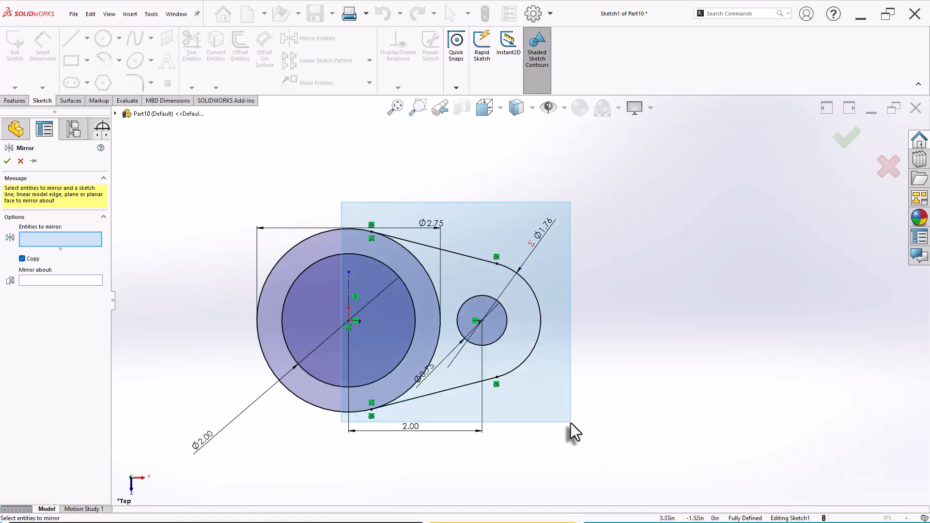
left_click_drag(570, 422, 570, 423)
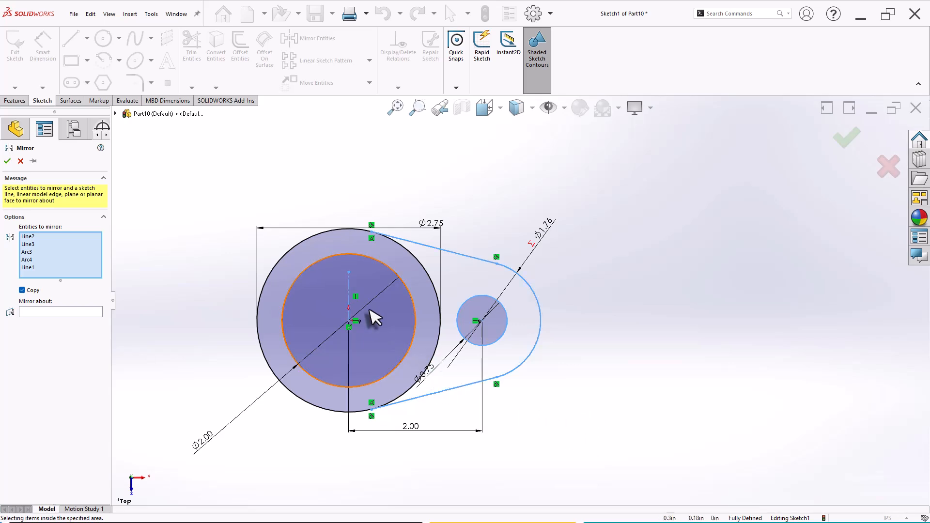
left_click(349, 293)
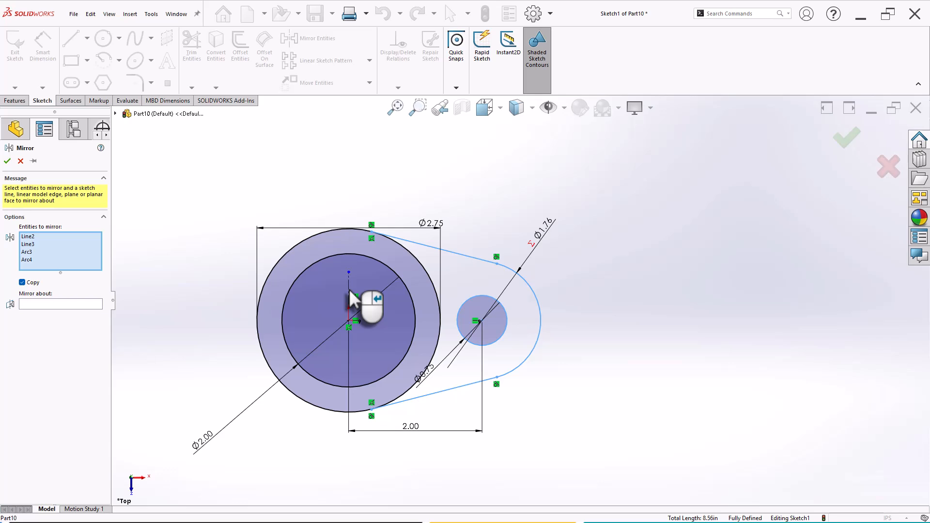
left_click(50, 304)
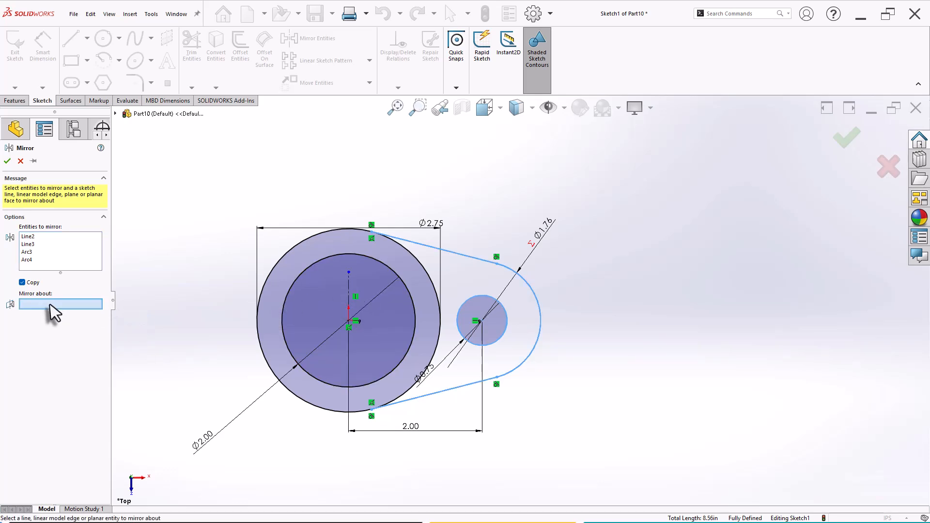
left_click(349, 293)
key("Return")
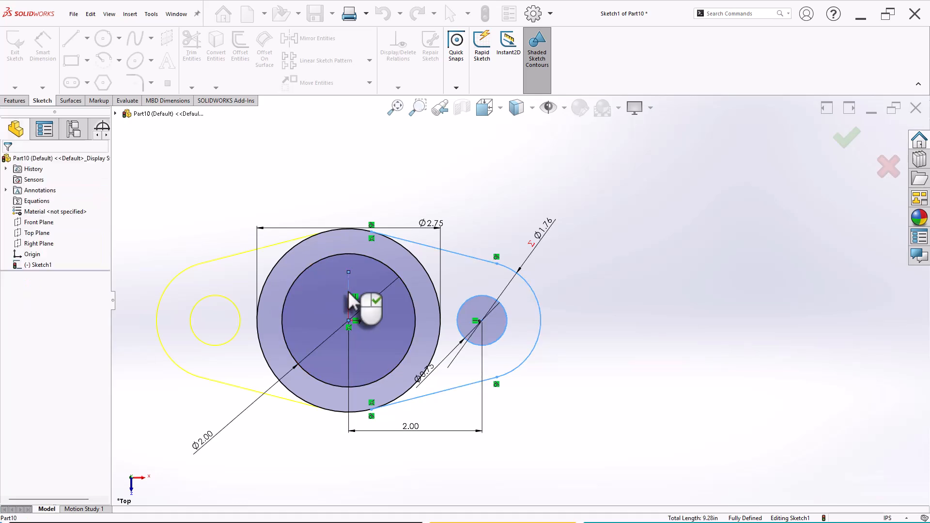
left_click(633, 350)
double_click(580, 344)
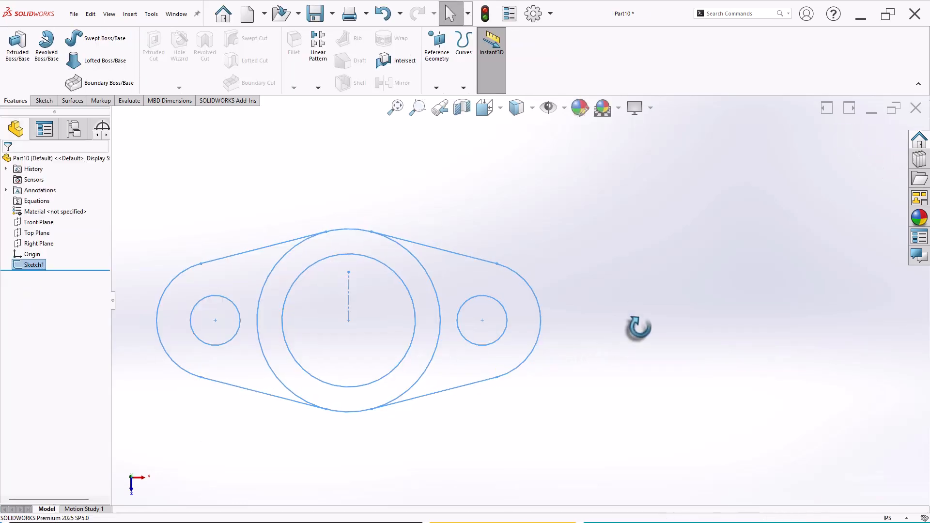
- Start an extruded boss from the flange sketch, selecting both ear regions and the ring around the bore as contours
mouse_move(637, 328)
middle_mouse_down()
mouse_move(640, 221)
mouse_move(630, 225)
middle_mouse_up()
left_click(487, 242)
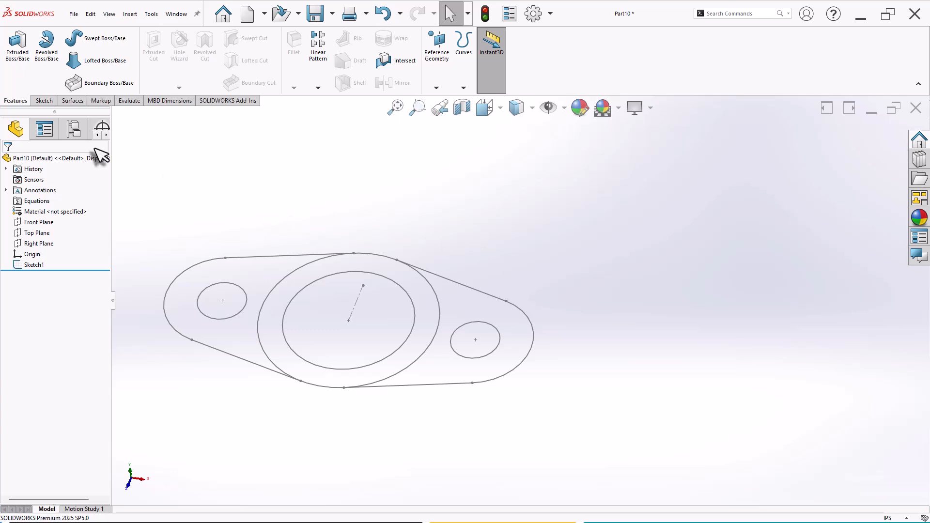
left_click(17, 53)
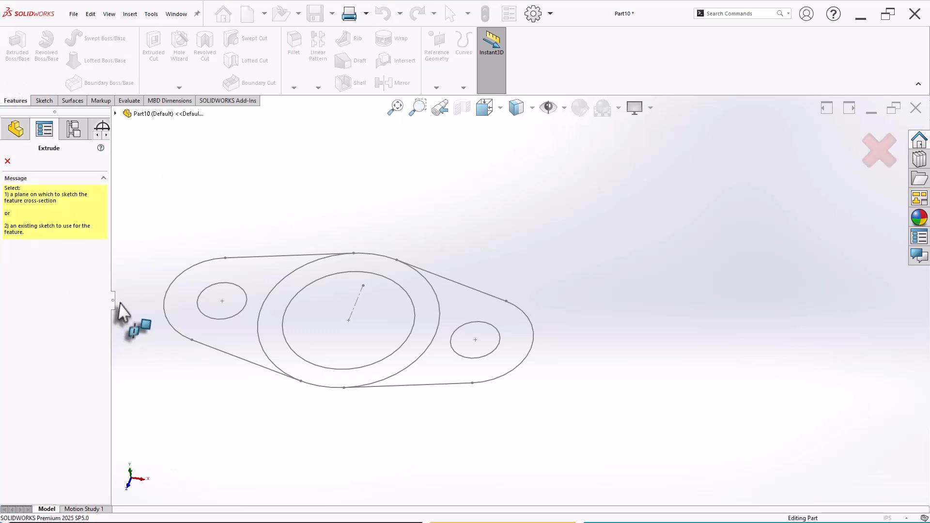
left_click(115, 114)
left_click(153, 222)
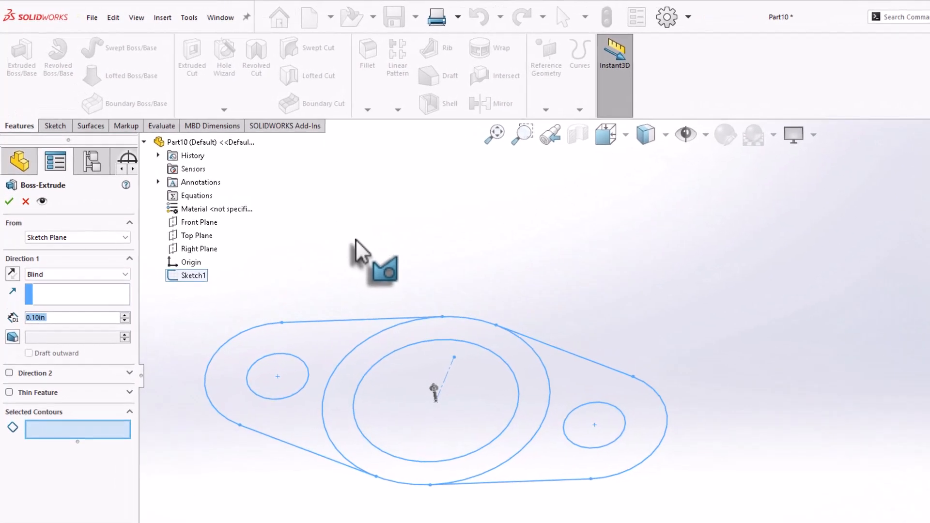
left_click(333, 340)
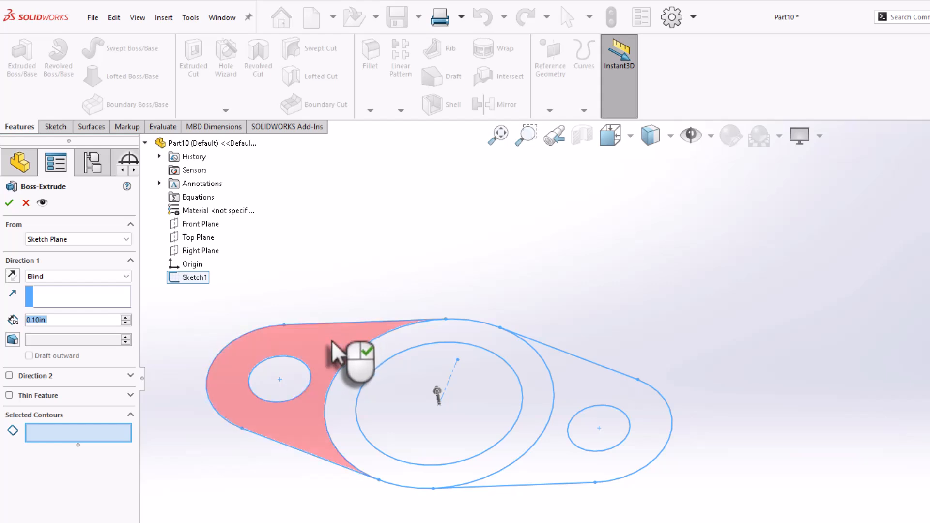
left_click(569, 377)
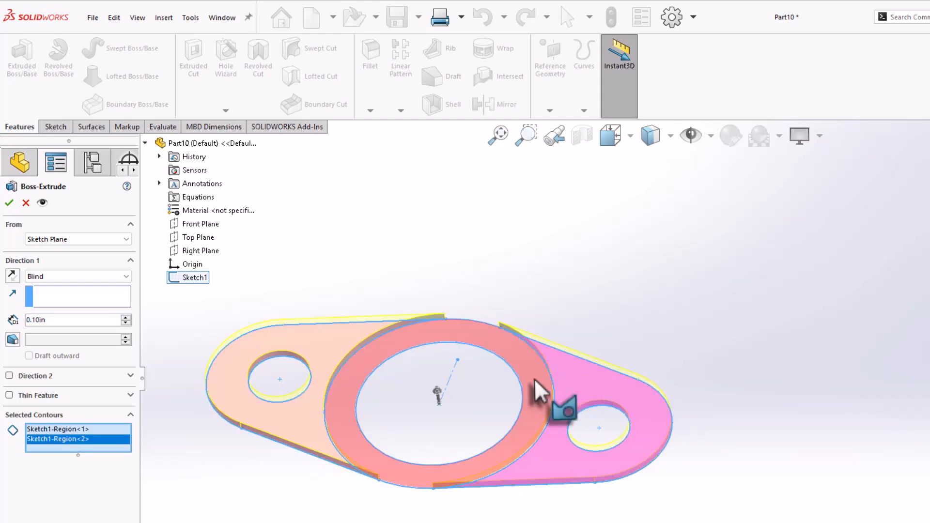
left_click(535, 382)
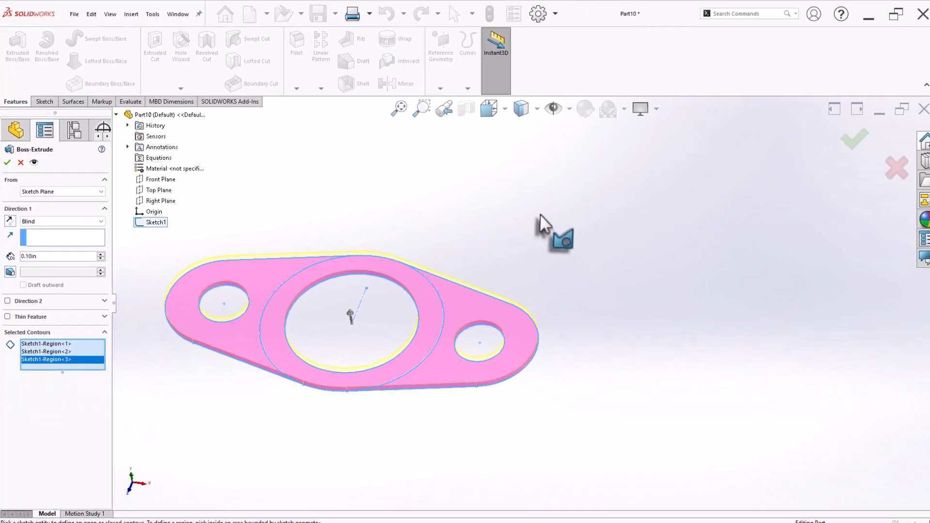
- Set the blind extrusion depth to 0.88 in and finish the flange boss
middle_click_drag(582, 236, 520, 223)
middle_click_drag(413, 178, 411, 198)
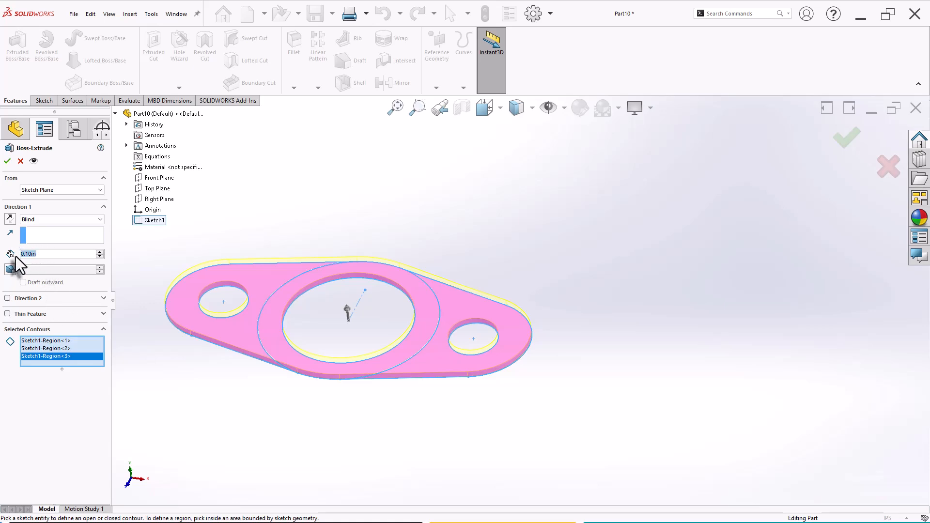
type("0.88")
key("Return")
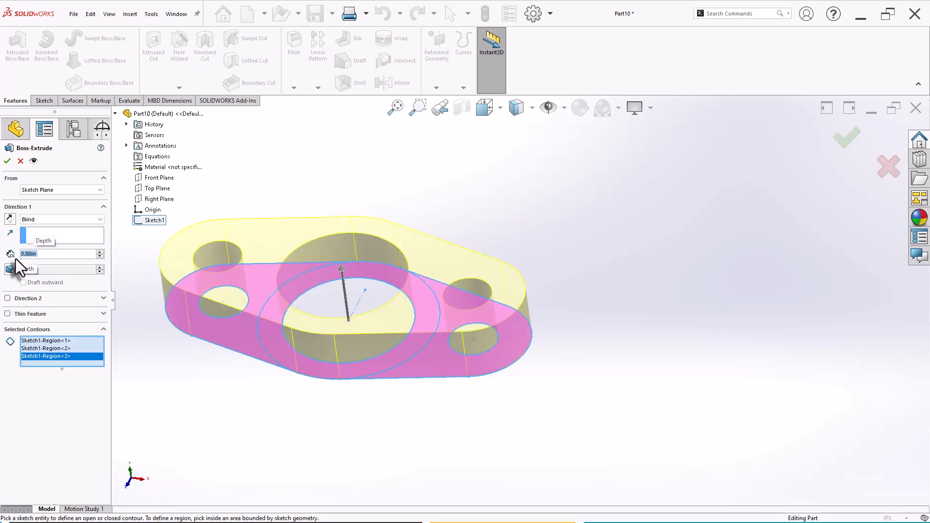
middle_click_drag(218, 431, 20, 172)
left_click(7, 161)
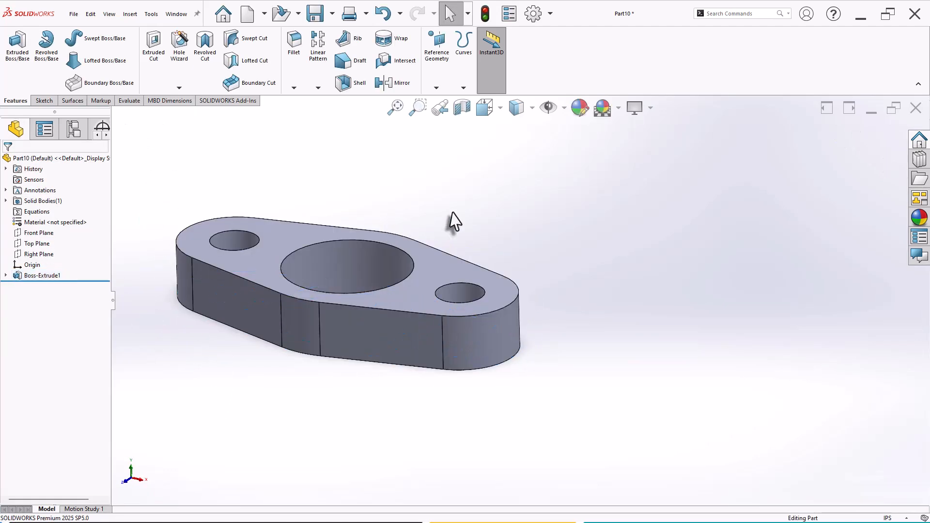
- Start another extruded boss from the flange sketch, selecting the ring around the bore as the contour
scroll(519, 239, "down", 2)
left_click(6, 275)
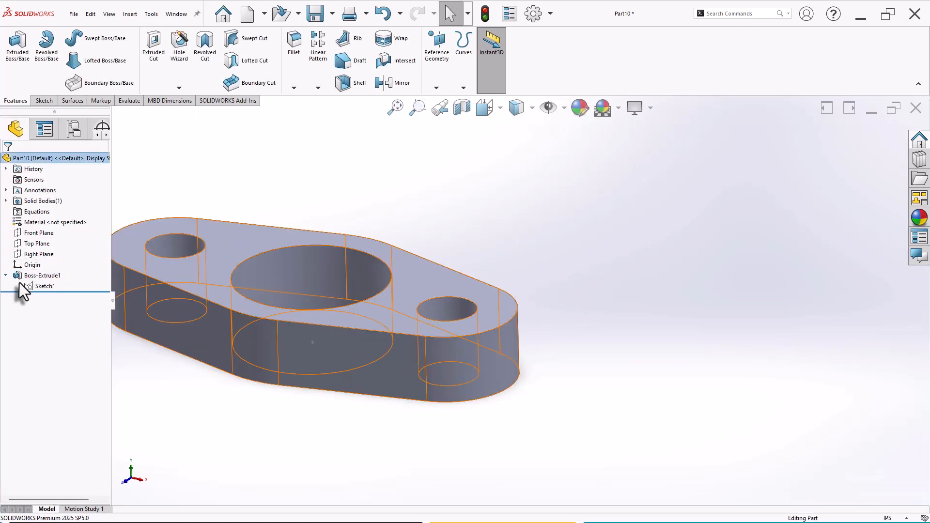
left_click(47, 288)
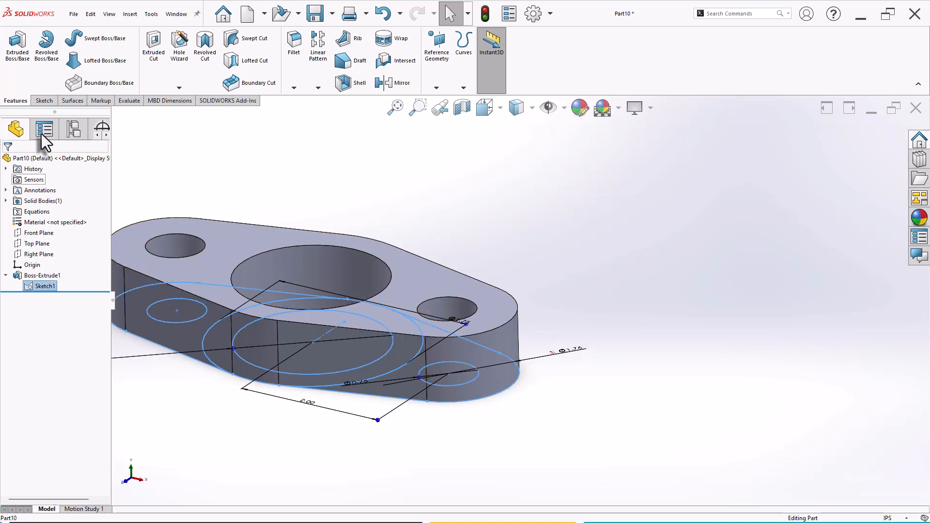
left_click(17, 43)
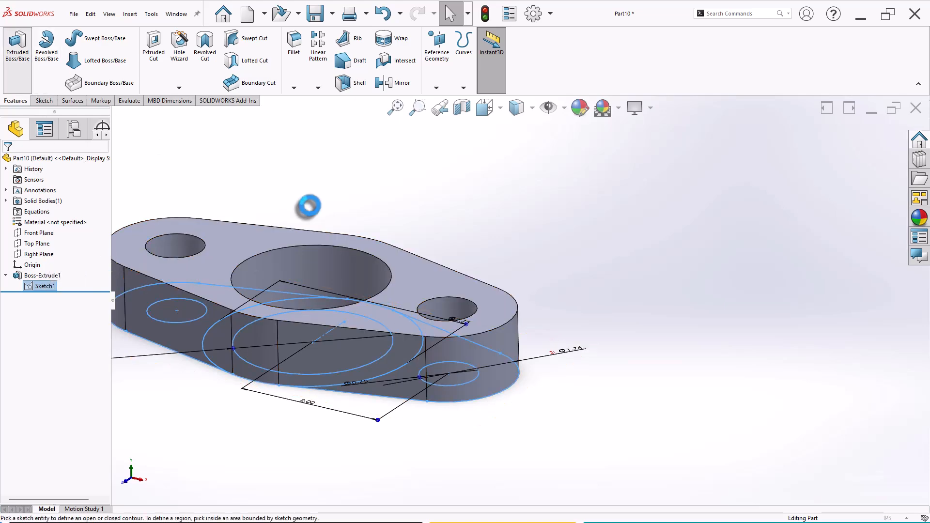
left_click(272, 375)
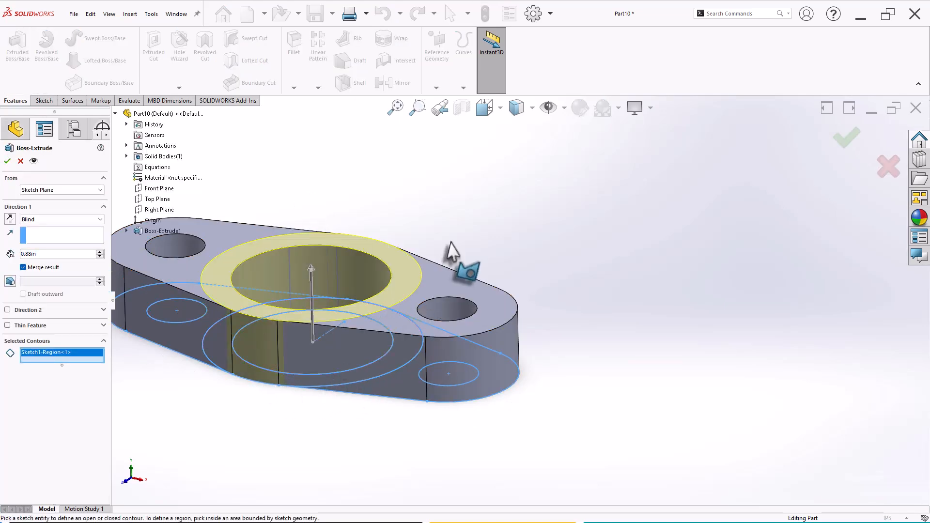
- Set the hub ring's blind extrusion depth to 1.75 in and finish the boss
middle_click_drag(450, 249, 245, 305)
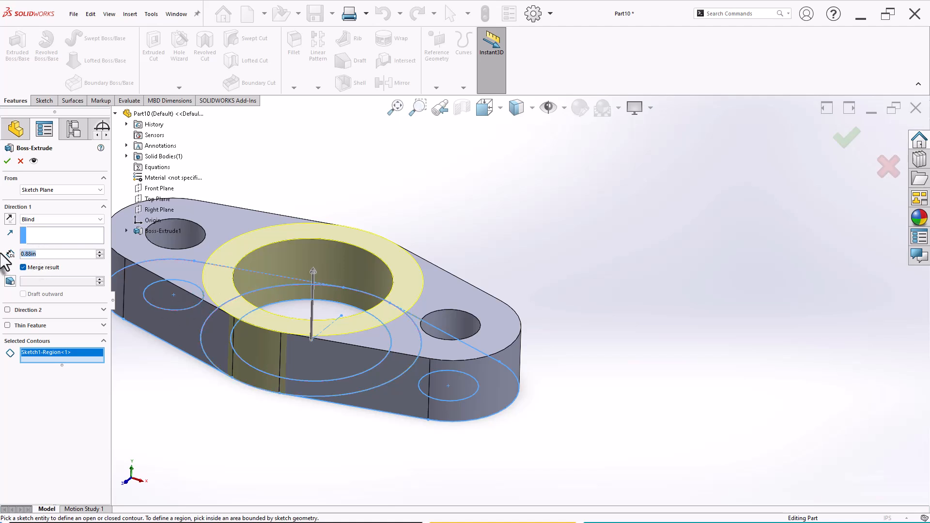
type(".75")
key("Return")
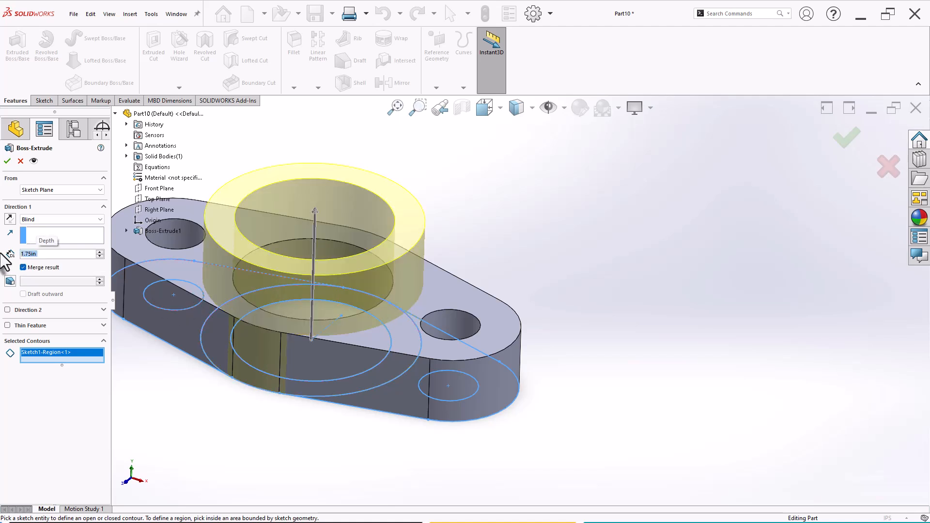
left_click(7, 162)
mouse_move(504, 253)
middle_mouse_down()
mouse_move(507, 326)
mouse_move(498, 281)
mouse_move(477, 290)
mouse_move(484, 264)
mouse_move(535, 315)
mouse_move(528, 252)
mouse_move(505, 245)
mouse_move(492, 199)
mouse_move(495, 263)
middle_mouse_up()
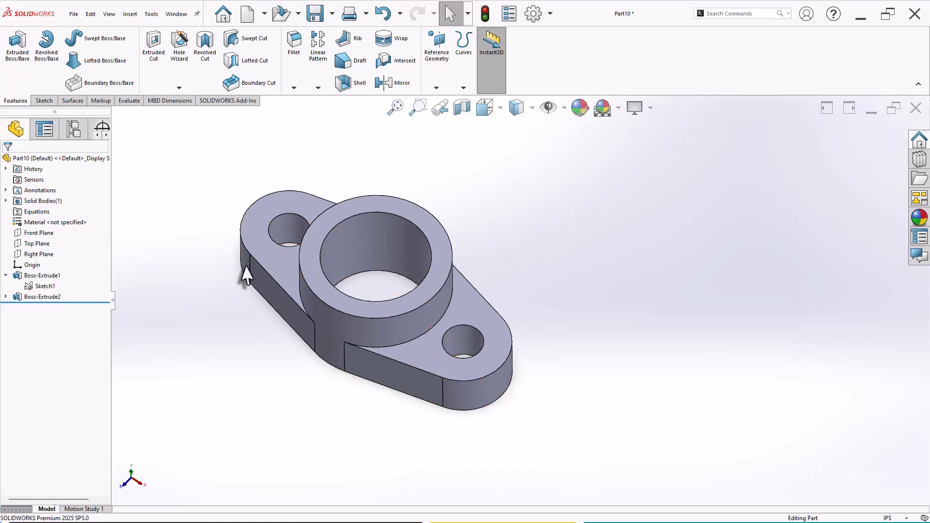
scroll(501, 271, "down", 2)
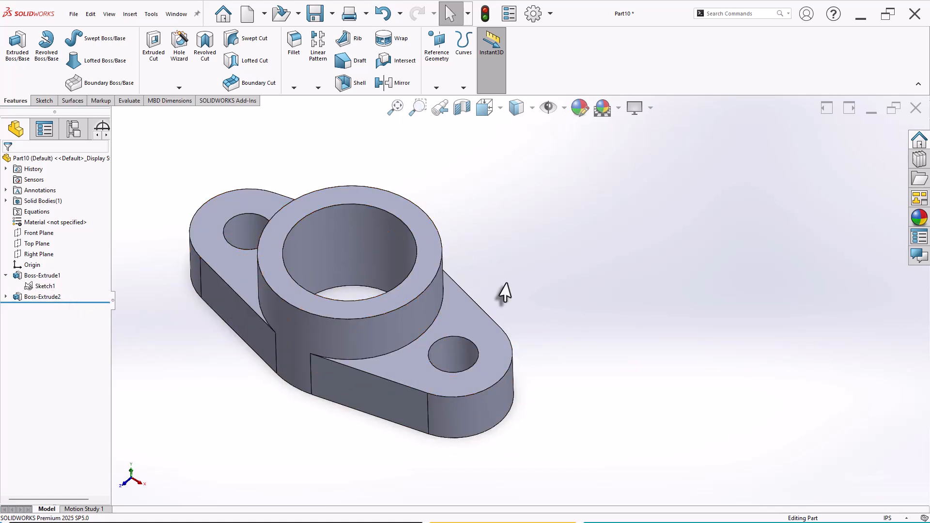
mouse_move(502, 286)
middle_mouse_down()
mouse_move(525, 315)
mouse_move(508, 289)
middle_mouse_up()
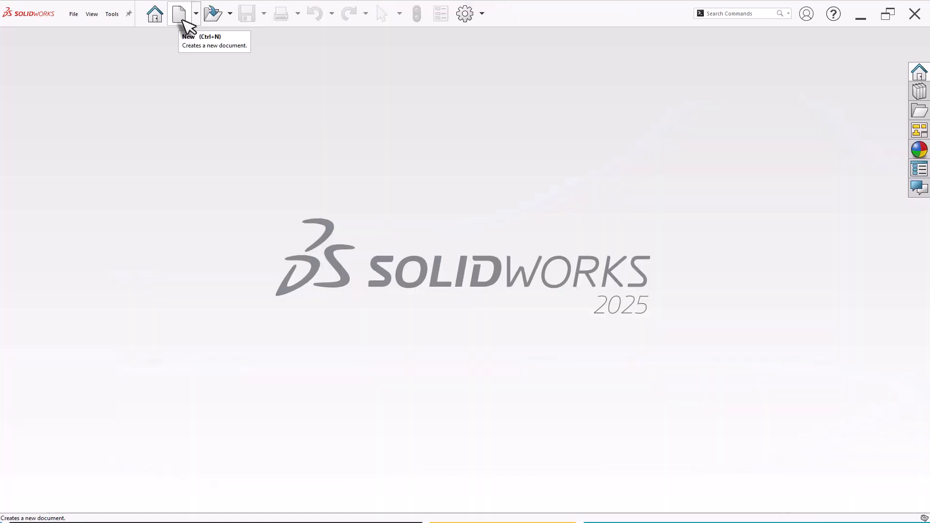
- Create a new part document and open a sketch on the Front Plane in normal view
left_click(179, 13)
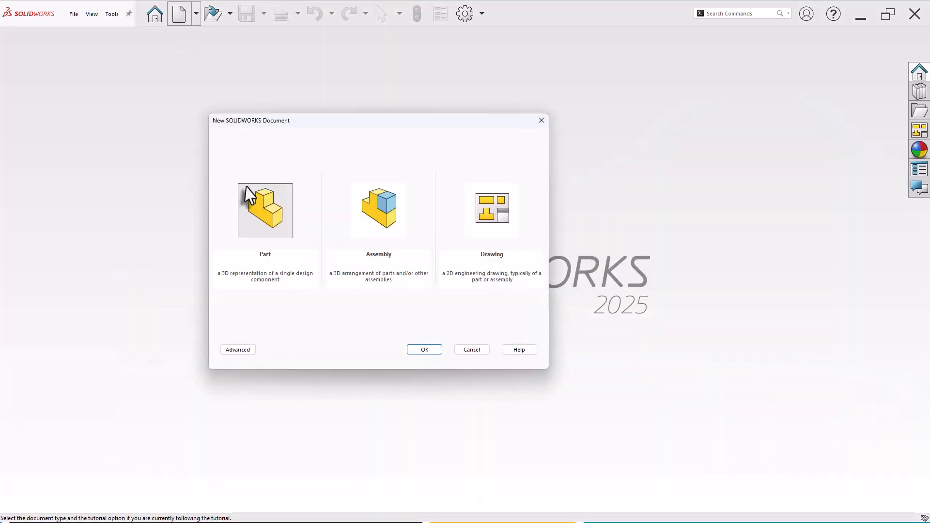
left_click(421, 349)
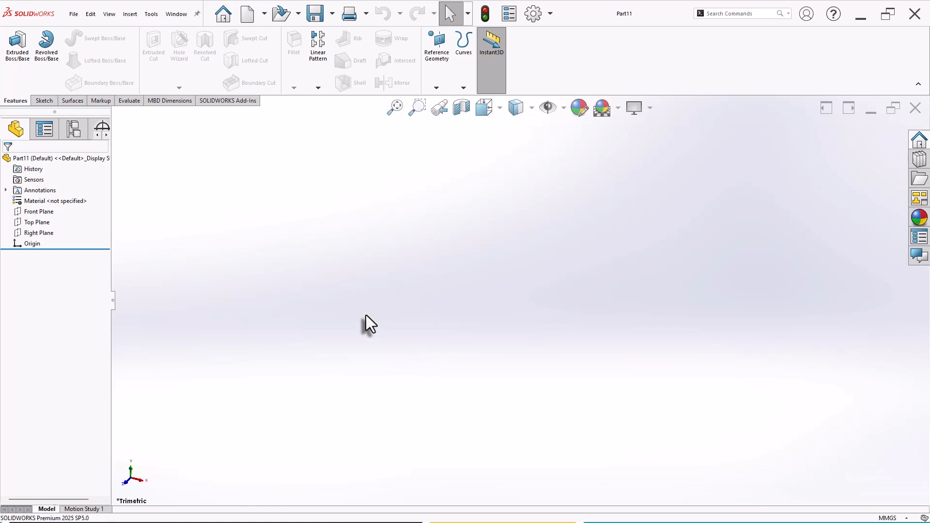
left_click(39, 212)
key("ctrl+8")
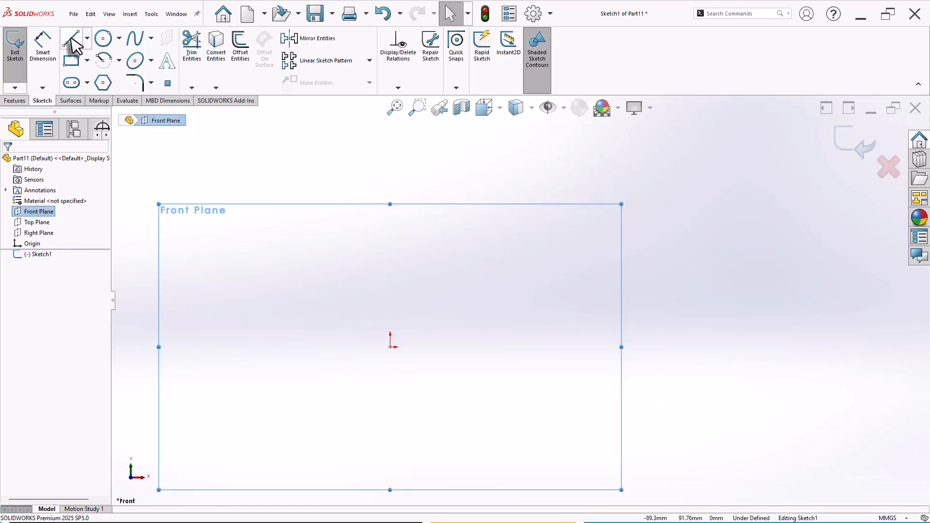
- Draw a 60 mm vertical line up from the origin and a 10 mm horizontal line from its upper end
left_click(71, 39)
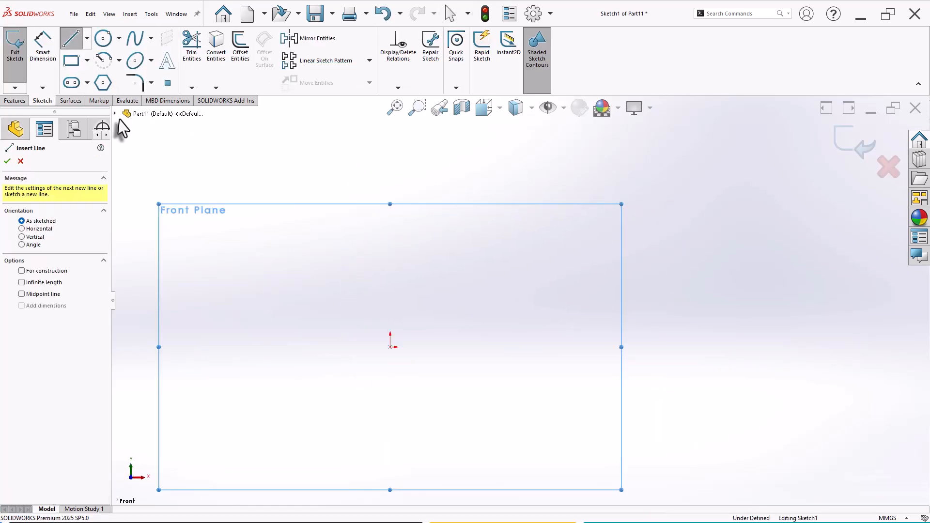
left_click(390, 347)
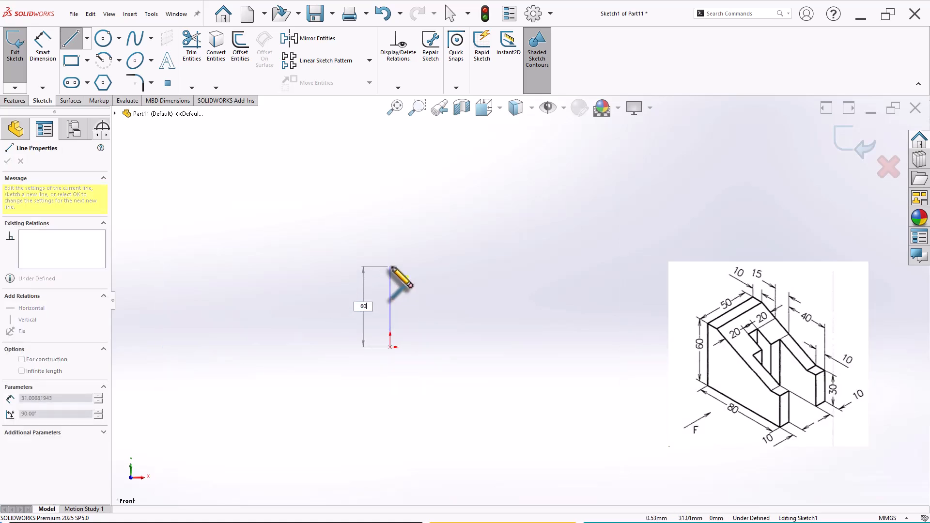
type("60")
key("Return")
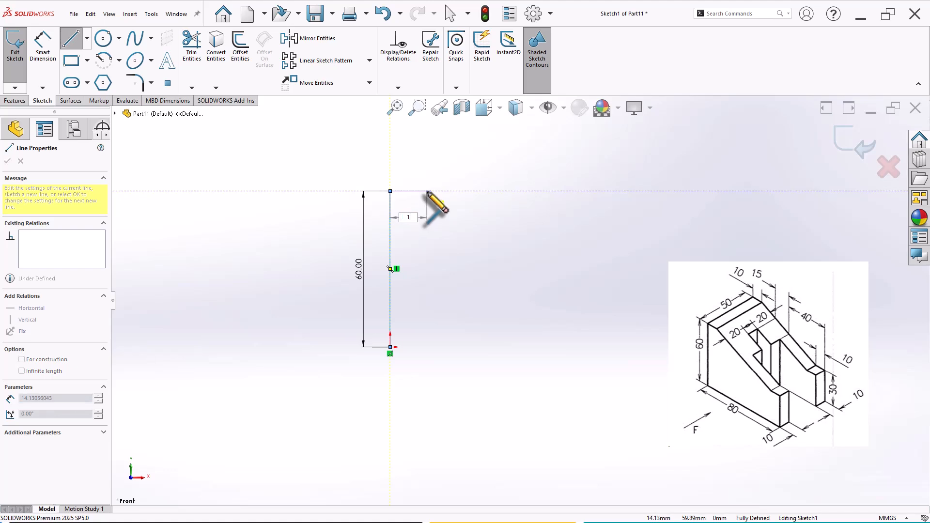
type("10")
key("Return")
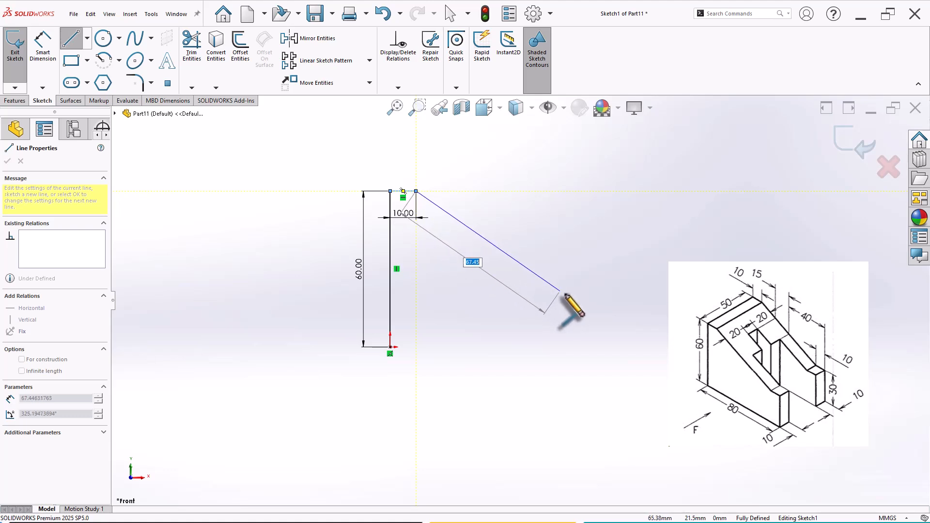
- Continue the profile with a downward slope about 70 mm long, a 10 mm horizontal line and a 30 mm vertical line, closing at the origin
left_click(566, 294)
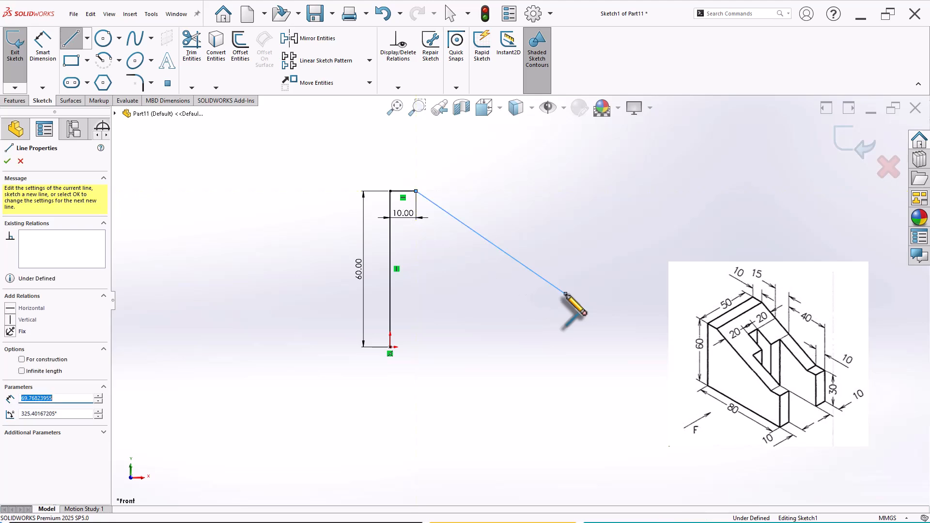
type("1")
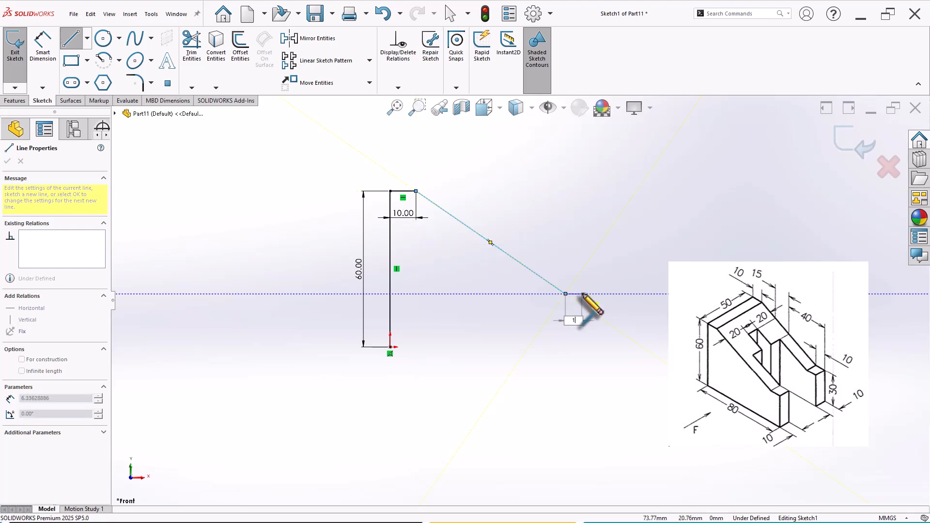
type("0")
key("Return")
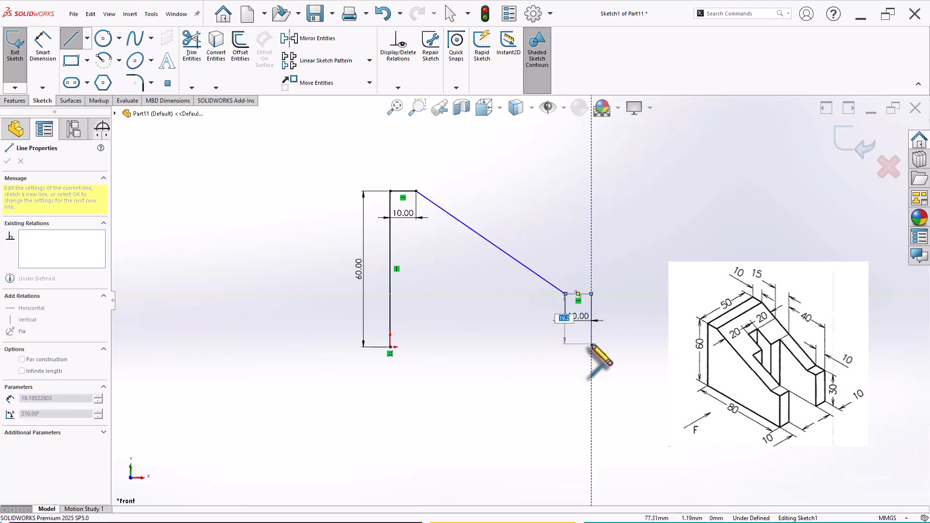
type("30")
key("Return")
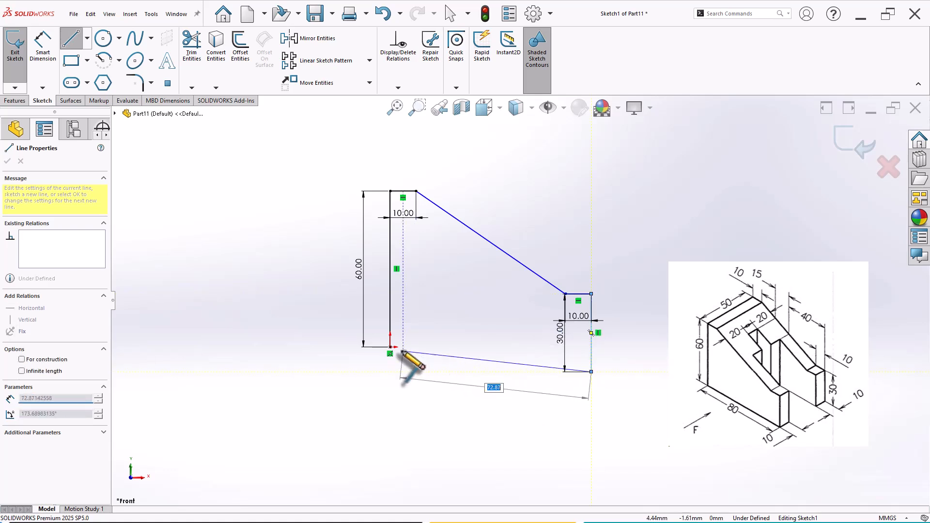
left_click(390, 347)
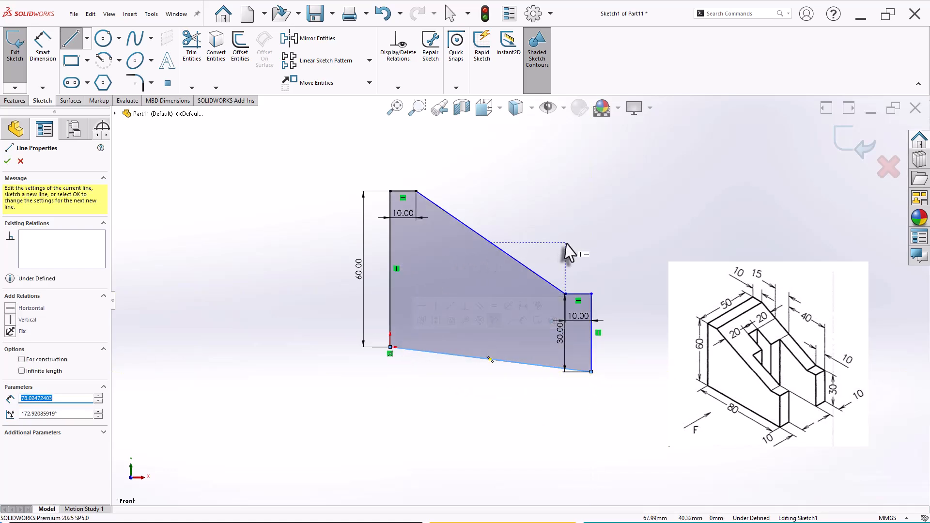
key("Escape")
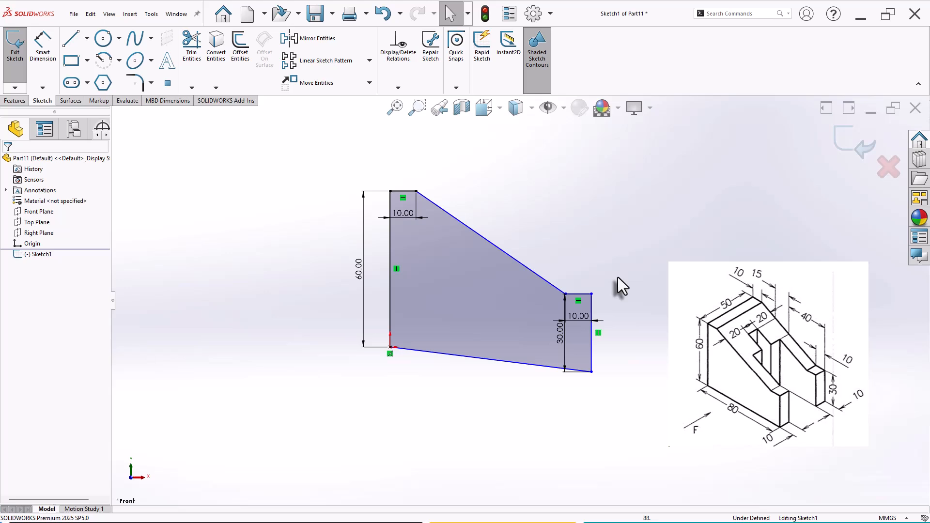
- Add a horizontal relation to the profile's bottom line
left_click(516, 363)
left_click(547, 324)
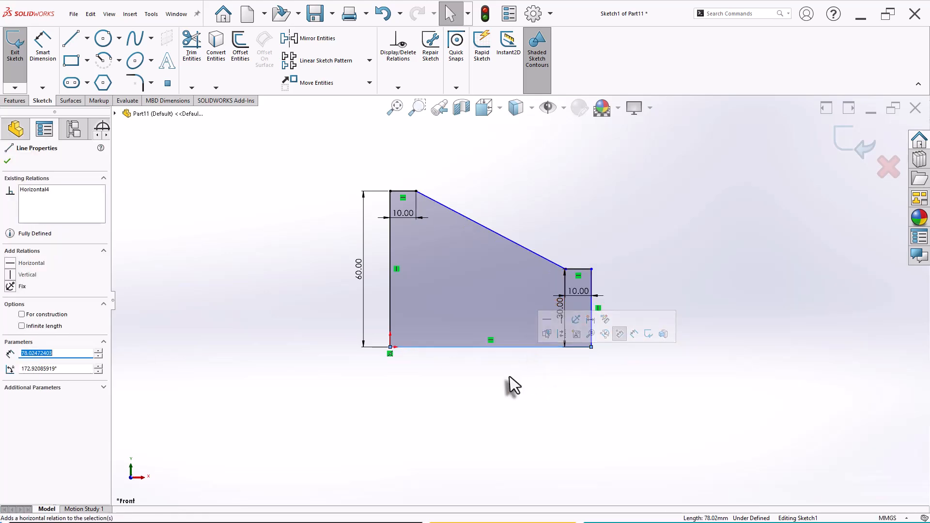
left_click(503, 391)
- Dimension the profile's bottom line to 80 mm
scroll(612, 269, "down", 1)
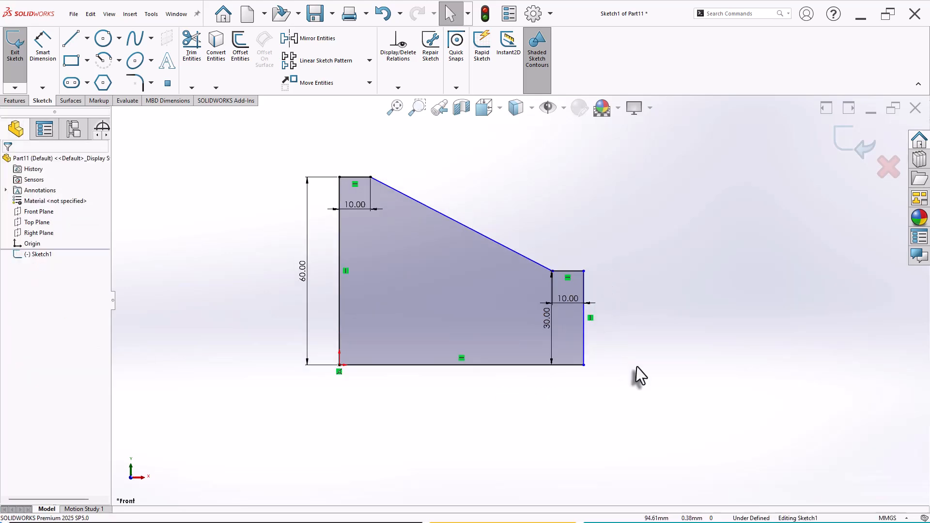
right_click_drag(633, 367, 655, 266)
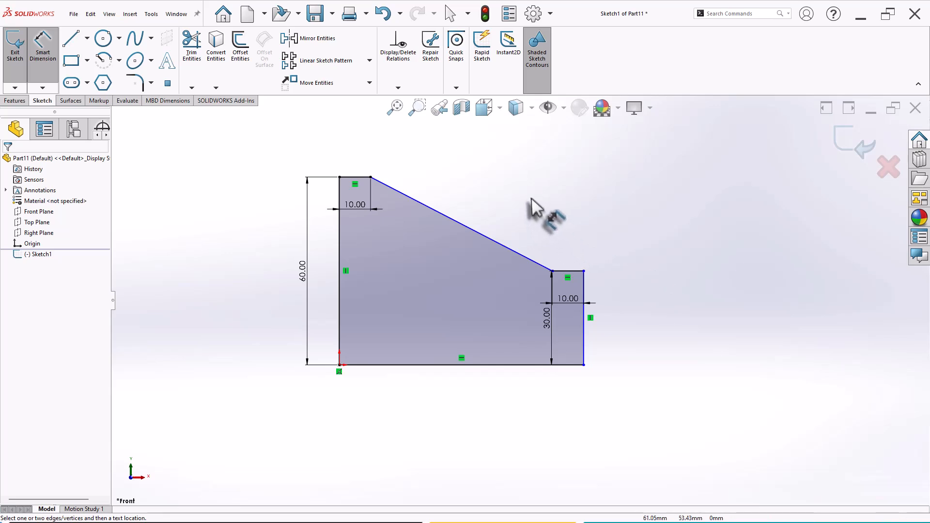
left_click(472, 366)
left_click(463, 412)
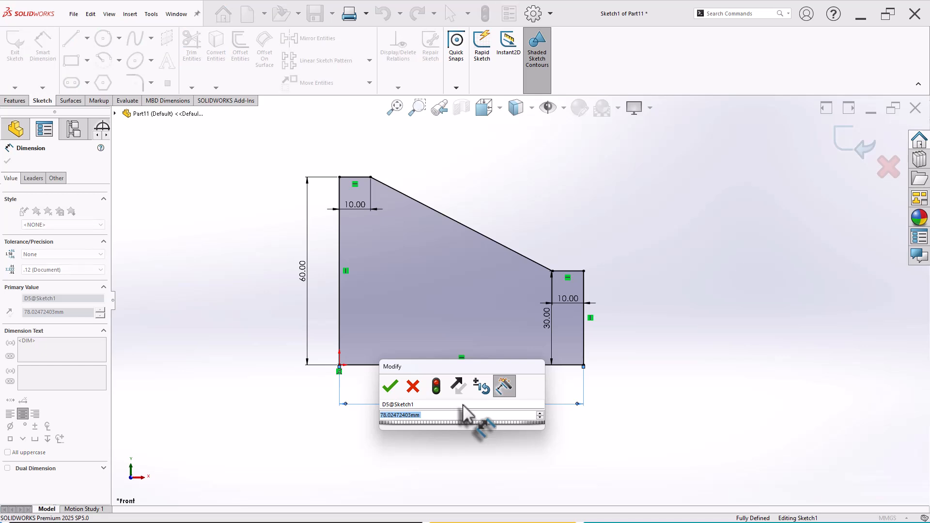
type("80")
key("Return")
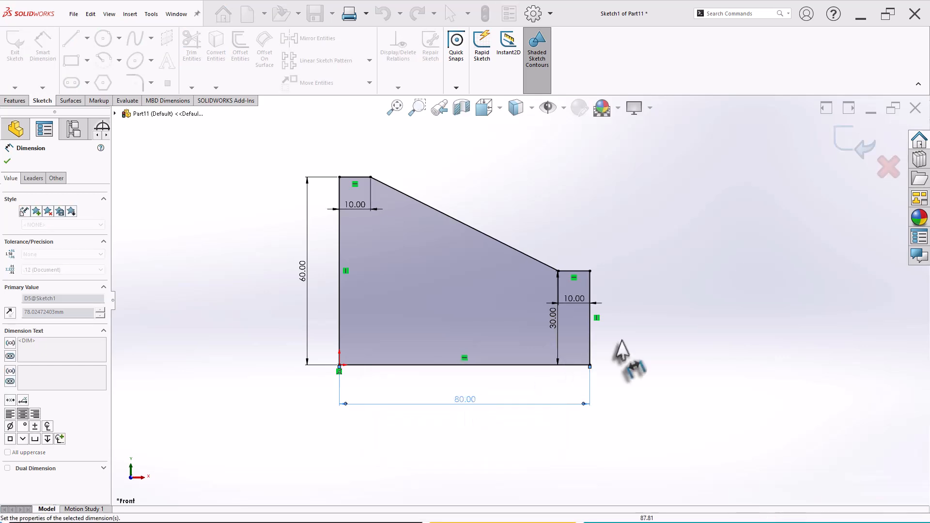
- Extrude the wedge profile as a blind boss 50 mm deep in the reversed direction
mouse_move(633, 290)
middle_mouse_down()
mouse_move(596, 285)
mouse_move(593, 326)
mouse_move(562, 317)
middle_mouse_up()
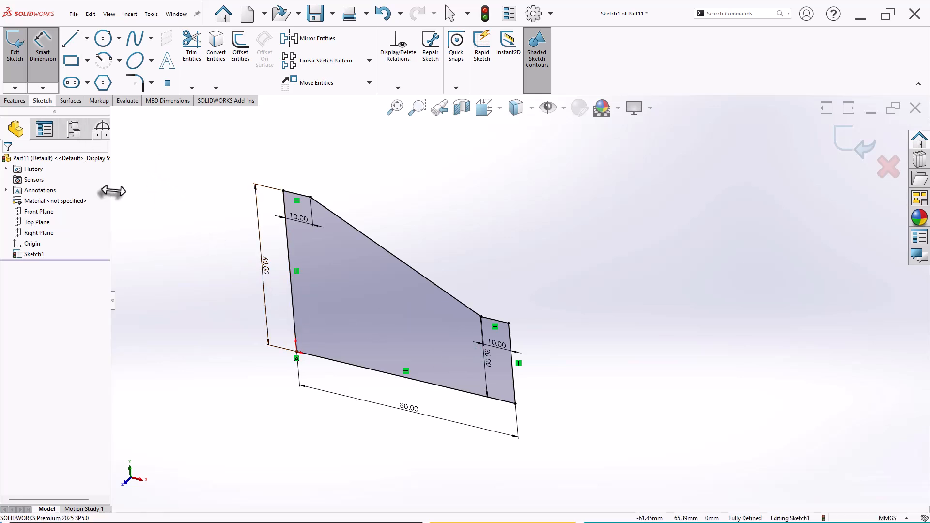
key("s")
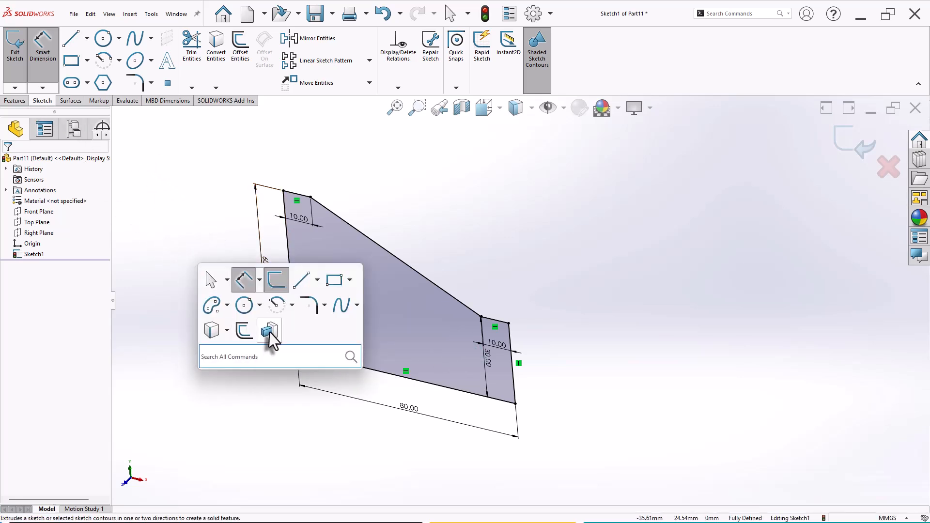
left_click(269, 332)
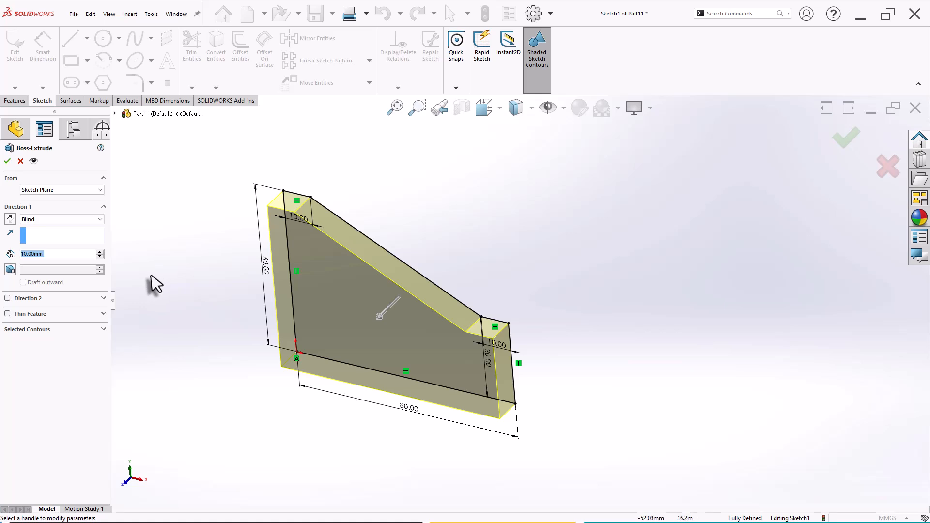
left_click(8, 220)
middle_click_drag(183, 297, 189, 320)
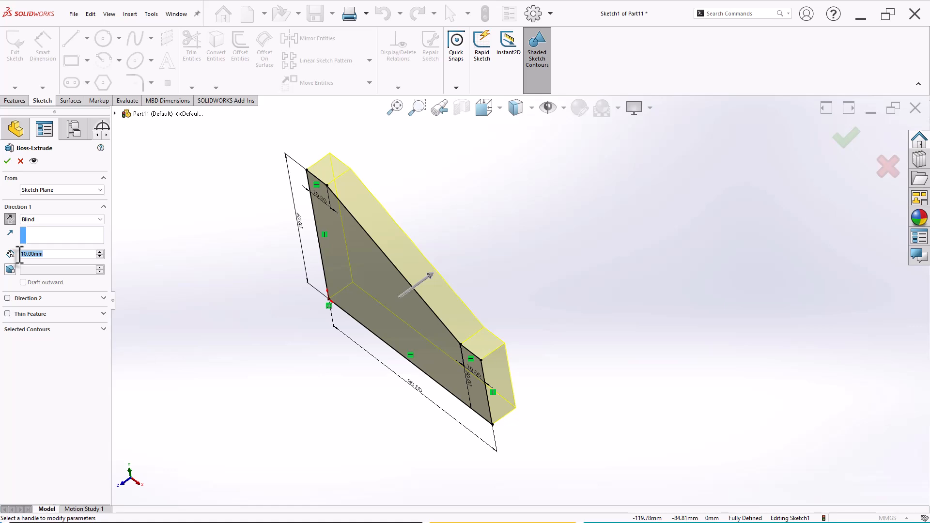
type("50")
key("Return")
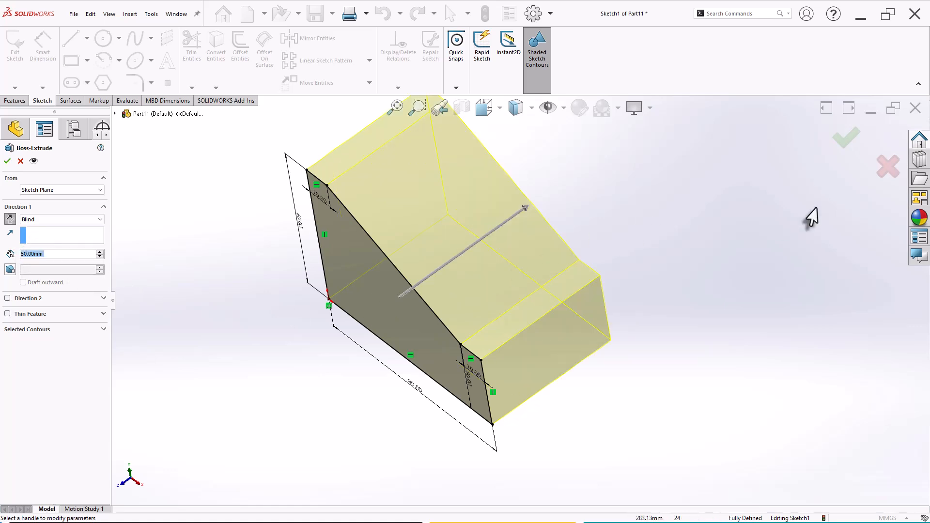
left_click(845, 140)
left_click(609, 207)
scroll(607, 206, "down", 1)
scroll(607, 205, "up", 2)
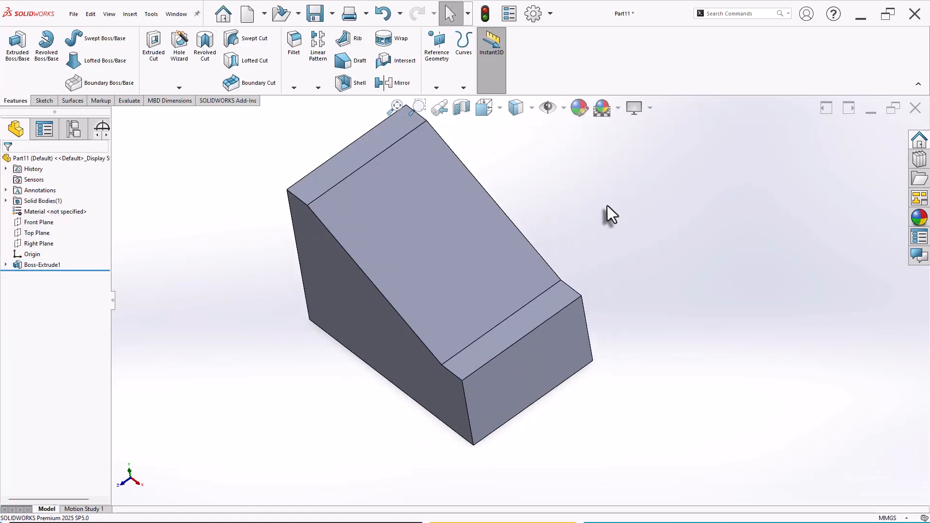
scroll(606, 201, "down", 1)
mouse_move(593, 205)
middle_mouse_down()
mouse_move(600, 177)
mouse_move(604, 216)
middle_mouse_up()
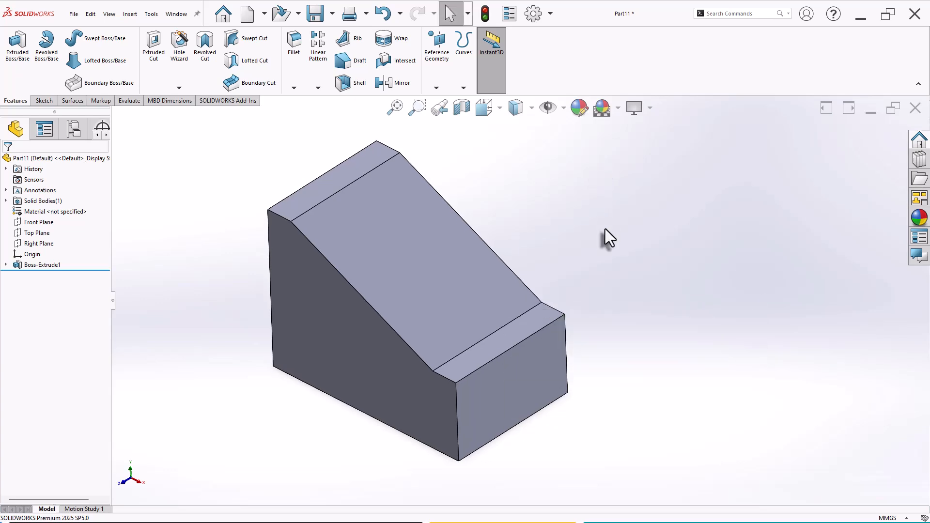
- Start a sketch on the wedge's underside and draw a horizontal centerline between the midpoints of its two short edges
middle_click_drag(572, 298, 603, 192)
left_click(435, 370)
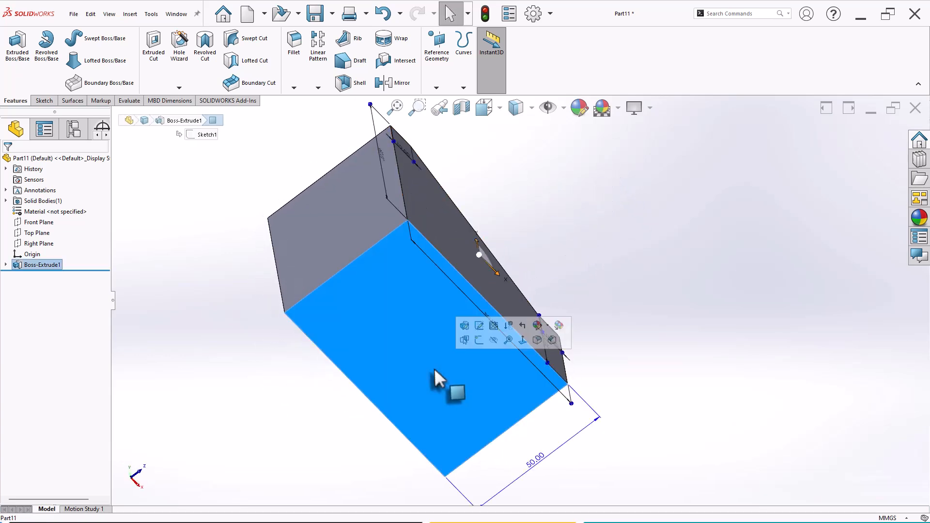
left_click(480, 342)
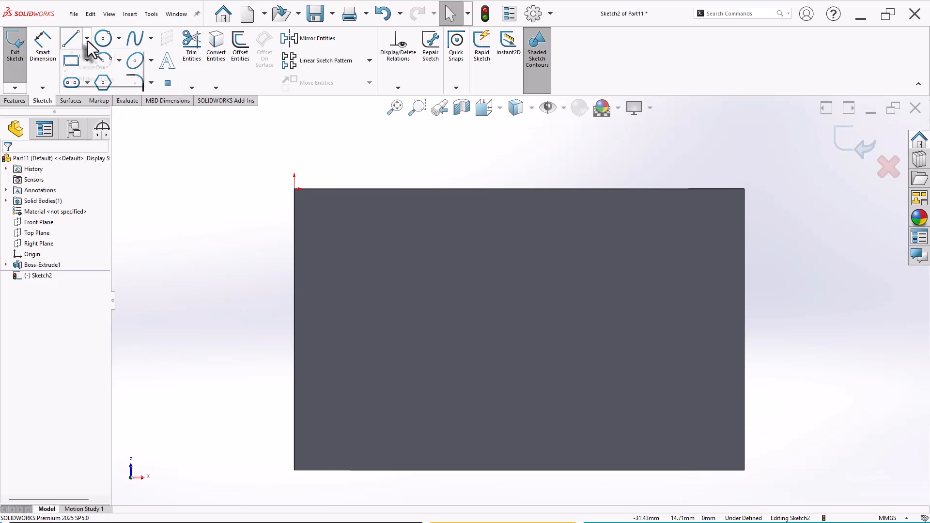
left_click(94, 68)
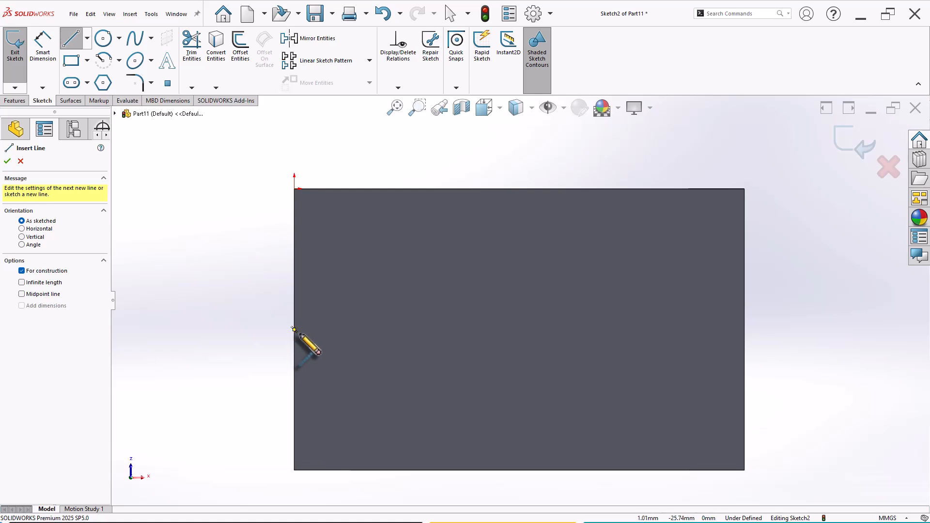
left_click(294, 329)
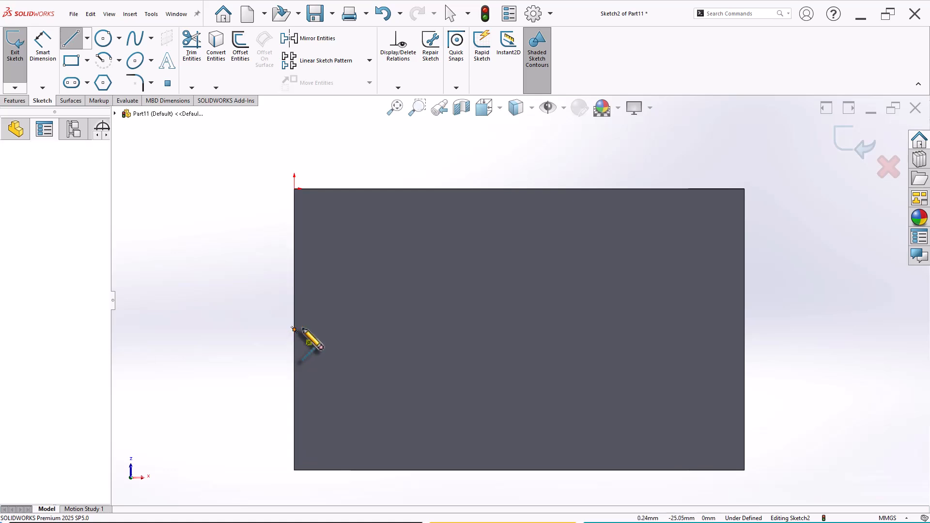
left_click(743, 329)
right_click(765, 273)
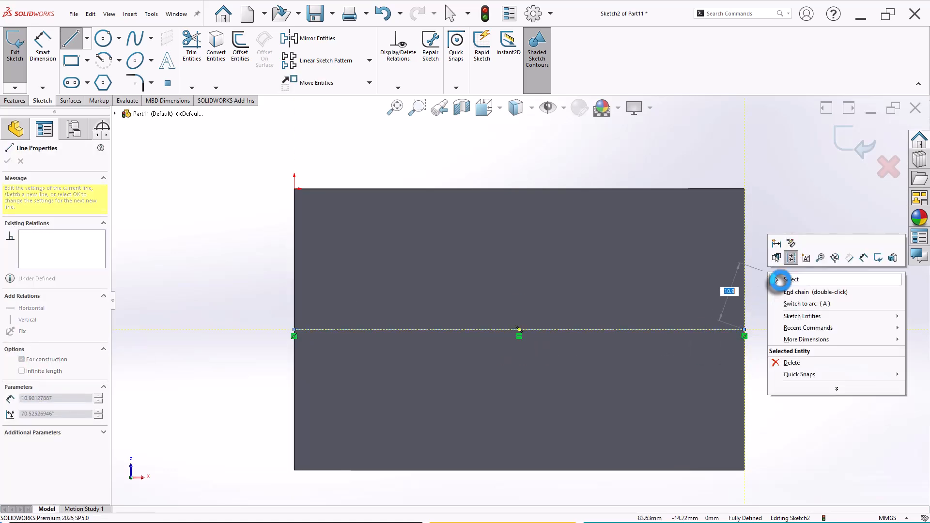
left_click(773, 278)
- Sketch a stepped half-slot profile from the centerline to the face's far short edge, with horizontal runs about 10 mm and 51 mm long
left_click(71, 39)
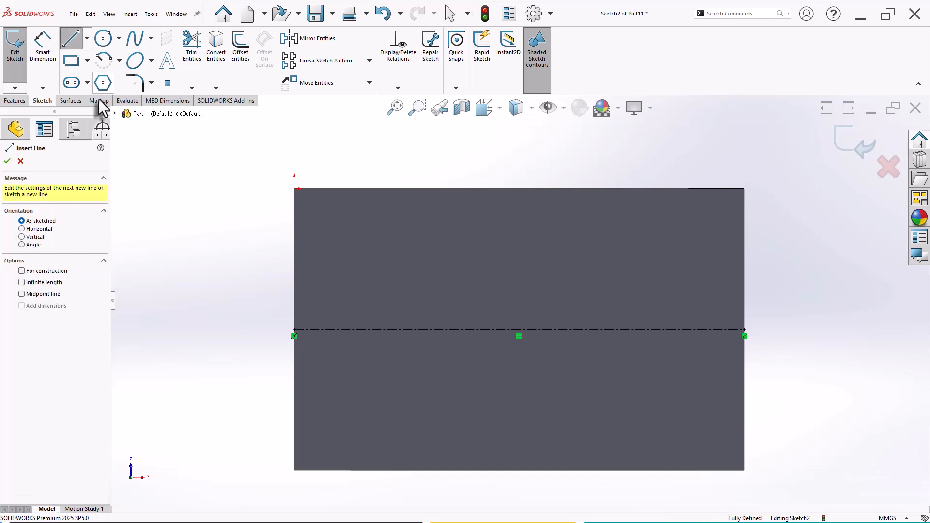
left_click(404, 329)
left_click(404, 297)
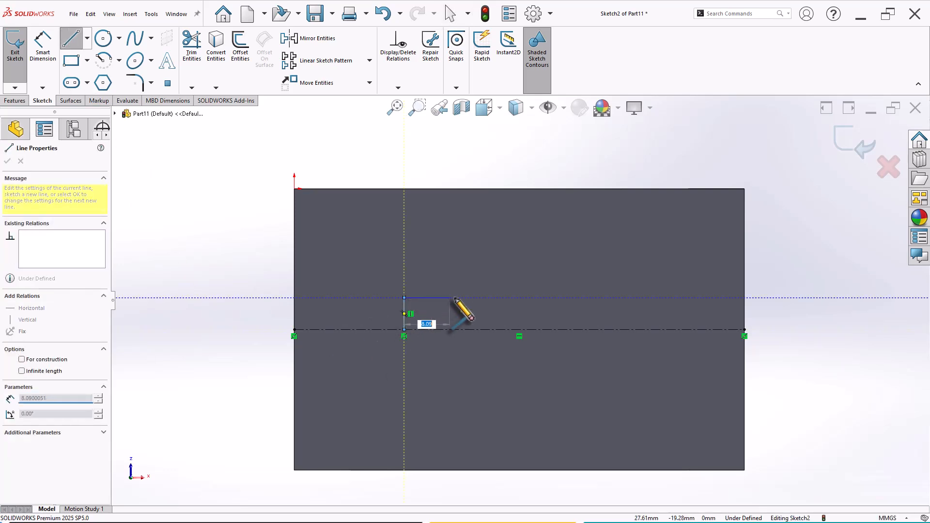
left_click(459, 298)
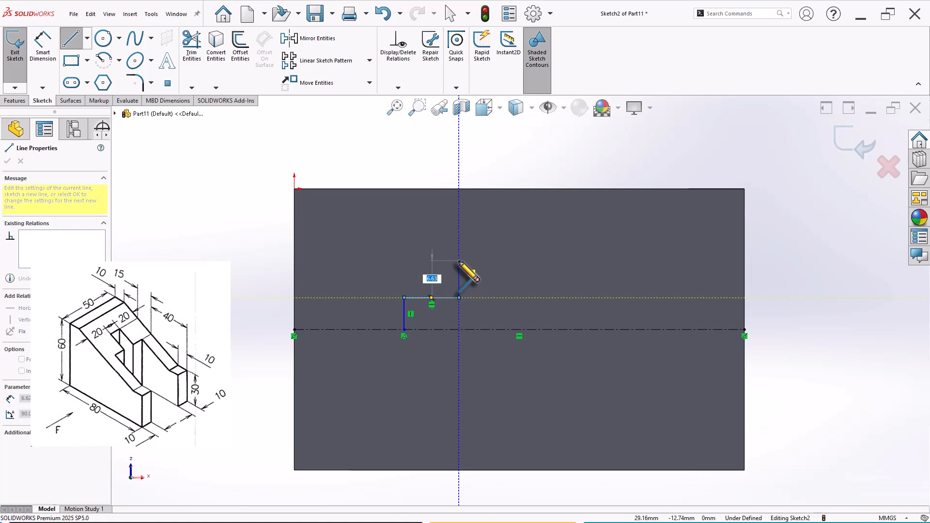
left_click(459, 260)
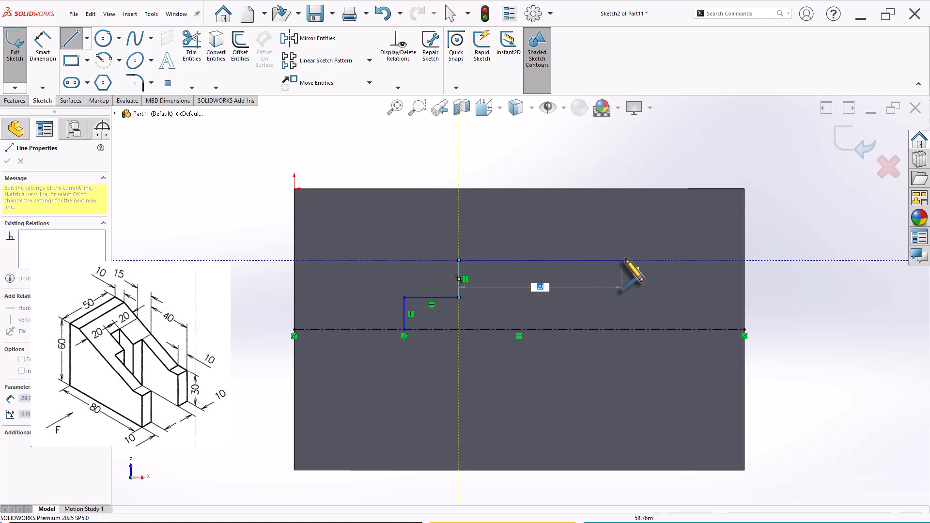
left_click(745, 260)
right_click(620, 222)
left_click(642, 233)
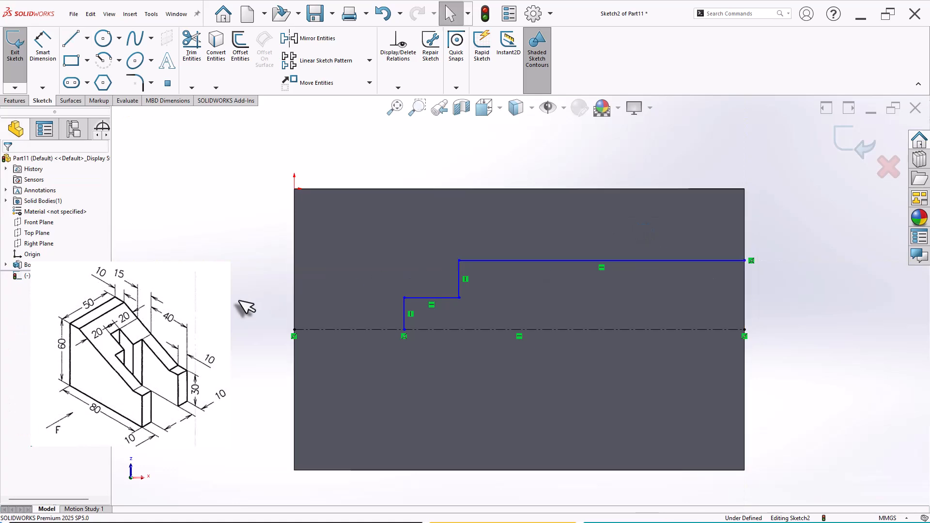
- Dimension the short horizontal line 20 mm from the face's long edge through the origin
right_click_drag(207, 312, 206, 242)
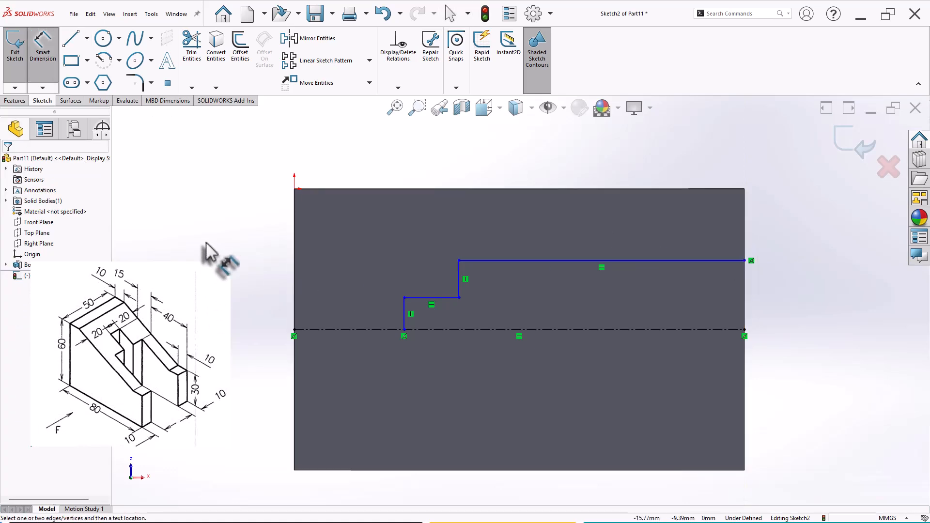
left_click(437, 297)
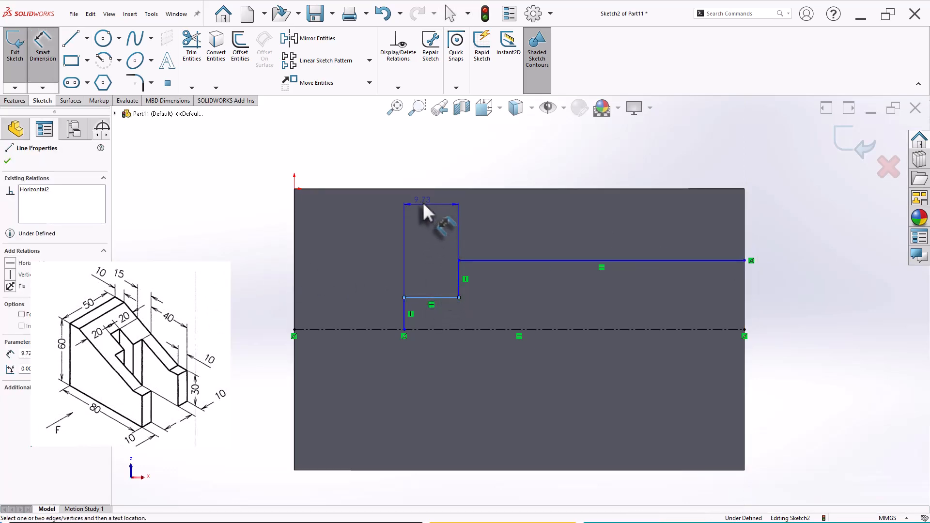
left_click(425, 189)
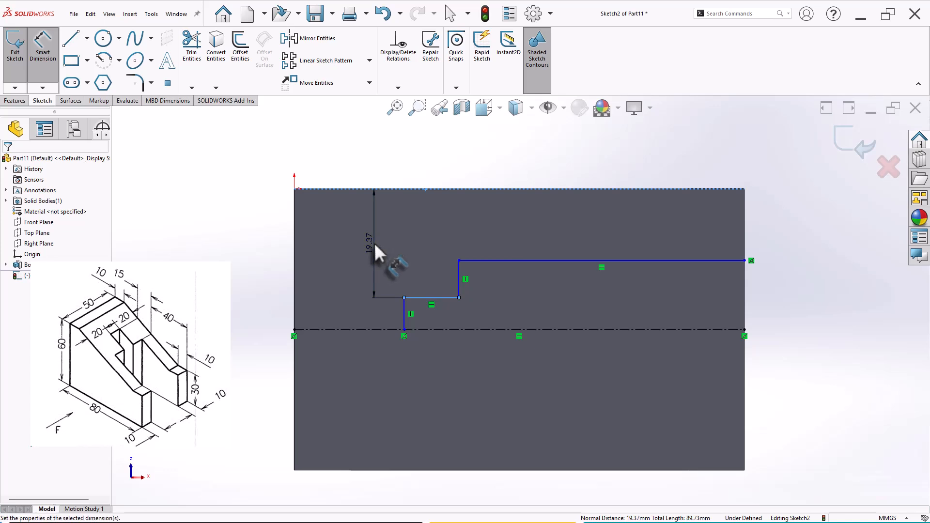
left_click(374, 243)
type("20")
key("Return")
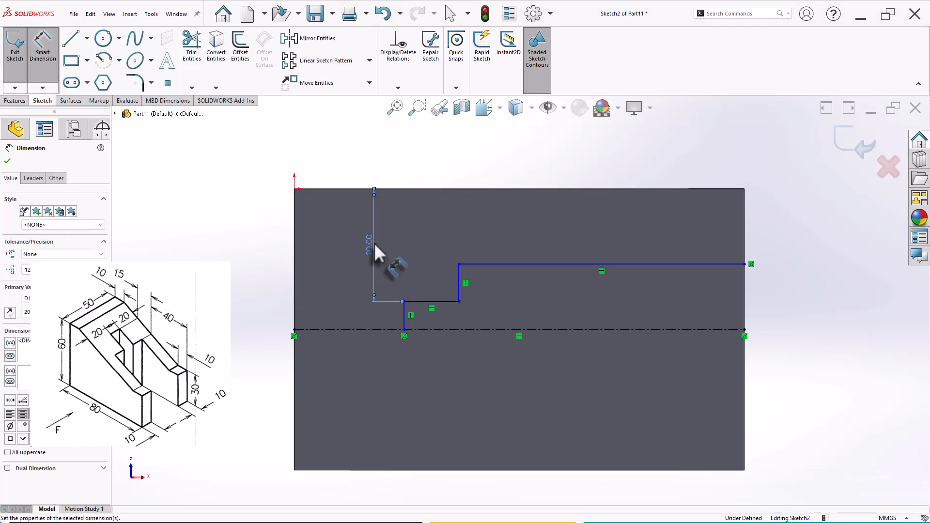
- Dimension the long horizontal slot line to 40 mm and the short horizontal line to 15 mm
left_click(503, 264)
left_click(573, 173)
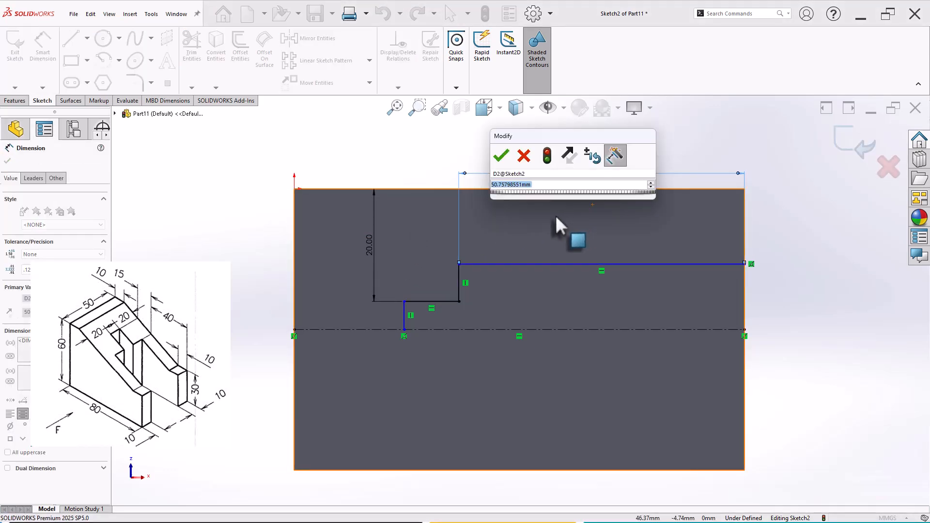
type("40")
key("Return")
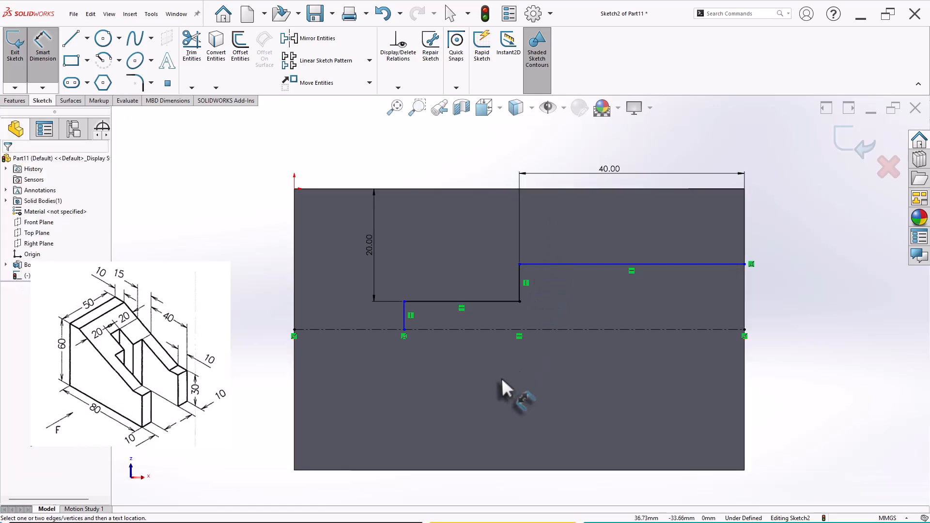
left_click(477, 301)
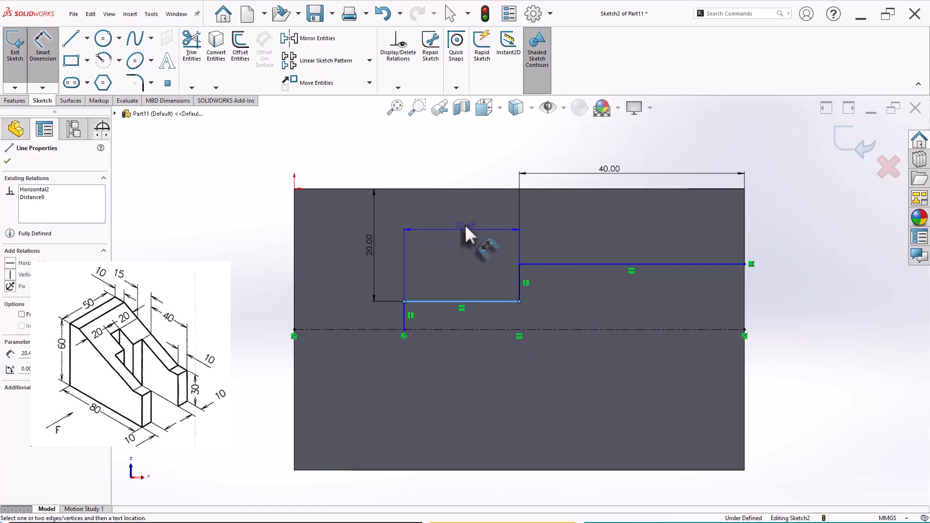
left_click(455, 176)
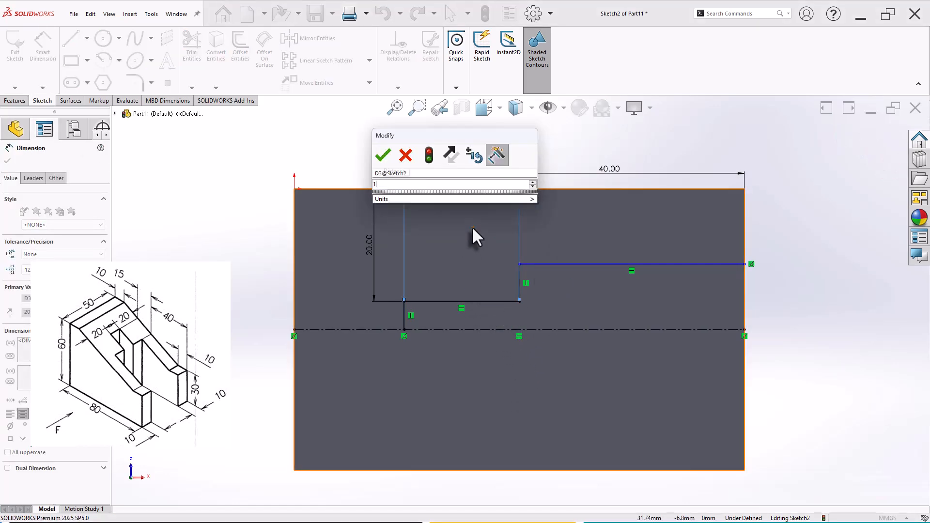
type("15")
key("Return")
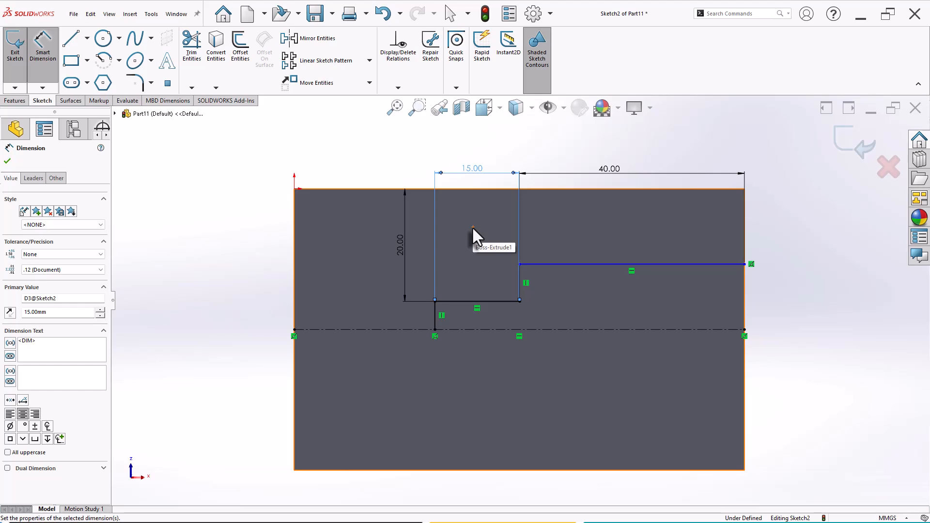
left_click(826, 299)
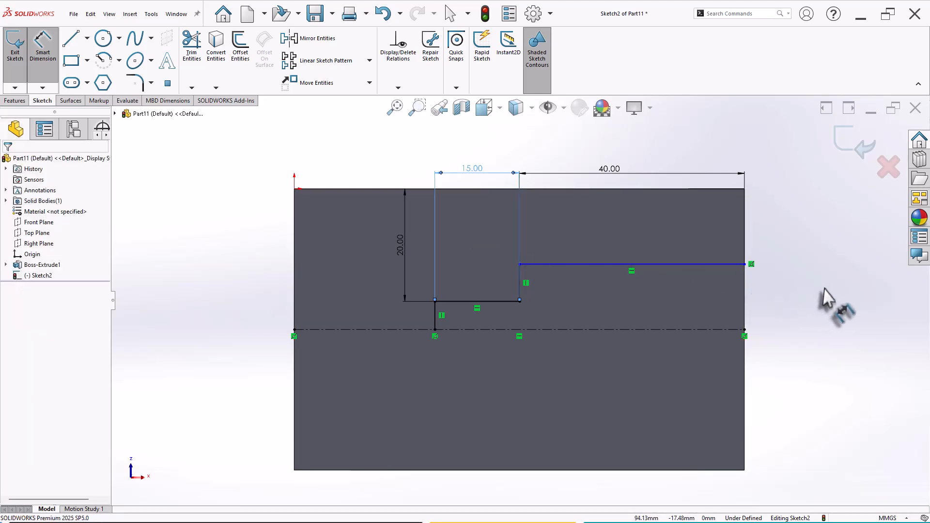
- Dimension the long horizontal slot line 10 mm from the face's long edge through the origin
left_click(727, 189)
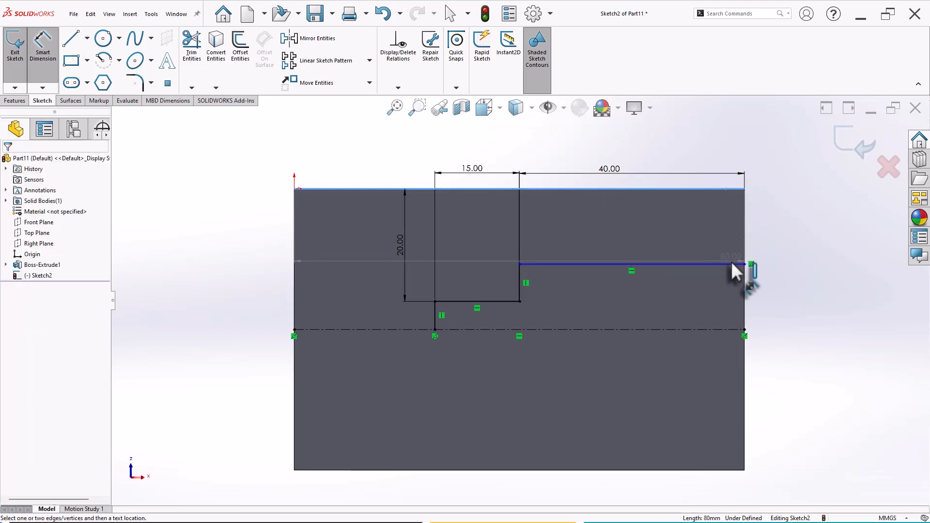
left_click(750, 252)
left_click(778, 230)
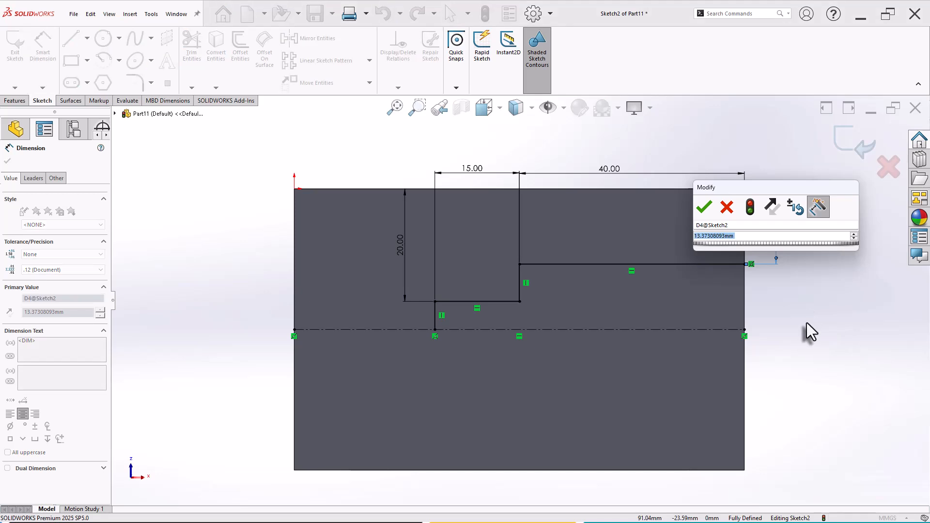
type("10")
key("Return")
left_click(807, 323)
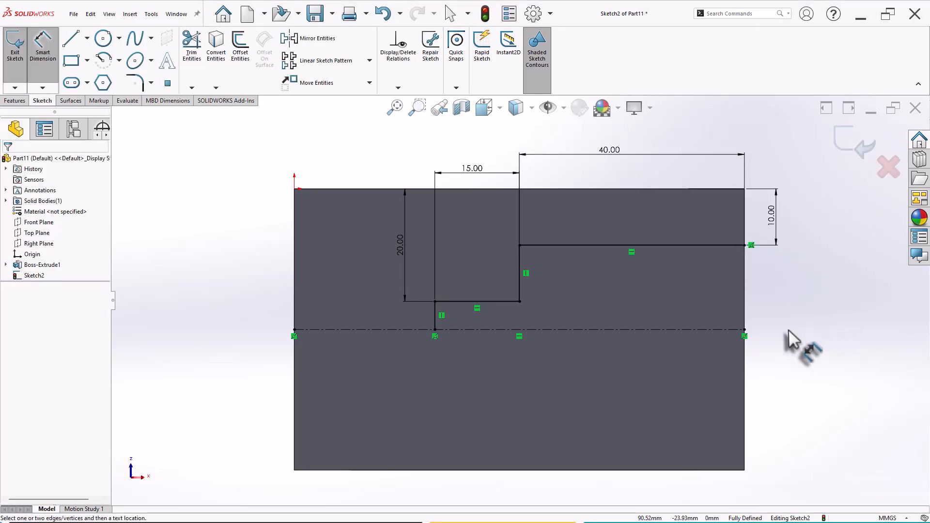
- Mirror the four stepped profile lines about the horizontal centerline
left_click(303, 39)
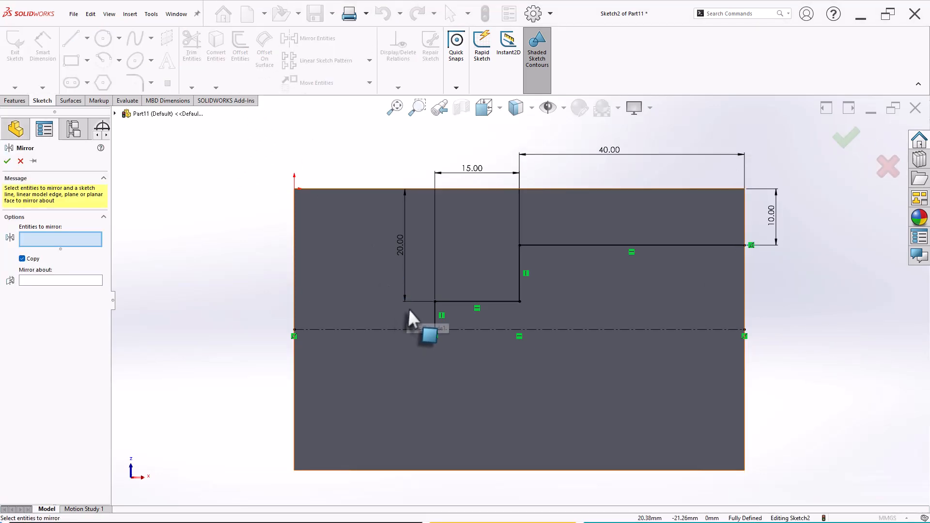
left_click(434, 315)
left_click(472, 301)
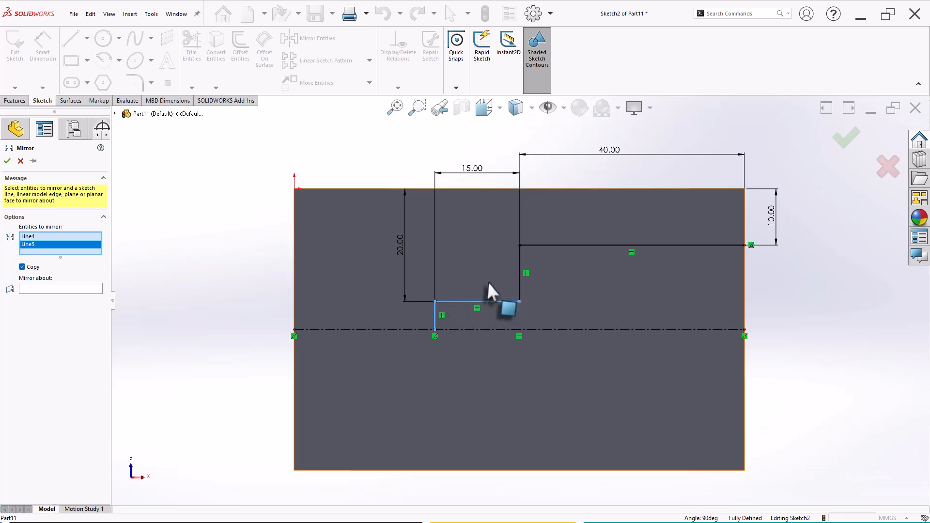
left_click(519, 266)
left_click(540, 246)
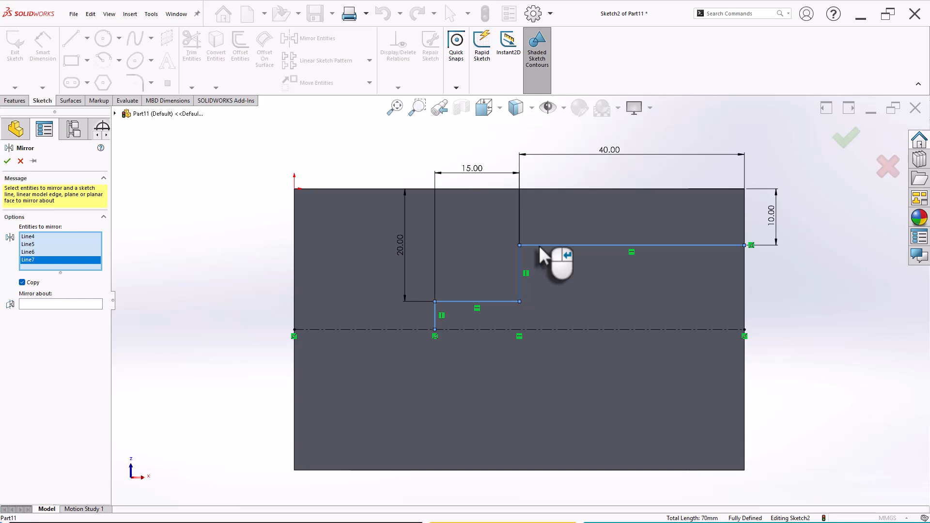
right_click(540, 247)
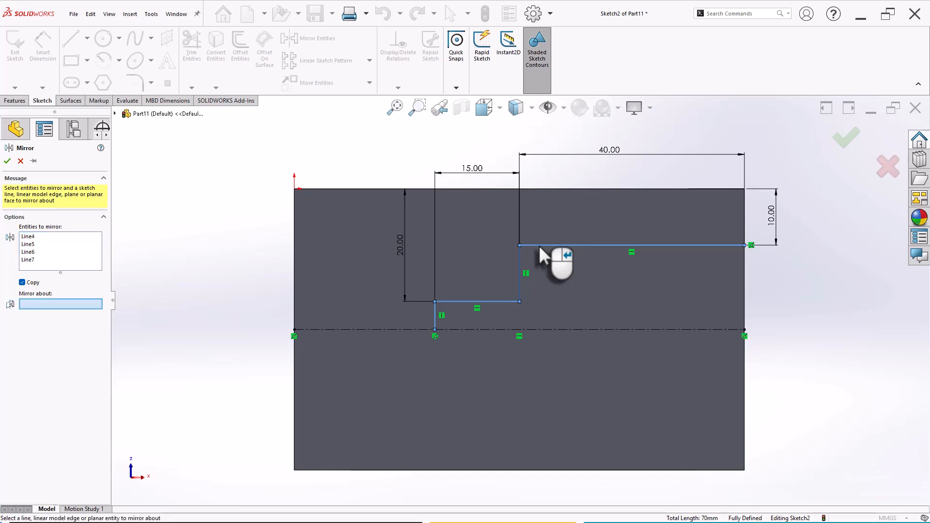
left_click(397, 330)
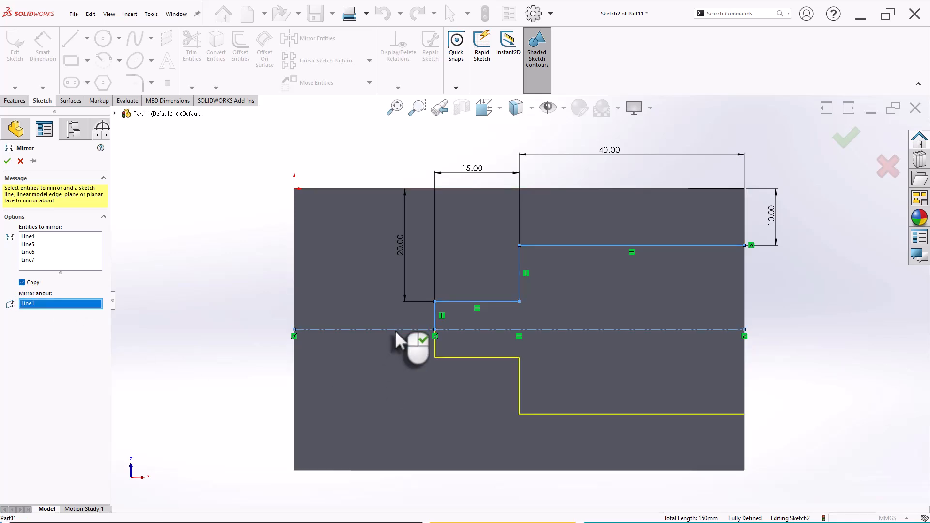
right_click(395, 339)
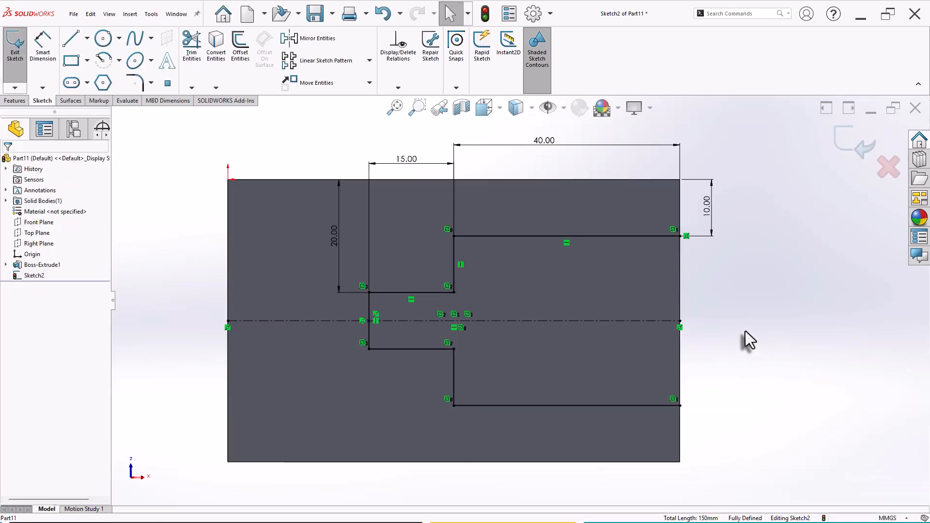
- Close the slot profile with a 30 mm vertical line joining the open ends at the block's short edge
middle_click_drag(752, 325, 748, 327)
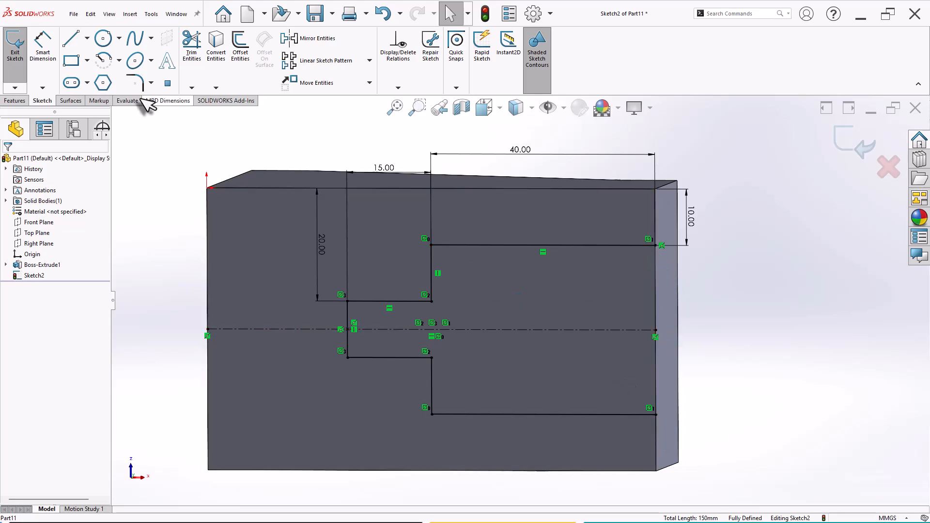
left_click(70, 39)
left_click(655, 246)
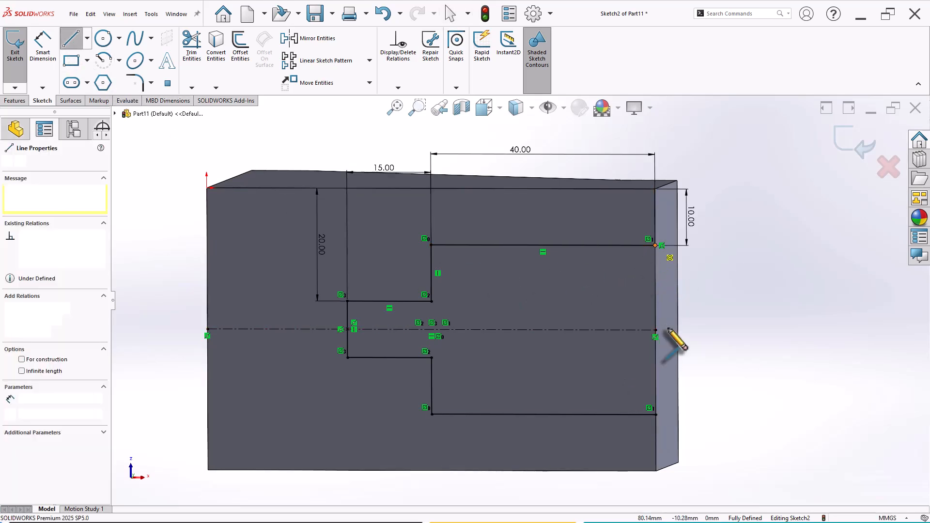
left_click(655, 415)
right_click(732, 266)
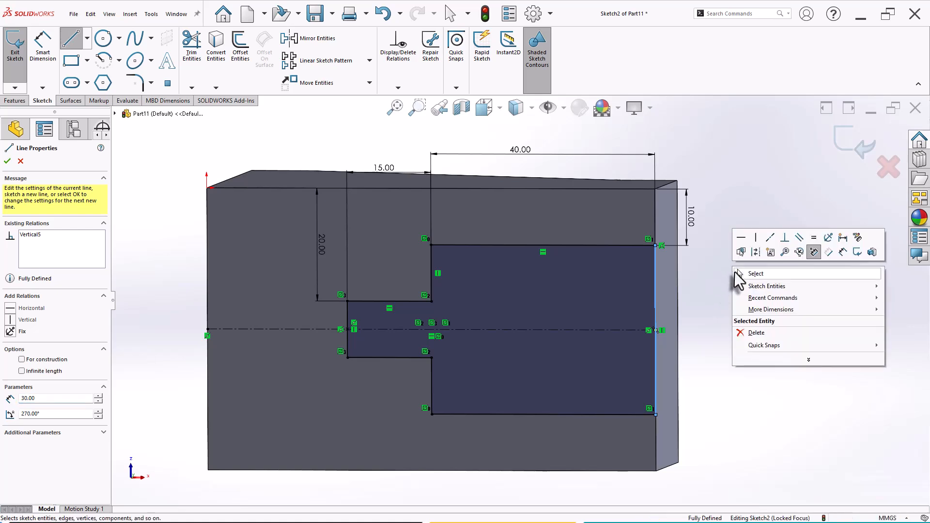
left_click(746, 272)
- Set up an extruded cut of the stepped slot profile with the Up To Next end condition
left_click(19, 101)
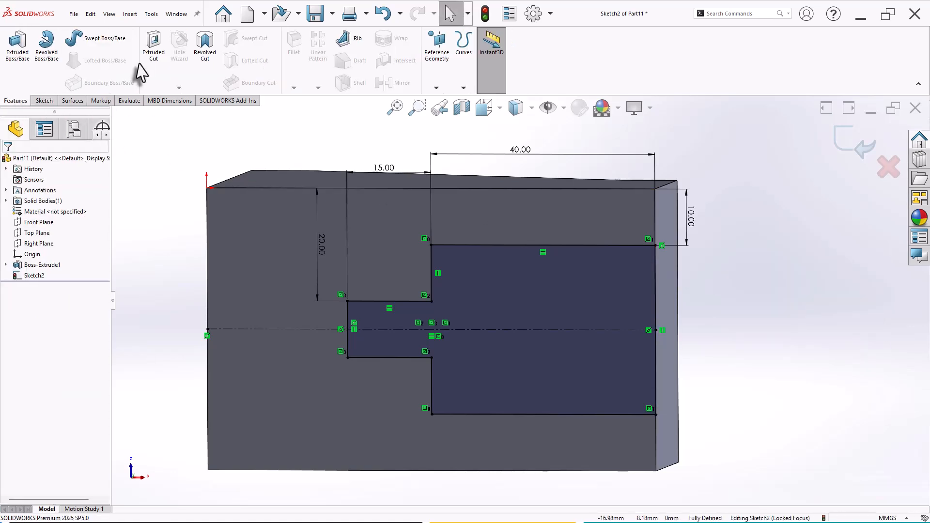
left_click(154, 46)
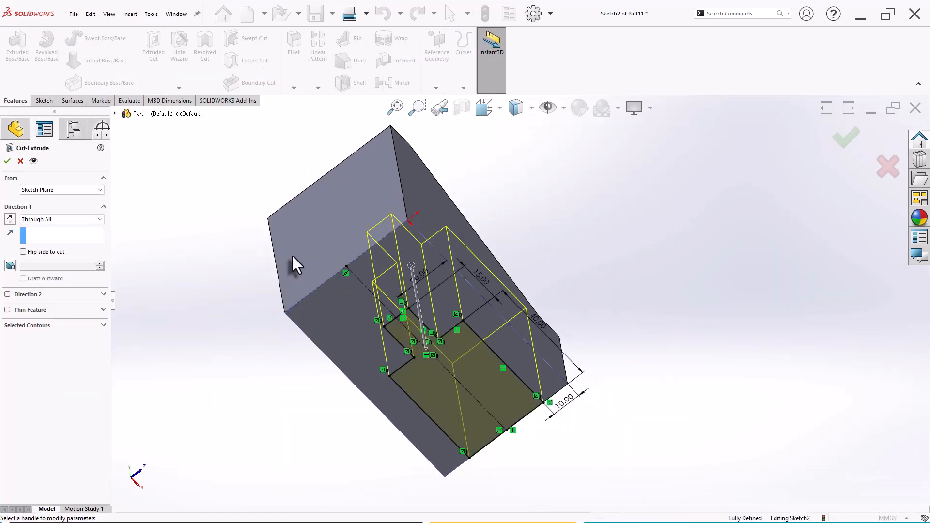
left_click(63, 220)
left_click(62, 234)
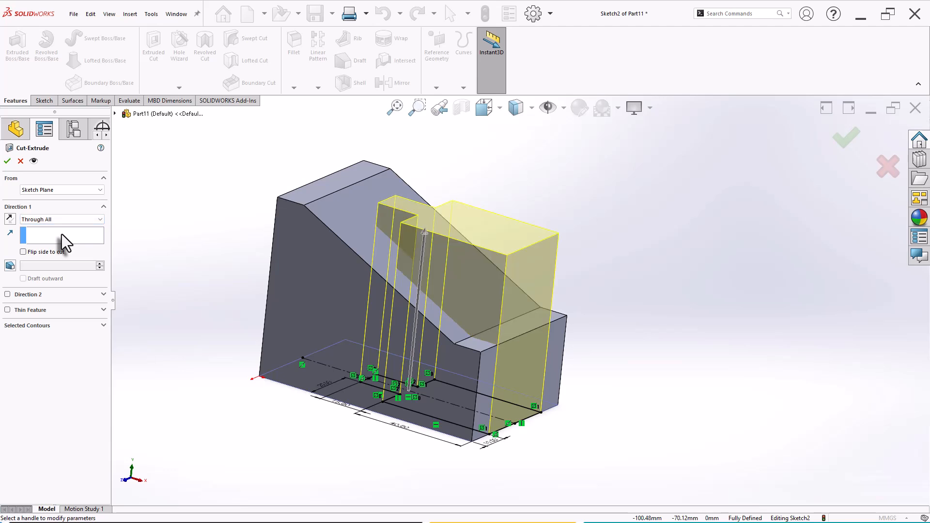
left_click(64, 220)
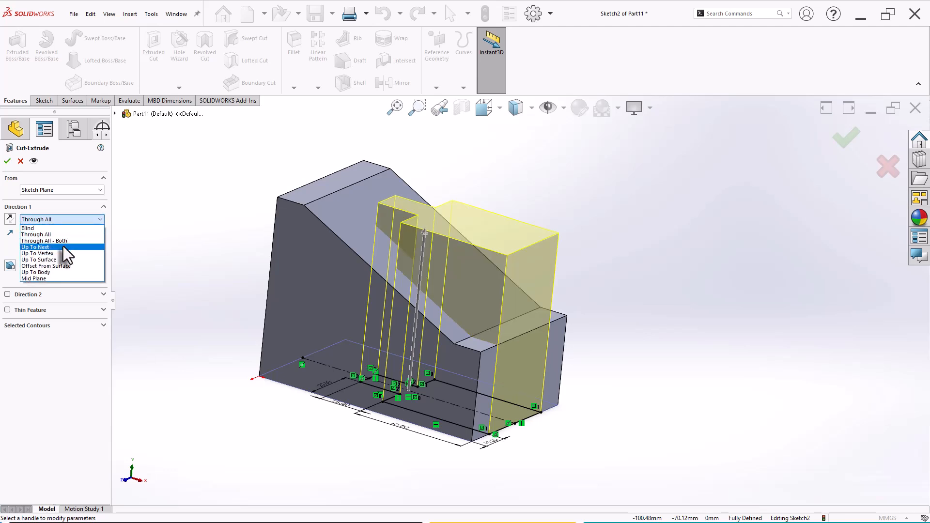
left_click(63, 247)
middle_click_drag(154, 234, 133, 220)
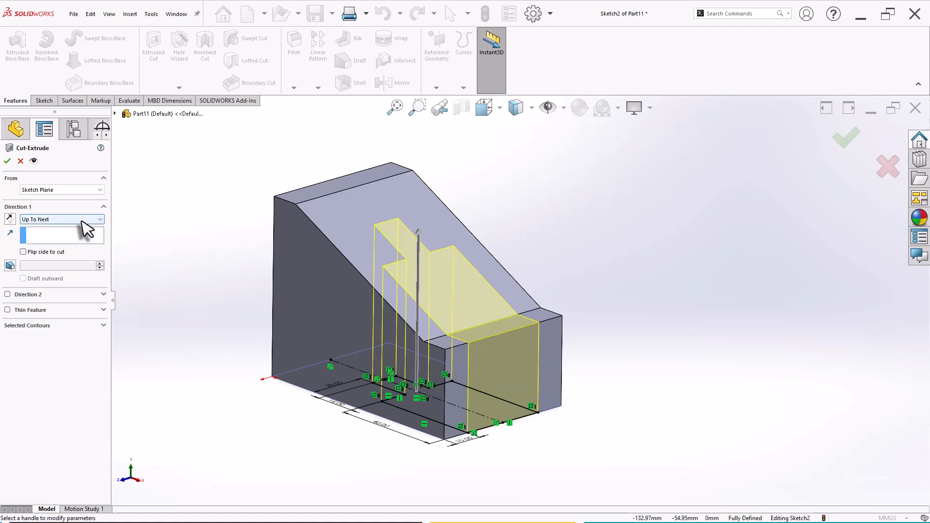
- Try the Through All end condition on the slot cut, and return to Up To Next
left_click(78, 220)
left_click(72, 235)
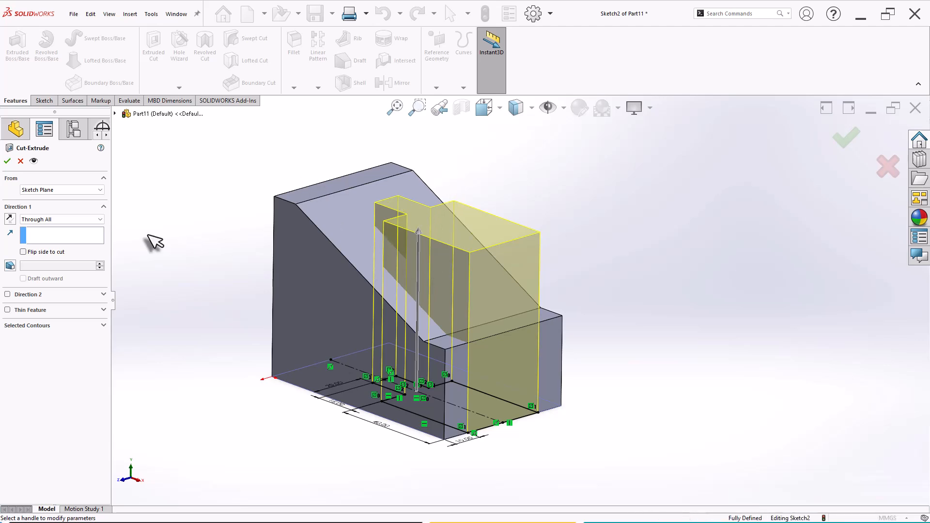
left_click(57, 220)
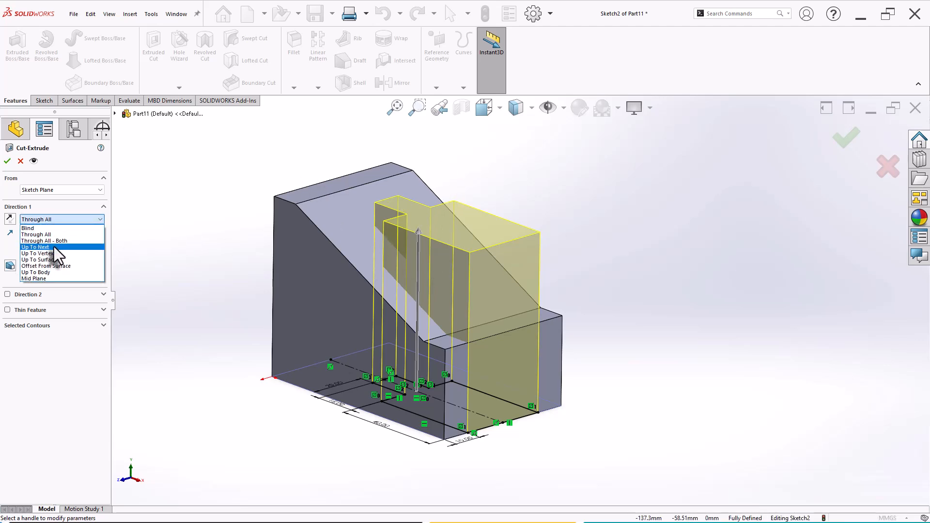
left_click(54, 247)
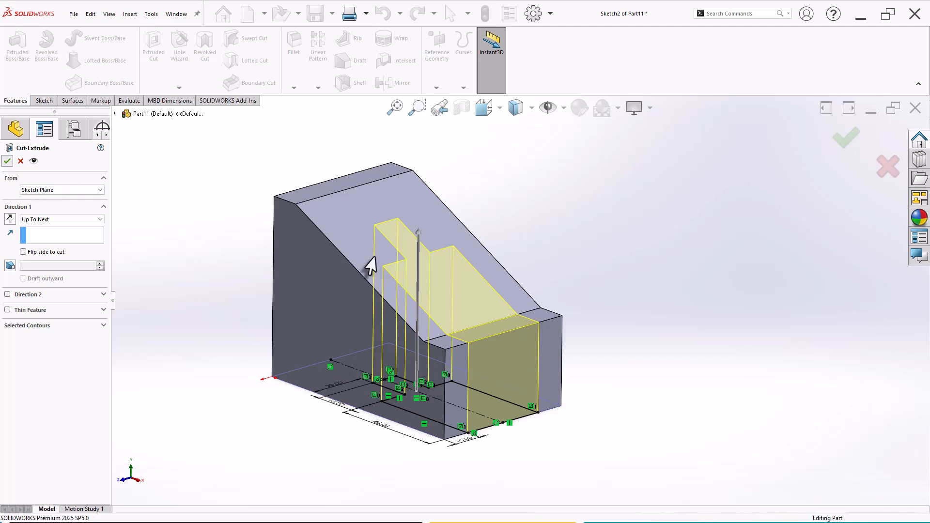
- Complete the slot cut and show the wedge block in isometric view
key("Return")
left_click(529, 245)
key("ctrl+7")
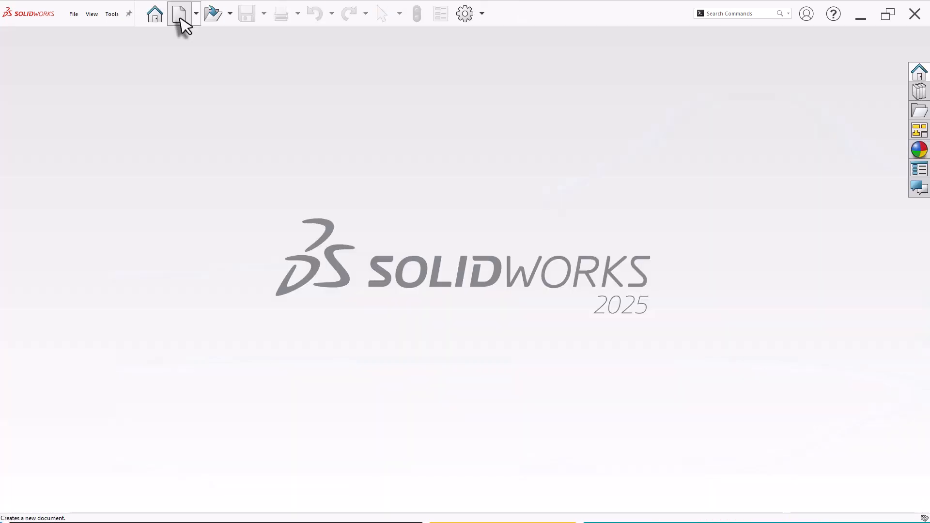
- Create a new part document and set its units to IPS (inch, pound, second)
left_click(179, 15)
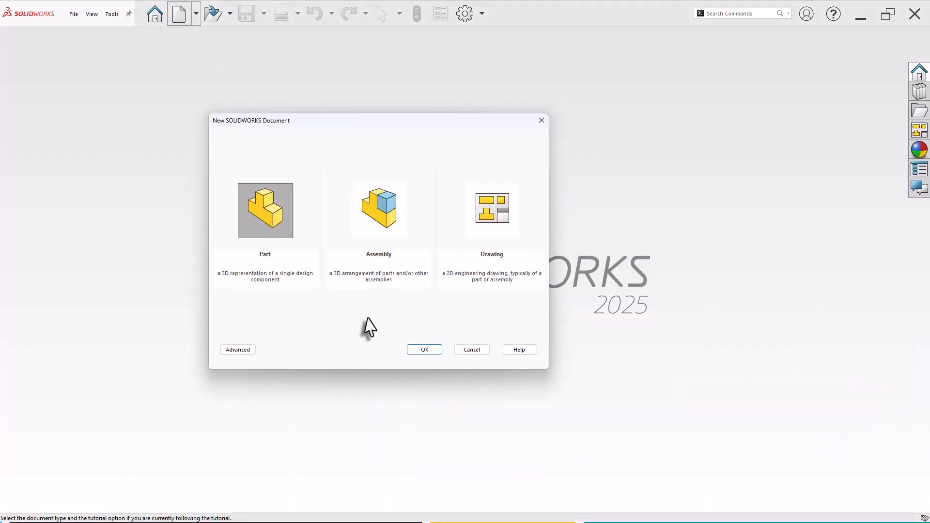
left_click(416, 350)
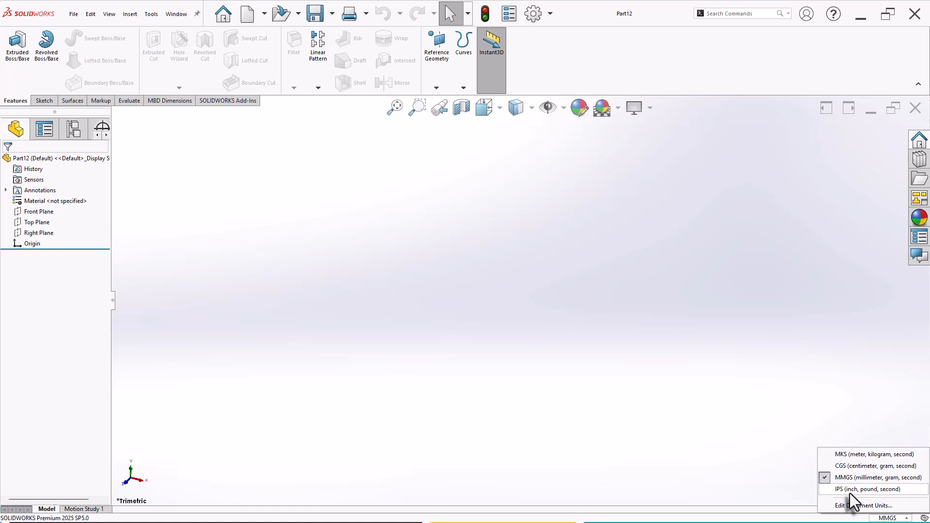
left_click(849, 492)
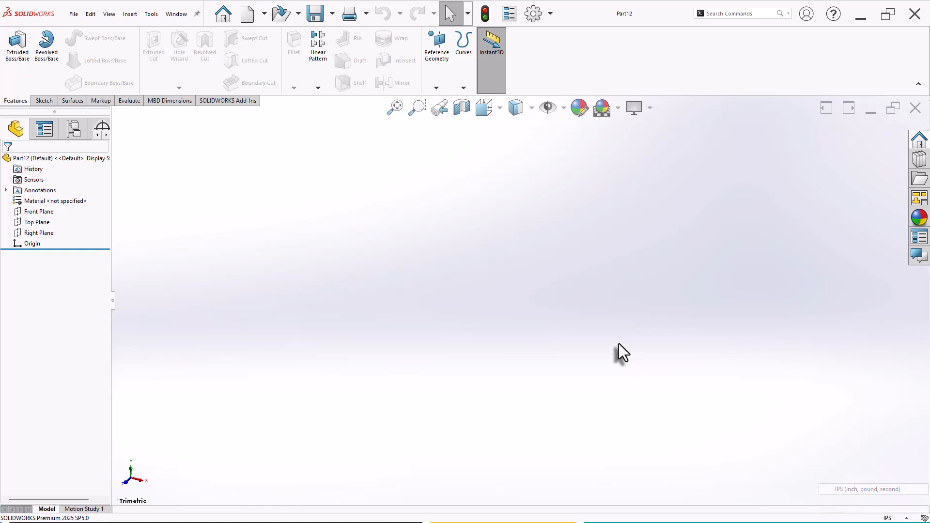
- On the Right Plane, sketch a horizontal midpoint line centered on the origin
left_click(47, 234)
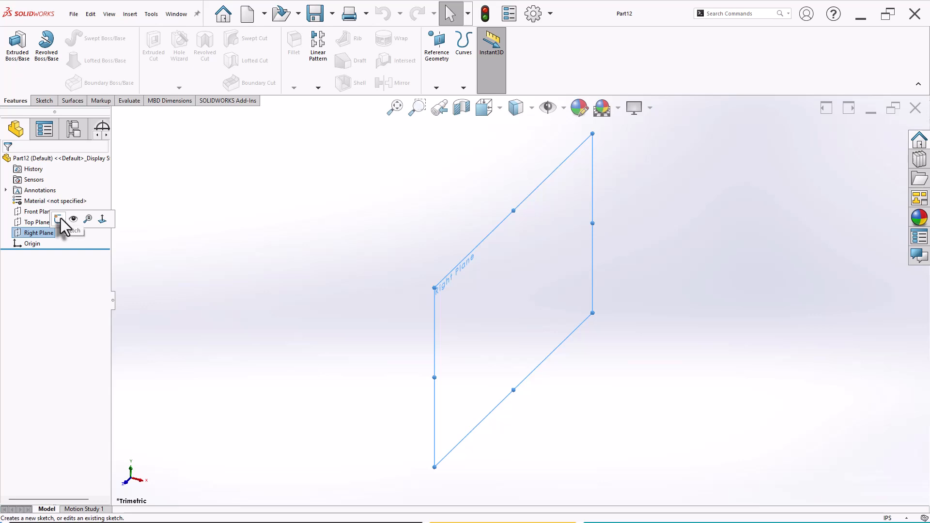
left_click(60, 218)
left_click(86, 38)
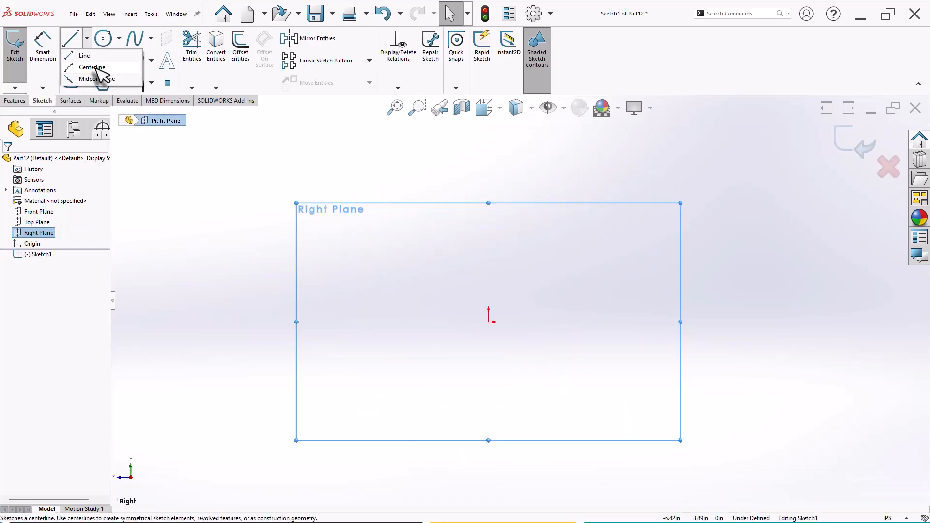
left_click(97, 68)
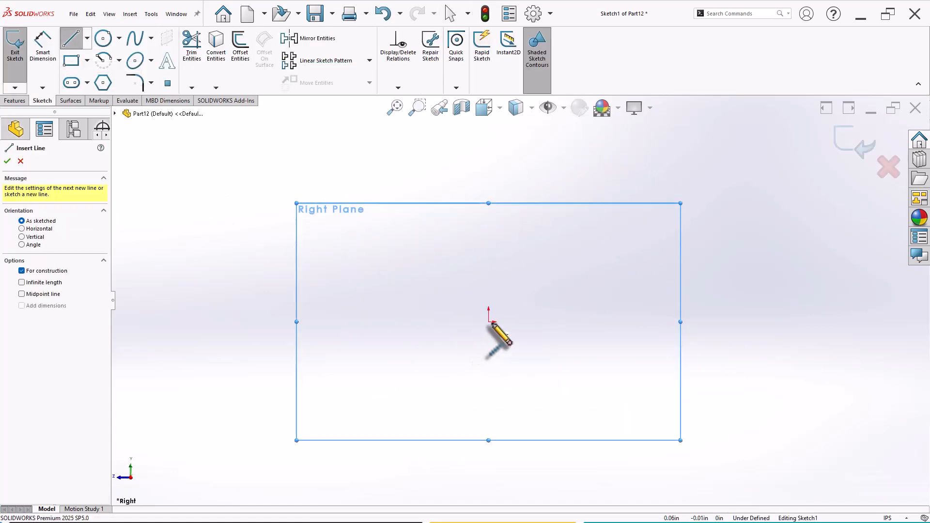
left_click(86, 38)
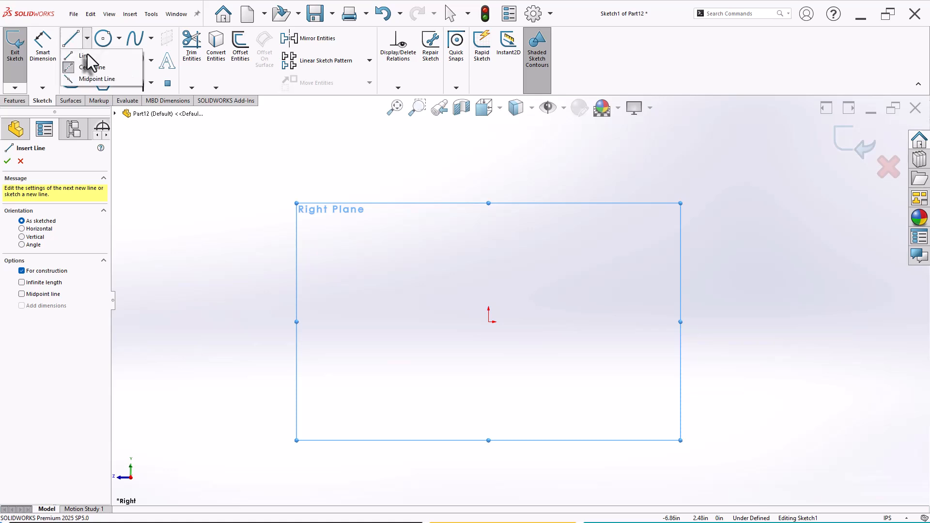
left_click(96, 78)
left_click(488, 322)
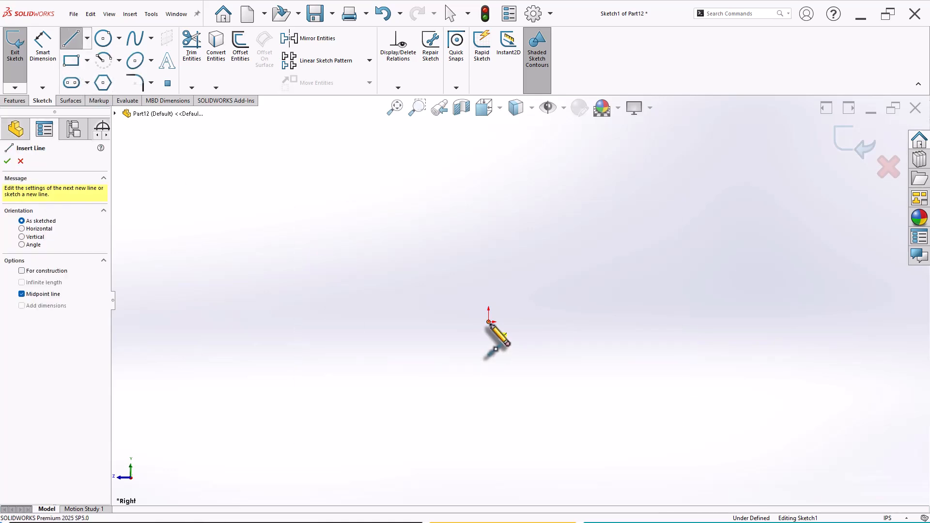
left_click(542, 322)
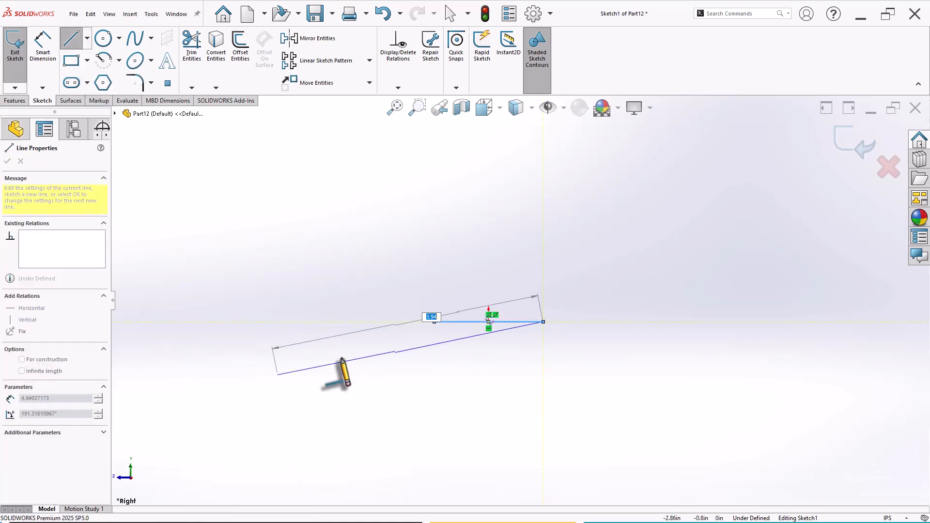
key("Escape")
key("Escape")
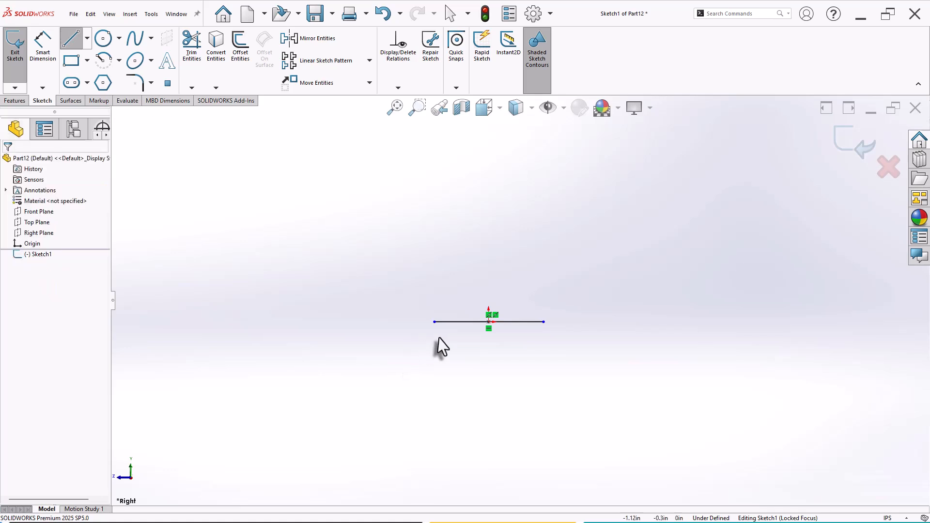
- Convert the horizontal line through the origin to construction geometry
left_click_drag(415, 290, 639, 385)
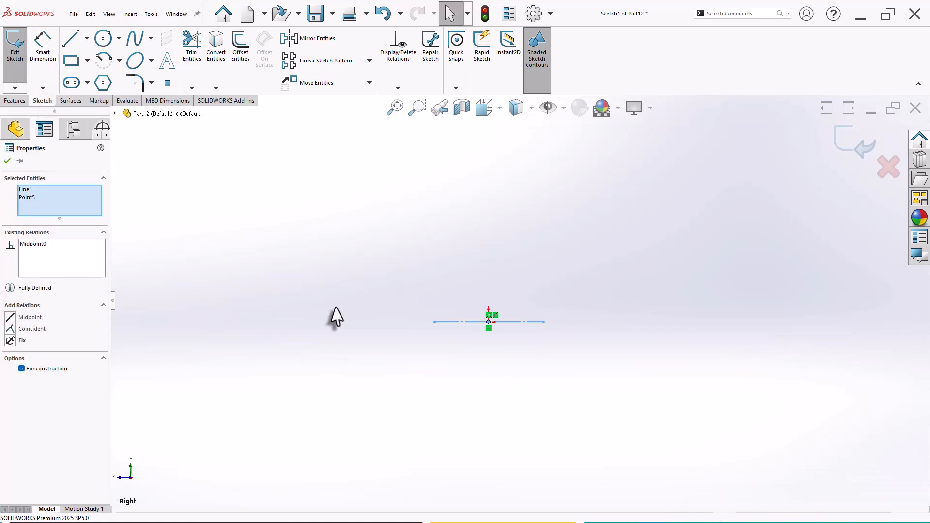
key("Escape")
scroll(638, 235, "down", 3)
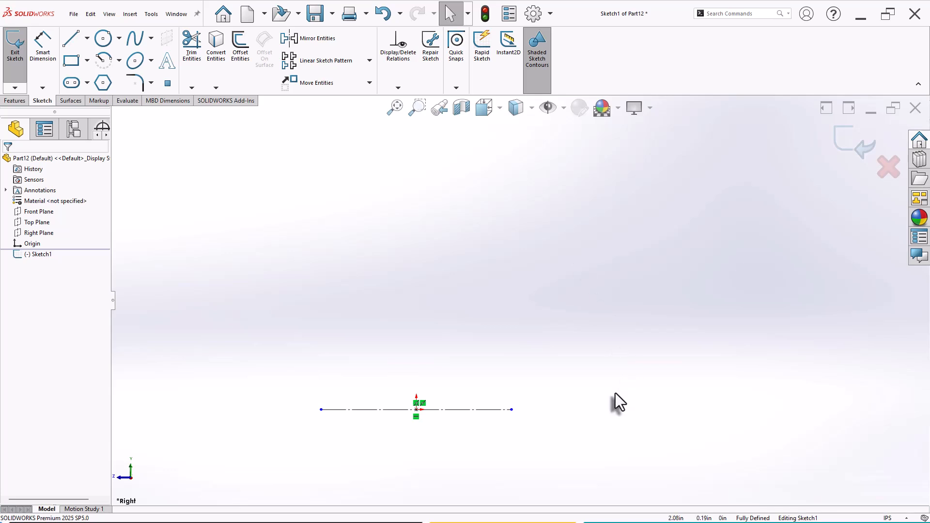
- Sketch a vertical centerline upward from the origin
left_click(87, 38)
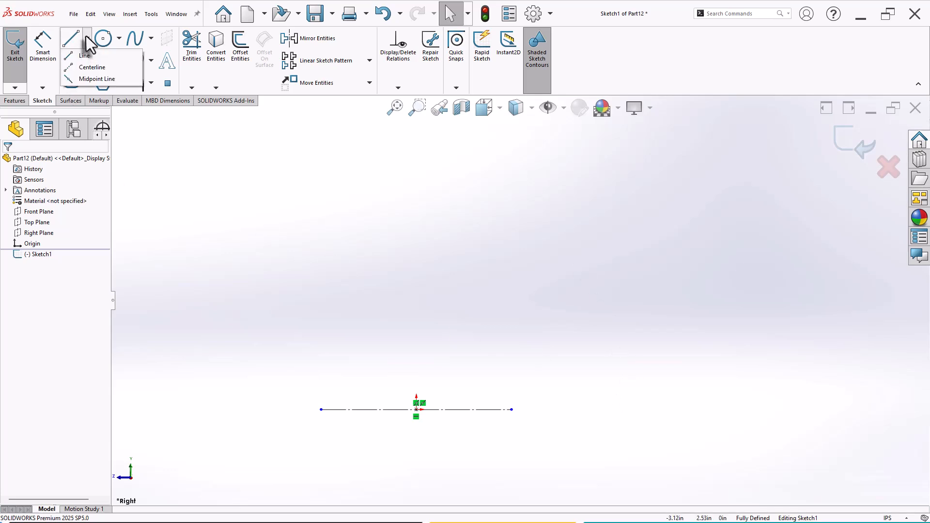
left_click(91, 66)
left_click(416, 409)
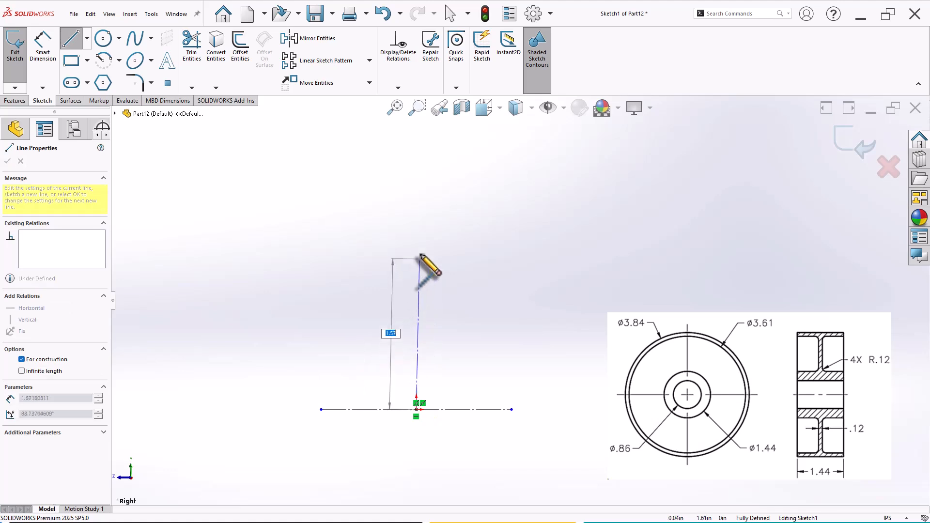
left_click(416, 191)
right_click(453, 191)
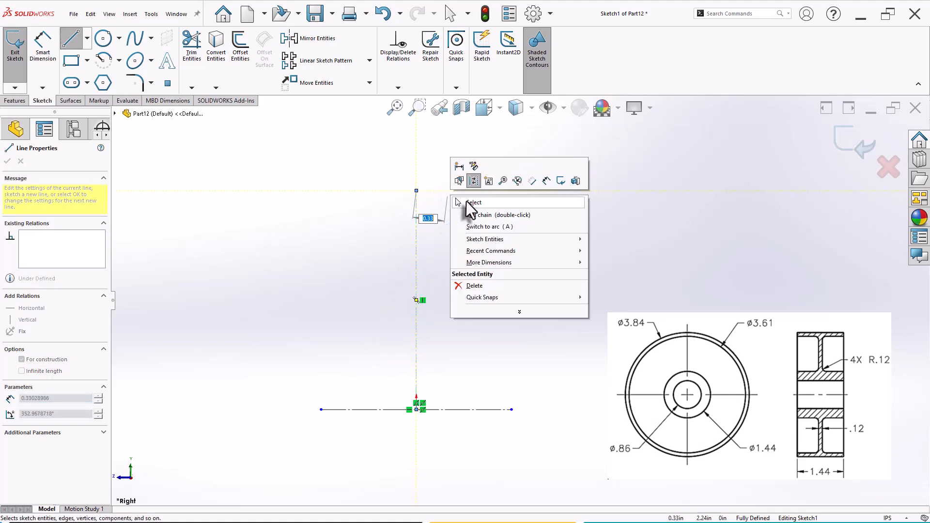
left_click(466, 206)
- Start the wheel's outer profile with a horizontal solid line from a point near the vertical centerline's upper end
left_click(71, 39)
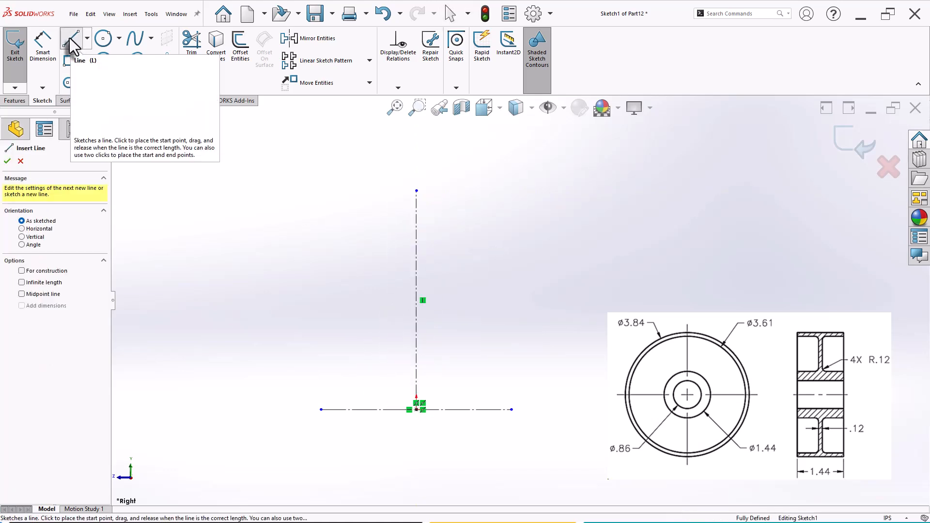
left_click(416, 206)
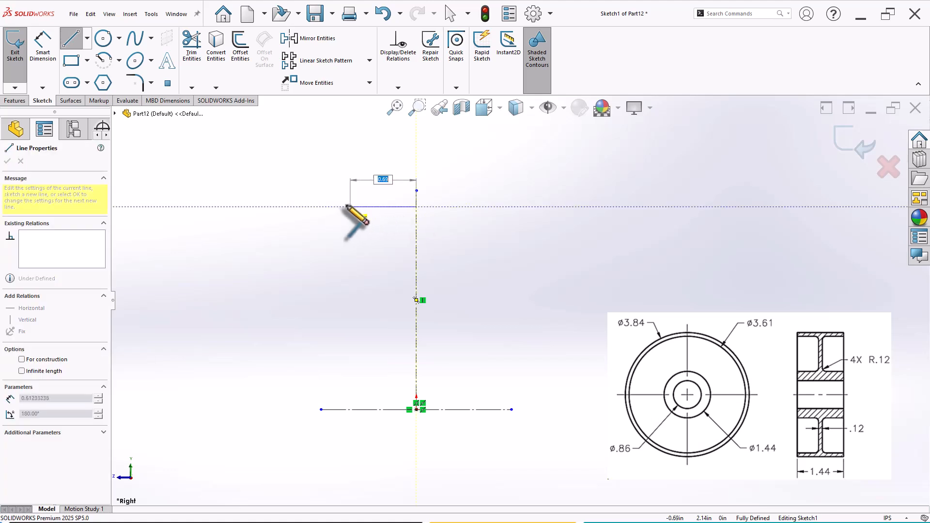
- Sketch the left half of an I-shaped profile from the vertical centerline, about 0.91 in wide with a recess about 0.66 in deep
left_click(329, 206)
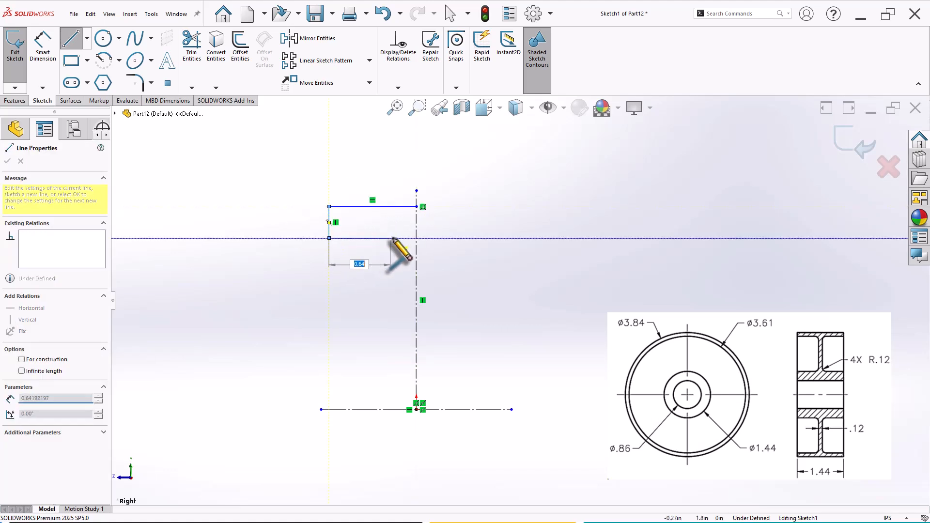
left_click(329, 238)
left_click(392, 238)
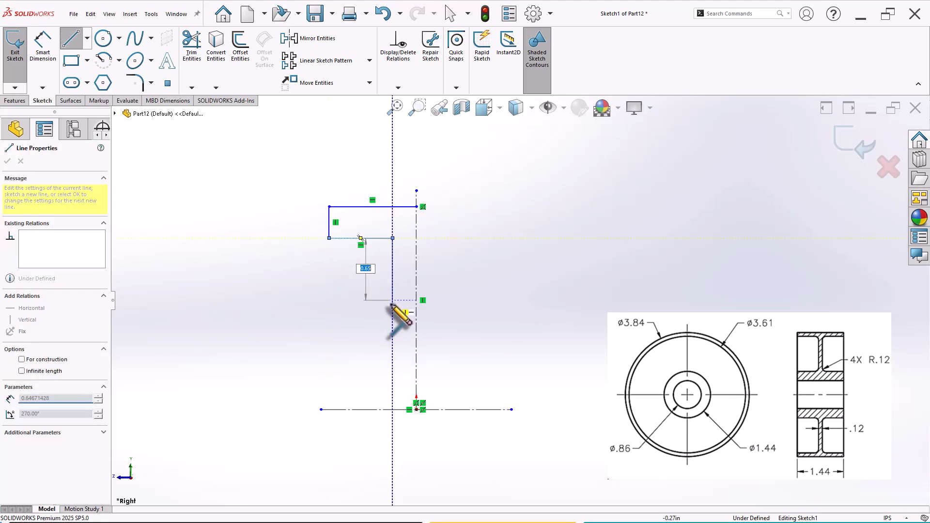
left_click(392, 333)
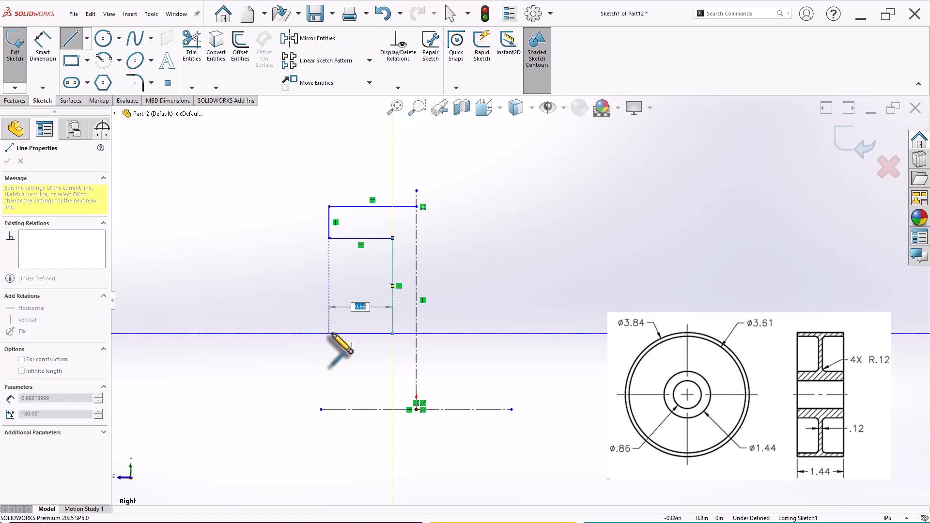
left_click(329, 334)
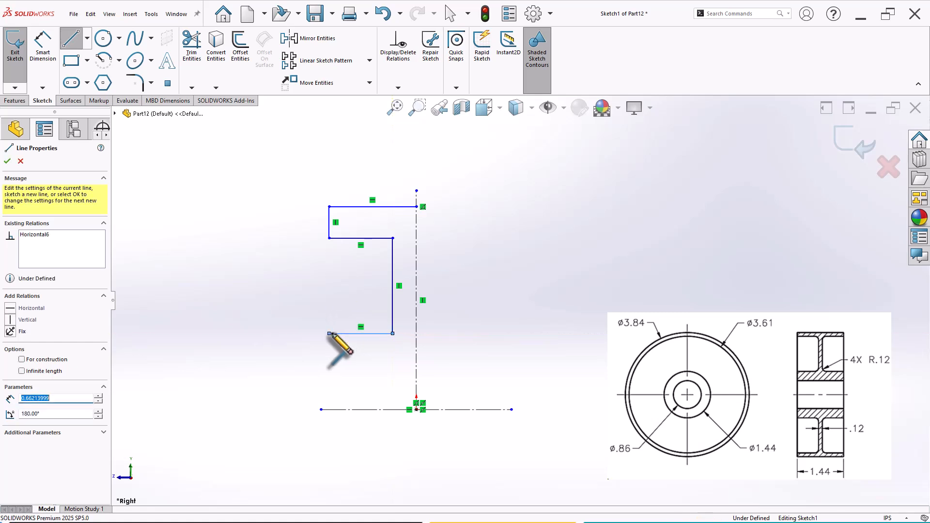
left_click(329, 366)
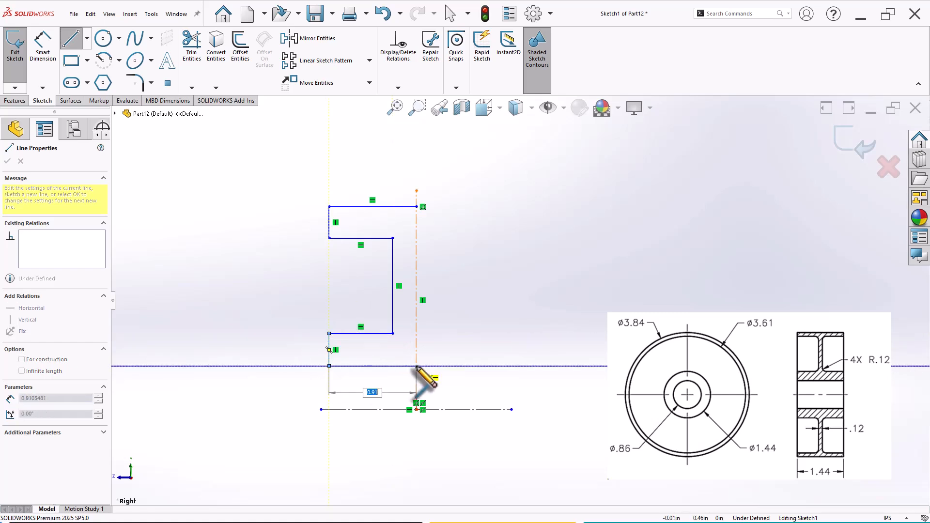
left_click(416, 367)
right_click(286, 234)
left_click(293, 234)
- Mirror all seven profile lines about the vertical centerline, keeping the originals
scroll(540, 303, "down", 1)
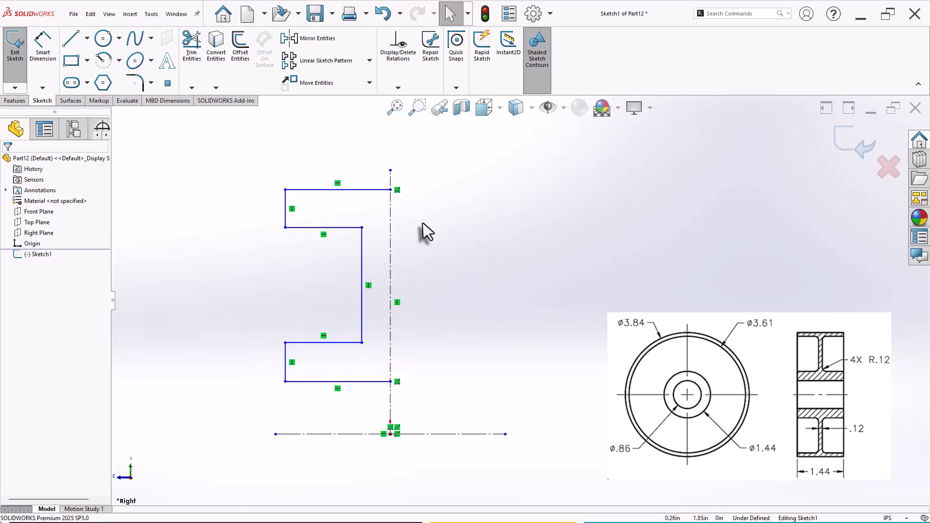
left_click(307, 39)
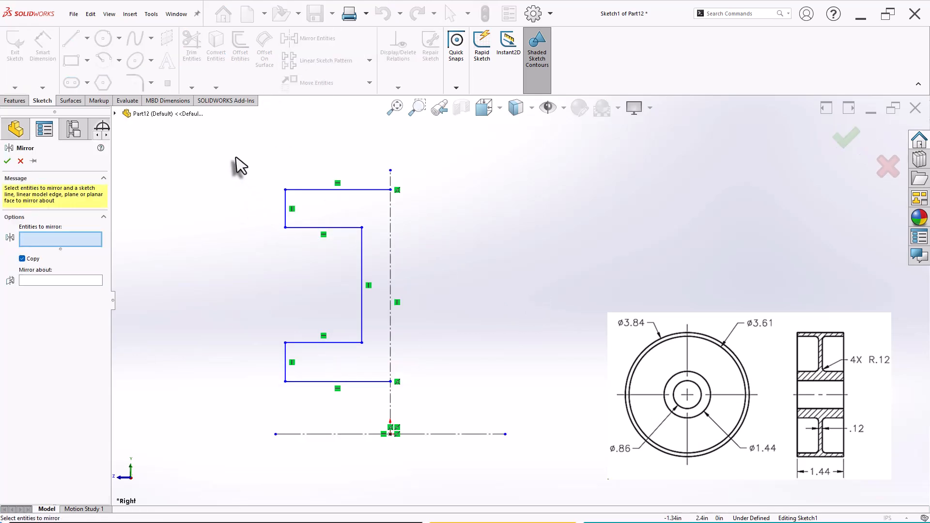
mouse_move(234, 155)
left_mouse_down()
mouse_move(348, 331)
mouse_move(415, 396)
left_mouse_up()
right_click(416, 367)
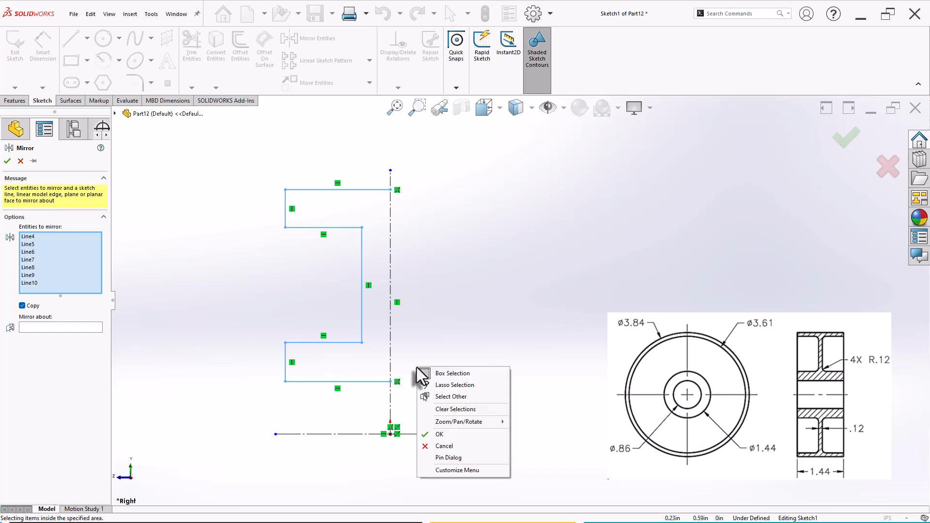
left_click(80, 328)
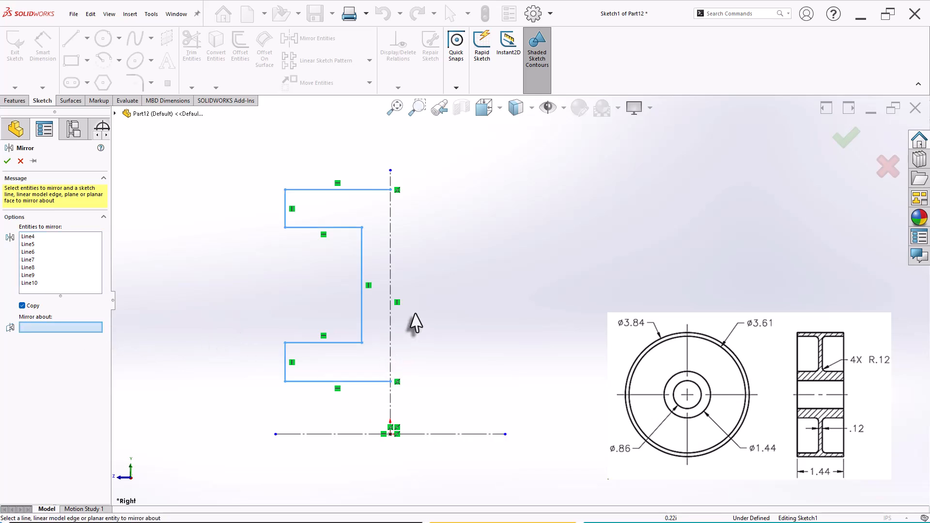
left_click(390, 322)
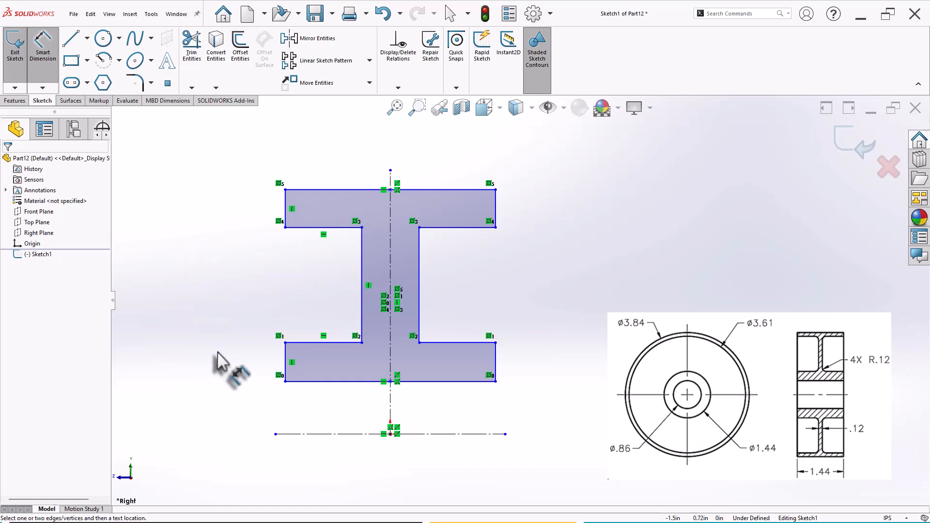
- Dimension the profile's lowest edge as a diameter about the horizontal centerline and set it to 0.86 in
key("z")
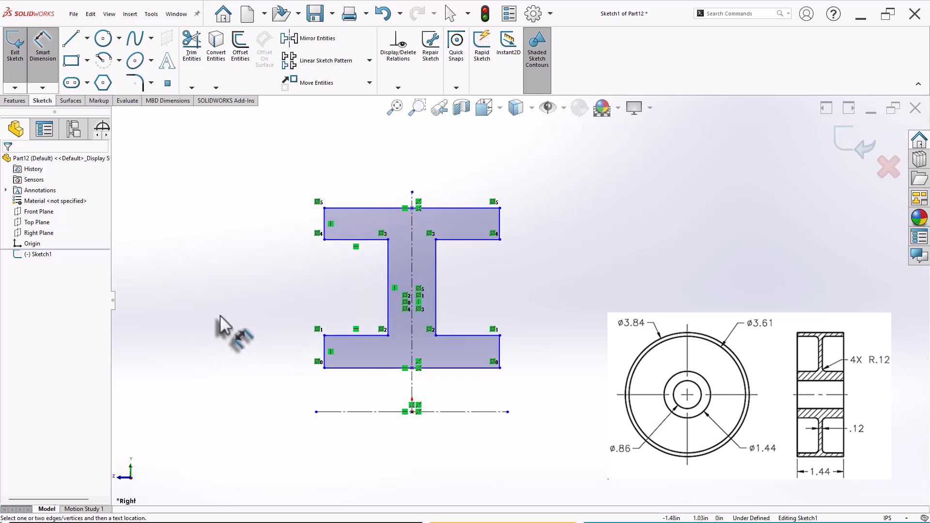
key("z")
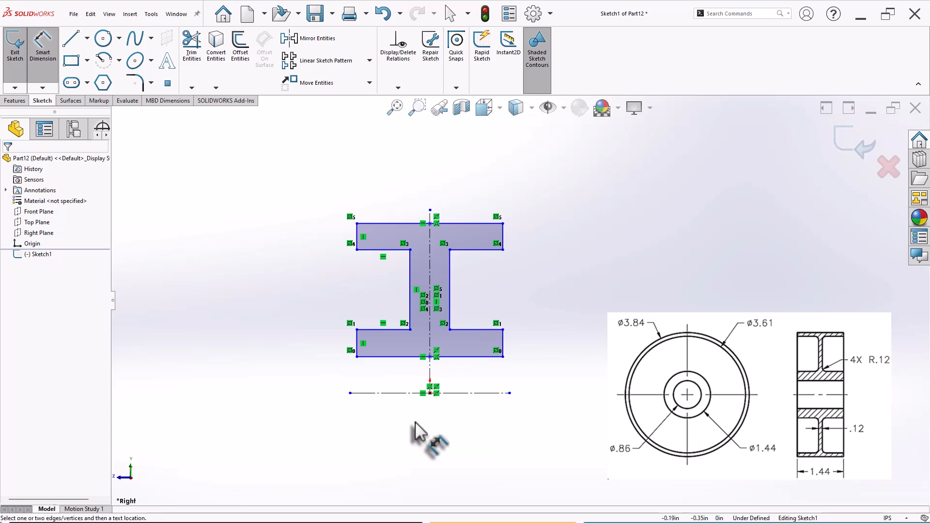
left_click(402, 357)
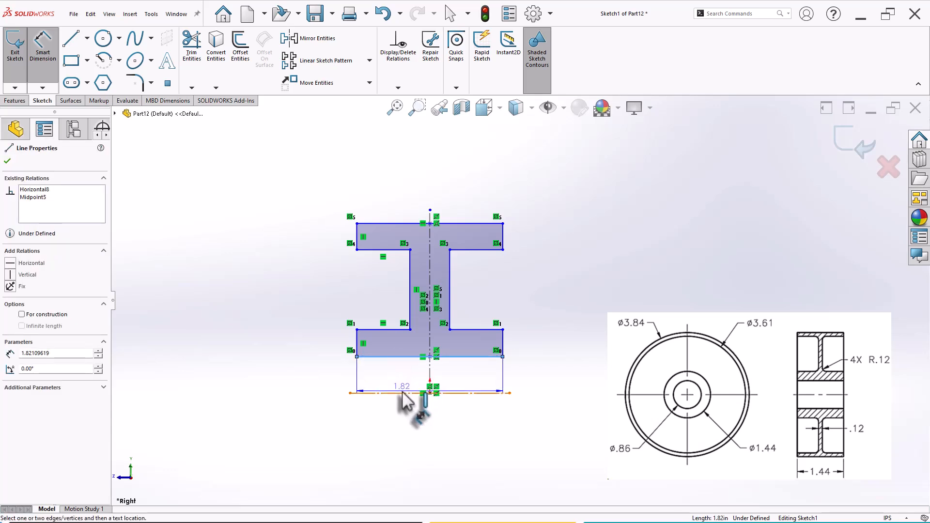
left_click(402, 393)
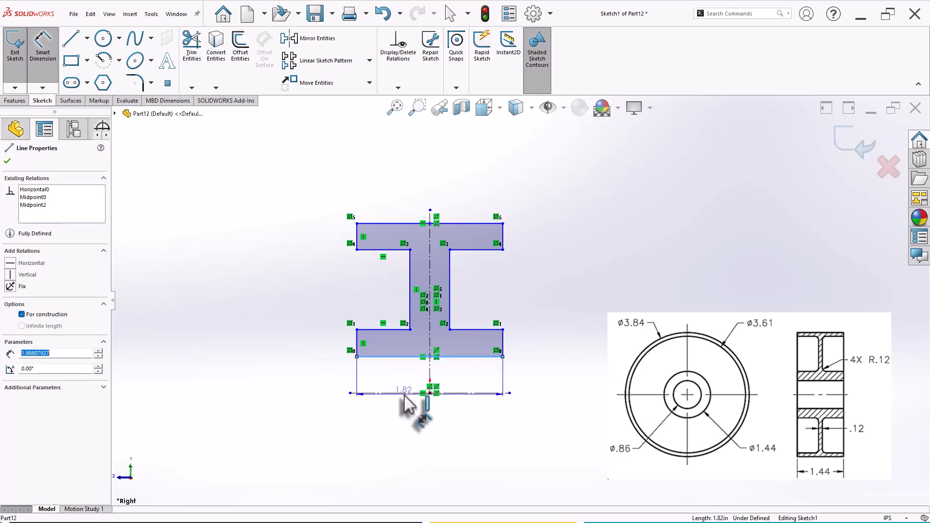
left_click(387, 456)
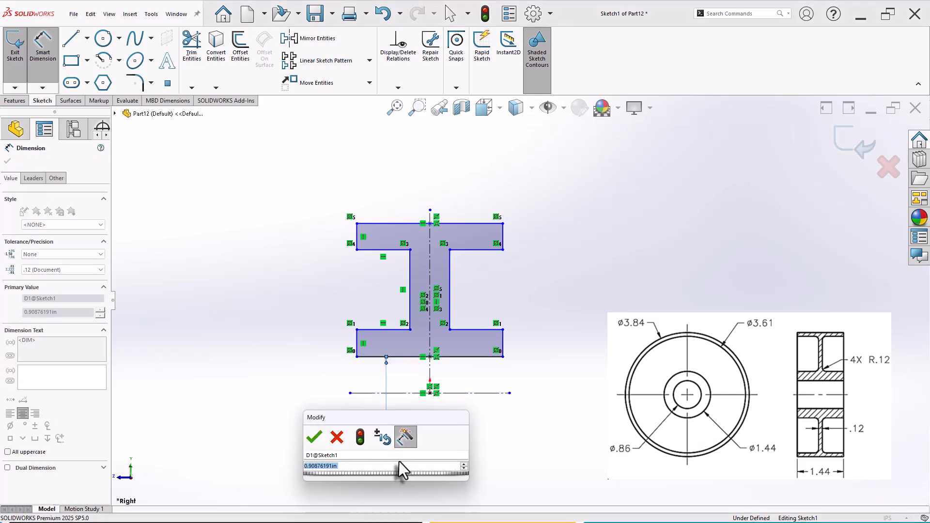
type(".86")
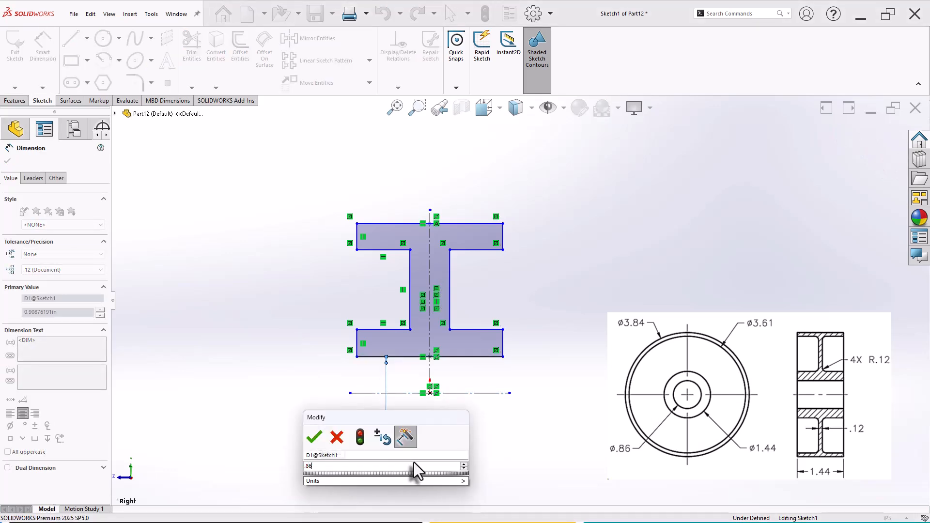
key("Return")
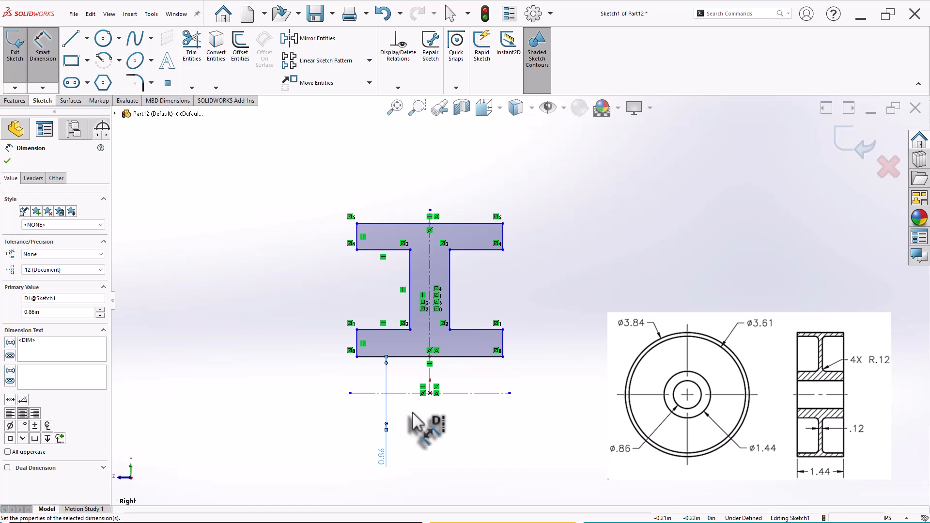
- Dimension the upper edge of the hub as a diameter about the horizontal centerline and set it to 1.44 in
left_click(380, 330)
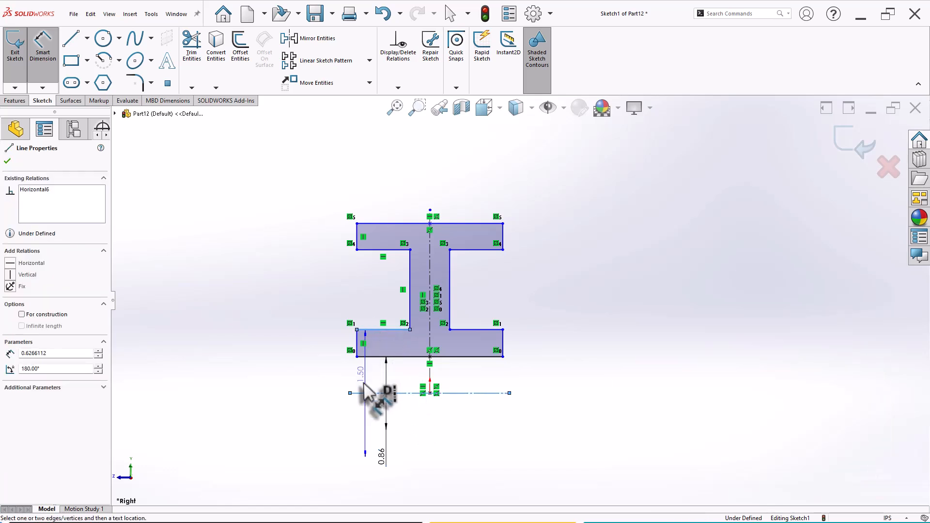
left_click(306, 401)
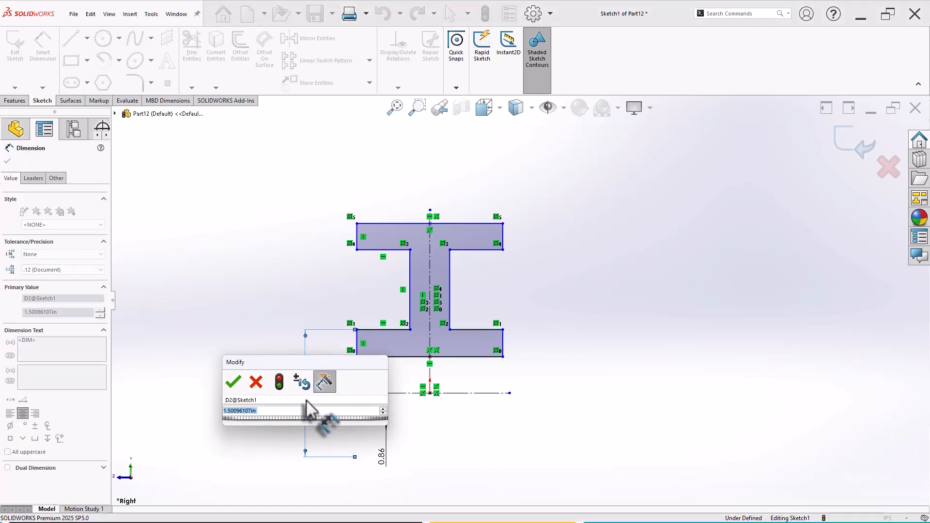
type("1.44")
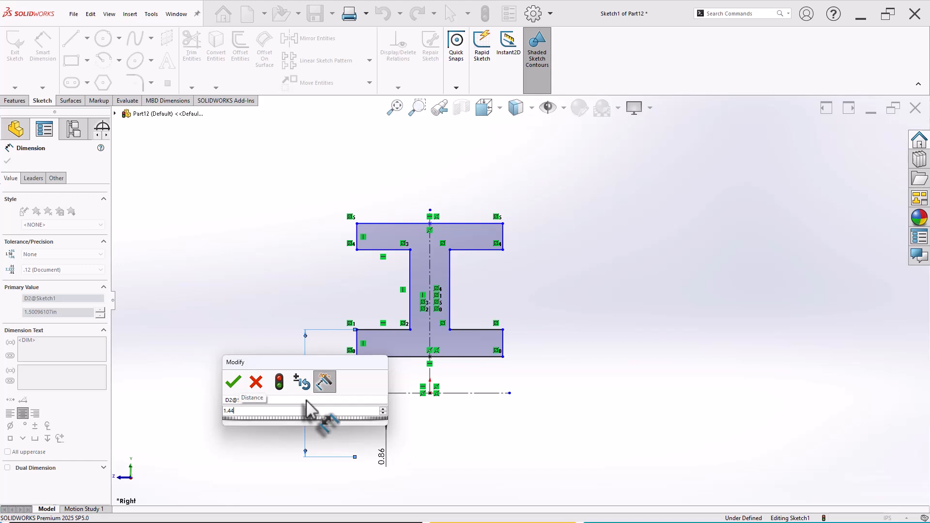
key("Return")
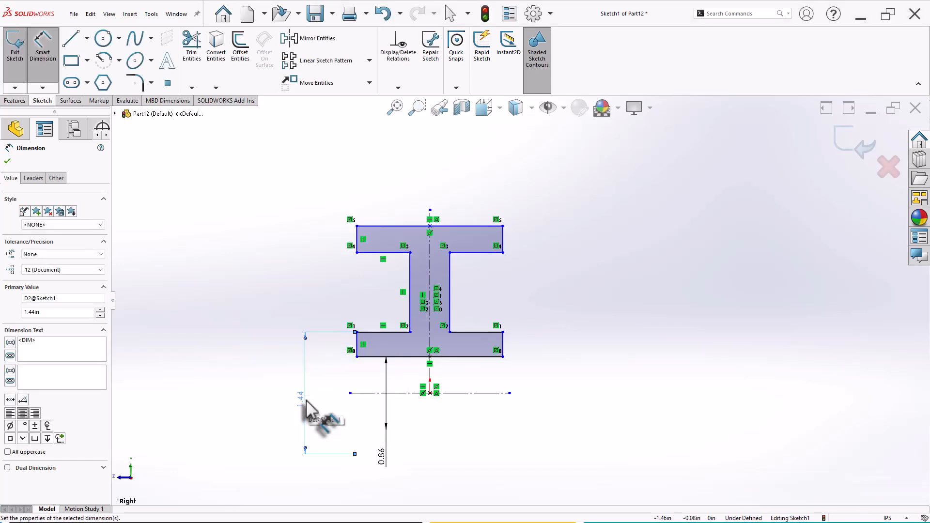
- Dimension the width of the rim's upper edge and set it to 1.44 in
left_click(416, 226)
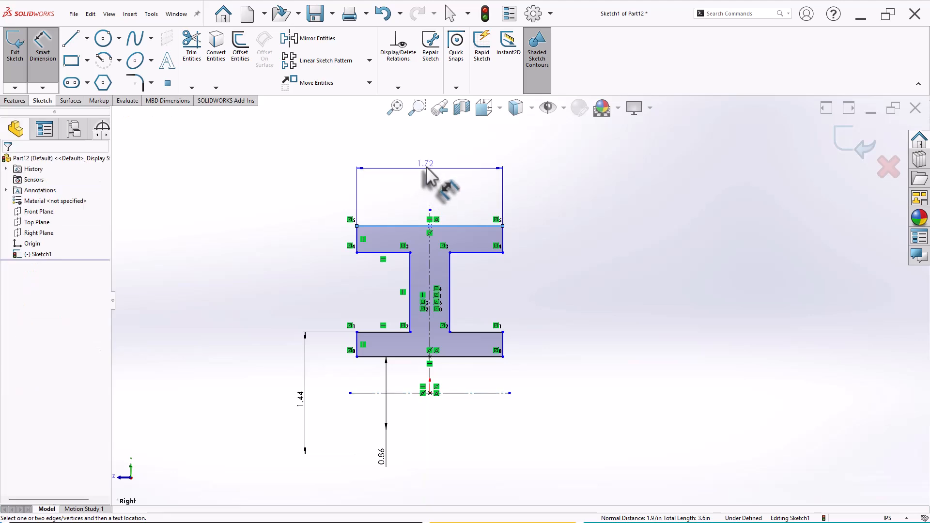
left_click(429, 165)
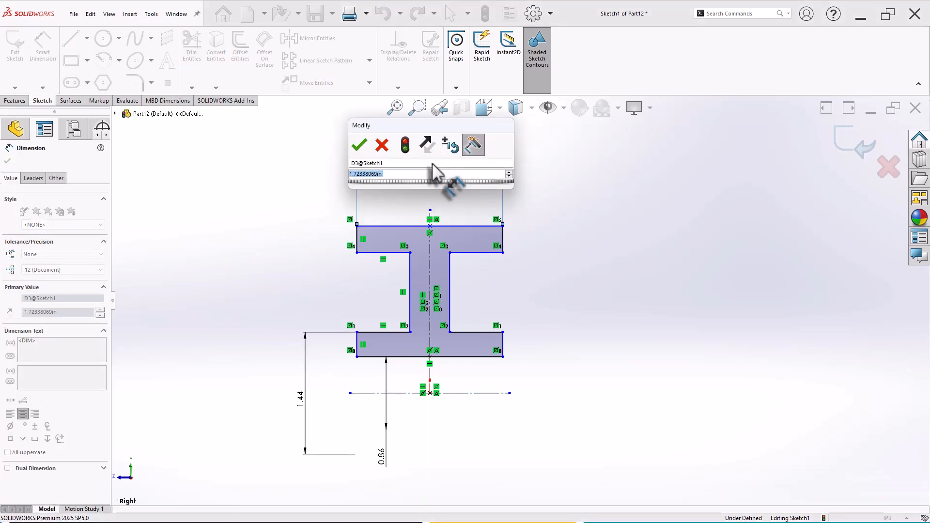
type("1.44")
key("Return")
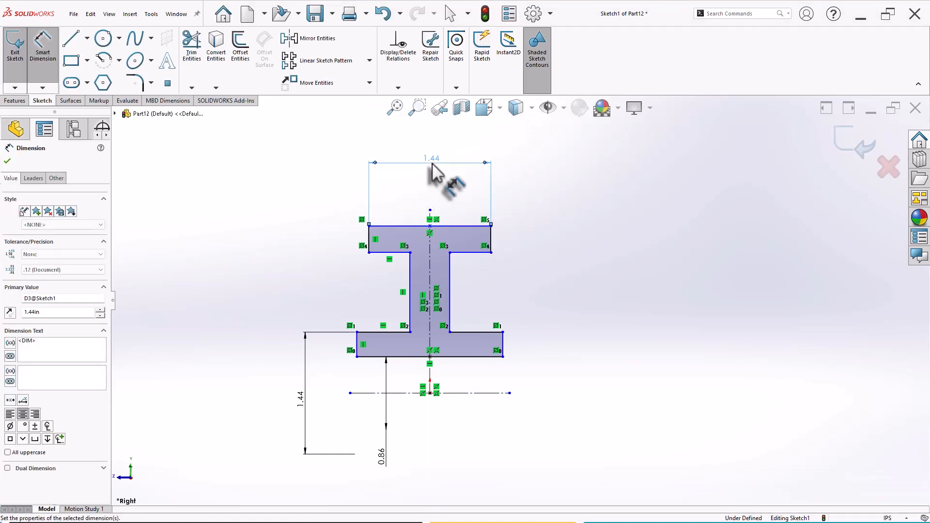
left_click(577, 312)
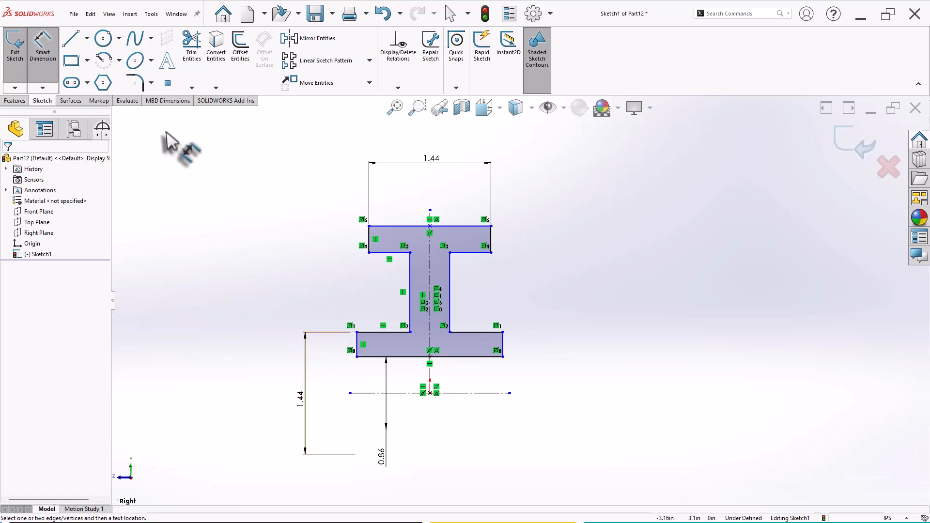
- Dimension the rim's inner edge as a diameter about the horizontal centerline and set it to 3.61 in
left_click(383, 253)
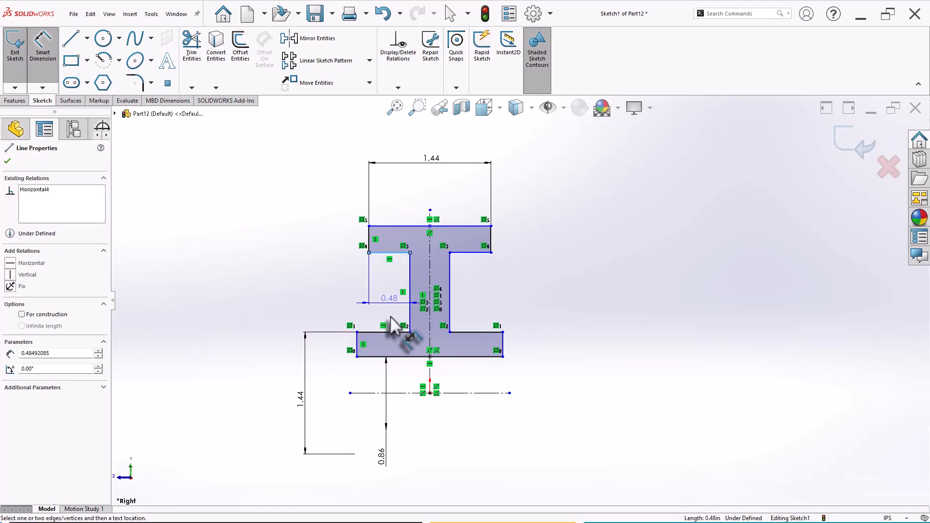
left_click(407, 393)
left_click(563, 431)
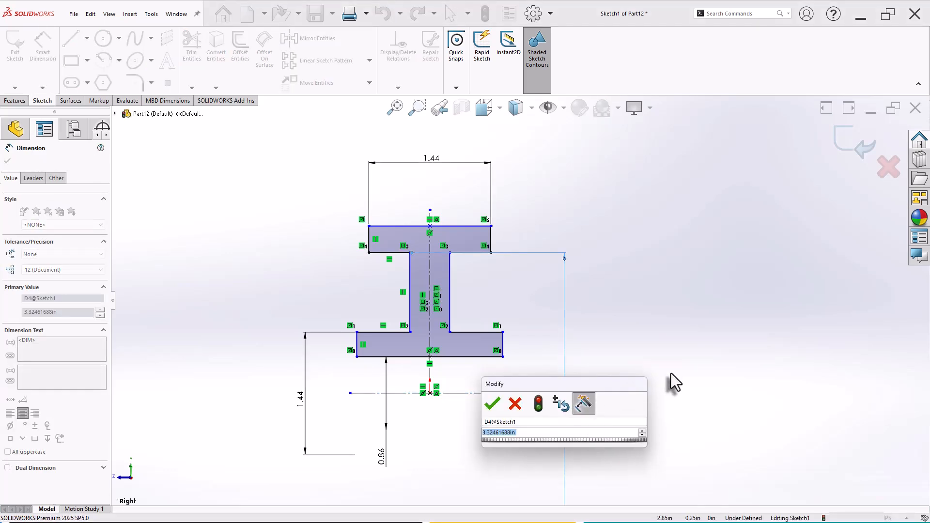
key("Return")
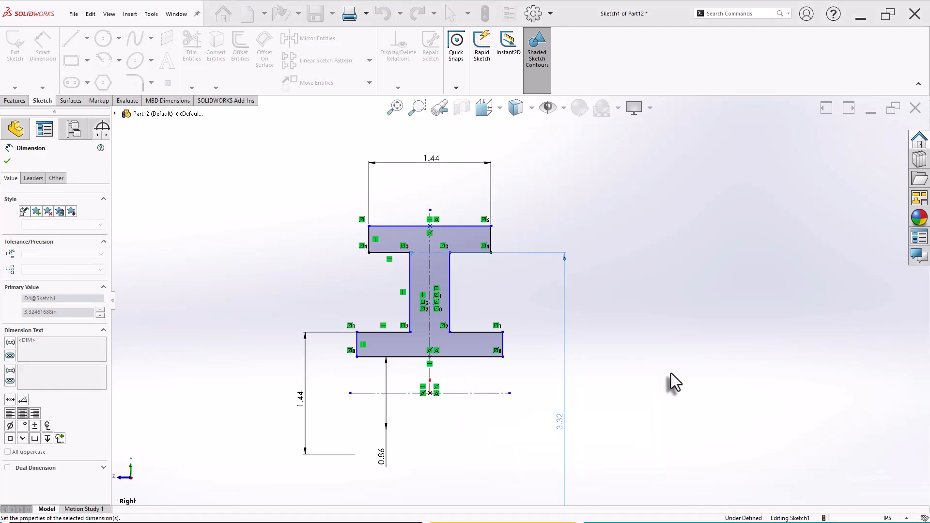
- Dimension the rim's outer edge as a diameter about the horizontal centerline and set it to 3.84 in
left_click(459, 226)
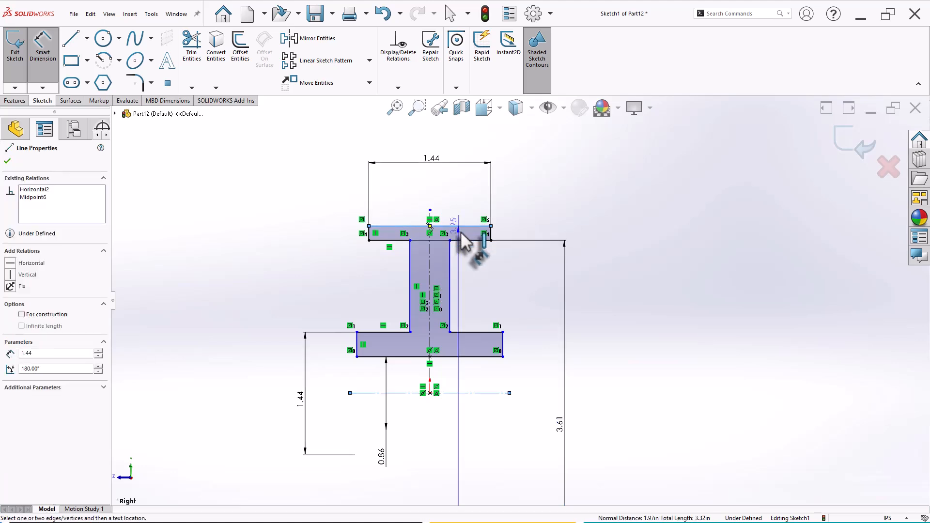
left_click(601, 411)
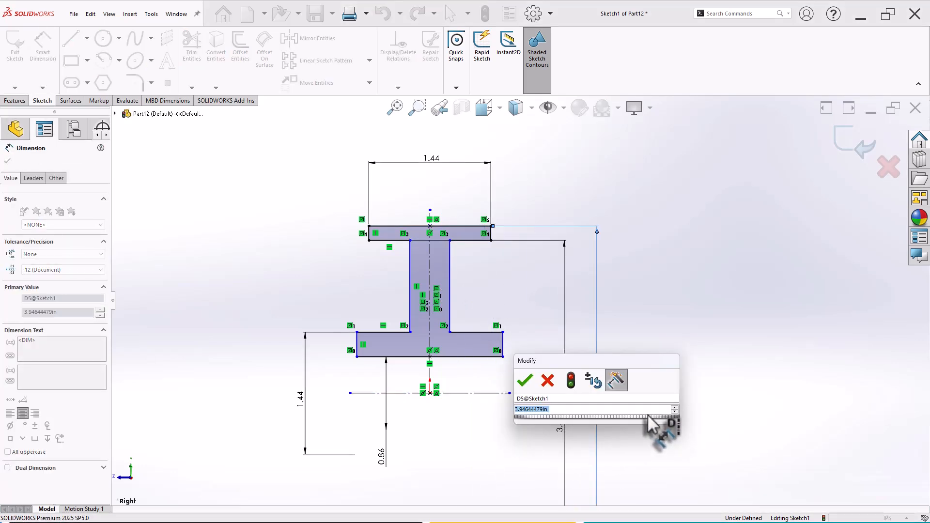
type("3.88")
key("Return")
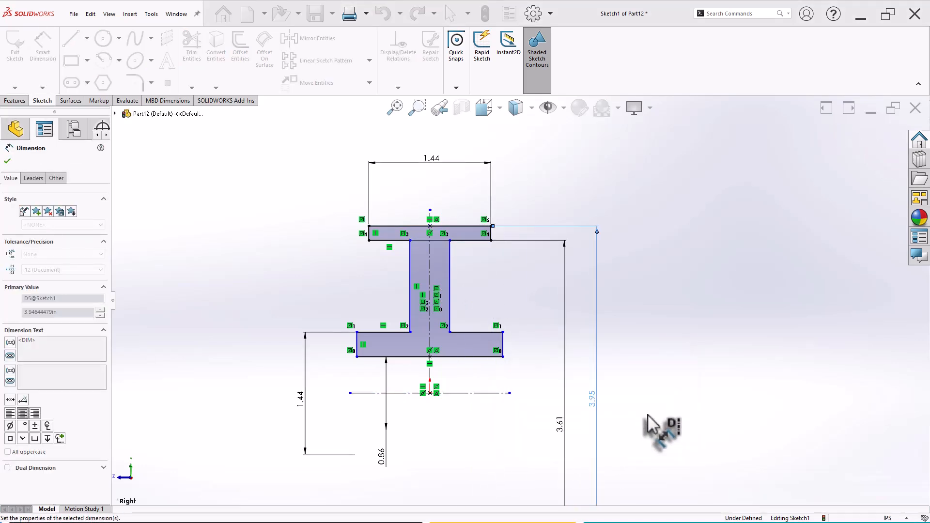
left_click(648, 415)
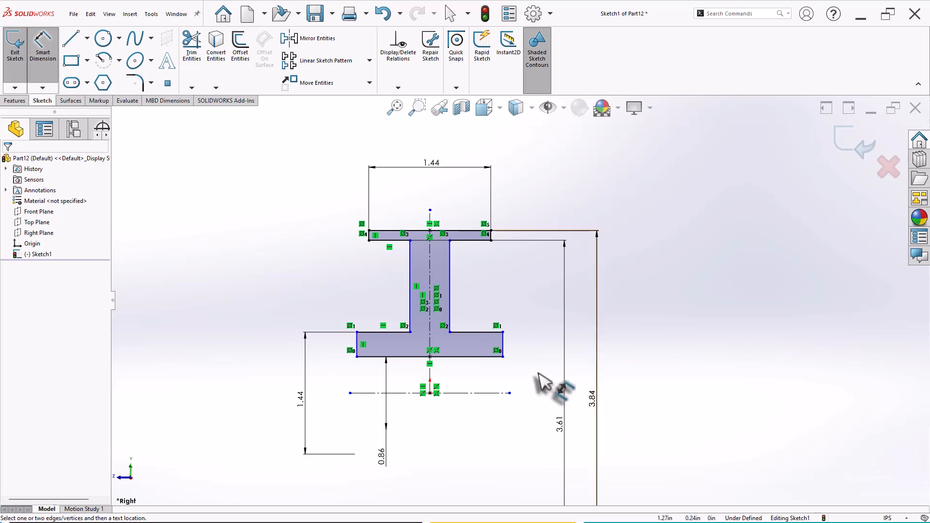
- Dimension the thickness of the vertical web between its two side edges and set it to 0.12 in
scroll(477, 295, "down", 2)
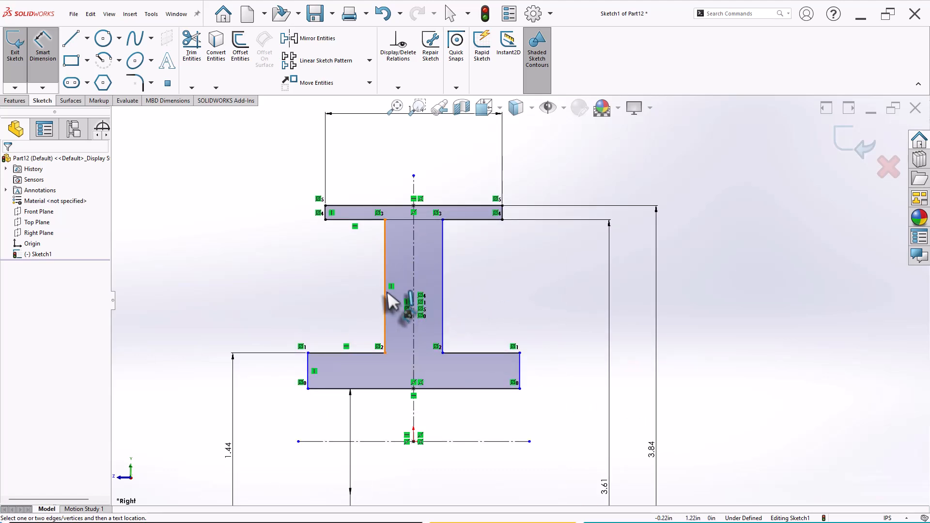
left_click(384, 300)
left_click(444, 290)
left_click(491, 296)
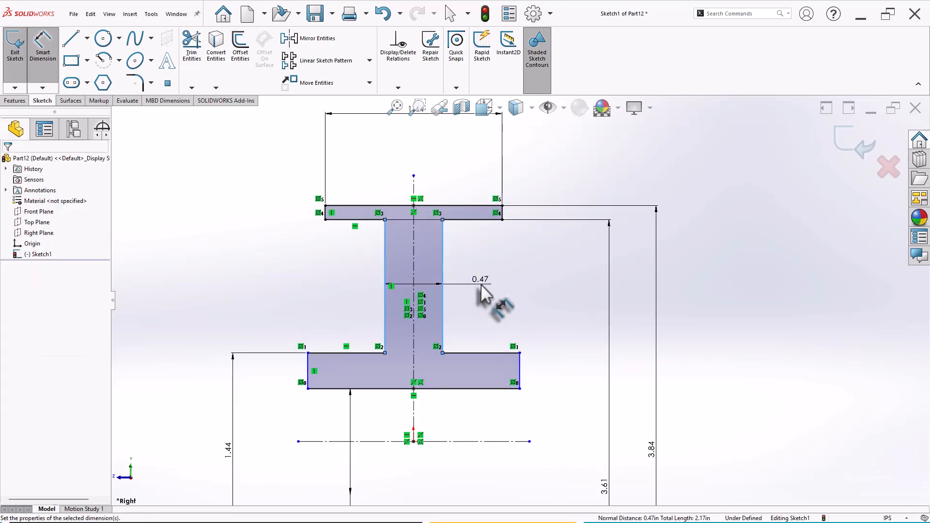
type("0.12")
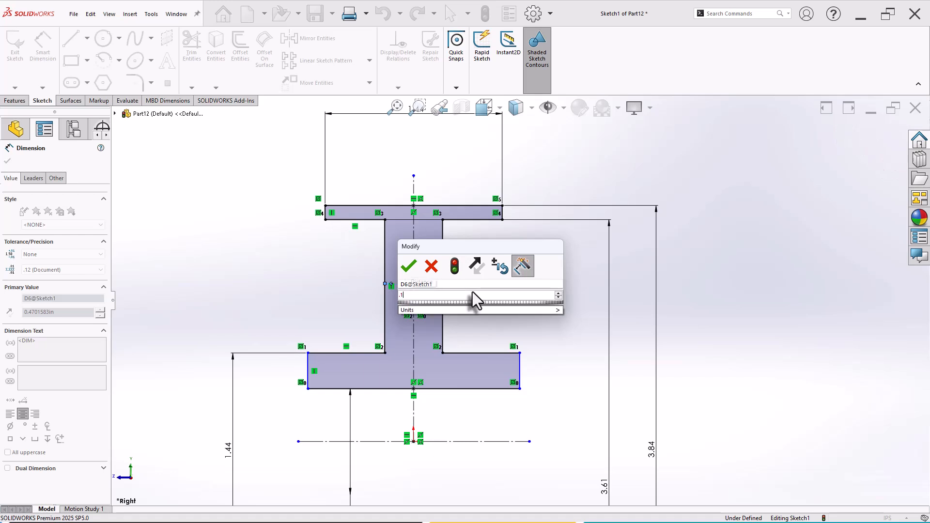
key("Return")
key("Escape")
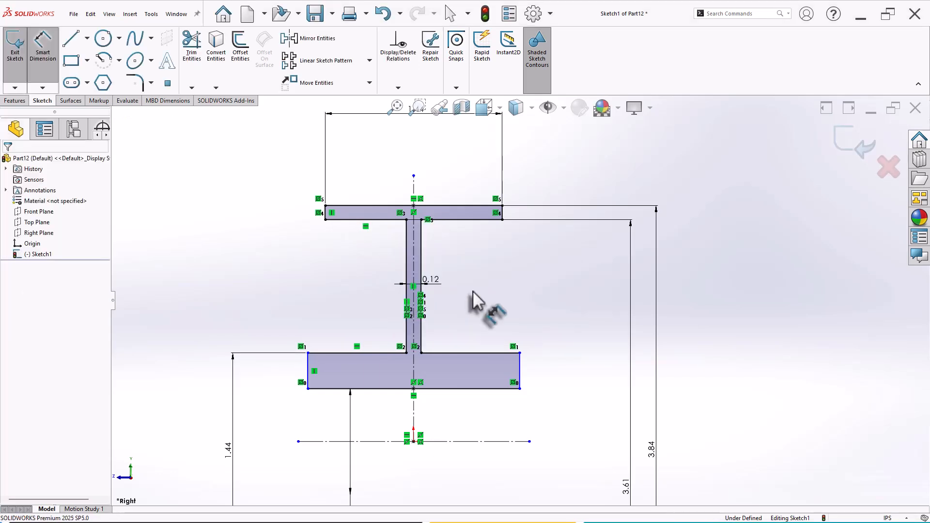
- Narrow the hub from its lower corner and make its side edge collinear with the rim's side edge
scroll(522, 327, "up", 1)
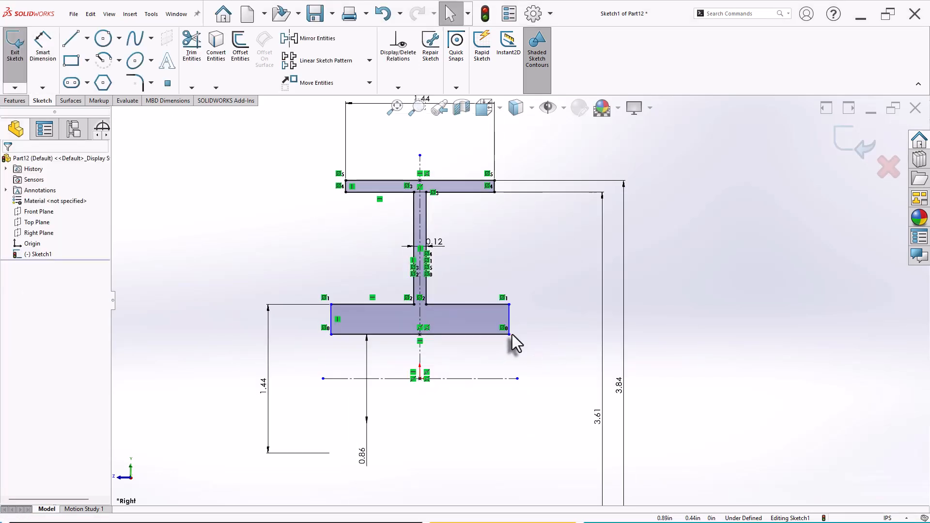
left_click_drag(510, 335, 467, 339)
left_click(530, 343)
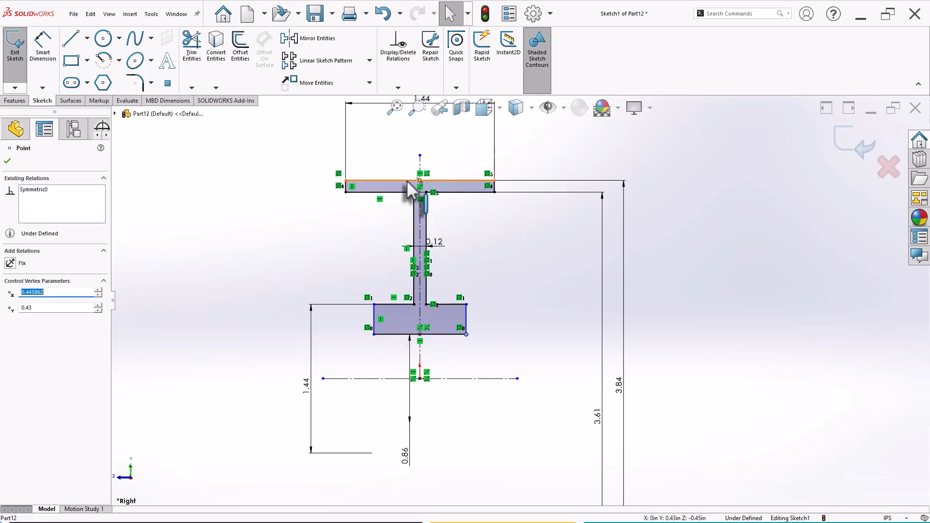
left_click(466, 329)
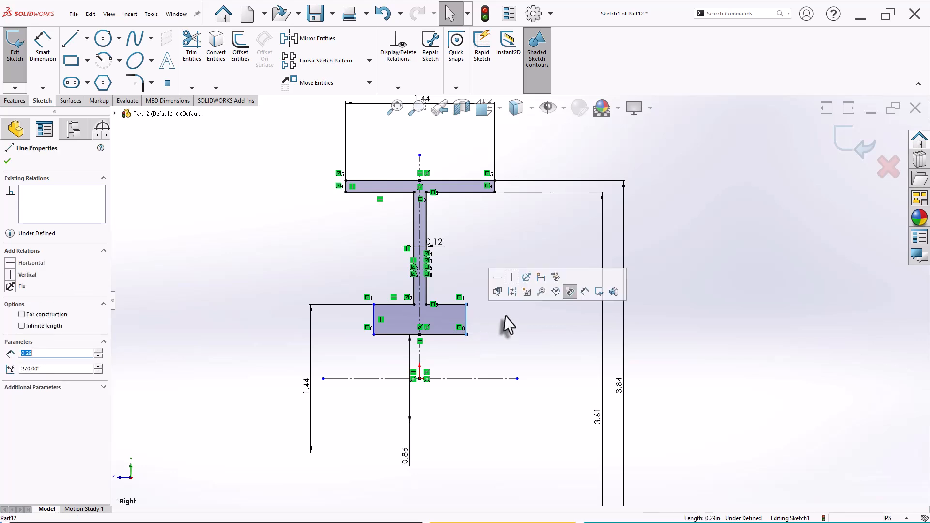
left_click(494, 186, "ctrl")
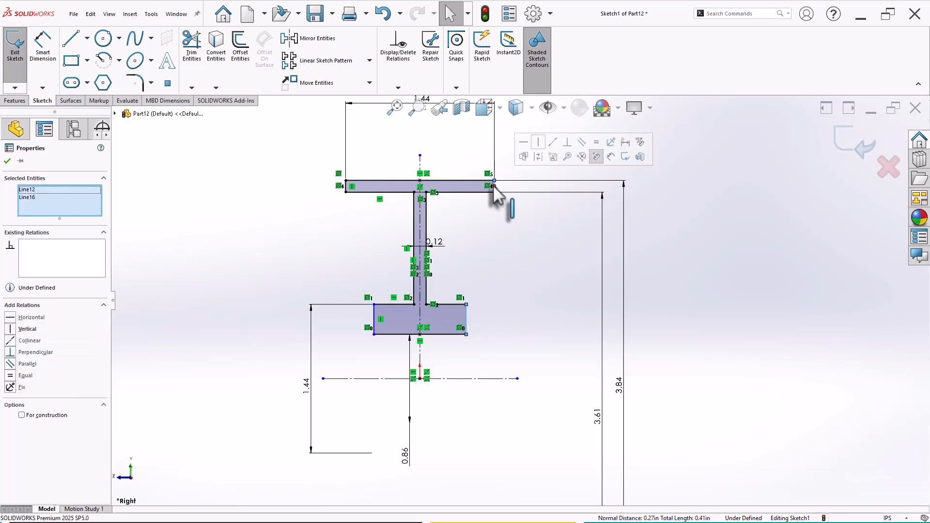
left_click(544, 160)
left_click(543, 314)
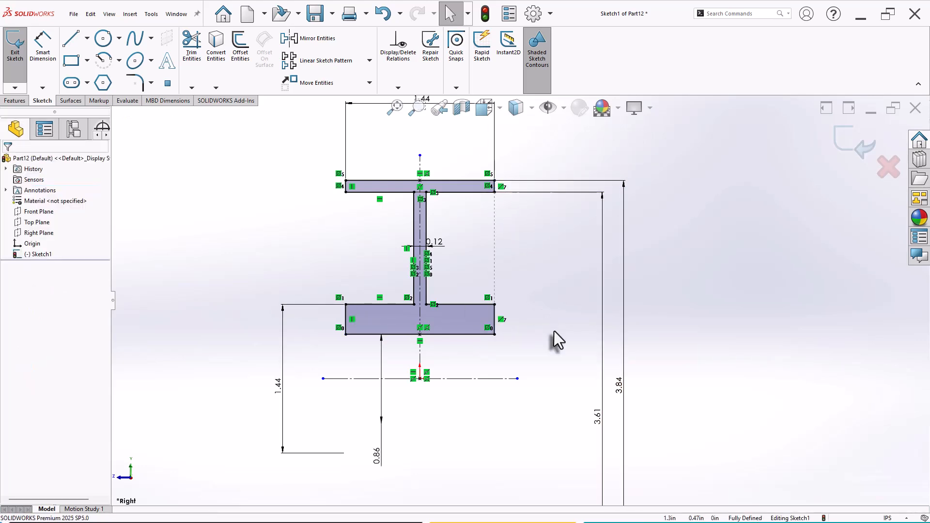
- Add 0.12 in sketch fillets to the four corners where the web meets the rim and the hub
scroll(554, 330, "up", 3)
scroll(544, 284, "down", 3)
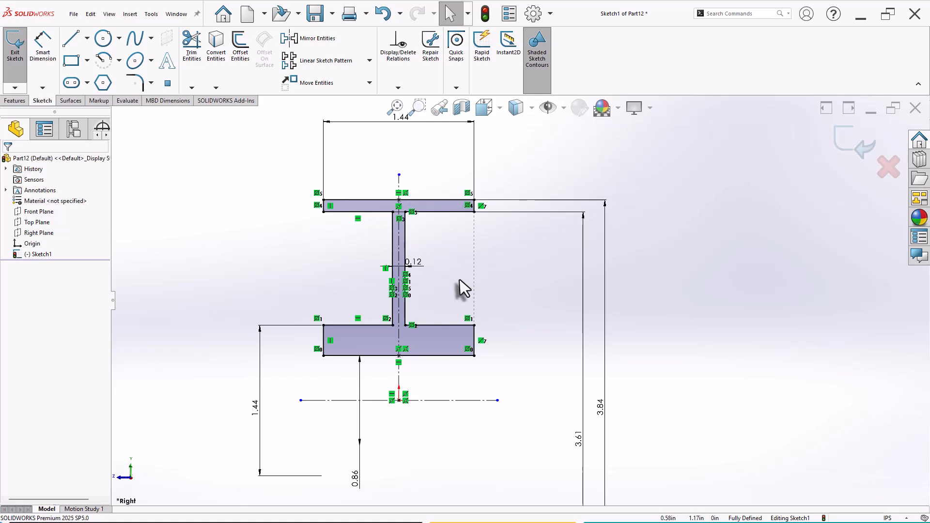
scroll(458, 276, "down", 2)
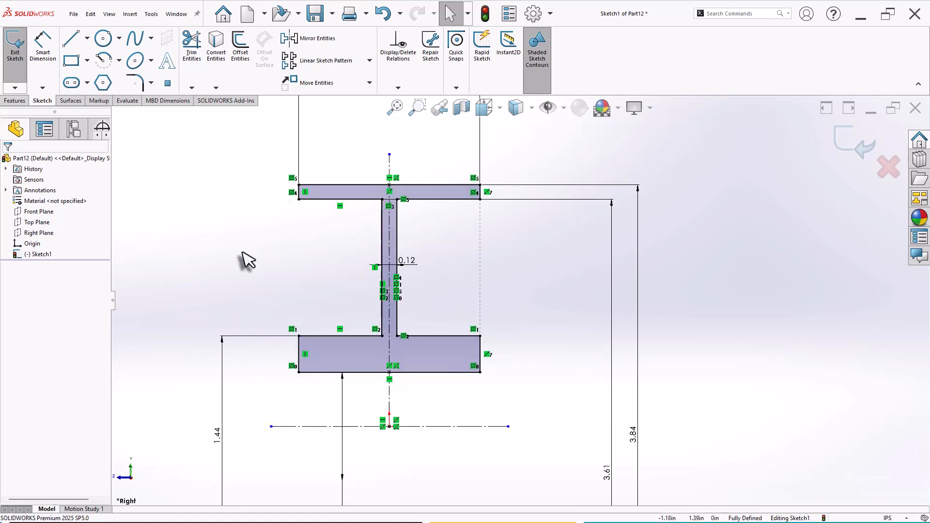
left_click(136, 83)
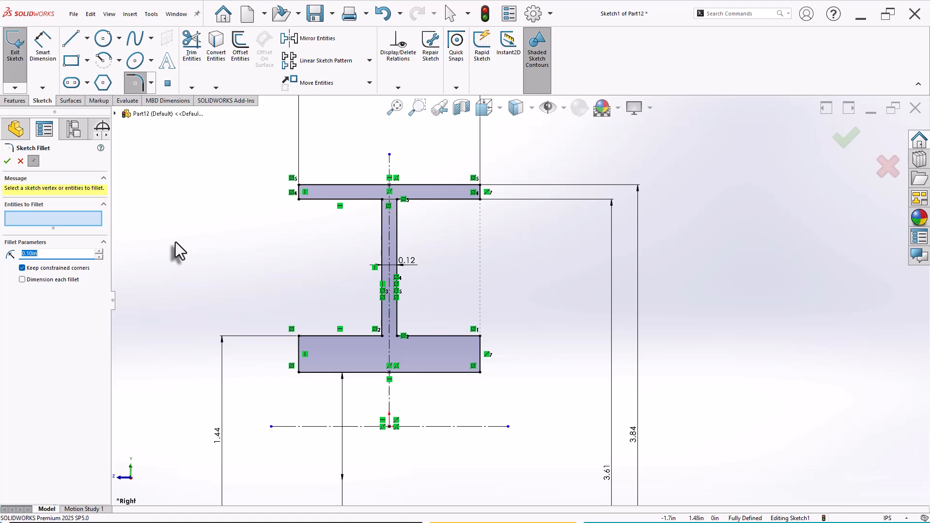
type("0.12")
scroll(441, 188, "down", 3)
left_click_drag(317, 192, 390, 271)
left_click_drag(306, 425, 407, 496)
right_click(412, 489)
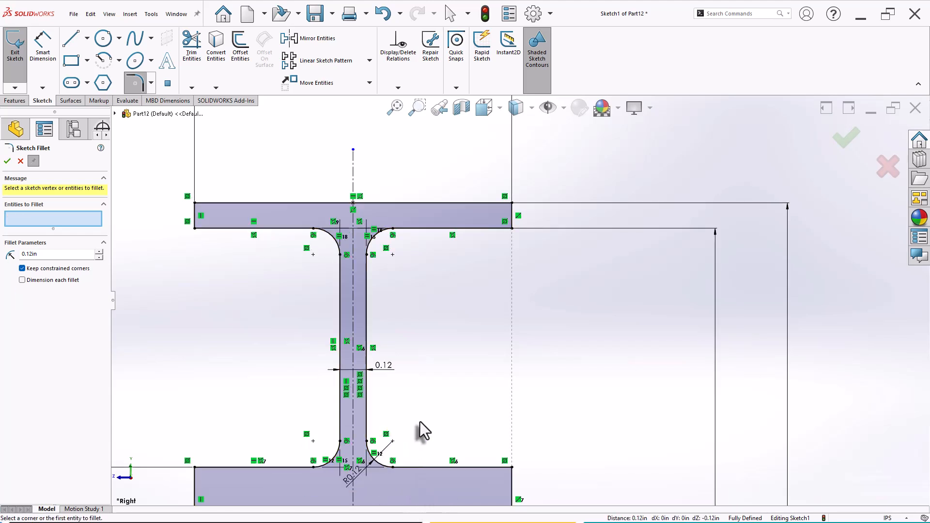
scroll(417, 414, "up", 3)
left_click(7, 161)
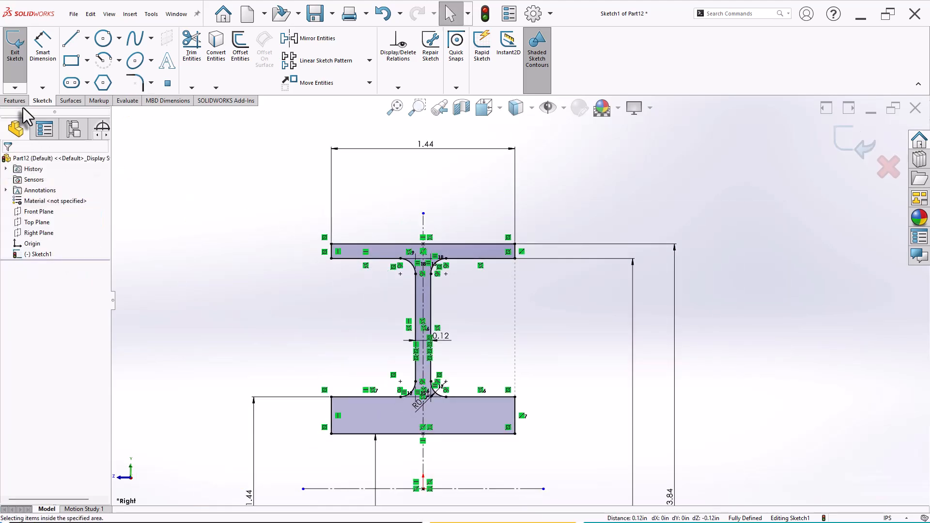
- Revolve the pulley cross-section 360 degrees about the horizontal centerline
left_click(22, 103)
left_click(46, 44)
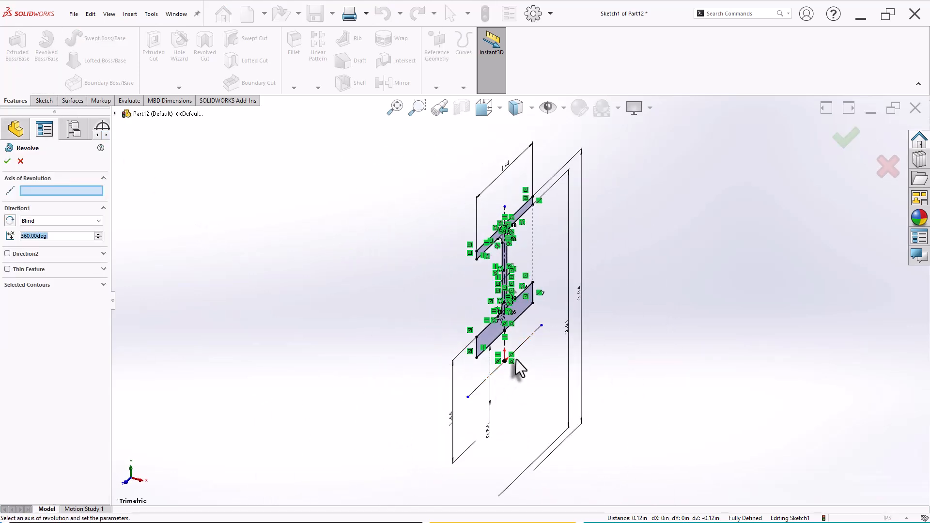
left_click(521, 346)
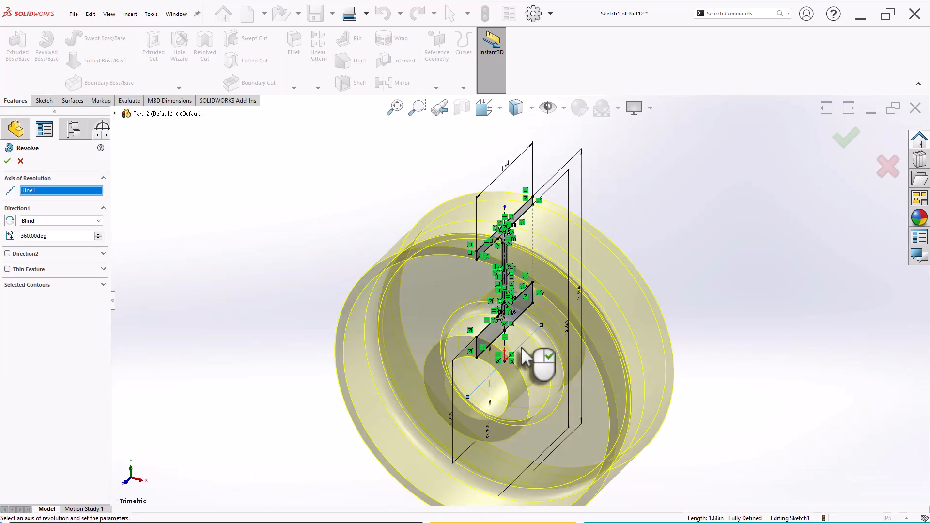
right_click(530, 356)
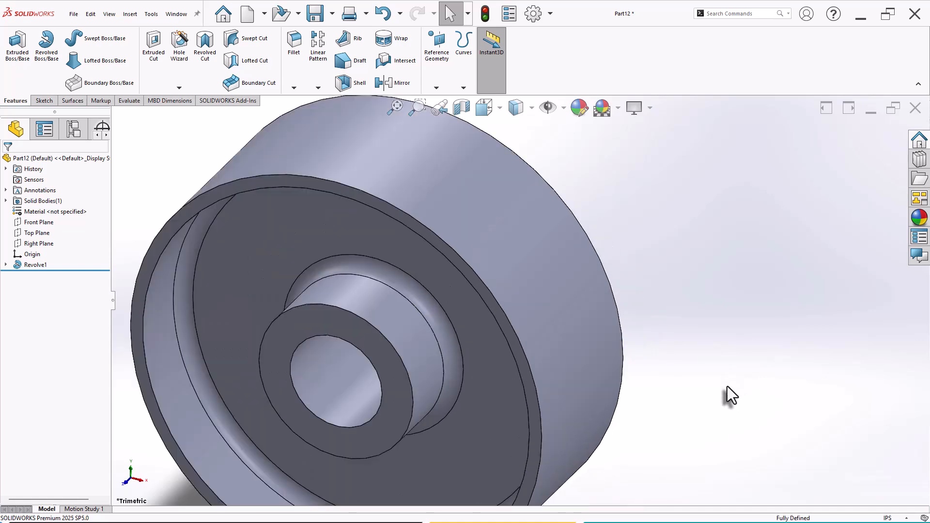
middle_click_drag(726, 395, 631, 323)
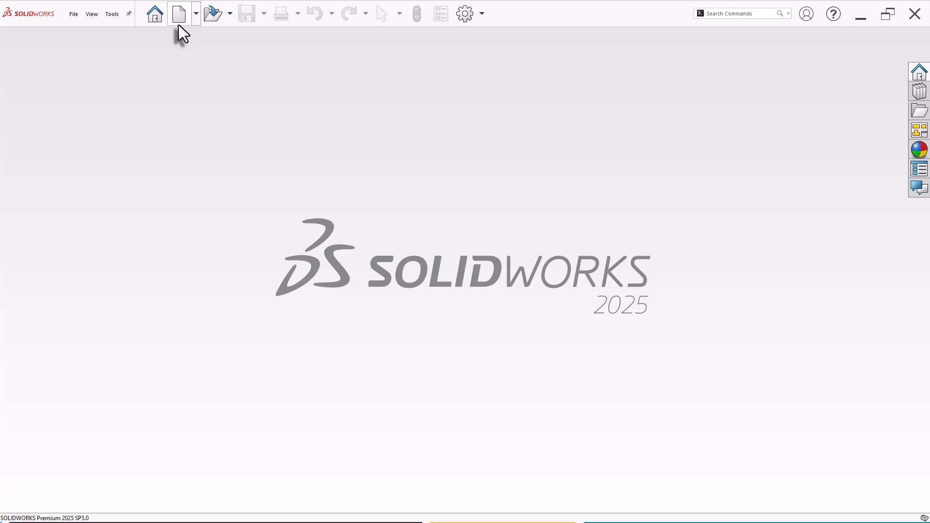
- Create a new part document and set its units to IPS (inch, pound, second)
left_click(179, 16)
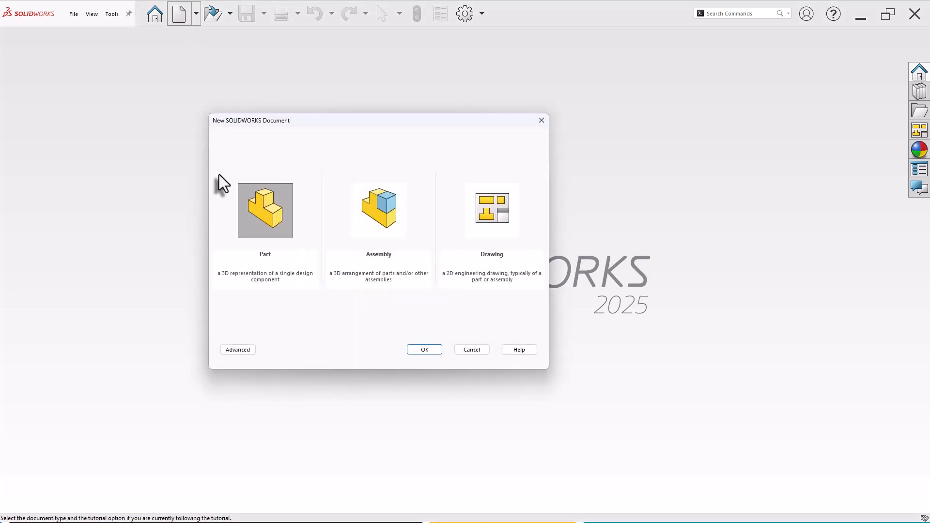
left_click(425, 349)
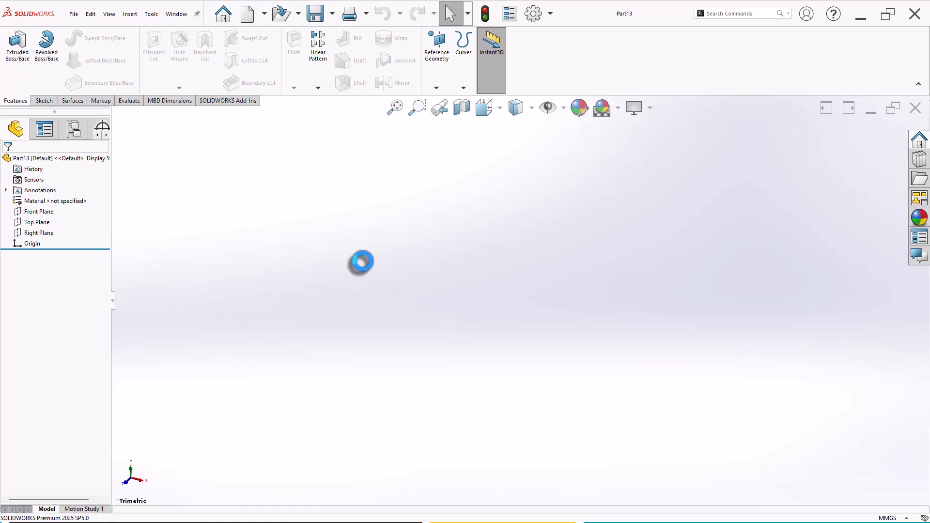
left_click(889, 518)
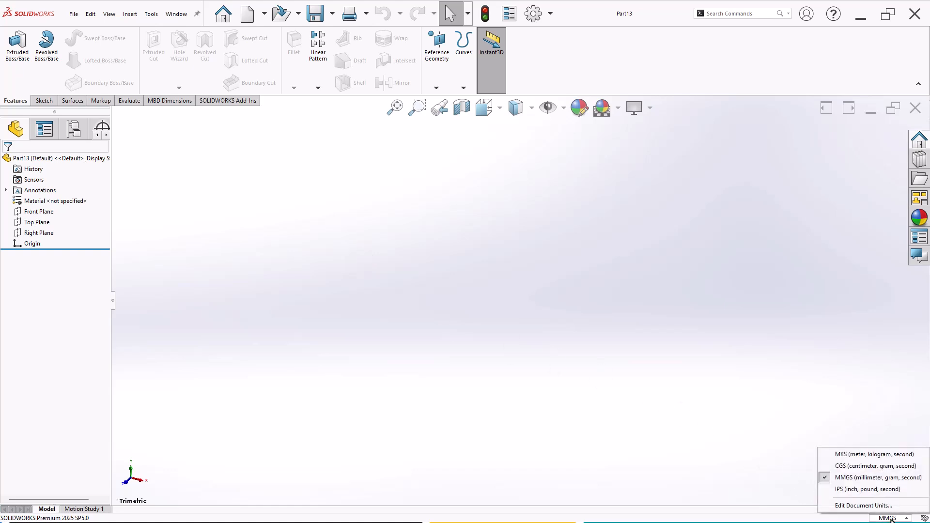
left_click(867, 493)
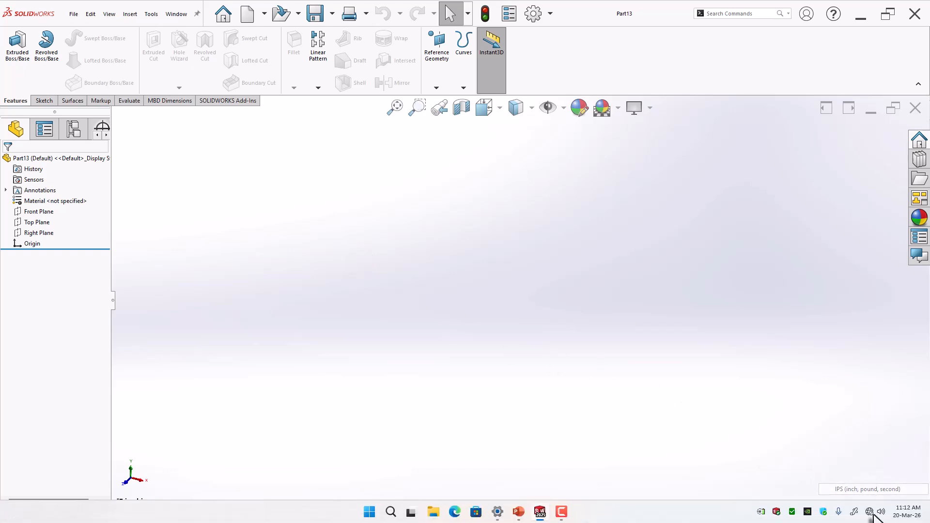
left_click(112, 295)
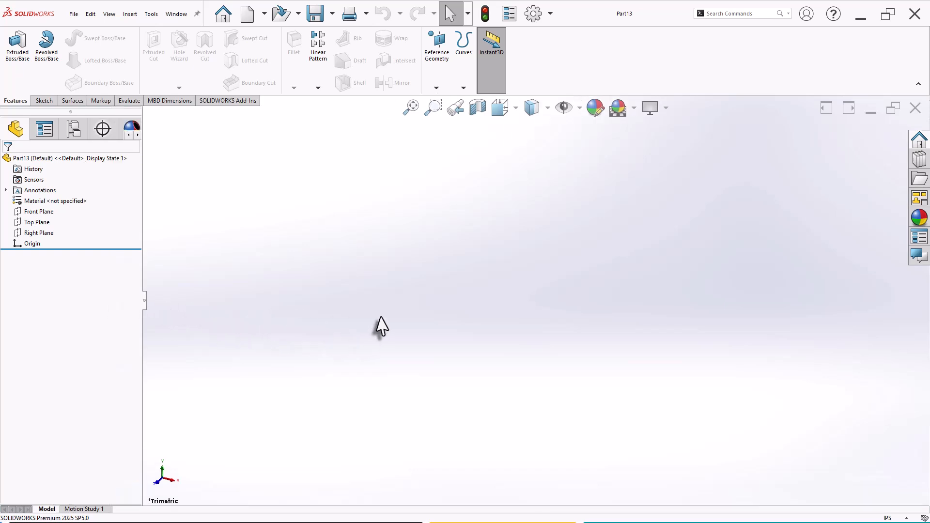
- Start a sketch on the Top Plane and draw a circle about 2.99 in in diameter centered on the origin
left_click(42, 223)
left_click(54, 207)
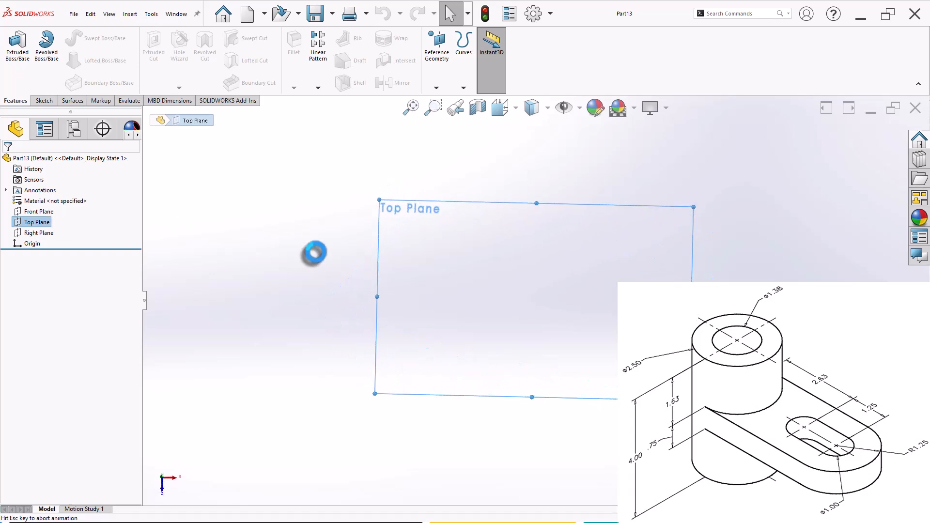
left_click(103, 37)
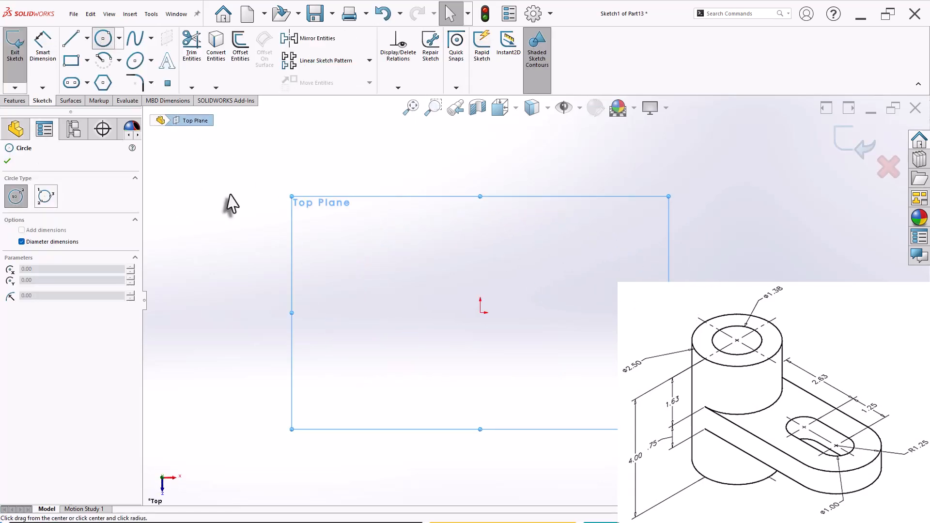
left_click(480, 313)
left_click(534, 254)
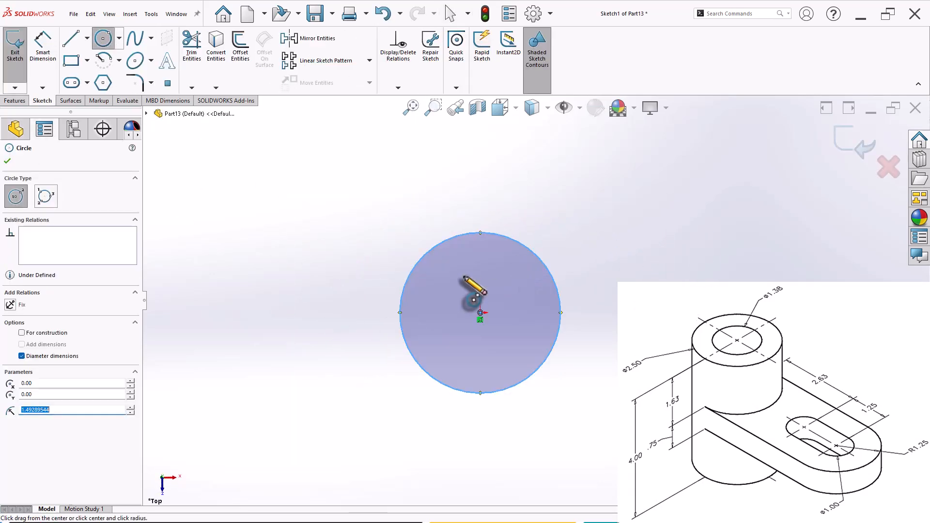
- Dimension the circle's diameter and set it to 2.5 in
right_click_drag(305, 296, 287, 214)
left_click(420, 261)
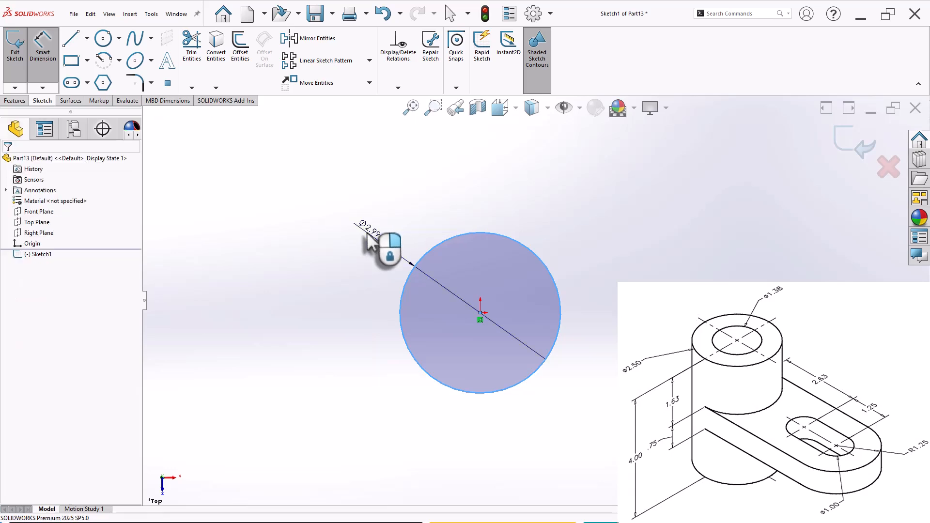
left_click(373, 244)
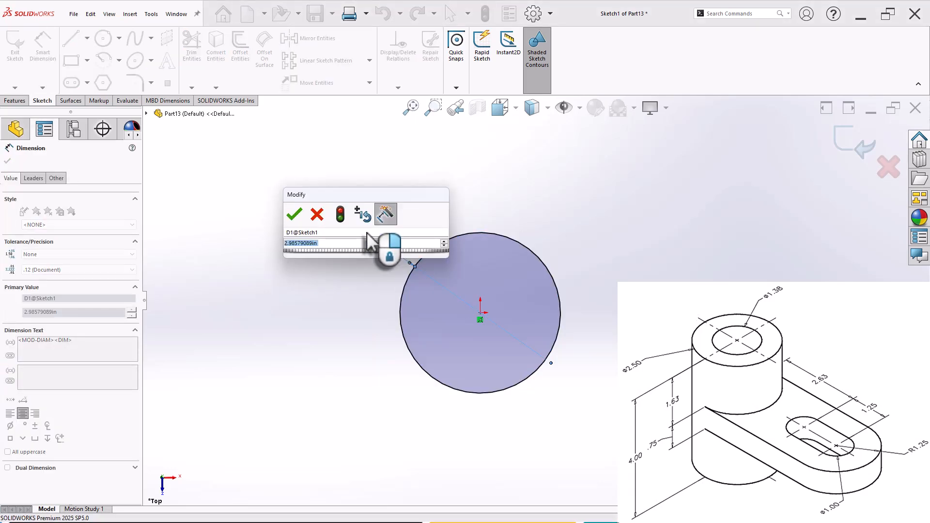
type("2.5")
key("Return")
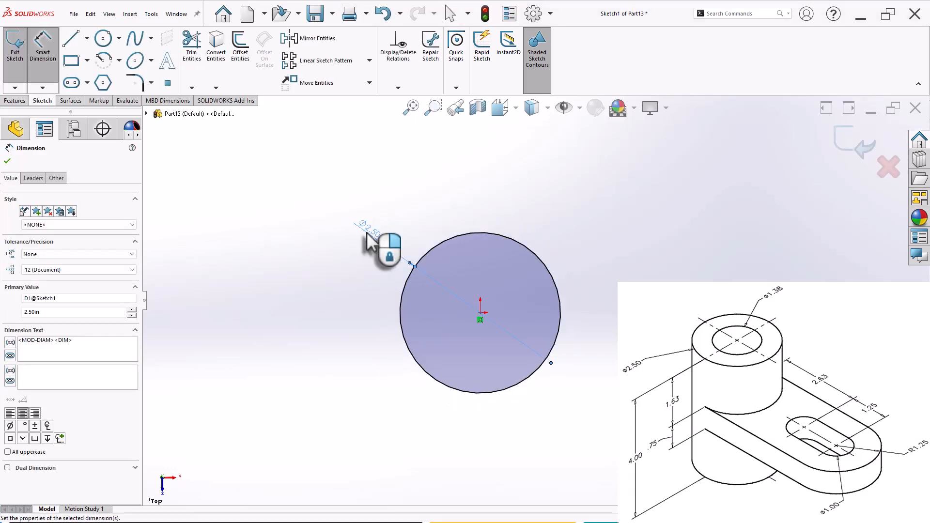
- Draw a smaller concentric circle about 1.56 in in diameter centered on the origin
key("l")
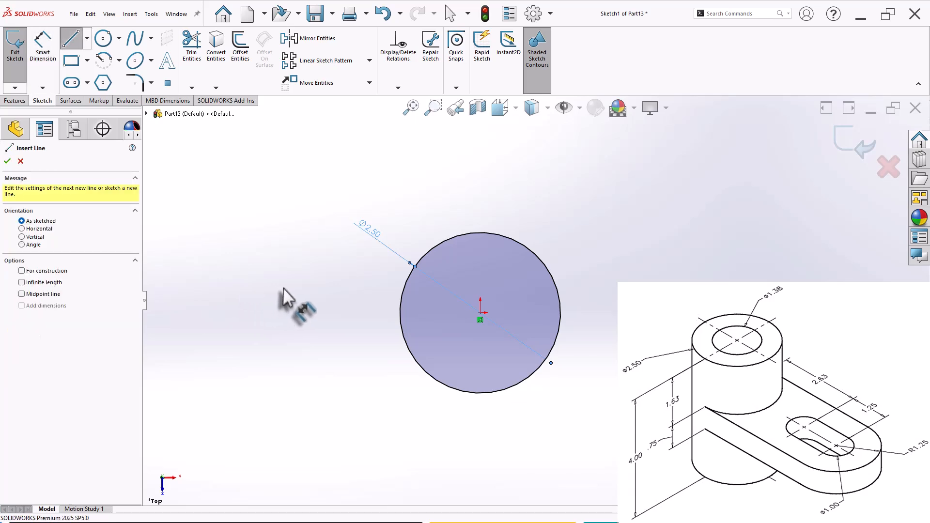
key("c")
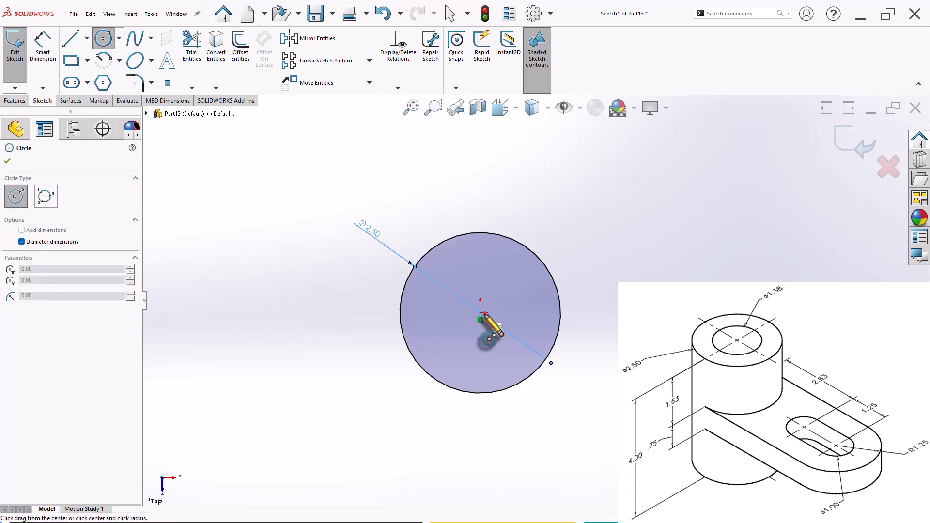
left_click(480, 312)
left_click(507, 271)
- Dimension the inner circle's diameter and set it to 1.38 in
right_click_drag(286, 361, 280, 290)
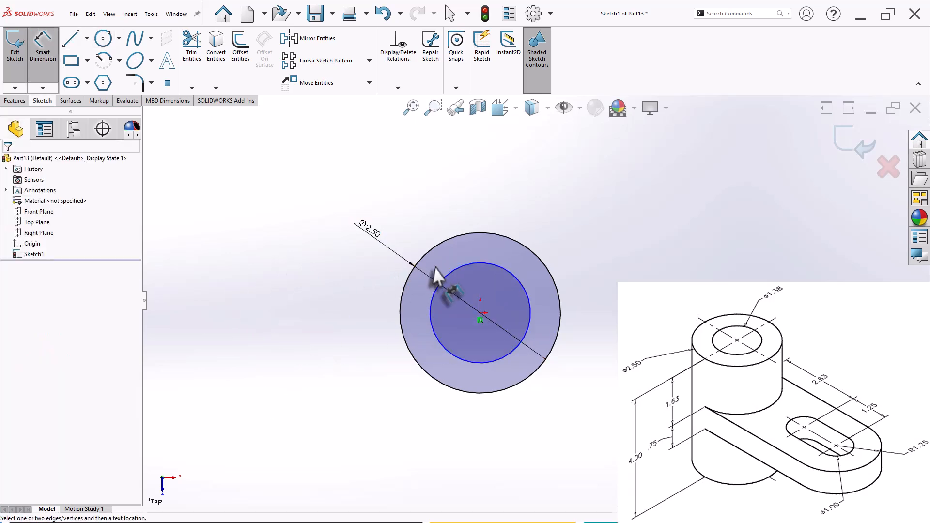
left_click(451, 279)
left_click(427, 236)
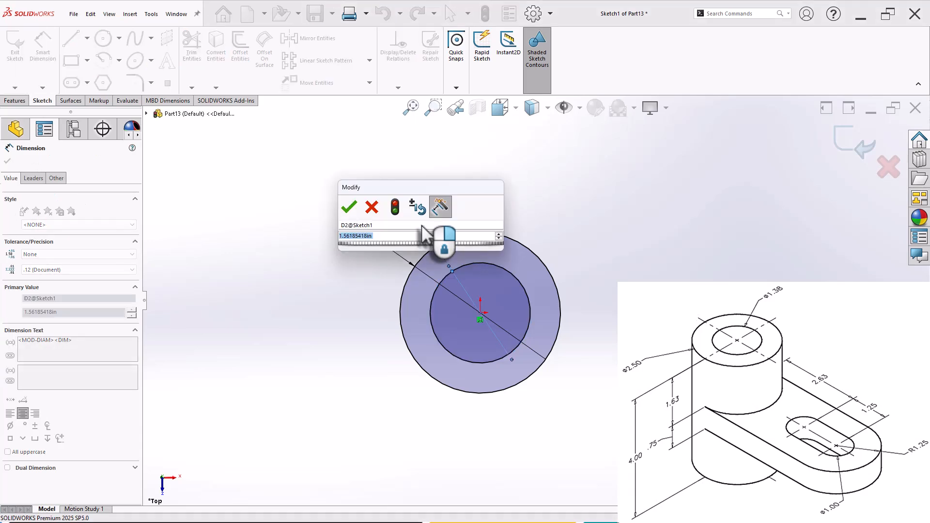
type("1.38")
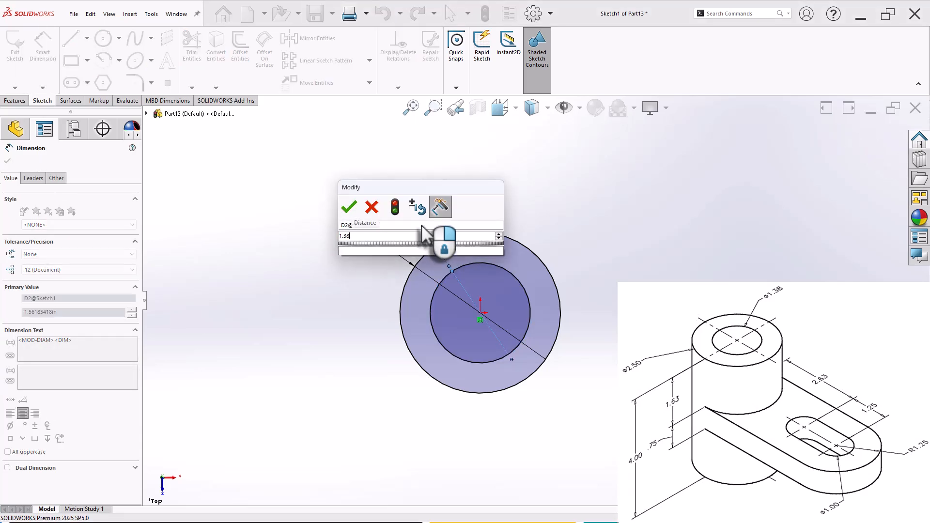
key("Return")
left_click(695, 338)
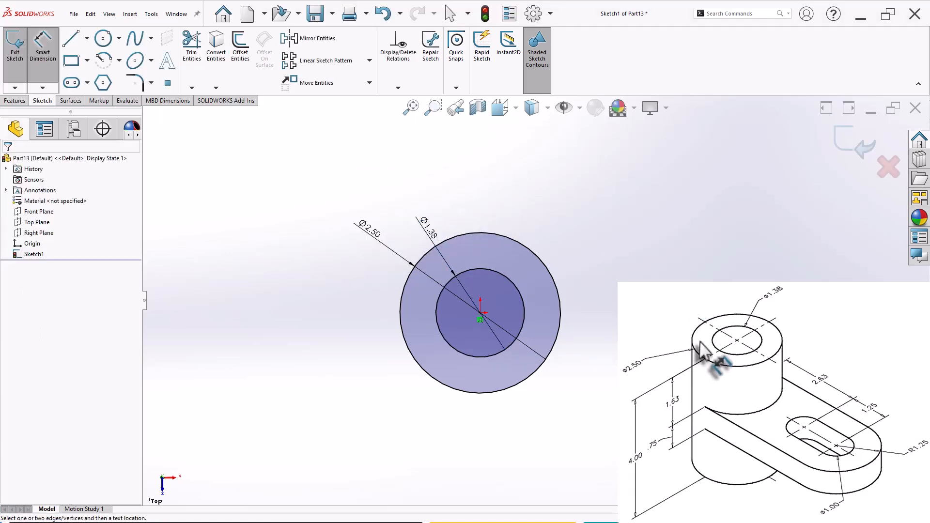
- Draw a horizontal construction centerline about 4 in long from the origin, extending past the outer circle along the arm direction
scroll(696, 341, "up", 3)
scroll(715, 308, "down", 2)
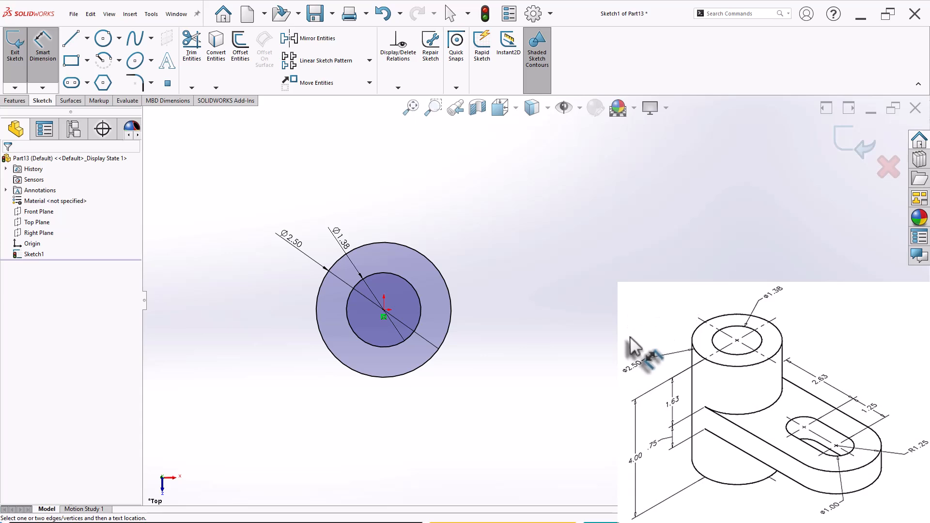
left_click(87, 38)
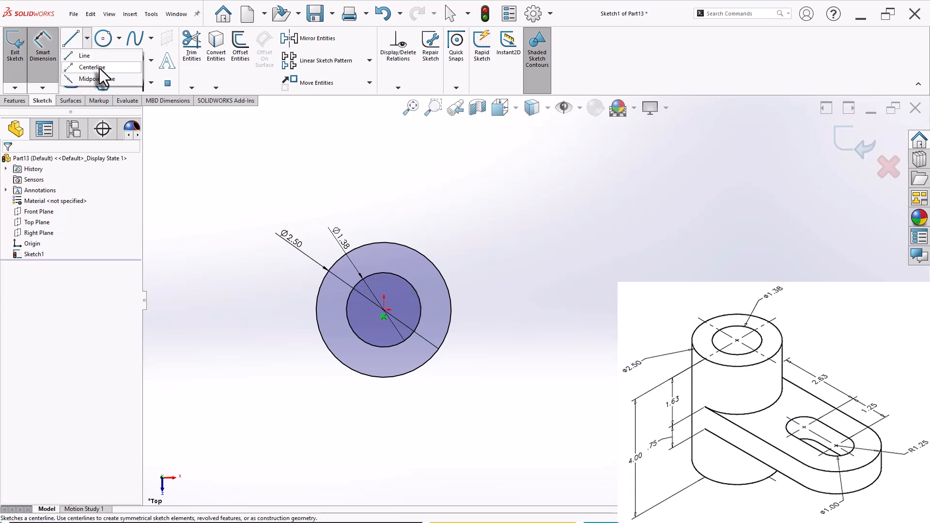
left_click(100, 69)
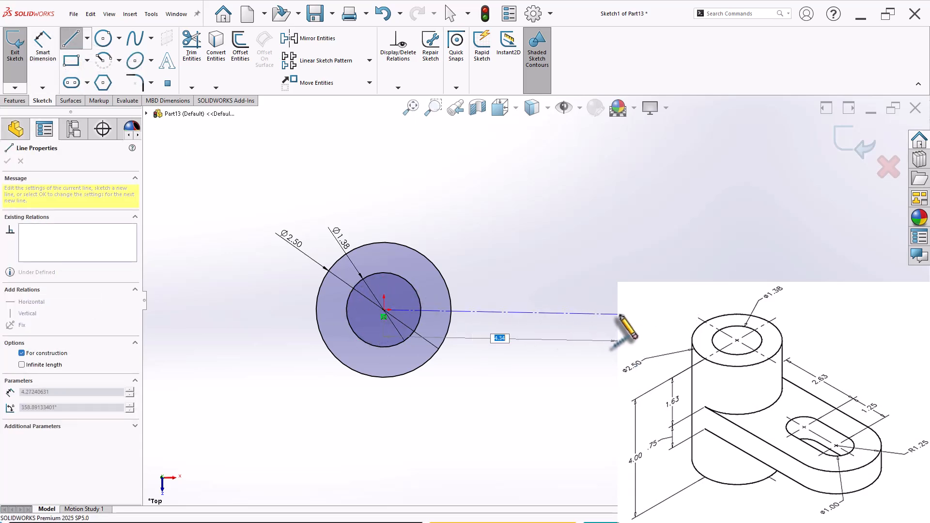
left_click(597, 309)
right_click(594, 239)
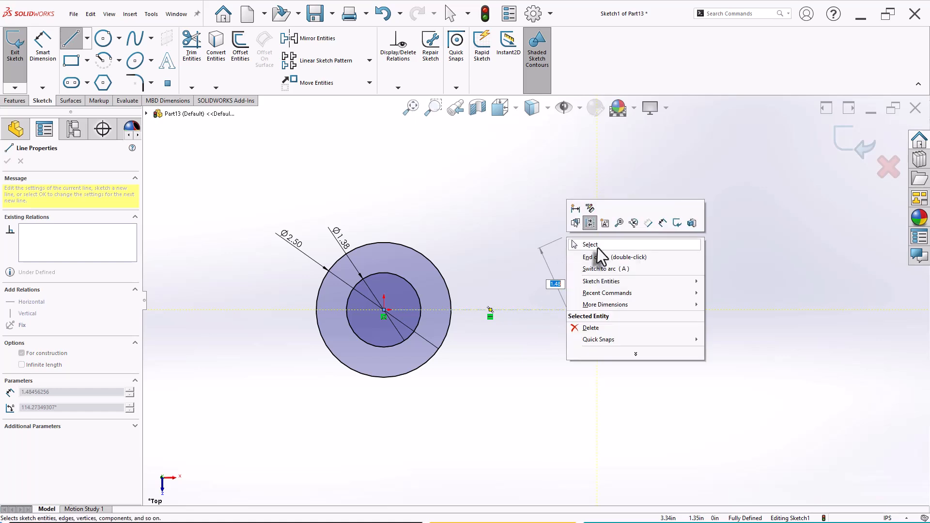
left_click(598, 245)
scroll(648, 271, "down", 3)
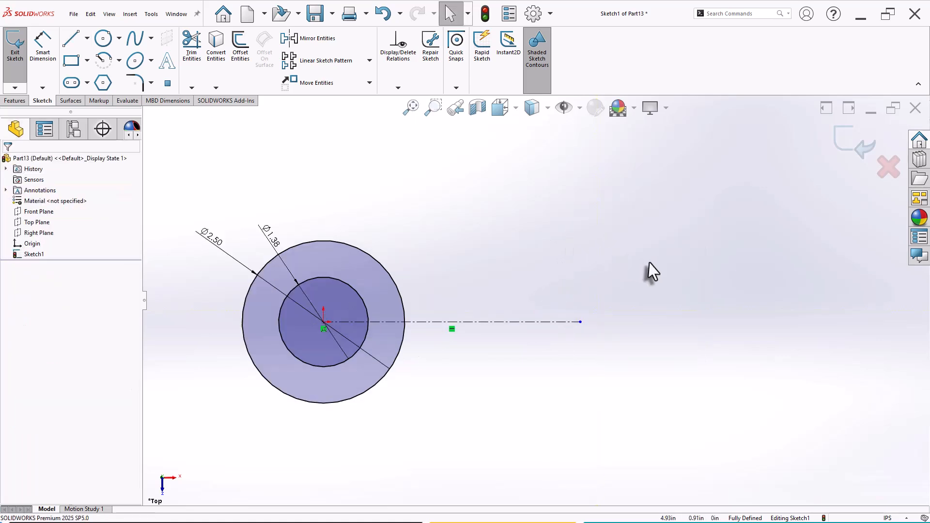
- Sketch the arm outline: a line about 4.06 in long from the outer circle's top, a tangent end arc, and a line back to the circle's bottom
left_click(72, 38)
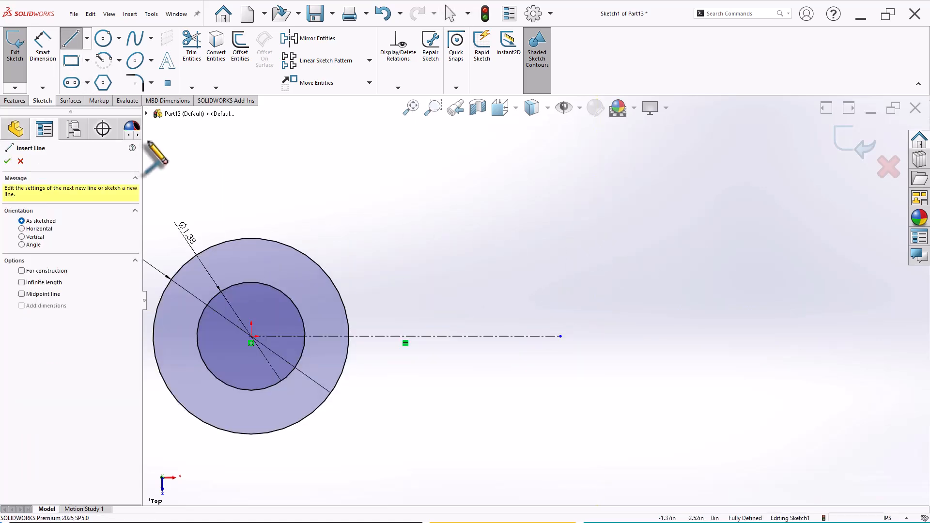
left_click(250, 237)
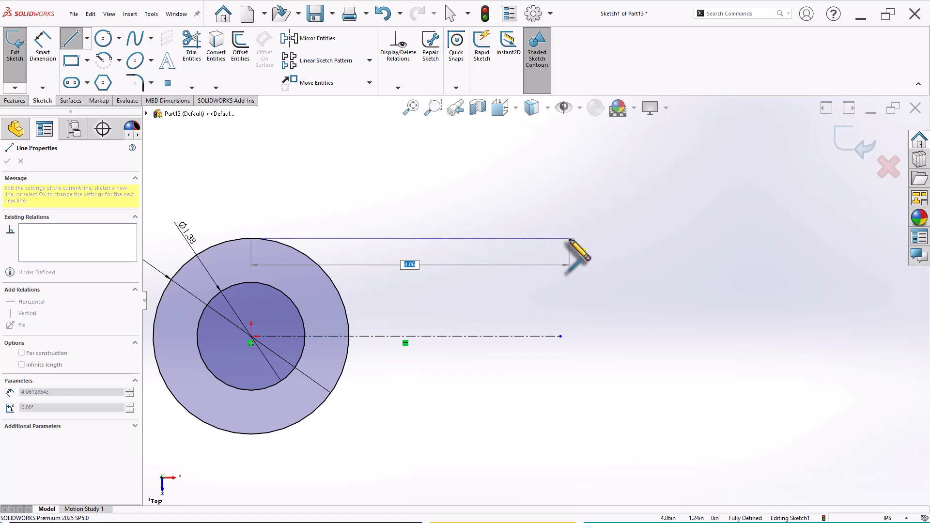
left_click(569, 239)
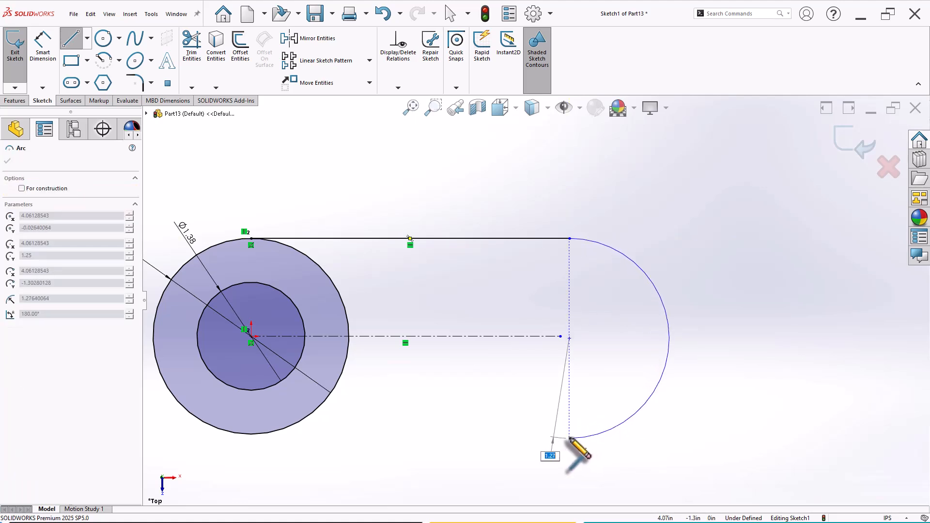
left_click(569, 434)
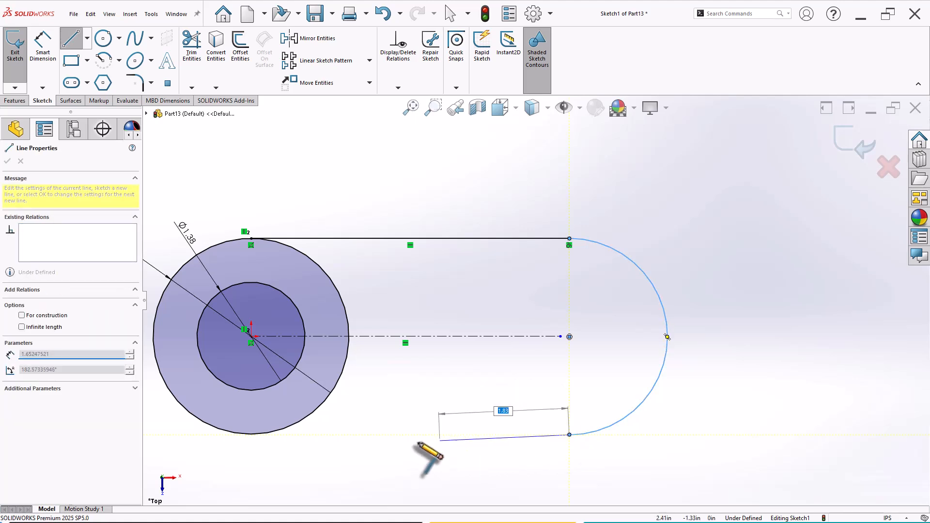
left_click(250, 434)
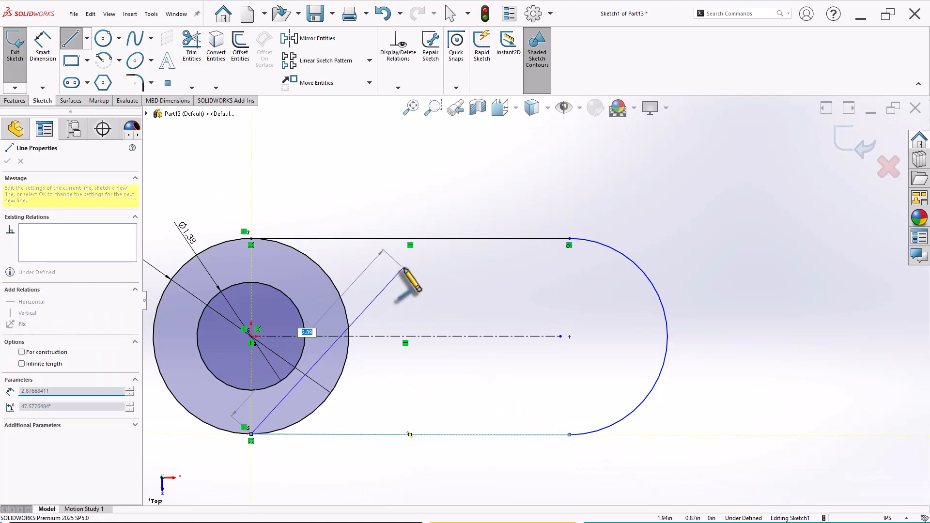
right_click(409, 255)
left_click(421, 276)
- Make the arm's lower line horizontal and add a tangent relation between it and the end arc
left_click(467, 435)
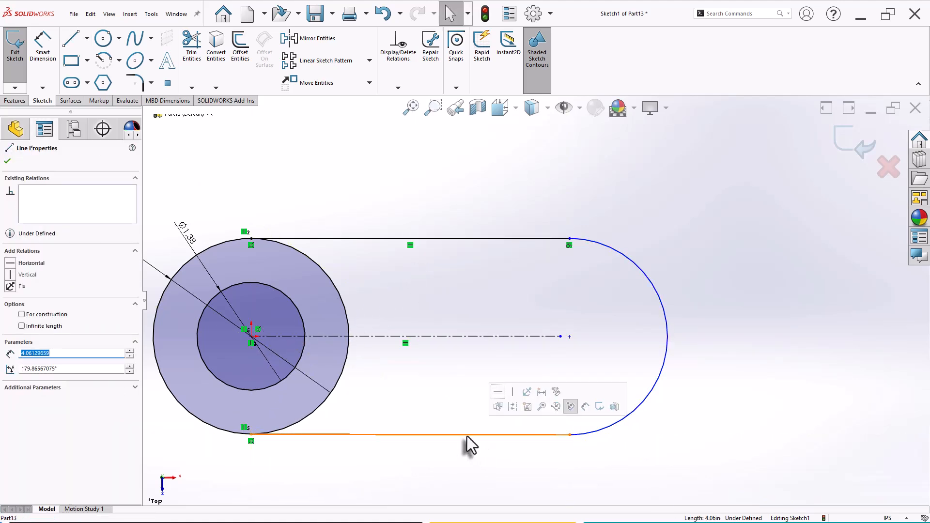
left_click(497, 391)
left_click(600, 347)
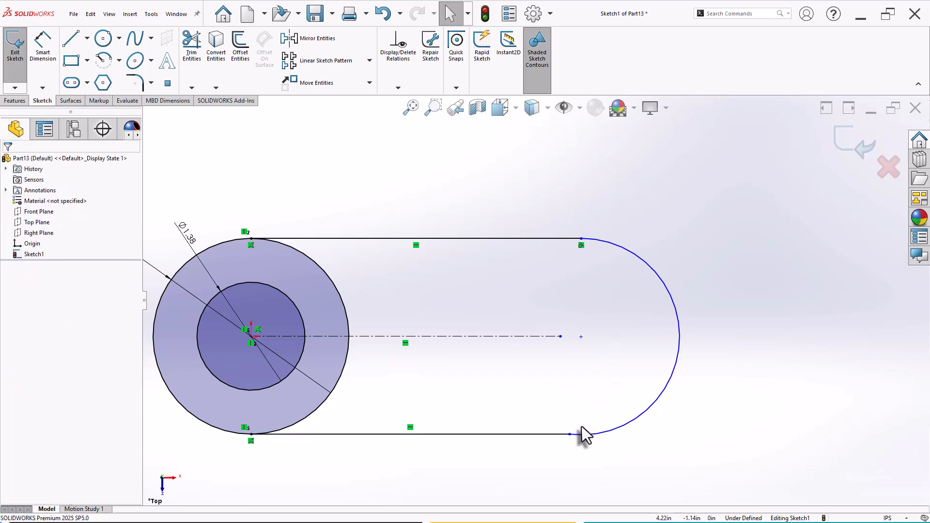
left_click_drag(558, 446, 555, 449)
left_click(585, 414)
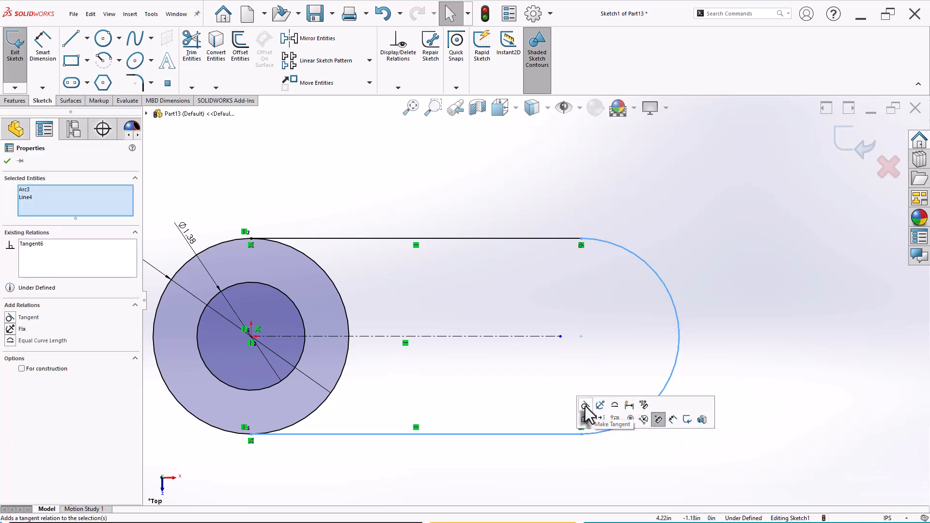
left_click(520, 405)
- Add a driven radius dimension to the arm's end arc
scroll(573, 373, "up", 2)
right_click_drag(693, 426, 736, 267)
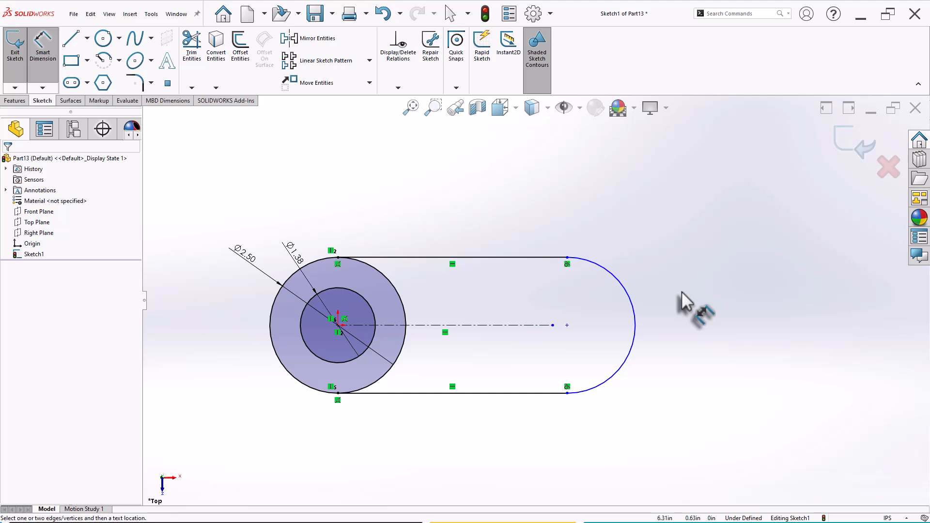
left_click(635, 305)
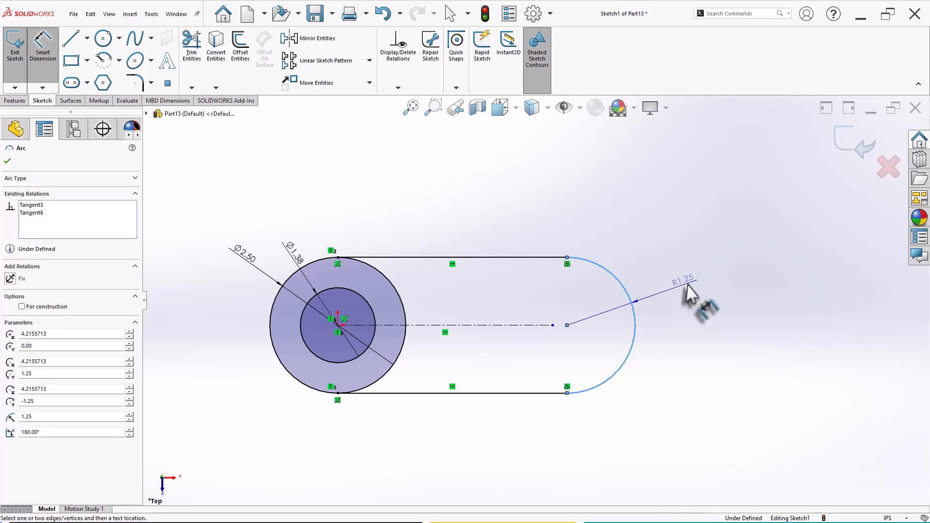
left_click(689, 290)
left_click(267, 217)
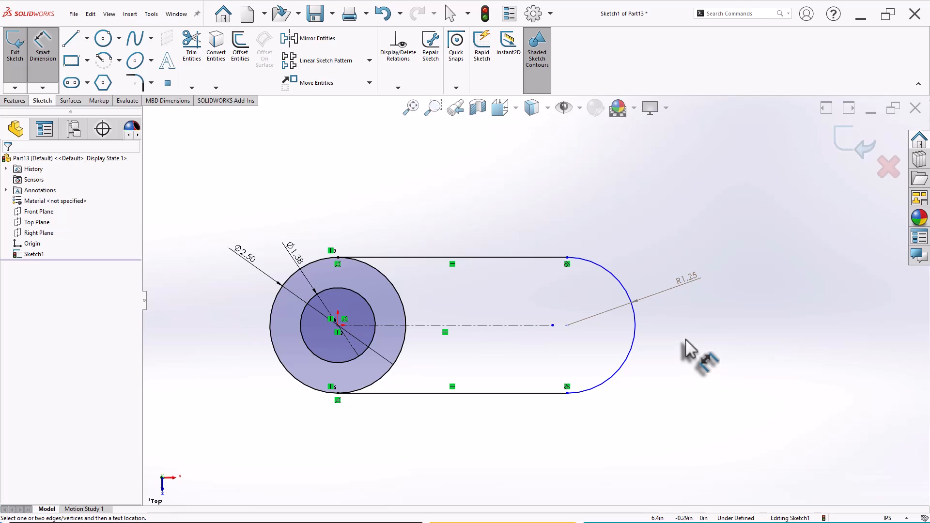
right_click(497, 176)
left_click(521, 209)
- Draw a straight slot with dimensions from the end arc's center along the centerline, about 2.03 in between centers and 0.73 in wide
scroll(703, 257, "down", 1)
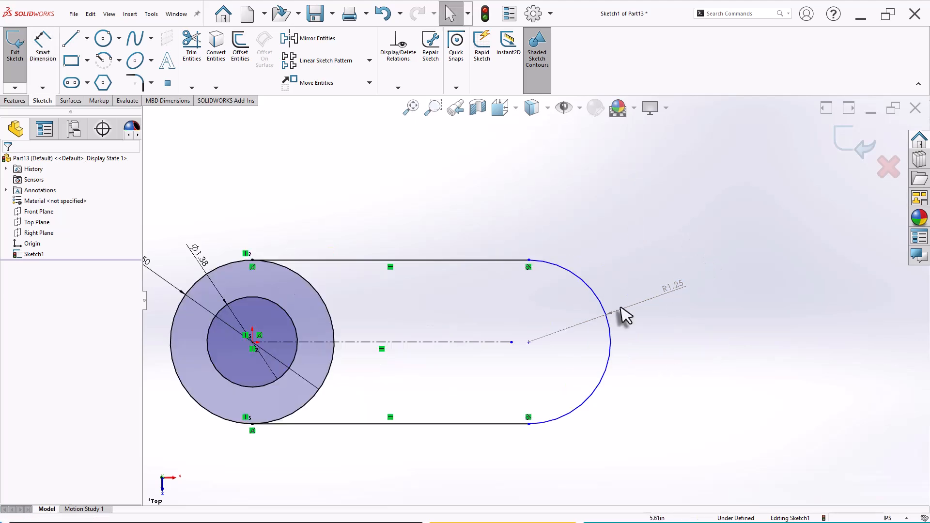
left_click(72, 83)
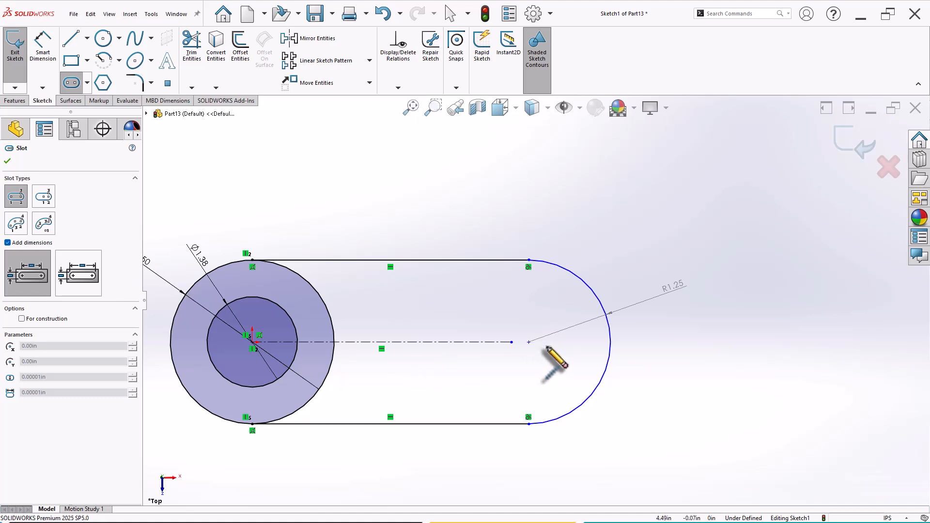
left_click(528, 341)
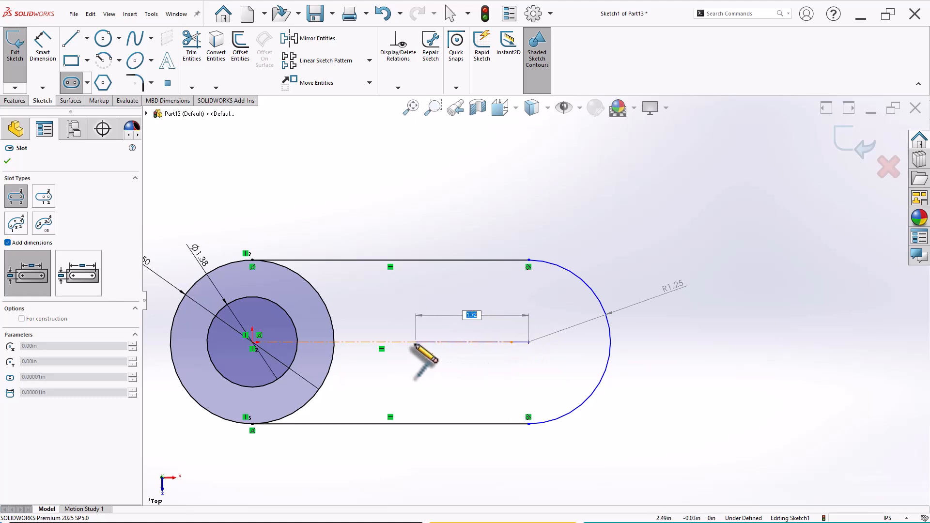
left_click(395, 342)
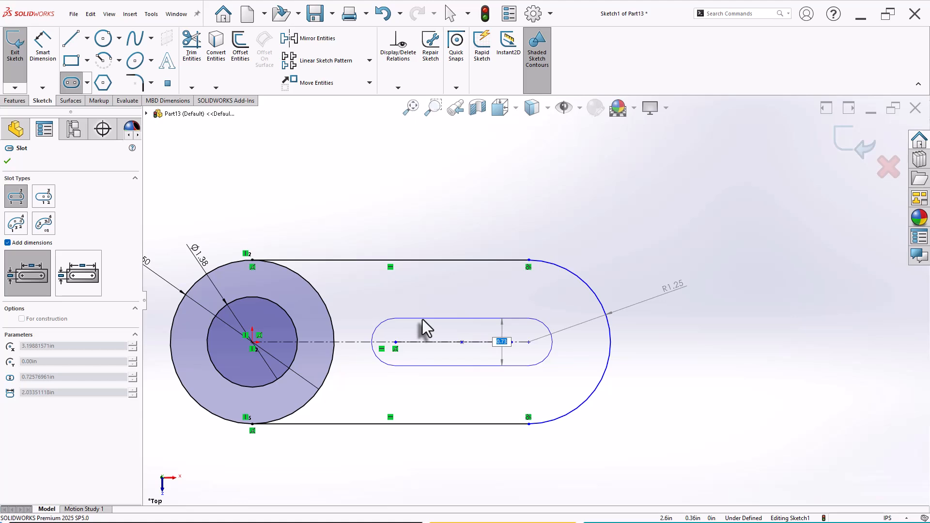
left_click(422, 319)
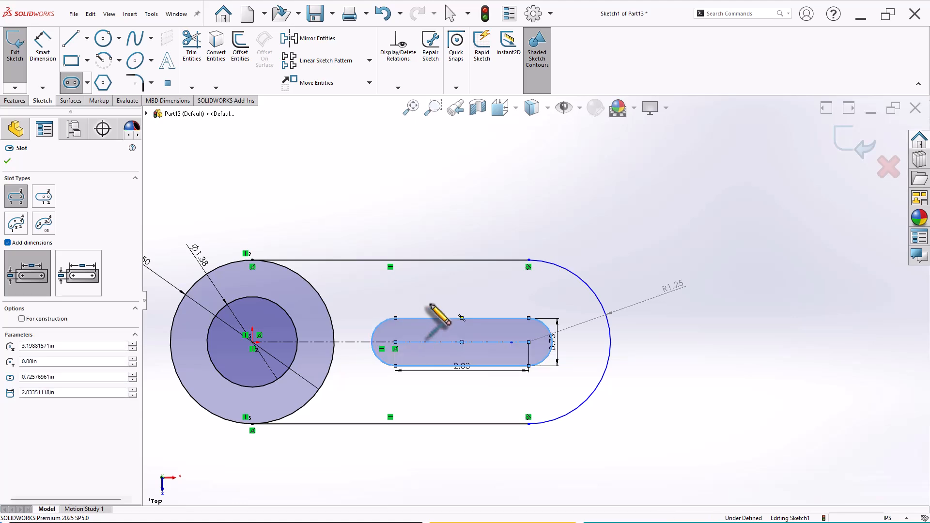
key("Escape")
- Set the slot's width to 1 in and its center-to-center length to 1.25 in
scroll(545, 357, "down", 2)
double_click(550, 341)
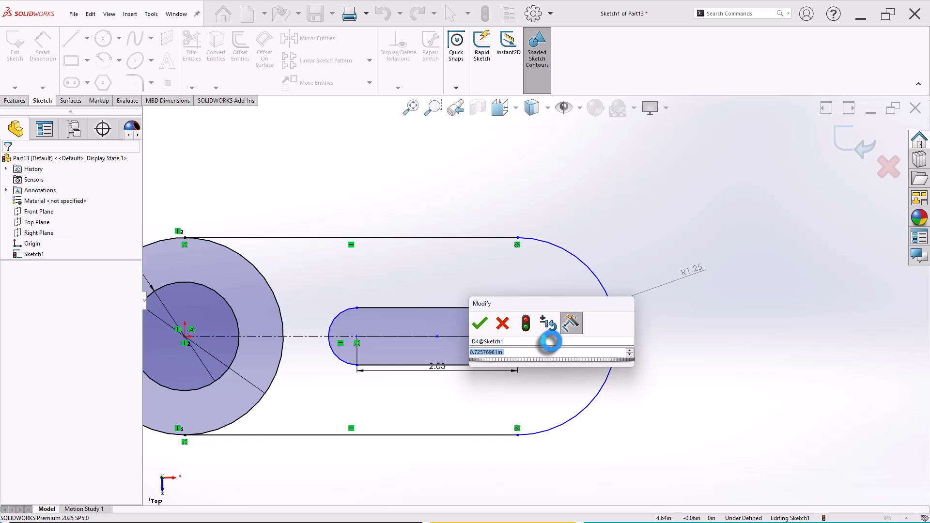
left_click_drag(548, 305, 662, 361)
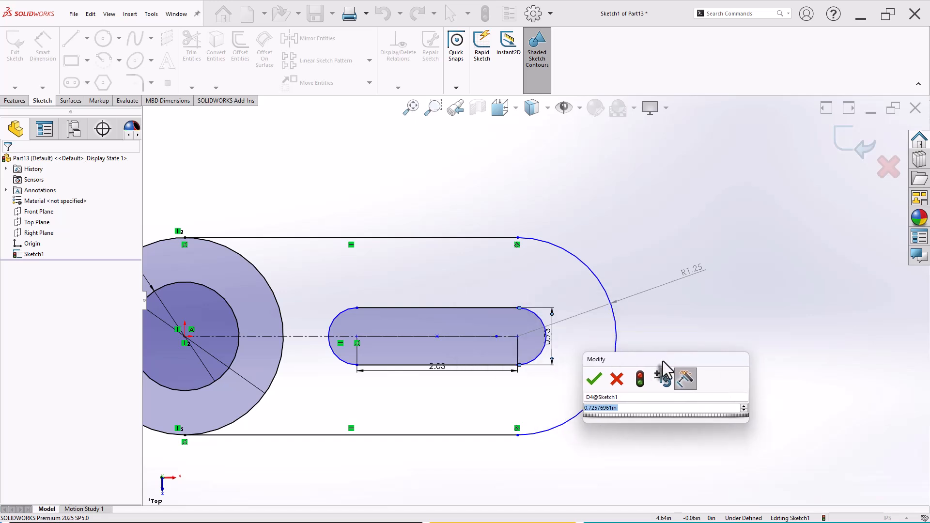
type("1")
key("Return")
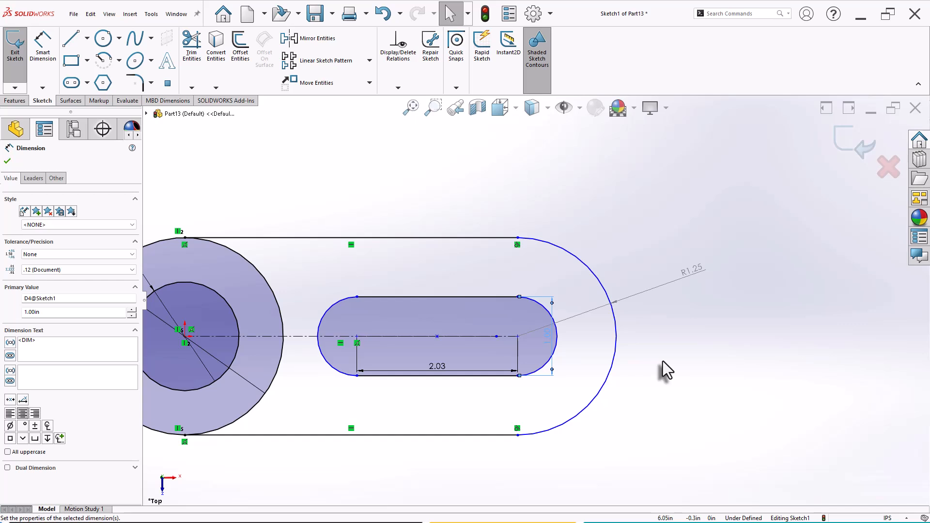
left_click(437, 368)
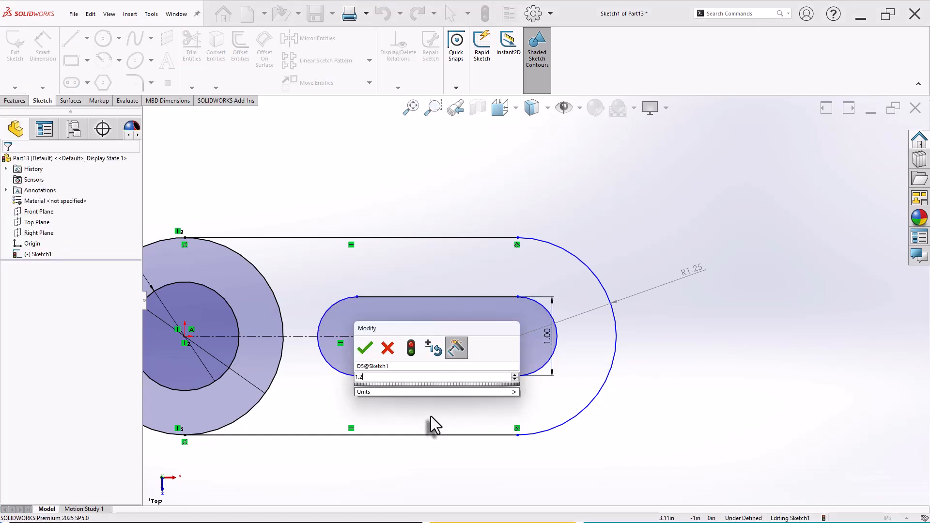
key("Return")
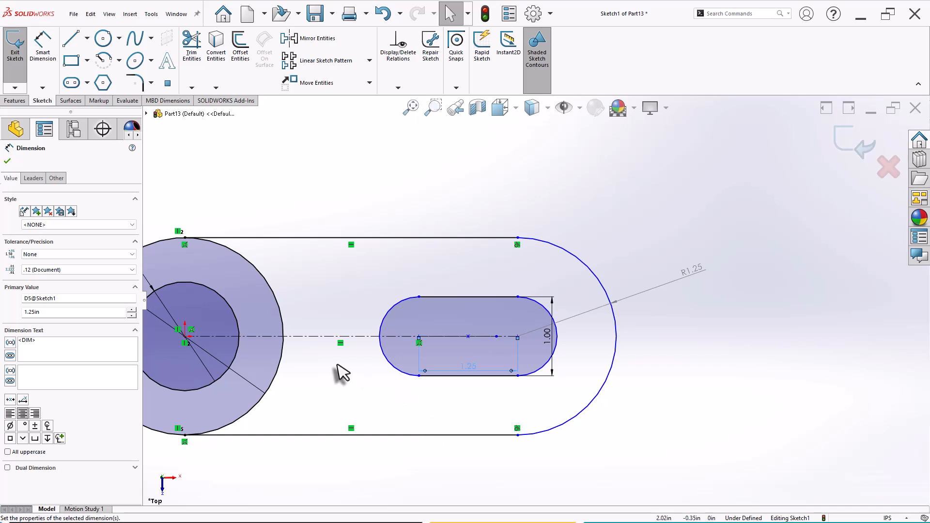
- Dimension the horizontal distance from the origin to the slot's nearer arc center and set it to 2.63 in
left_click(185, 336)
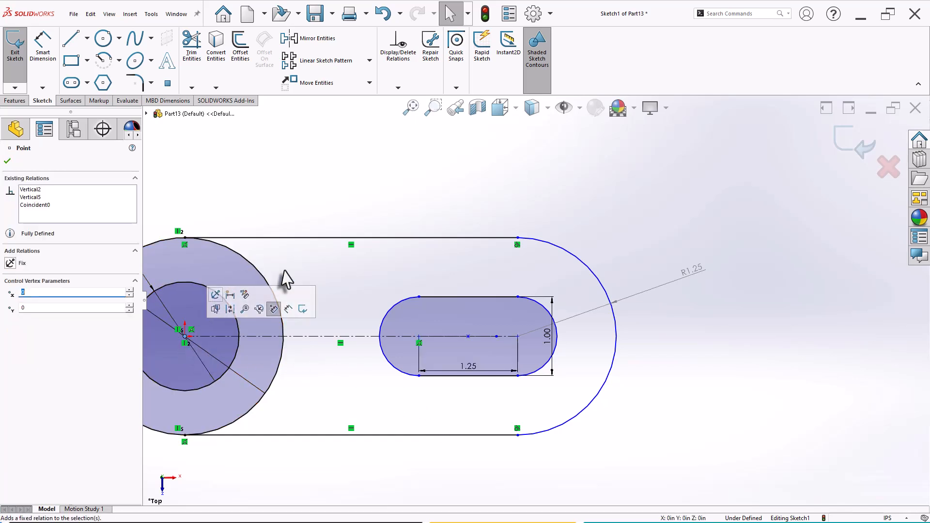
left_click(43, 46)
left_click(185, 337)
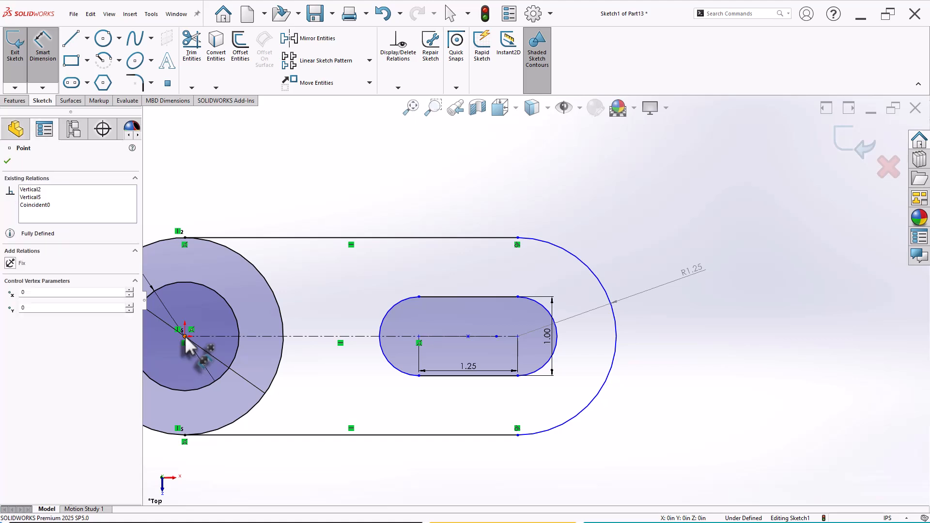
left_click(421, 343)
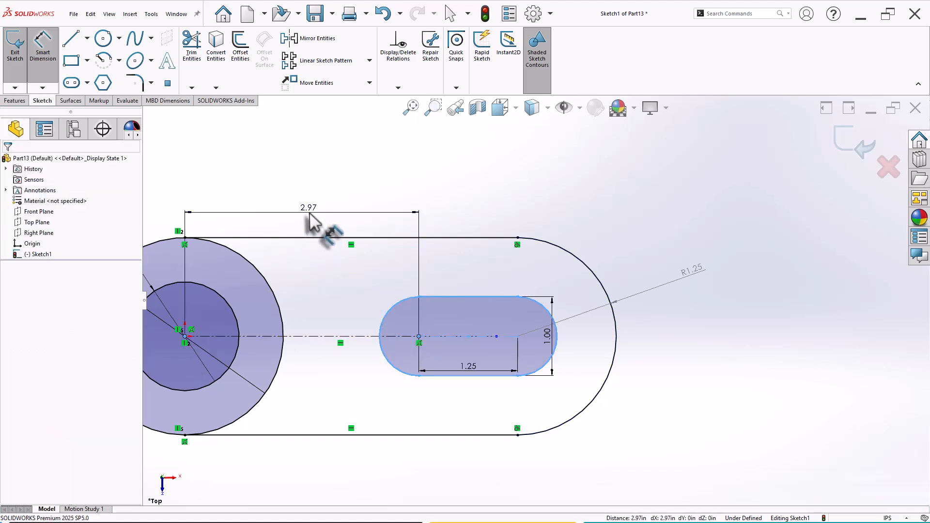
left_click(311, 224)
type("2.63")
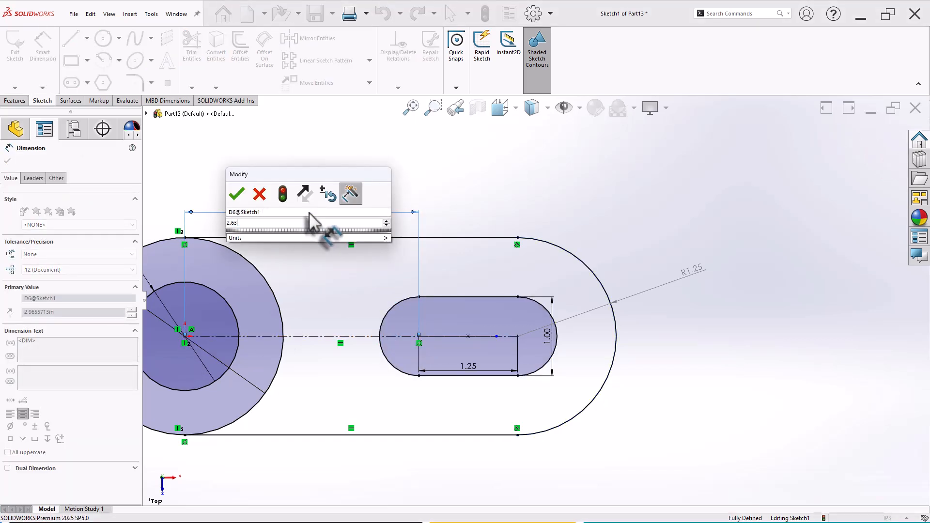
key("Return")
scroll(446, 195, "up", 3)
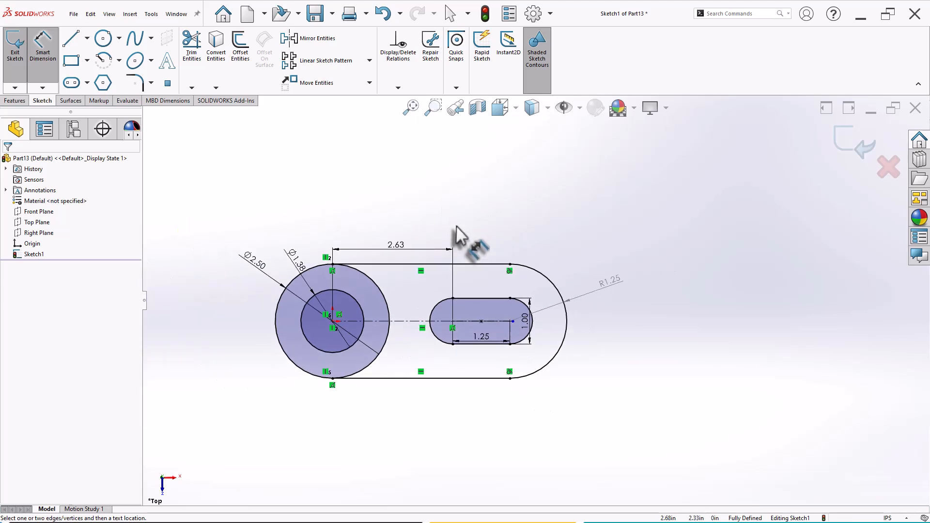
scroll(429, 370, "down", 1)
scroll(431, 360, "down", 2)
scroll(432, 357, "up", 1)
scroll(479, 336, "up", 2)
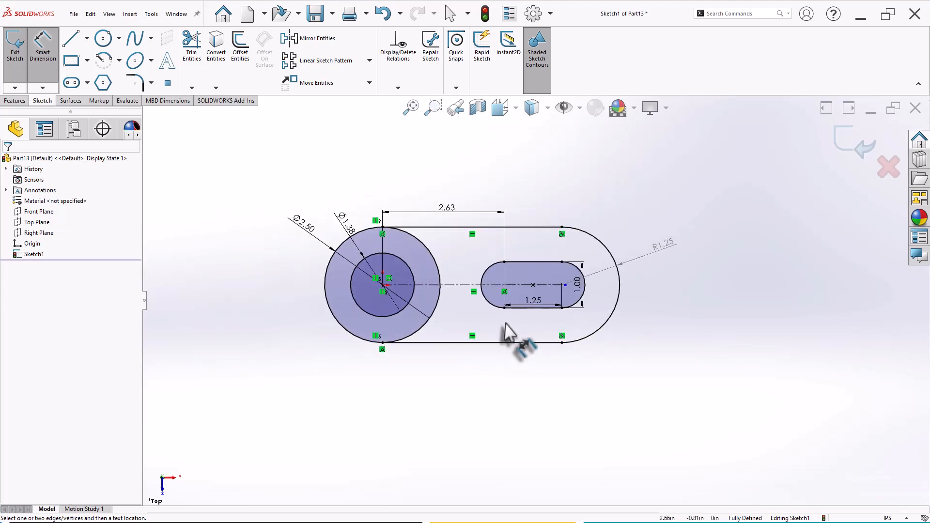
- Extrude the ring region between the two concentric circles 4 in downward from the sketch plane
mouse_move(578, 358)
middle_mouse_down()
mouse_move(593, 301)
mouse_move(571, 233)
mouse_move(623, 297)
mouse_move(567, 276)
middle_mouse_up()
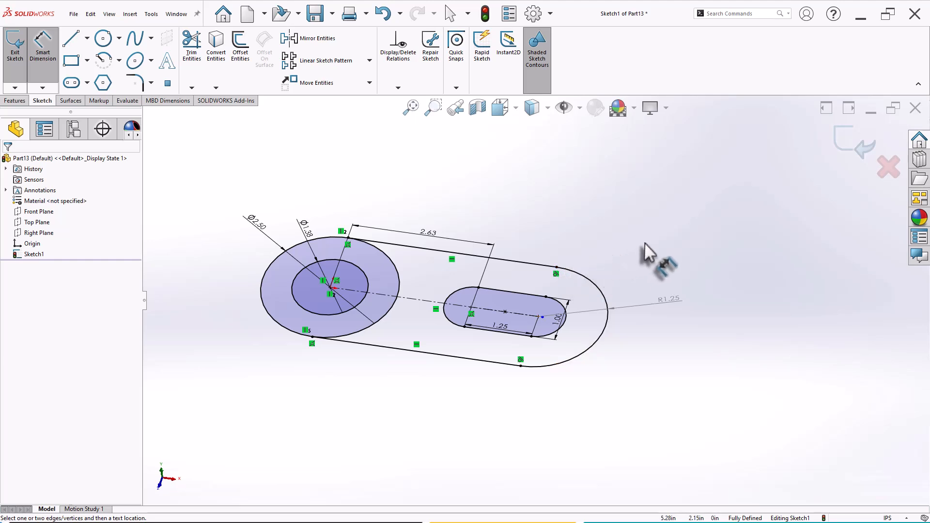
scroll(645, 244, "down", 1)
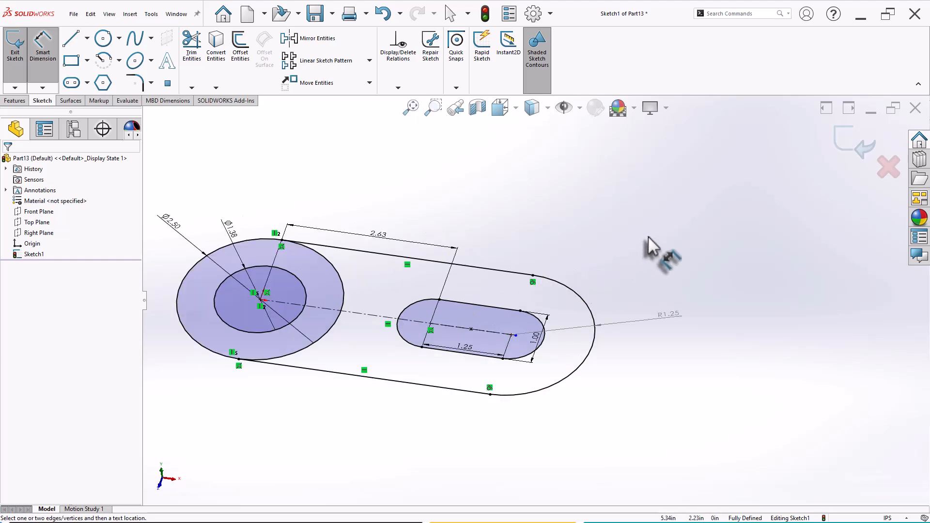
left_click(10, 102)
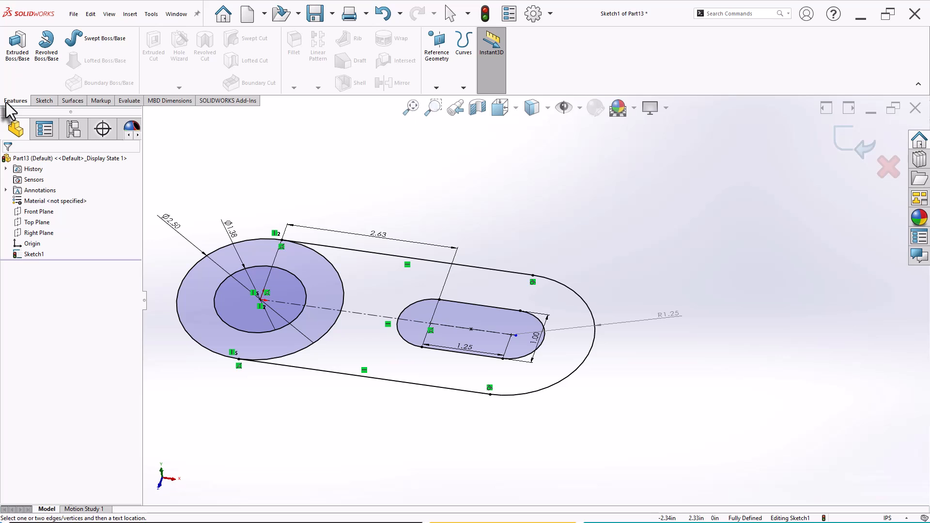
left_click(18, 45)
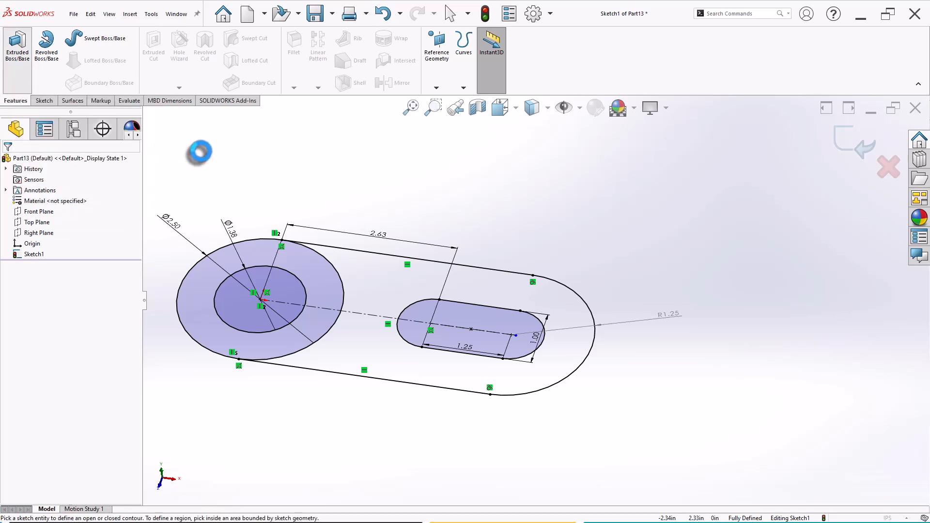
left_click(190, 284)
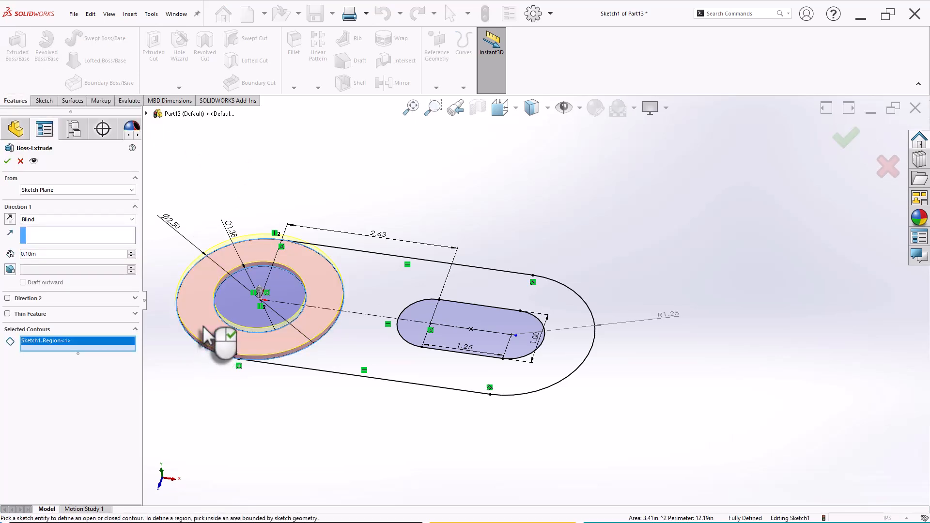
left_click(9, 219)
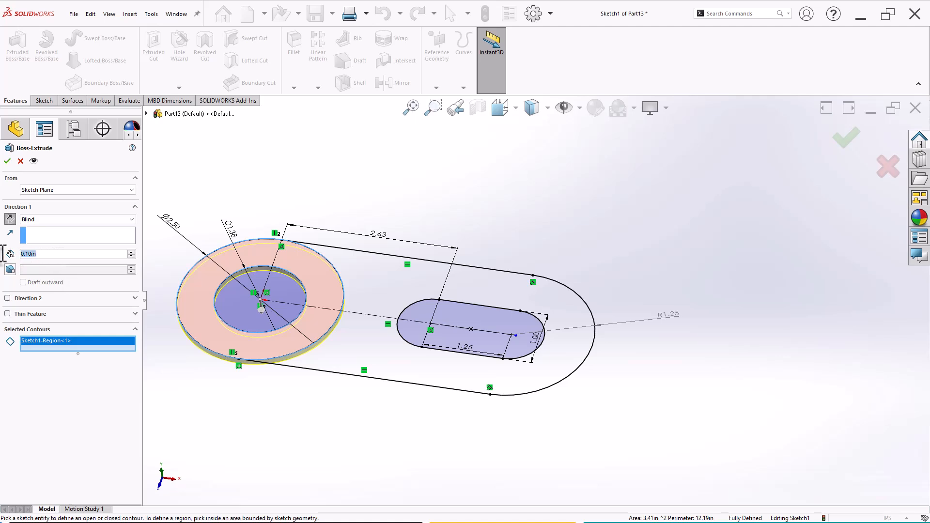
type("4")
key("Return")
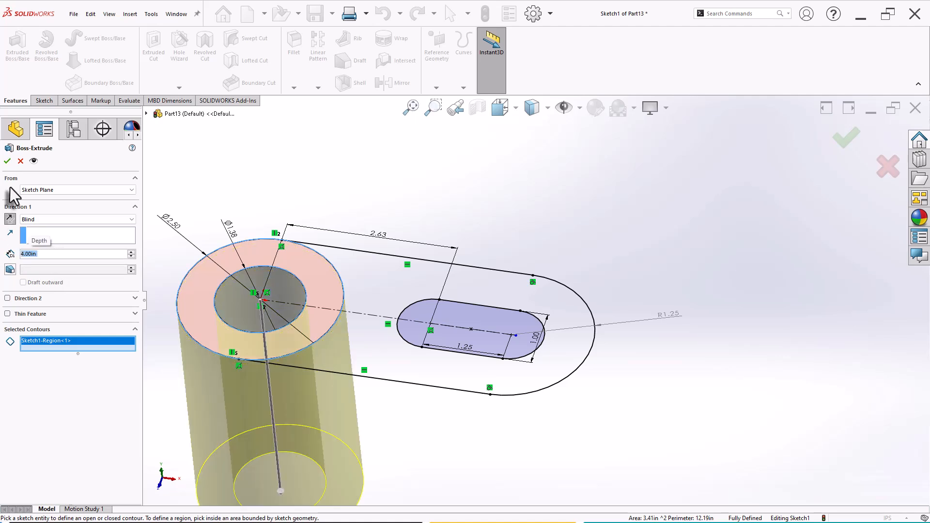
left_click(8, 162)
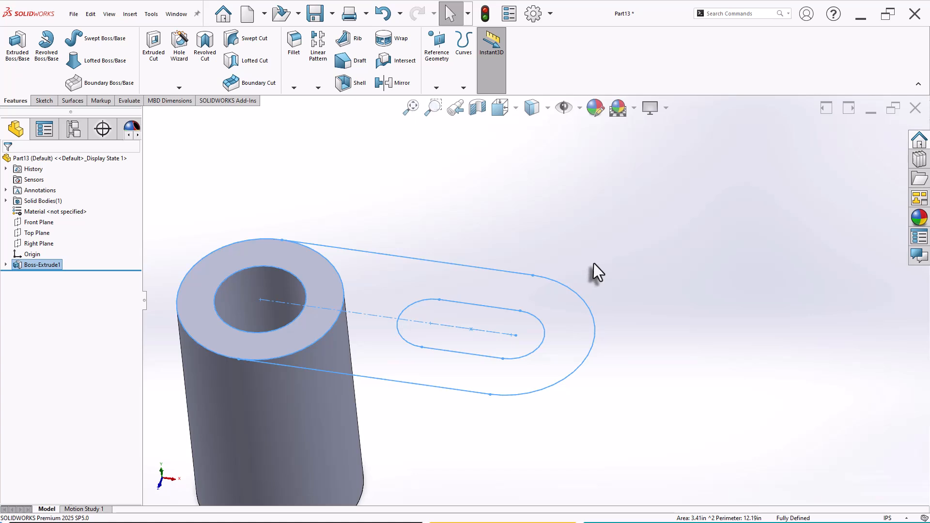
left_click(594, 264)
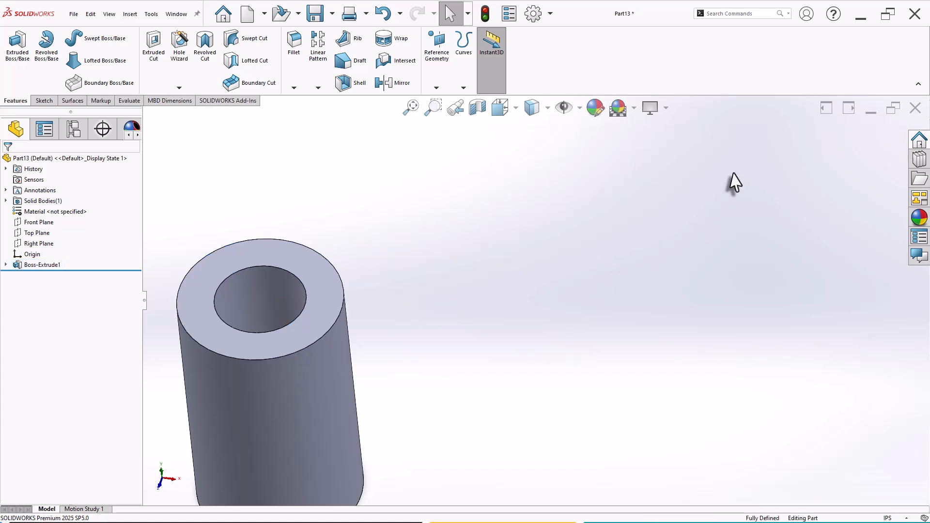
- Reuse the cylinder's sketch for a second blind boss extrusion and reverse its direction to point downward
scroll(572, 318, "up", 3)
scroll(510, 388, "down", 2)
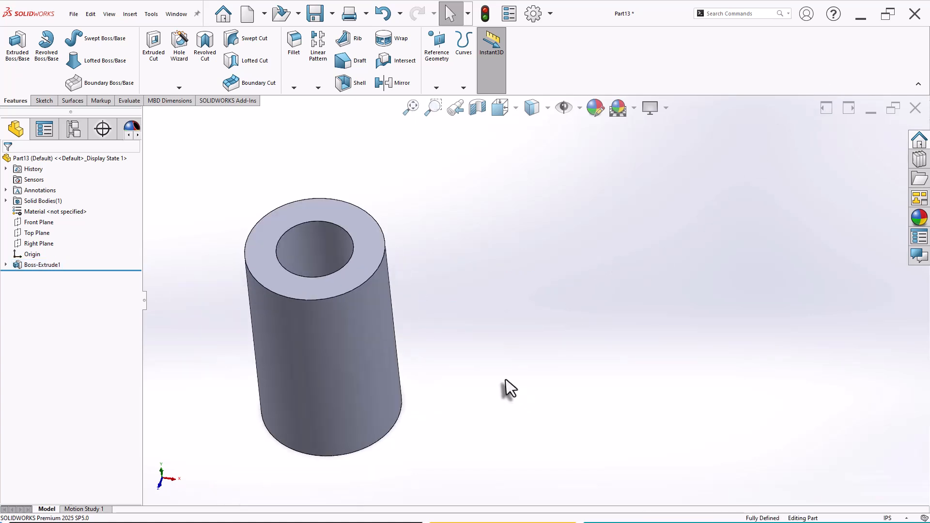
left_click(7, 265)
left_click(42, 276)
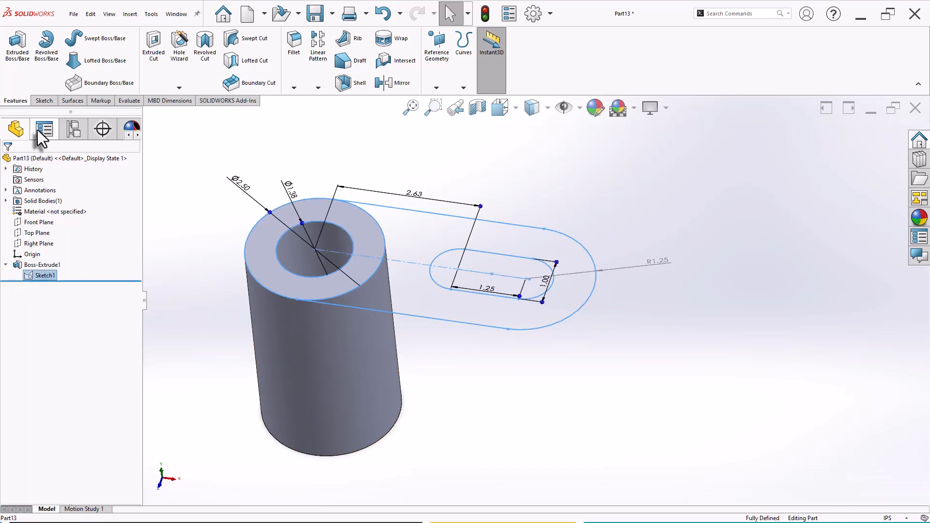
left_click(18, 59)
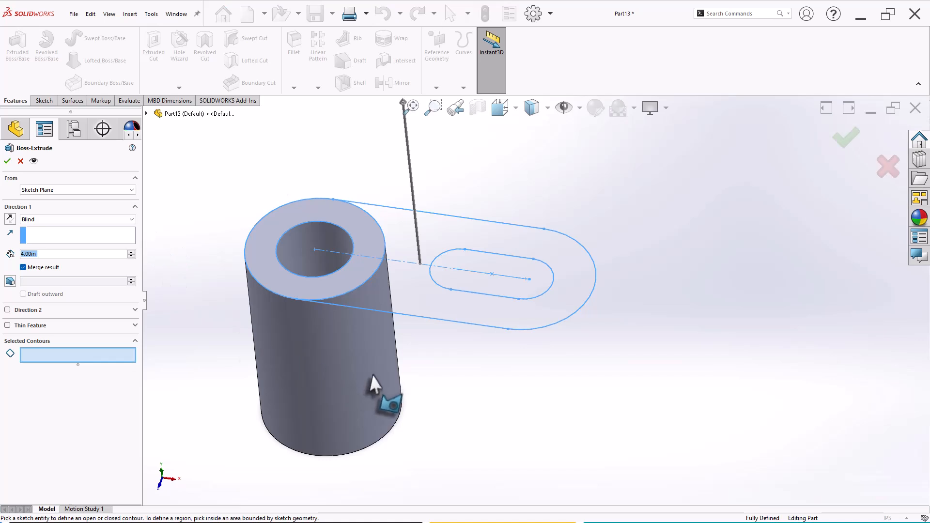
middle_click_drag(451, 391, 455, 357)
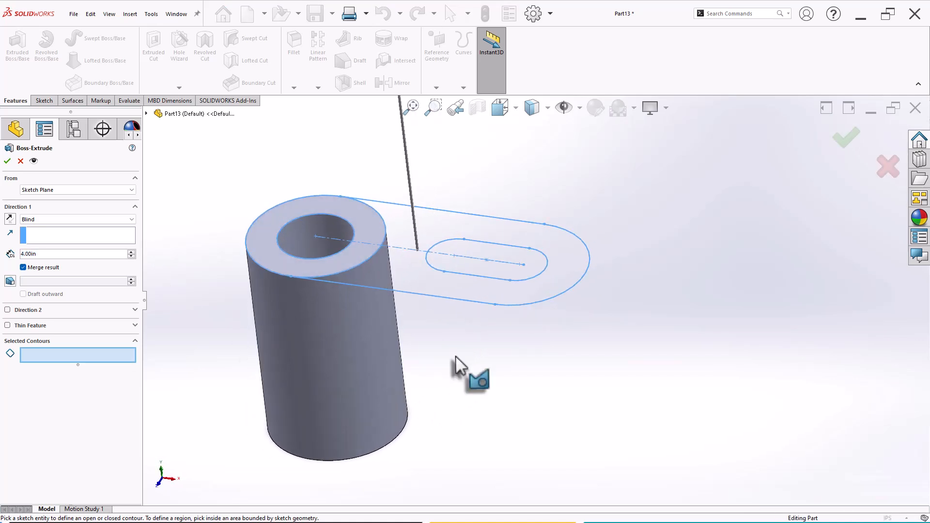
left_click(9, 219)
scroll(492, 308, "up", 1)
scroll(521, 252, "down", 1)
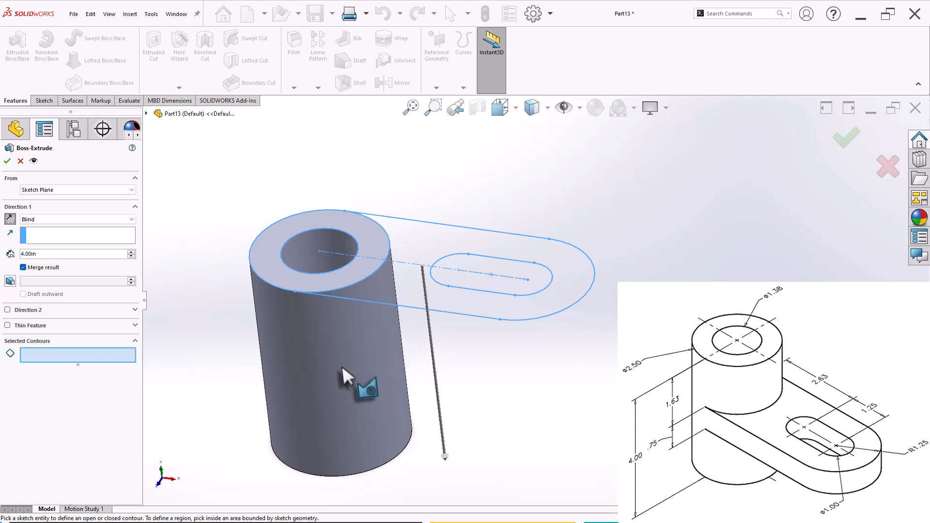
left_click(339, 282)
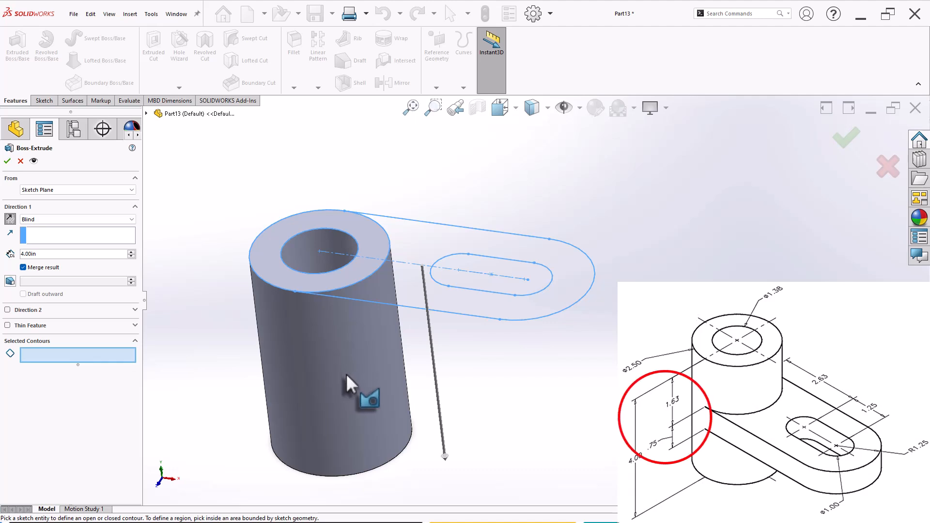
- Start the extrusion from a 1.63 in offset below the sketch plane, with the arm region around the slot as its contour
left_click(70, 190)
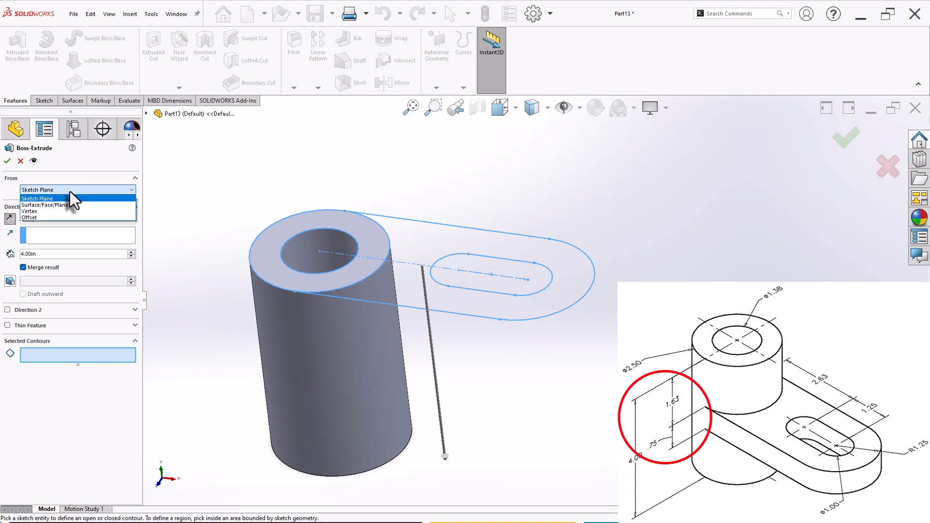
left_click(62, 218)
left_click_drag(44, 205, 4, 206)
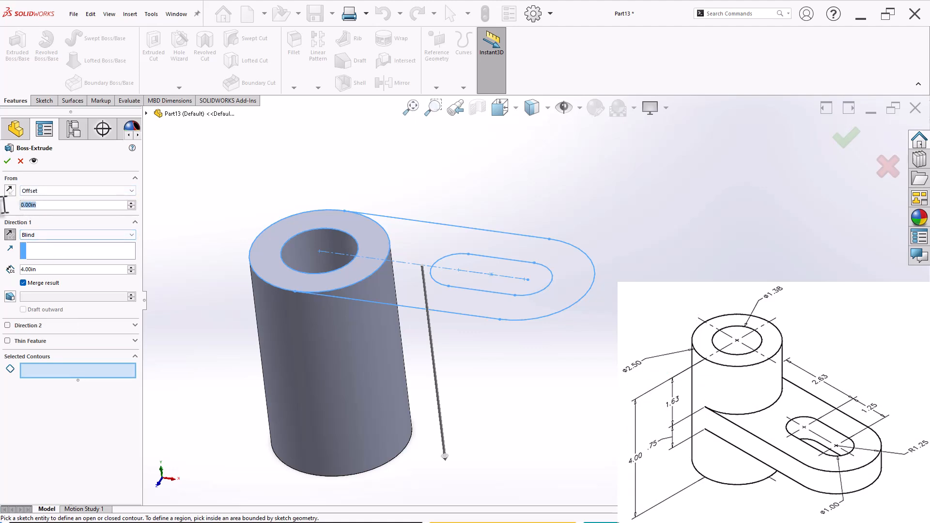
type("1.63")
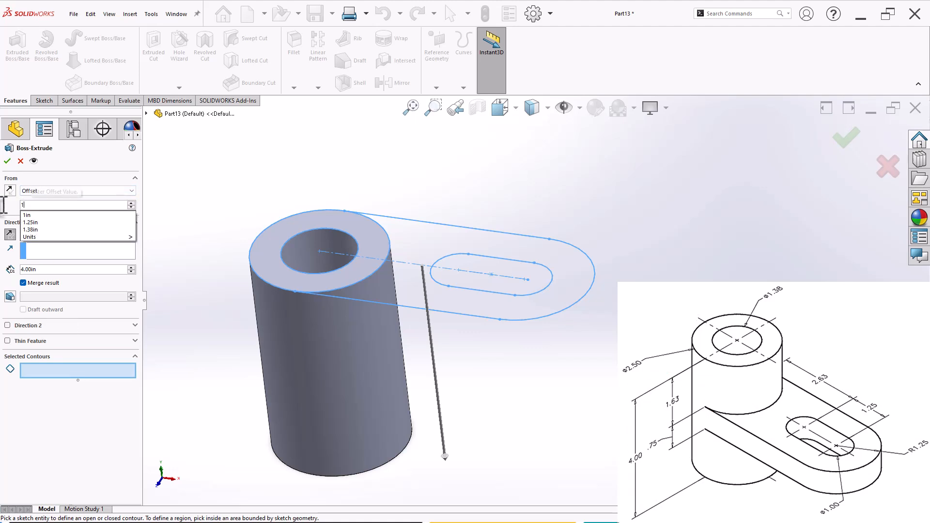
key("Return")
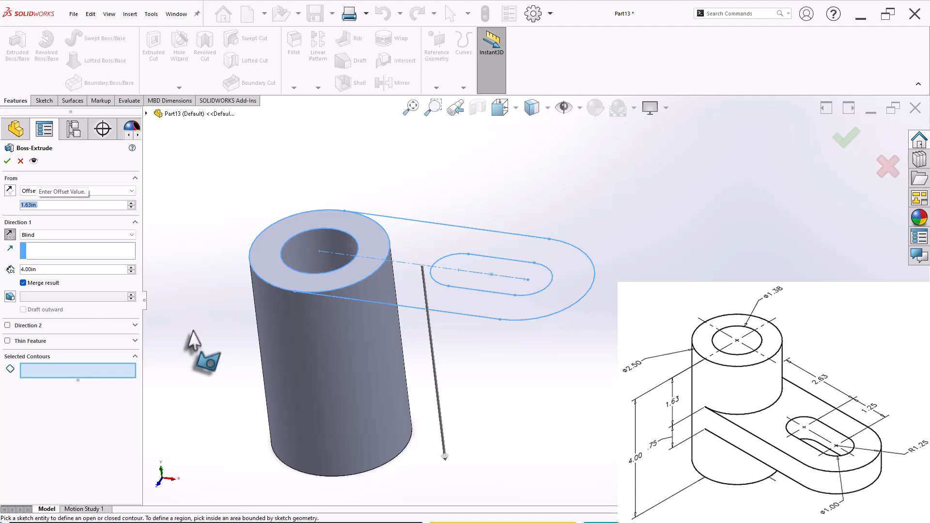
left_click(485, 325)
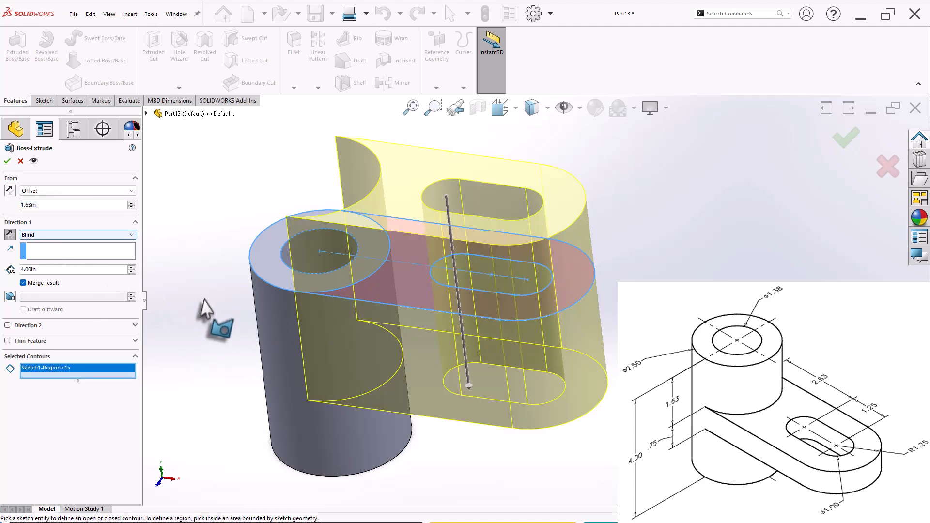
middle_click_drag(208, 312, 195, 271)
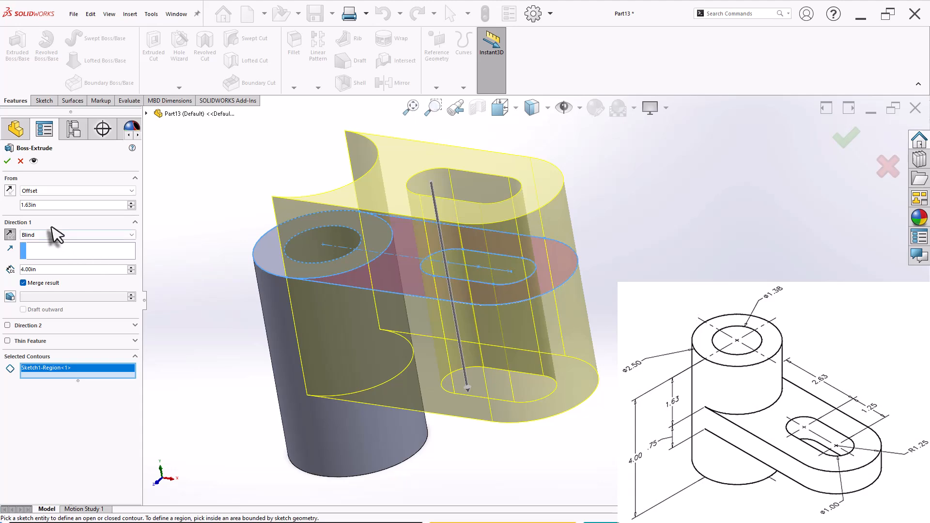
left_click(9, 190)
scroll(562, 315, "up", 2)
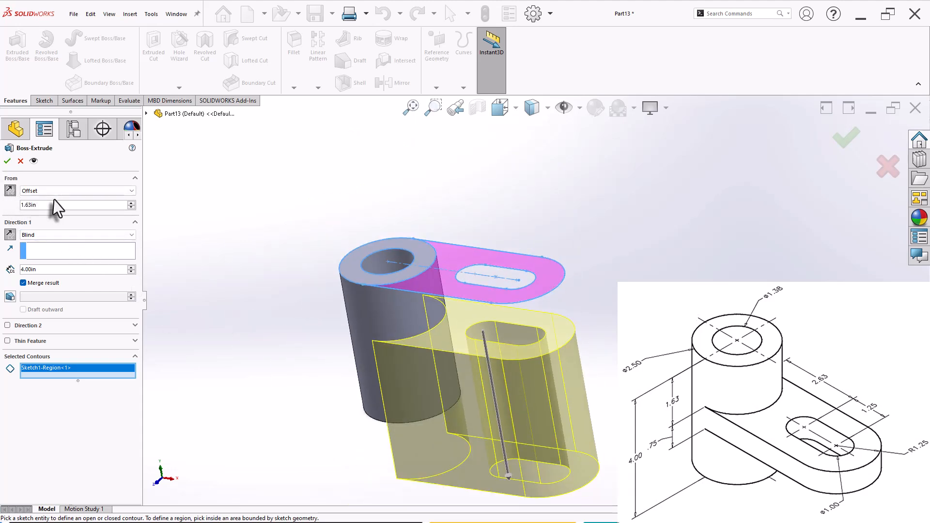
- Extrude the slotted arm 0.75 in deep, merged with the cylinder
scroll(589, 310, "down", 2)
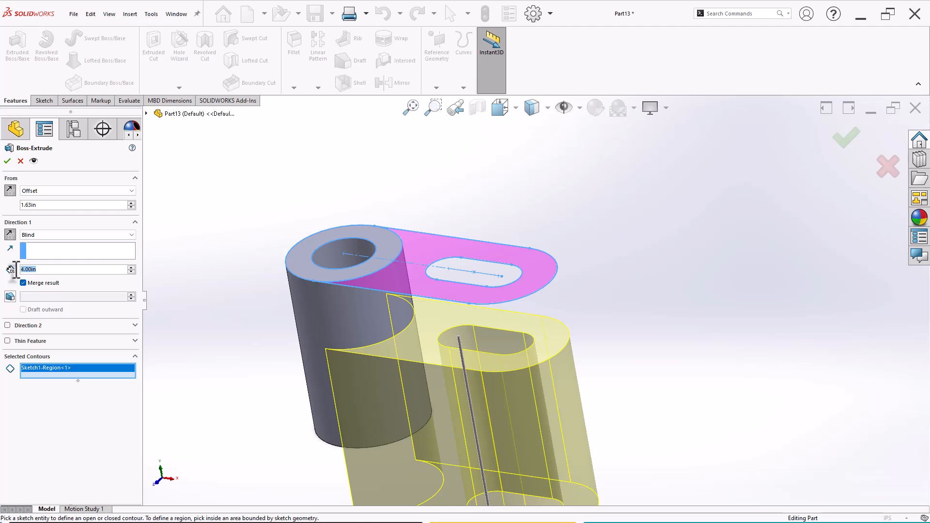
type("0.75")
key("Return")
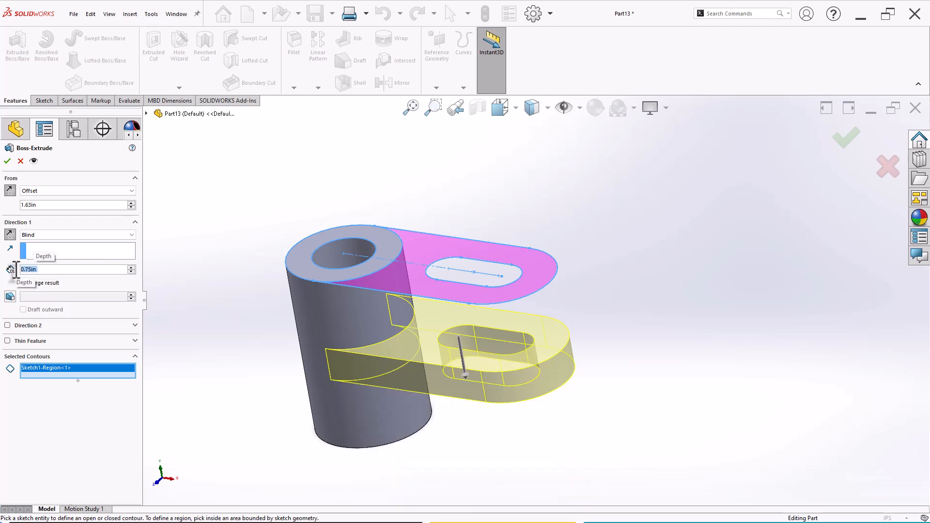
mouse_move(613, 394)
middle_mouse_down()
mouse_move(623, 399)
mouse_move(613, 386)
mouse_move(624, 345)
mouse_move(608, 380)
middle_mouse_up()
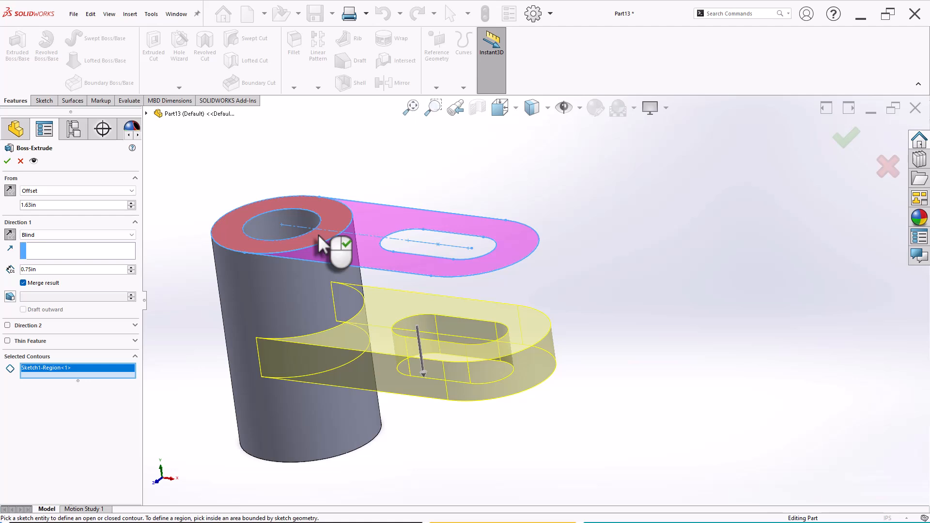
left_click(844, 144)
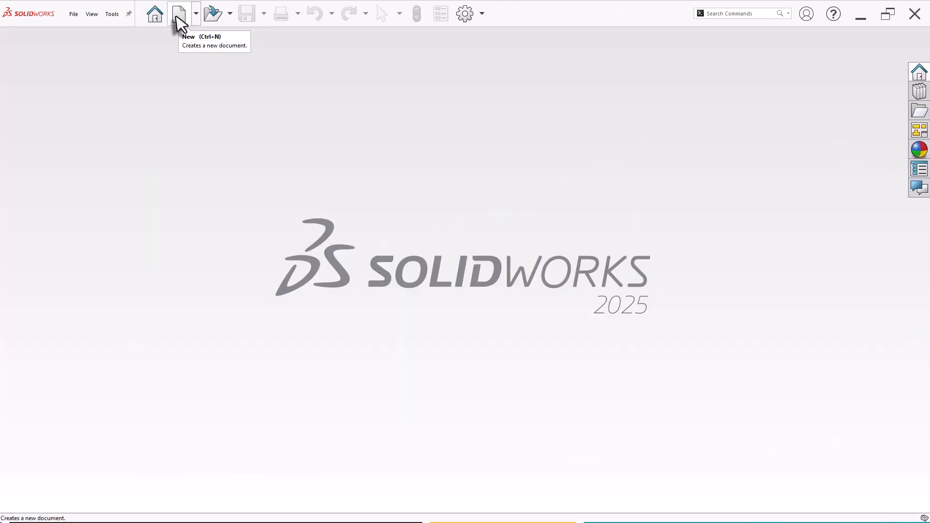
- Create a new part and start a sketch on the Right Plane
left_click(176, 16)
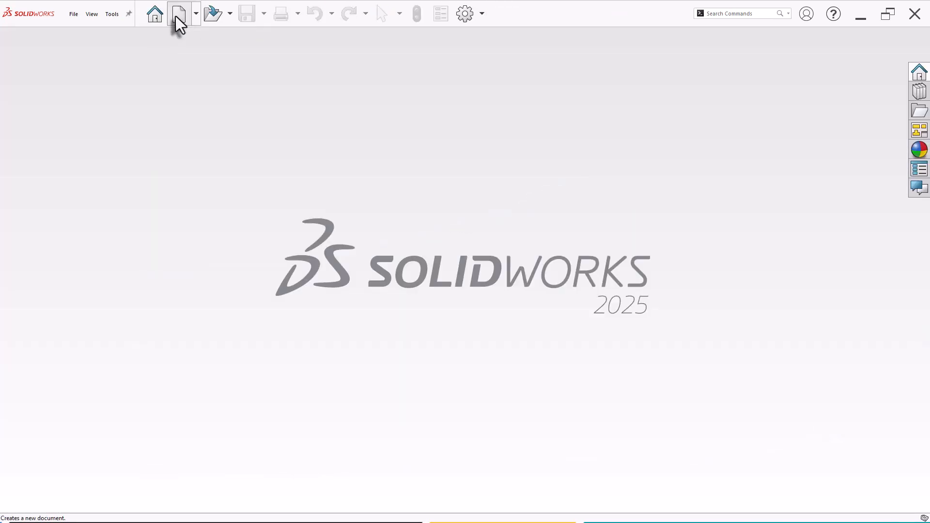
left_click(425, 350)
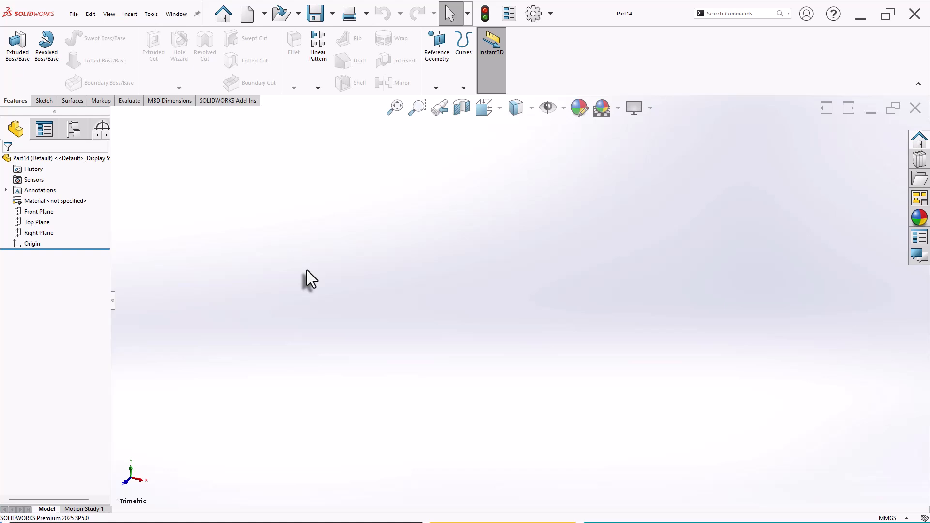
left_click(51, 234)
left_click(59, 218)
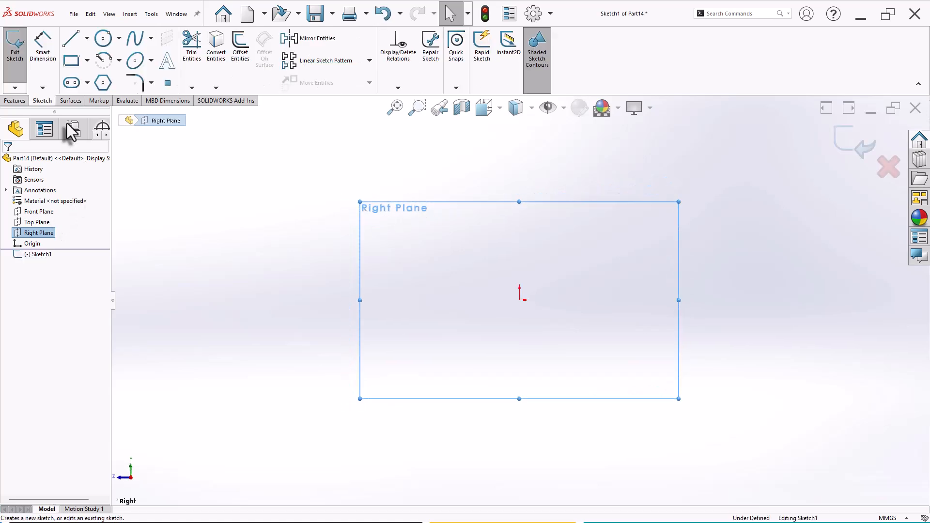
- Draw a 40 mm vertical line up from the origin and a 10 mm horizontal line leftward from its upper end
left_click(71, 38)
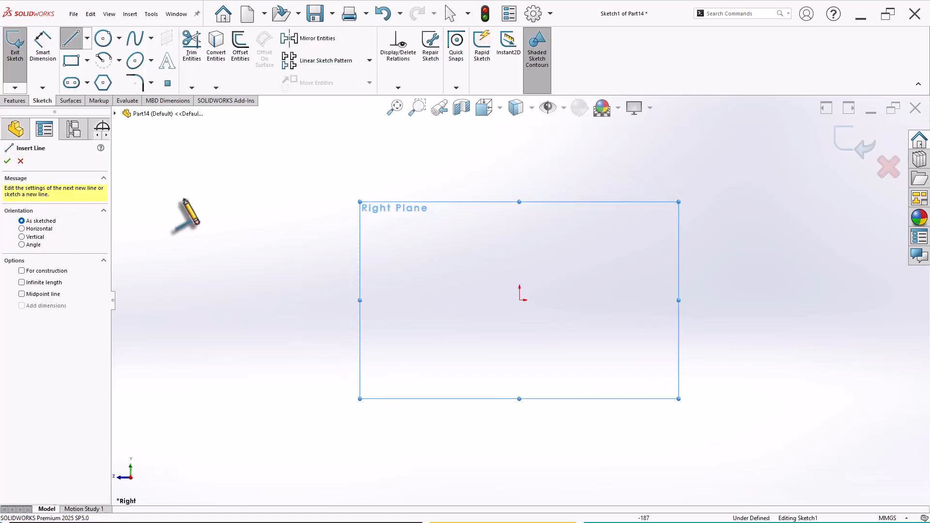
left_click(519, 300)
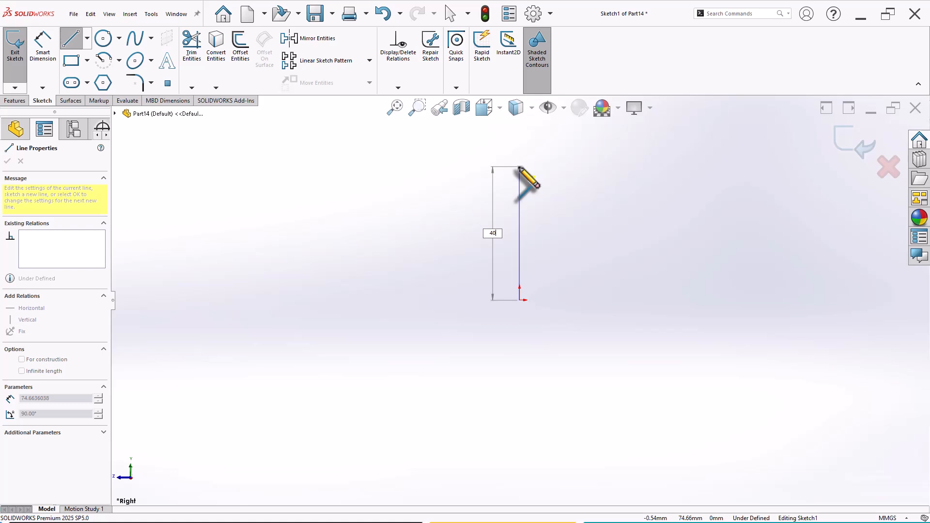
key("Return")
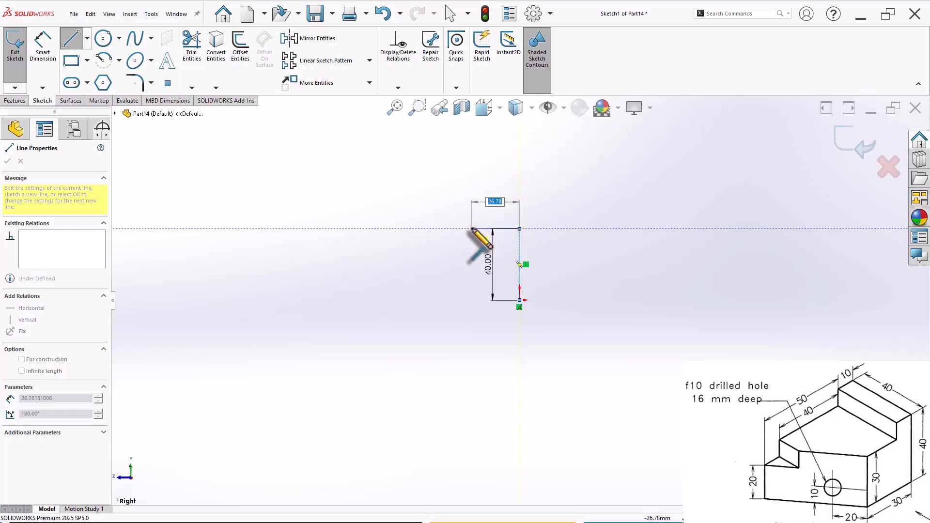
key("Return")
scroll(518, 236, "down", 6)
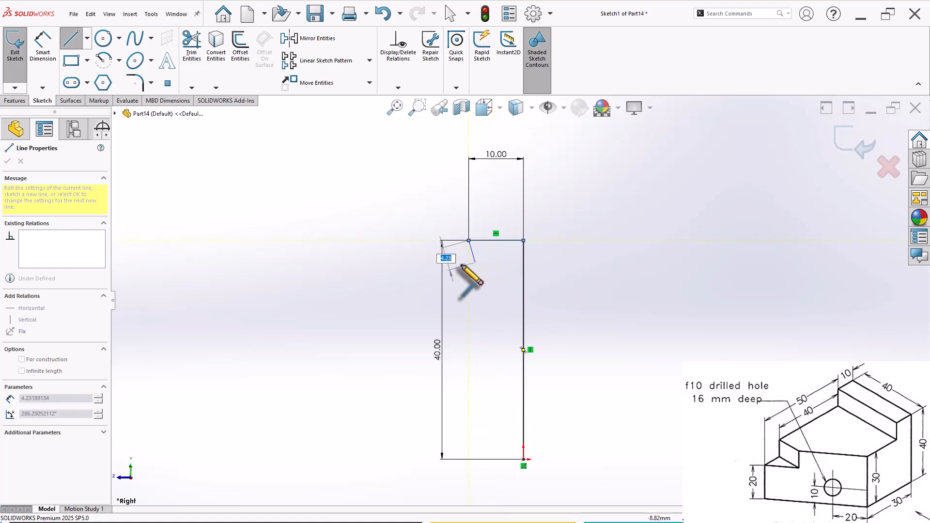
- Complete the stepped profile with a 40 mm middle tread and a lower tread about 11 mm long and 23.5 mm high, closing it at the origin
left_click(468, 293)
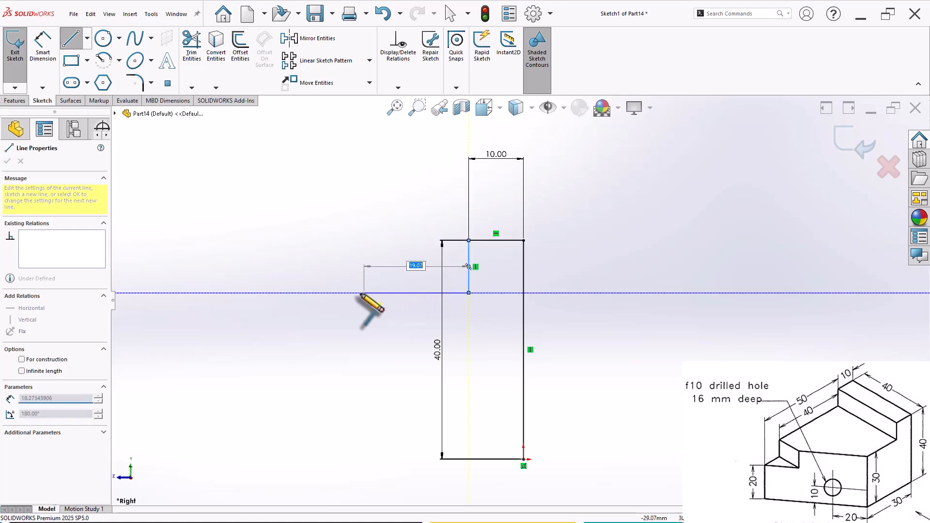
key("Return")
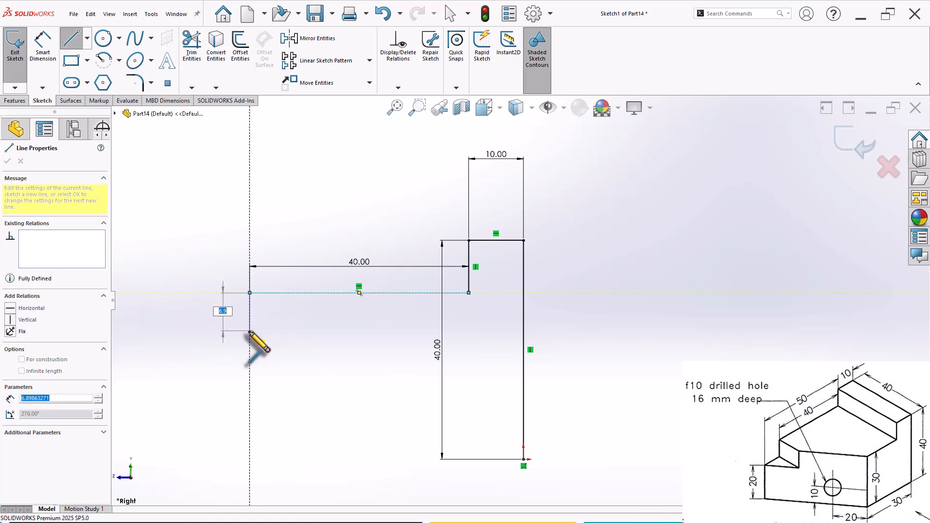
left_click(250, 330)
left_click(188, 331)
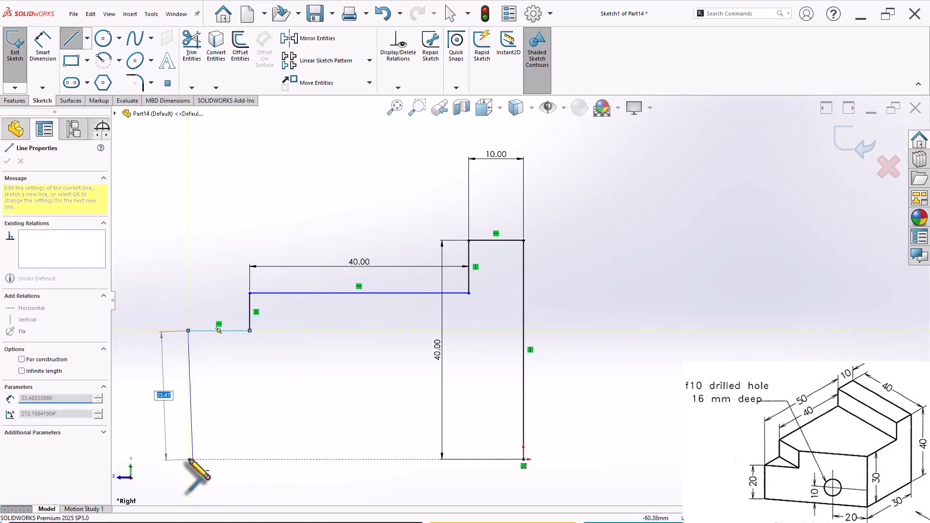
left_click(188, 459)
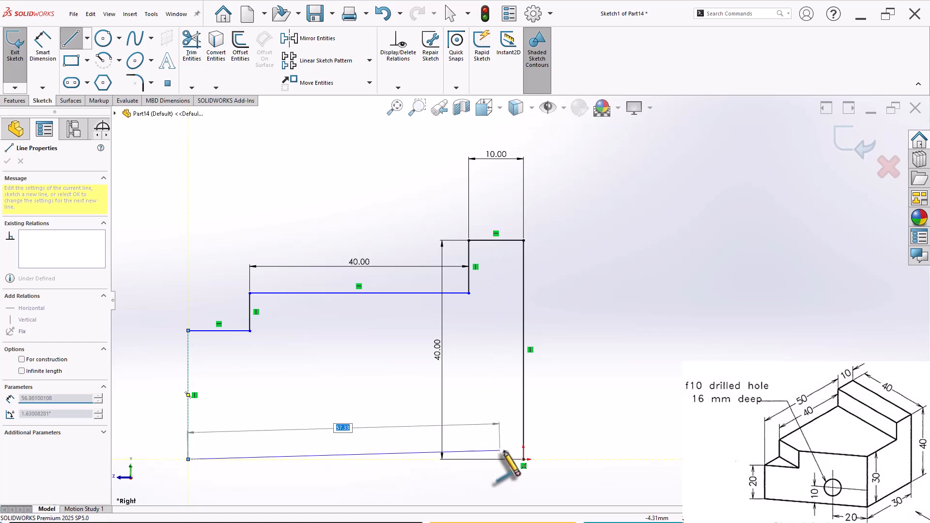
left_click(523, 459)
right_click(616, 258)
left_click(632, 268)
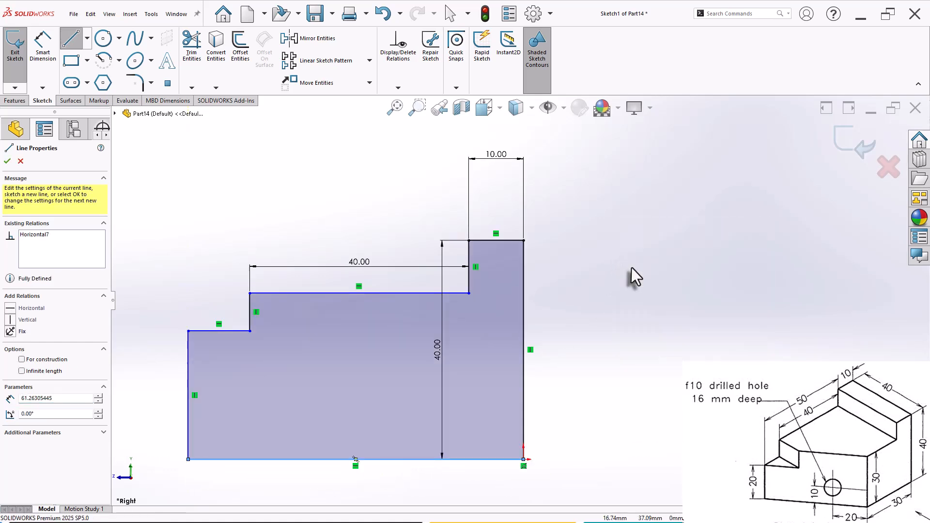
- Dimension the short outer vertical edge at the low end of the profile to 20 mm
scroll(559, 283, "up", 2)
scroll(533, 310, "down", 2)
scroll(369, 314, "up", 1)
mouse_move(369, 314)
middle_mouse_down()
mouse_move(394, 321)
mouse_move(415, 357)
middle_mouse_up()
right_click_drag(218, 322, 217, 228)
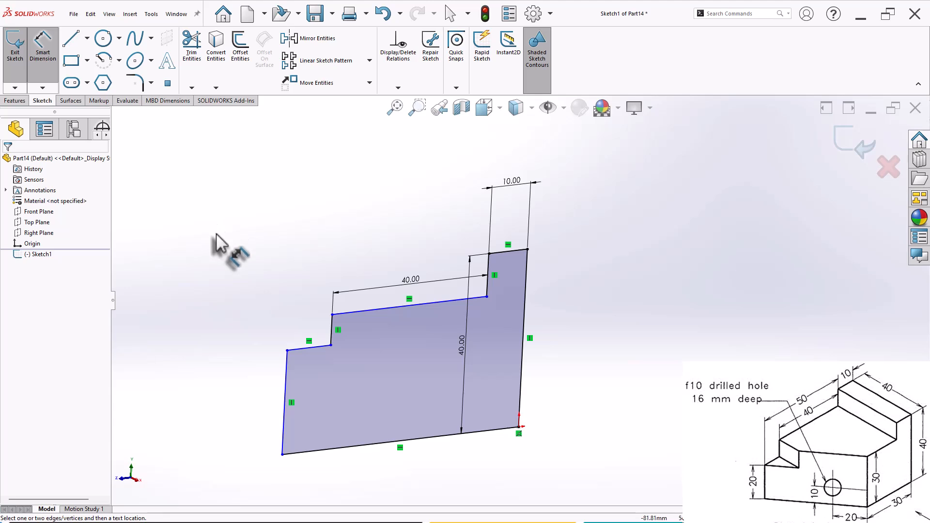
left_click(285, 402)
left_click(237, 390)
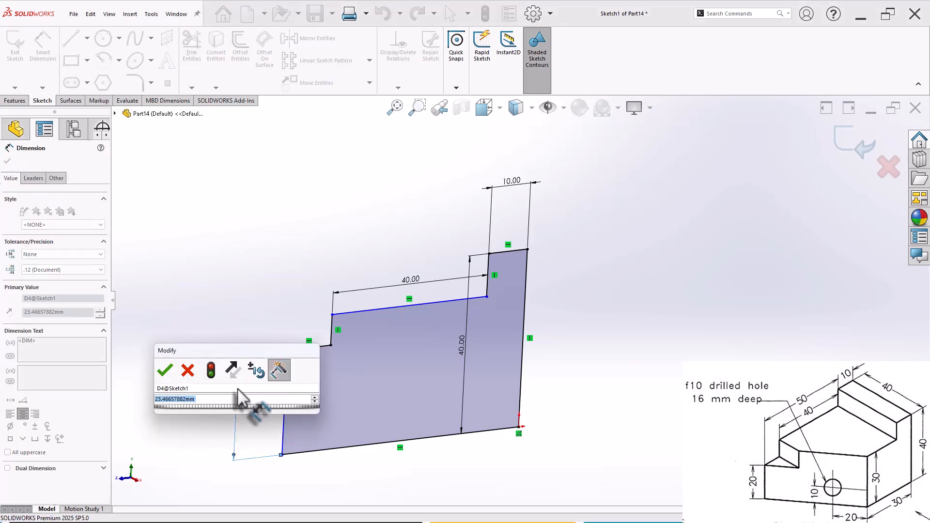
type("20")
key("Return")
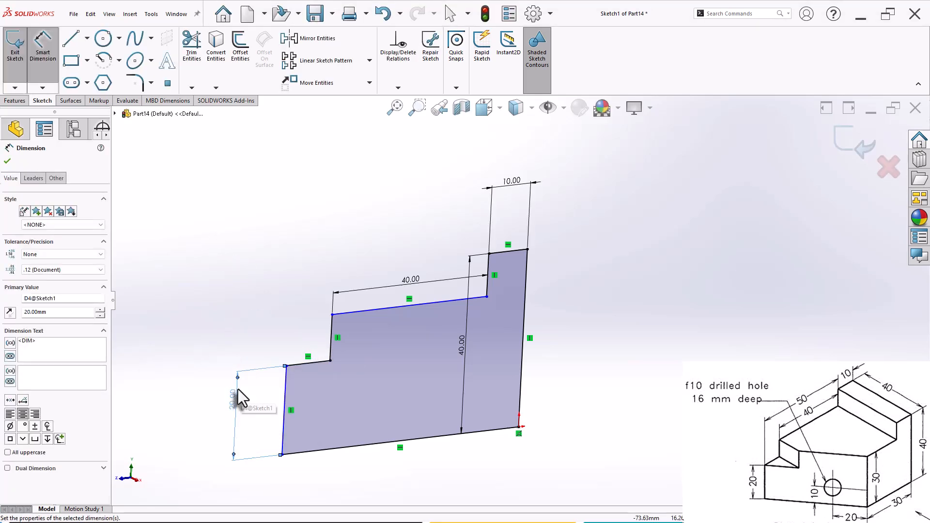
- Dimension the horizontal distance between the outer vertical edge and the upper step's riser to 50 mm
left_click(284, 384)
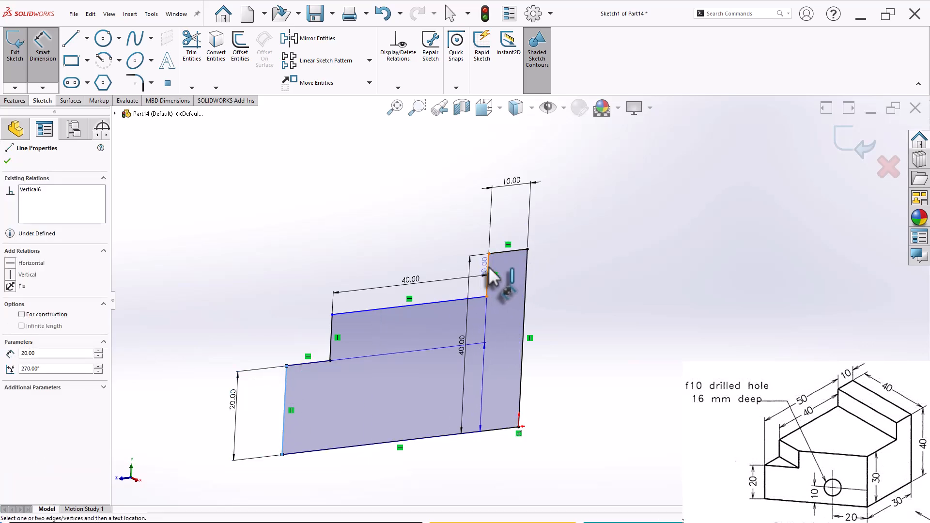
left_click(488, 275)
left_click(368, 236)
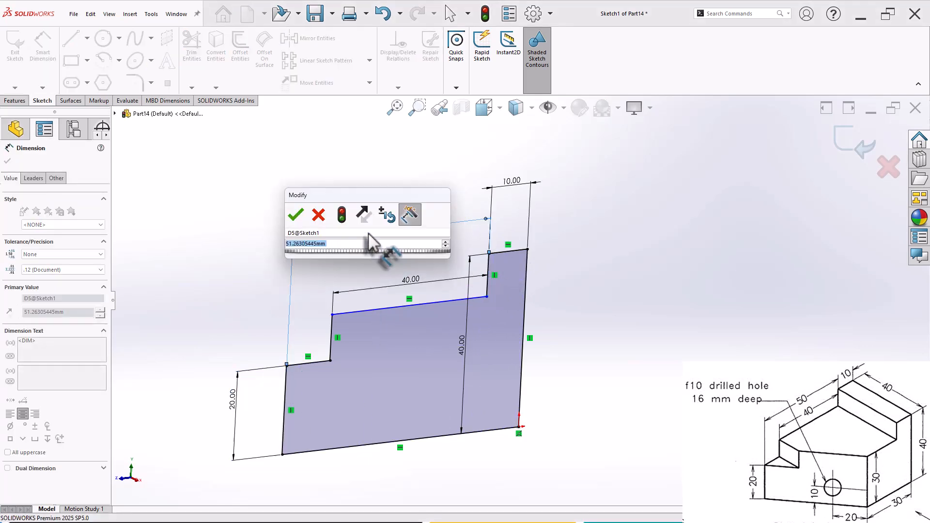
type("50")
key("Return")
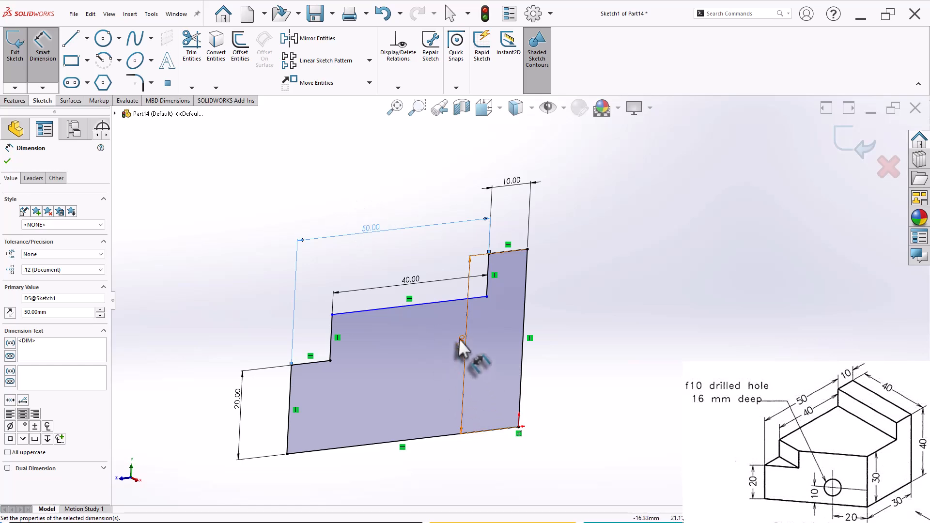
- Set the height of the middle tread above the base line to 30 mm
left_click(449, 303)
left_click(446, 436)
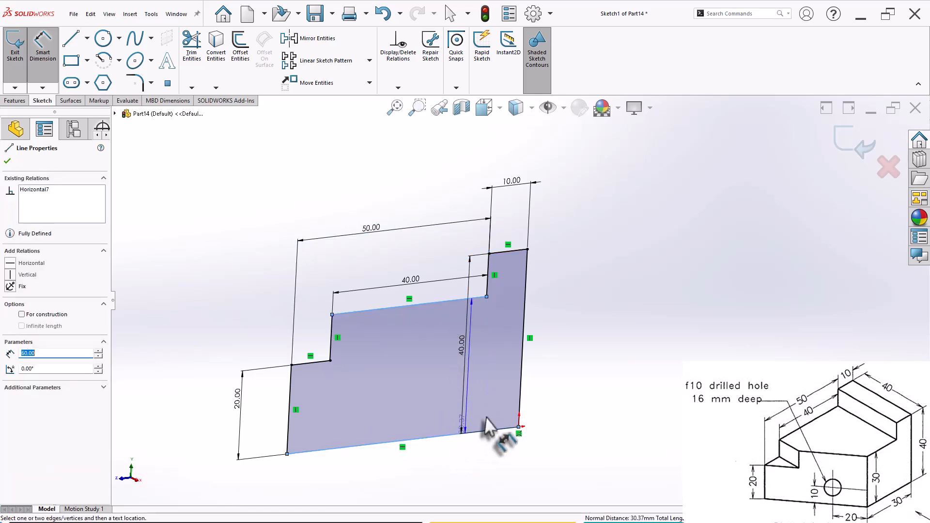
left_click(572, 388)
type("30")
key("Return")
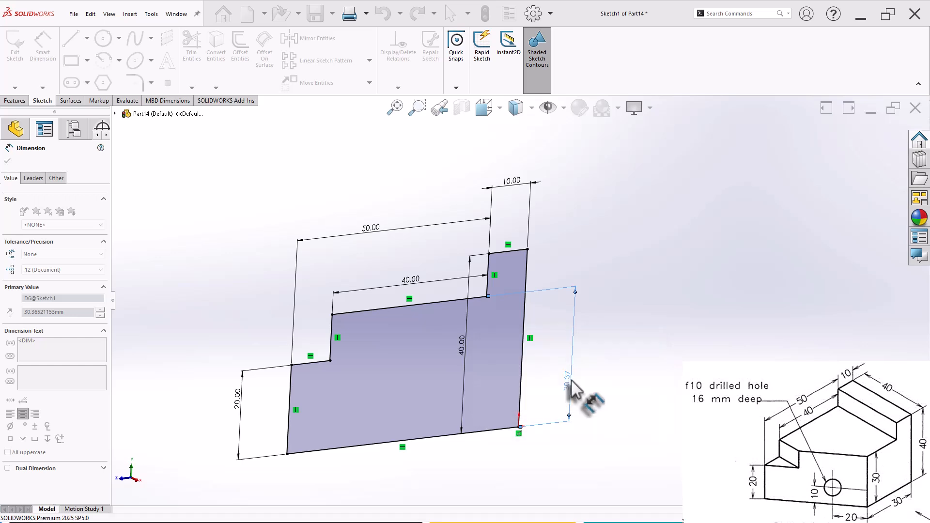
left_click(602, 375)
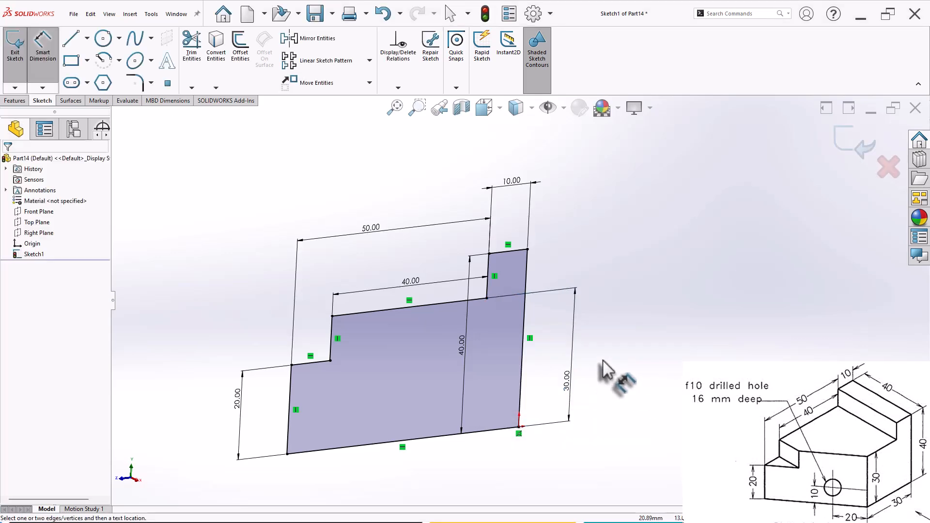
- Extrude the stepped profile 40 mm as a blind boss in the reversed direction
middle_click_drag(602, 360, 605, 365)
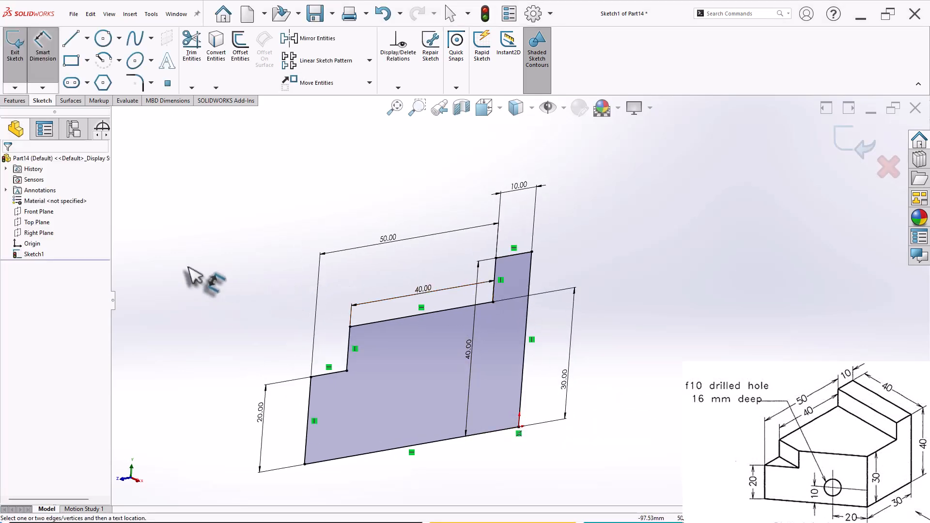
middle_click_drag(161, 257, 148, 262)
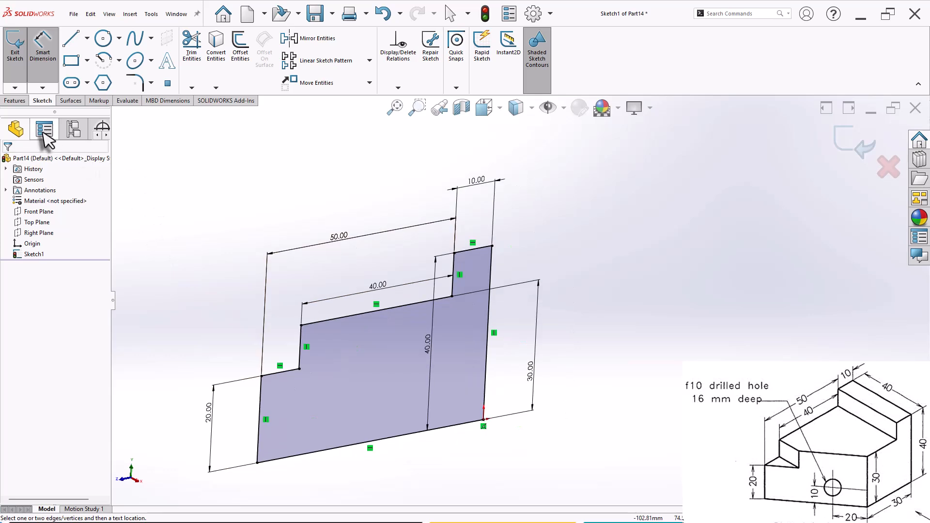
key("s")
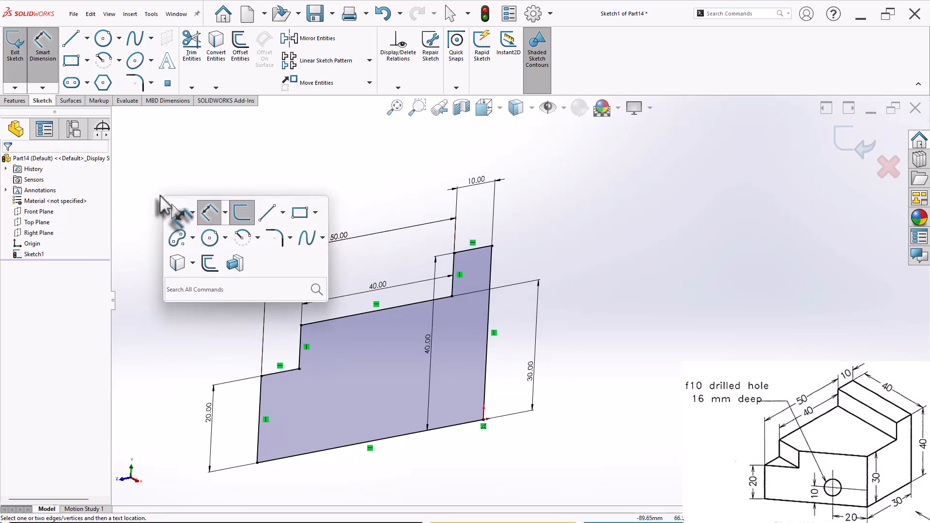
left_click(238, 265)
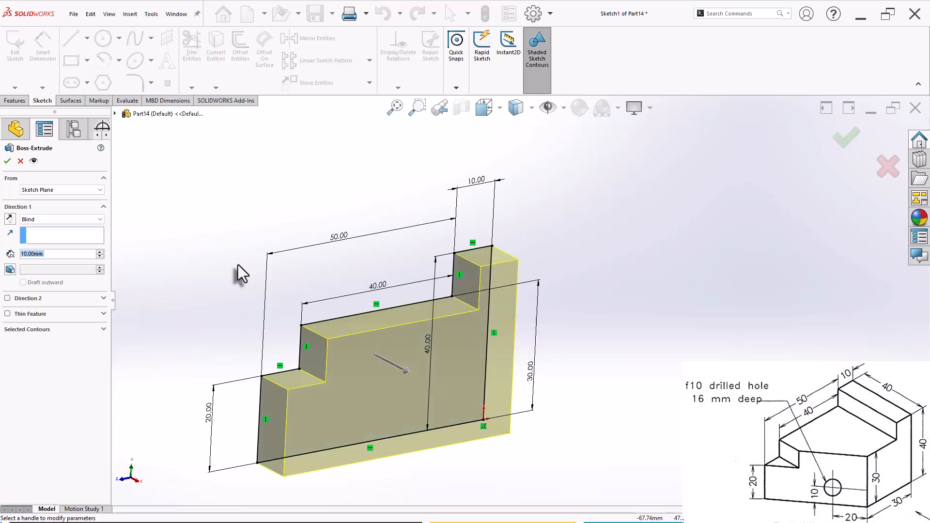
left_click(10, 219)
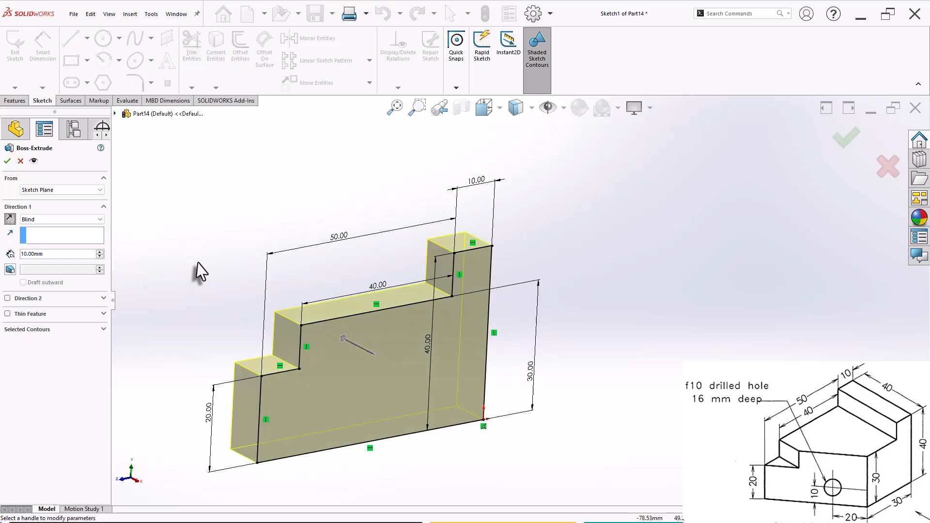
middle_click_drag(201, 271, 202, 334)
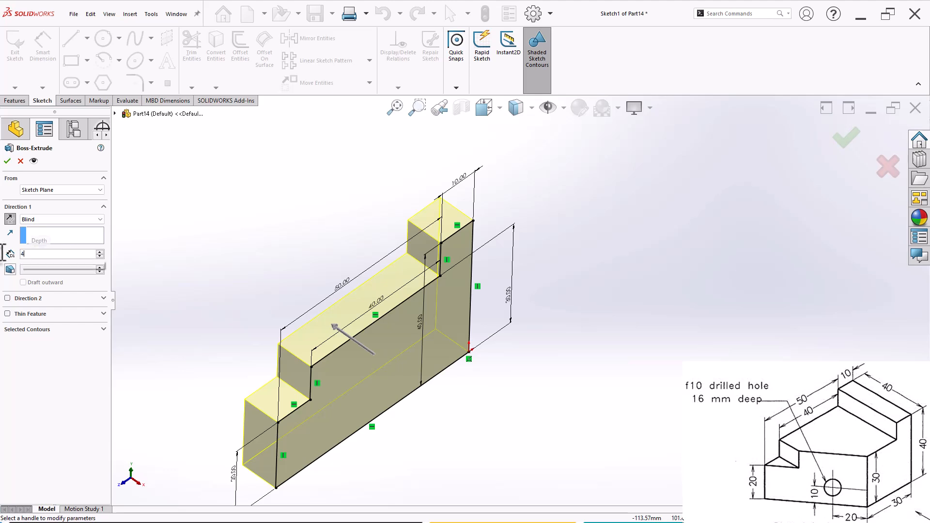
type("0")
key("Return")
left_click(592, 335)
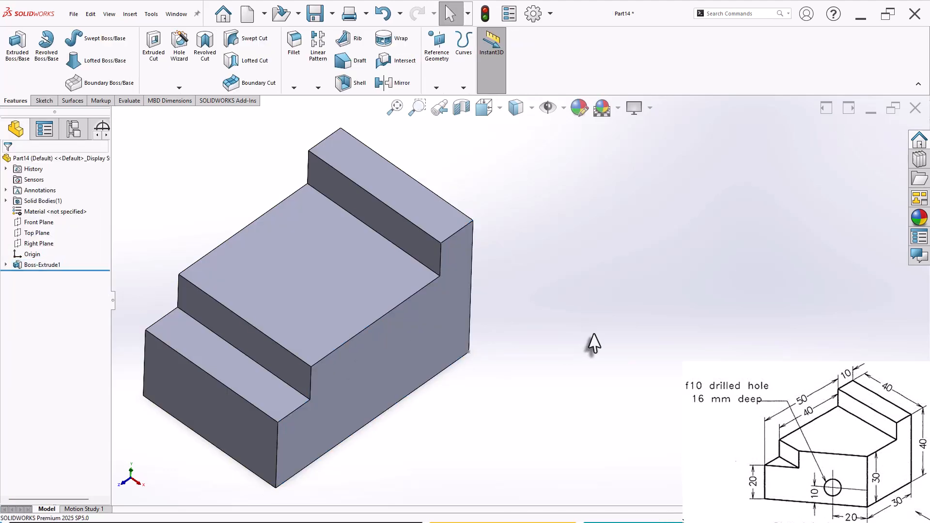
- On the middle tread face, sketch a diagonal line from the block's front-left corner to the right side edge, ending about 37.6 mm from the back edge
scroll(594, 334, "up", 1)
scroll(576, 356, "down", 1)
scroll(565, 359, "up", 1)
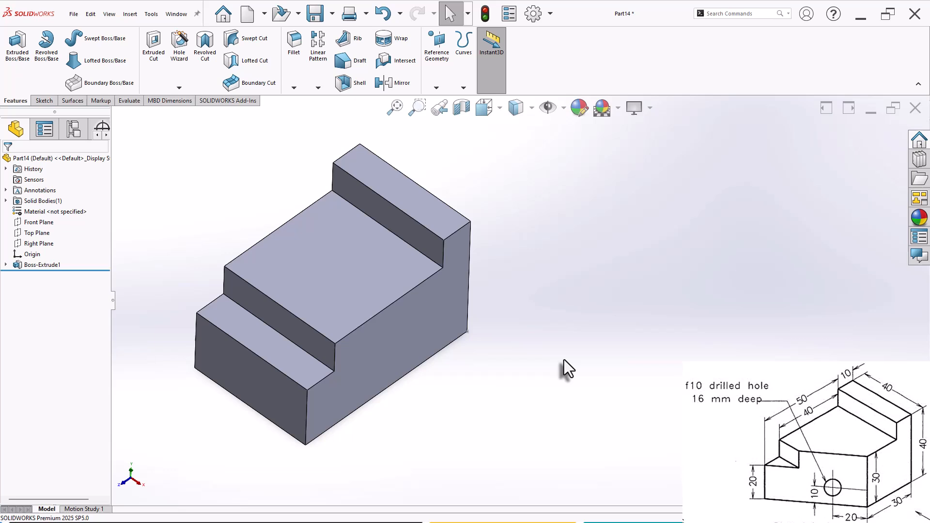
mouse_move(335, 302)
middle_mouse_down()
mouse_move(332, 267)
mouse_move(327, 301)
middle_mouse_up()
left_click(327, 298)
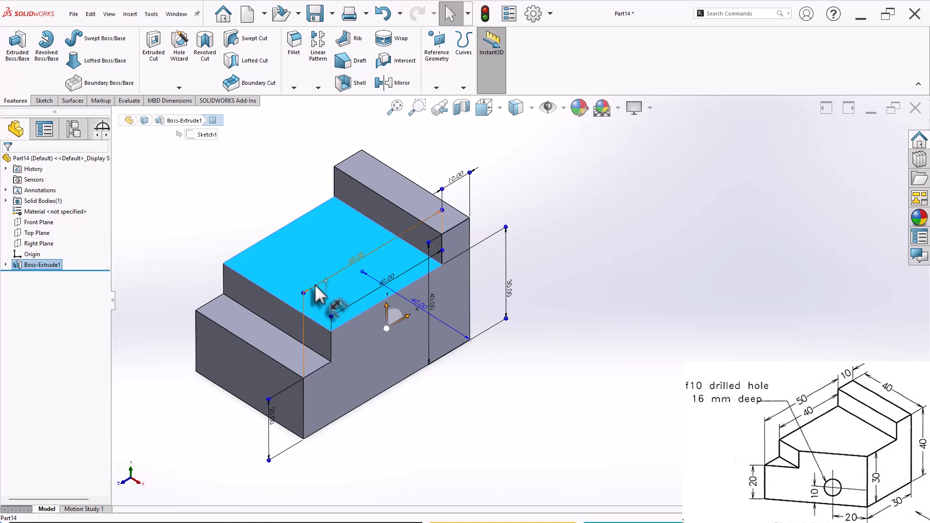
right_click(328, 267)
left_click(333, 257)
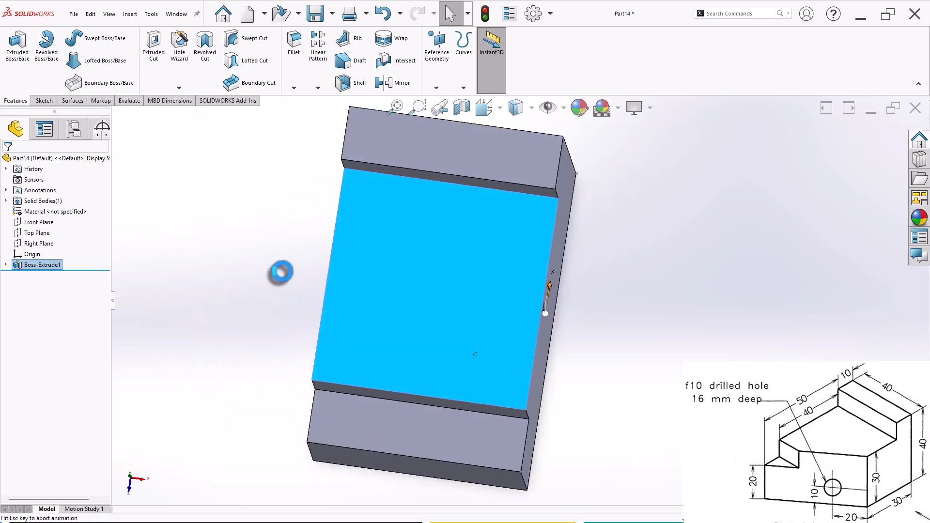
left_click(68, 42)
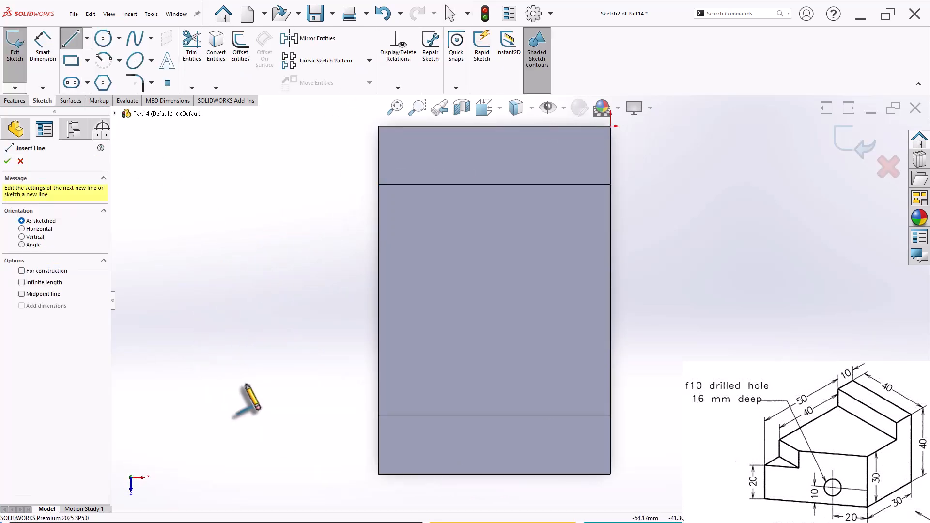
left_click(378, 474)
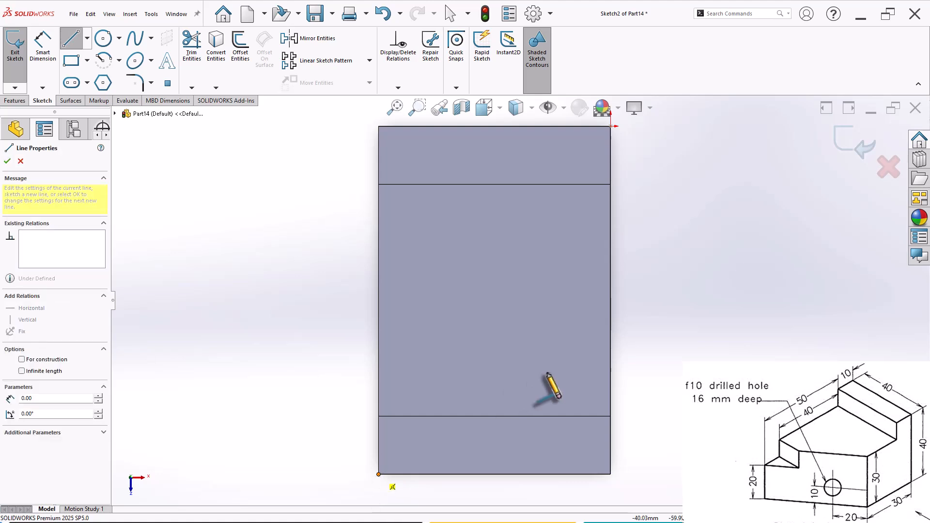
right_click(670, 289)
left_click(681, 298)
- Dimension the distance from the block's back edge to the diagonal line's right endpoint to 30 mm
right_click_drag(666, 409, 682, 288)
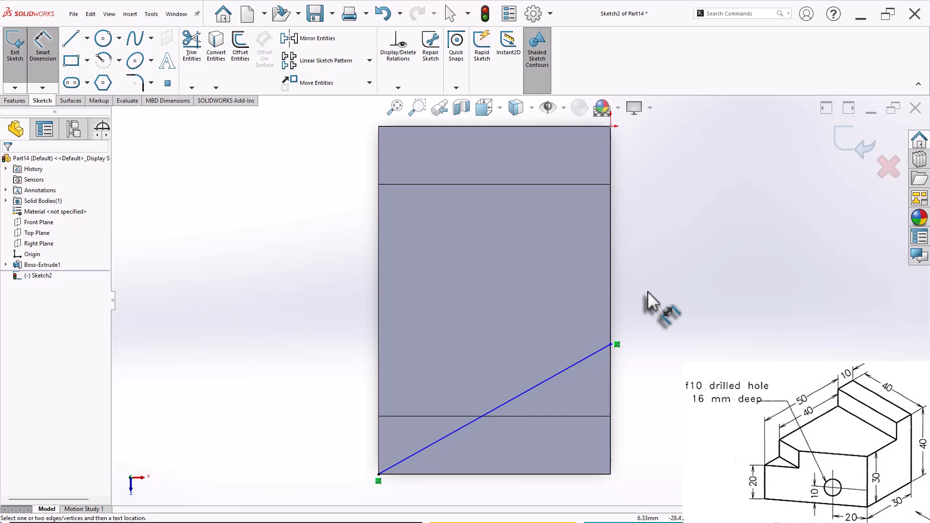
left_click(591, 127)
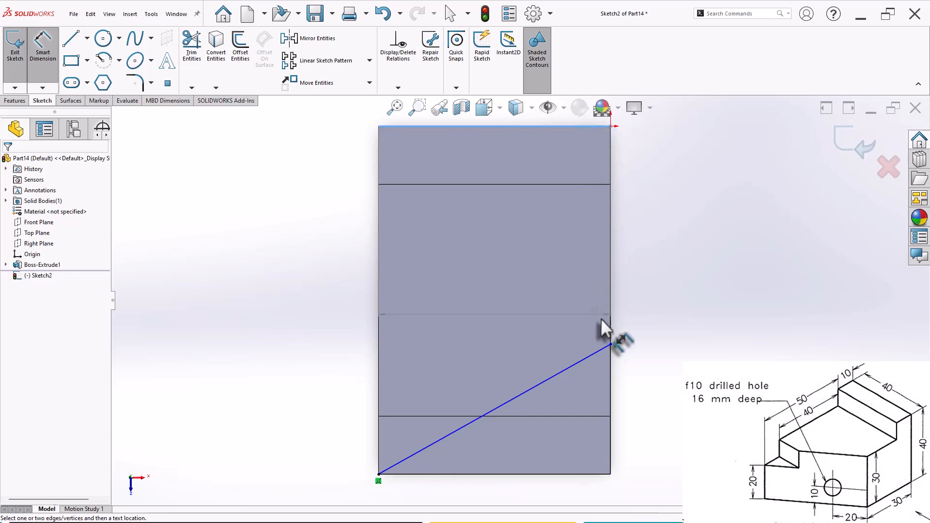
left_click(610, 345)
left_click(654, 263)
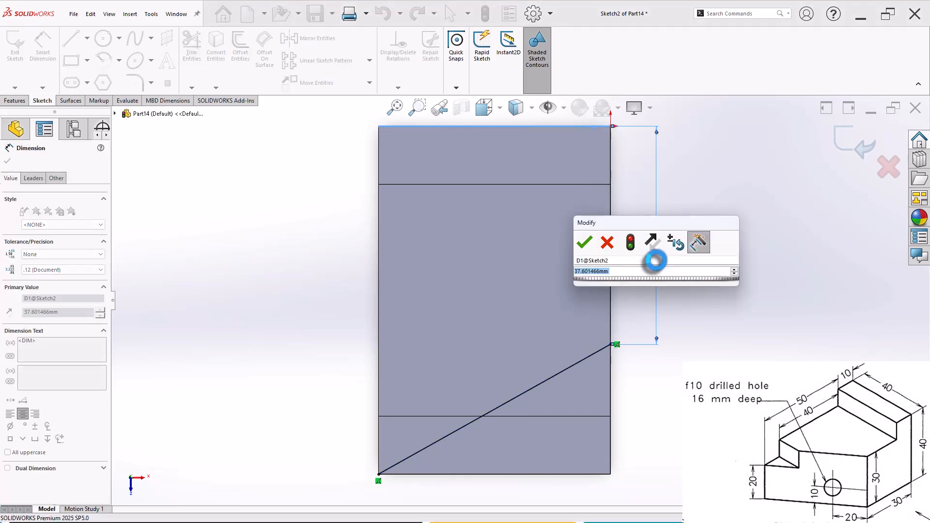
type("30")
key("Return")
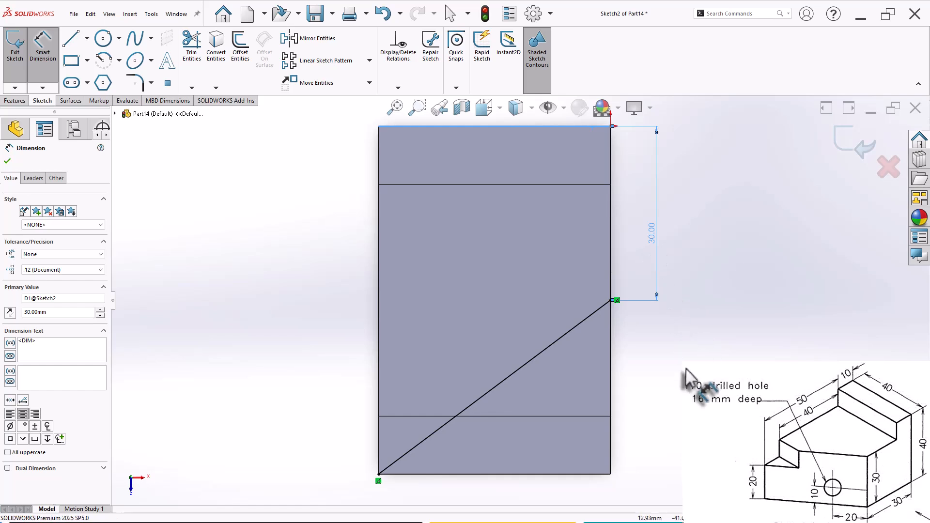
- Extrude-cut the block along the diagonal line, through all in both directions, removing the front corner in front of the line
mouse_move(697, 425)
middle_mouse_down()
mouse_move(643, 342)
mouse_move(623, 284)
middle_mouse_up()
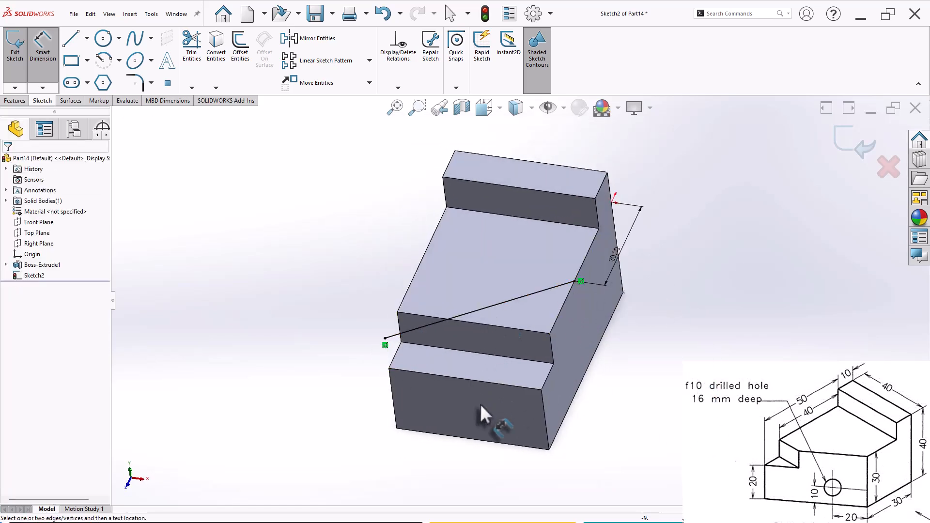
left_click(15, 101)
left_click(153, 54)
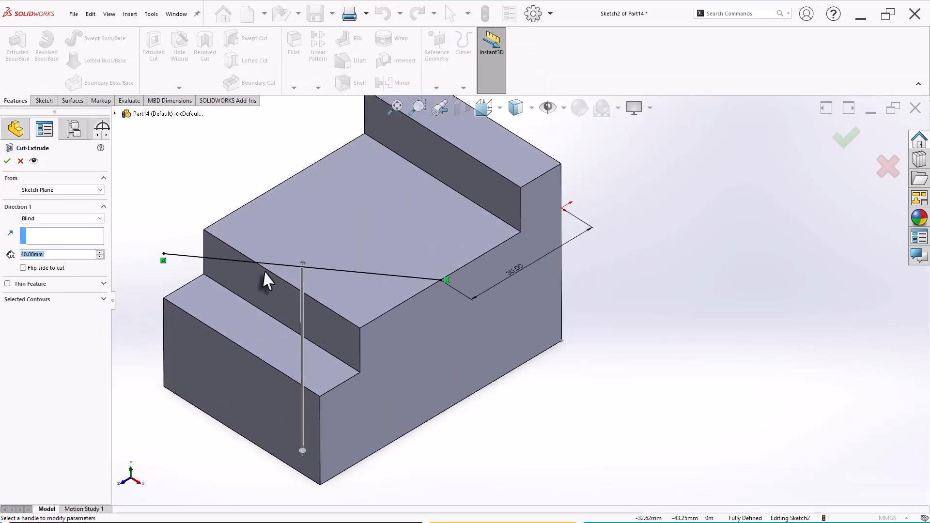
middle_click_drag(265, 281, 279, 271)
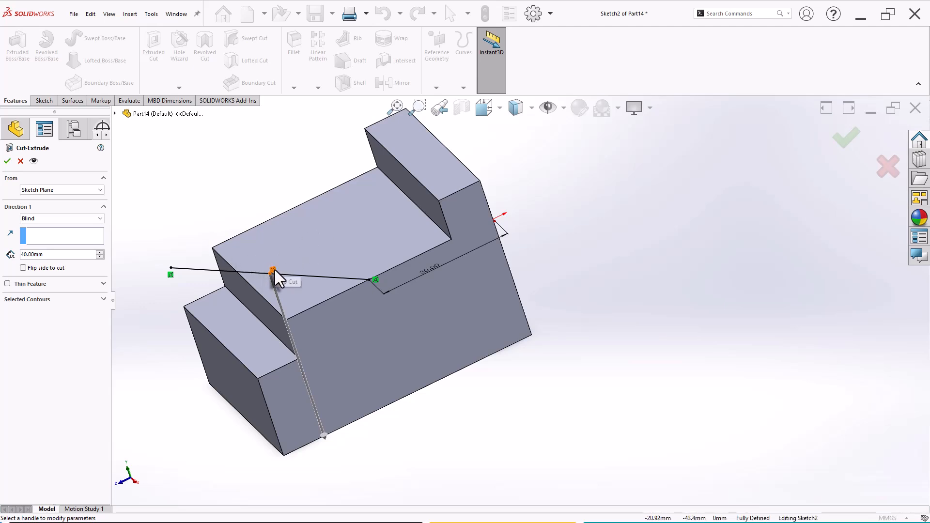
left_click(43, 219)
left_click(51, 233)
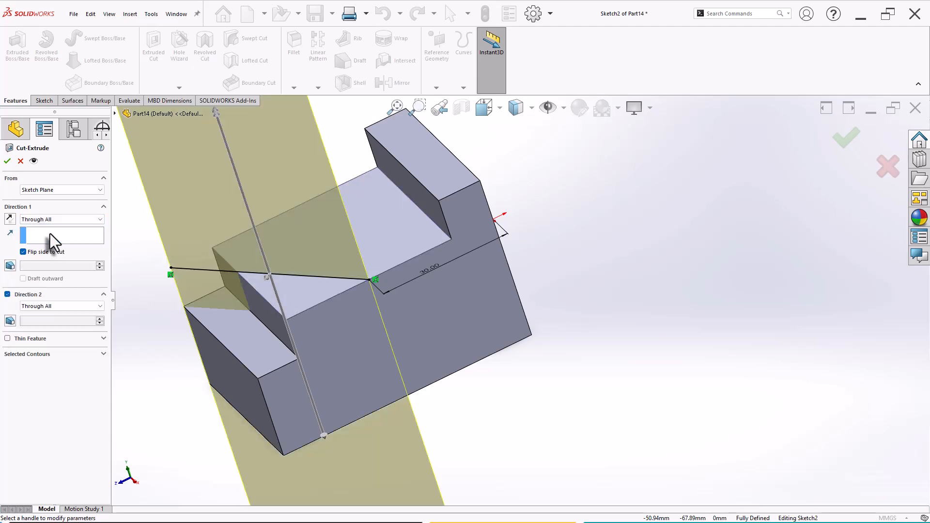
middle_click_drag(117, 296, 345, 319)
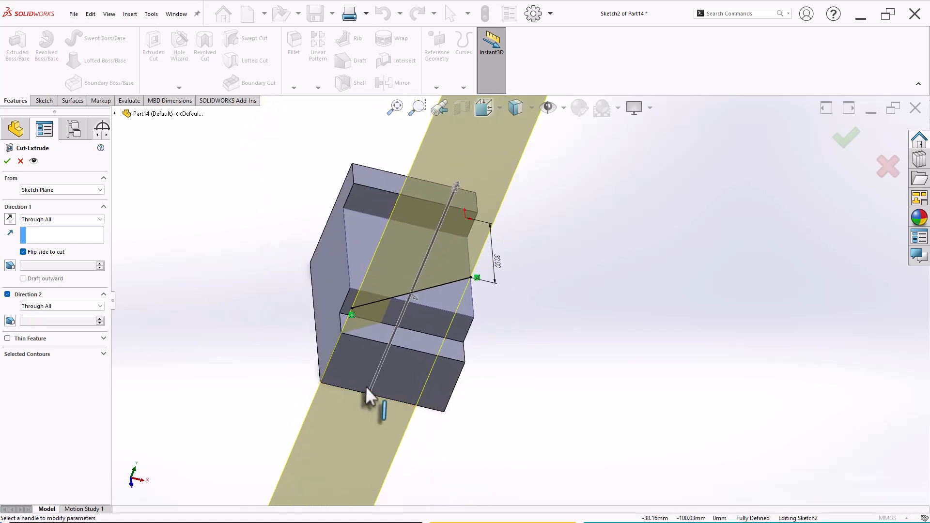
middle_click_drag(429, 343, 399, 345)
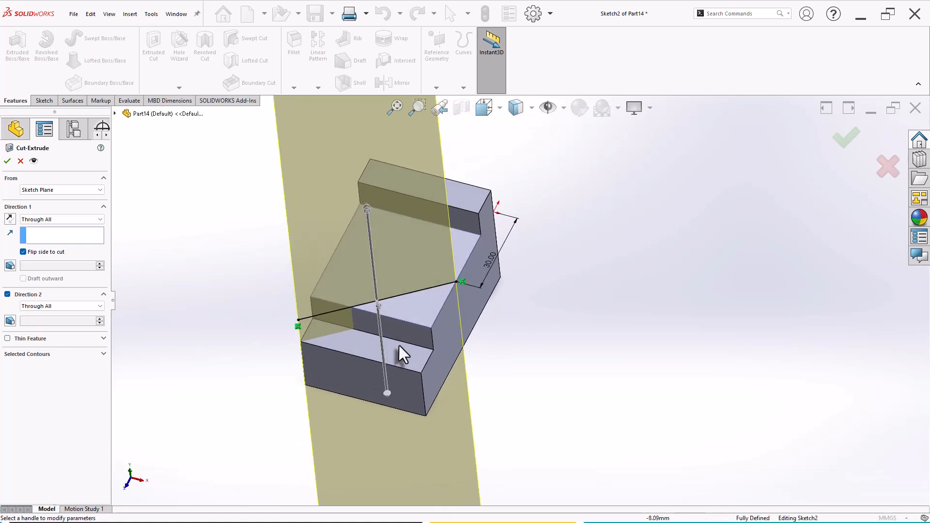
left_click(838, 141)
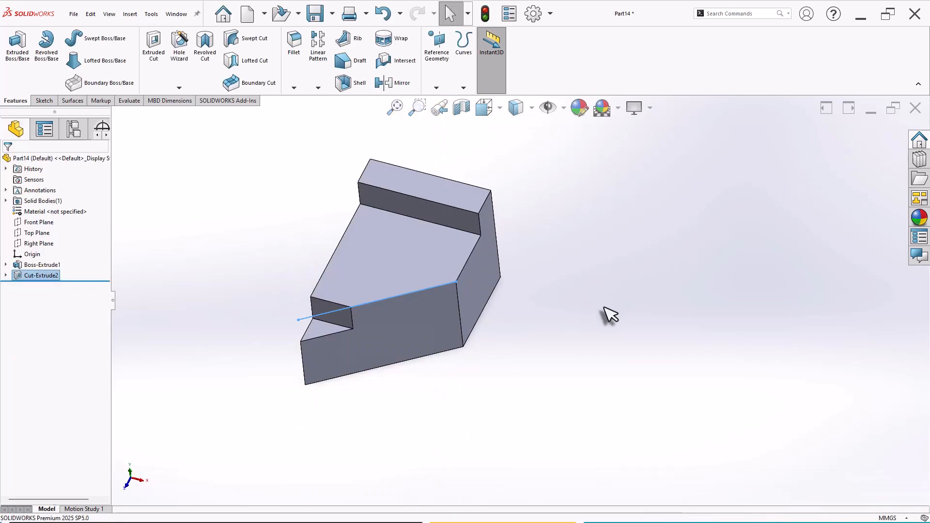
- Start a sketch on the angled front face and draw a circle about 9 mm in diameter in its lower right area
middle_click_drag(571, 342, 508, 310)
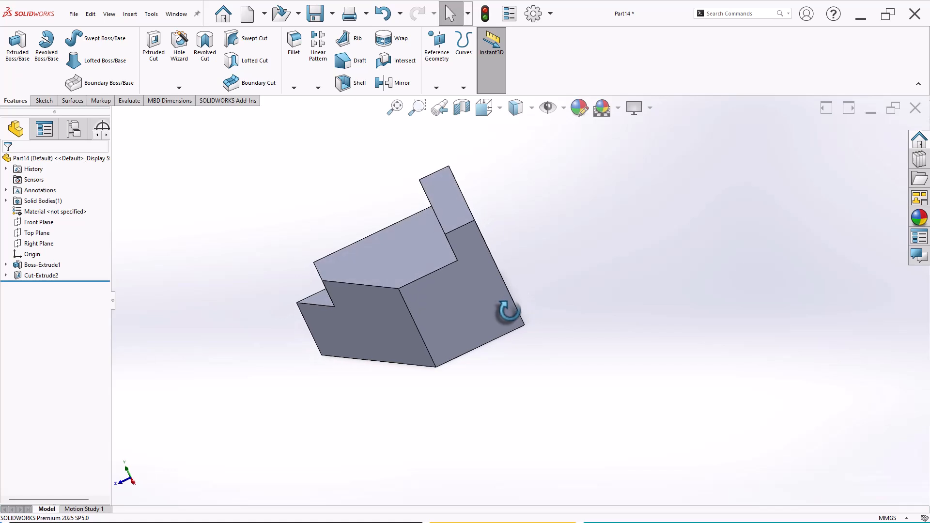
key("ctrl+7")
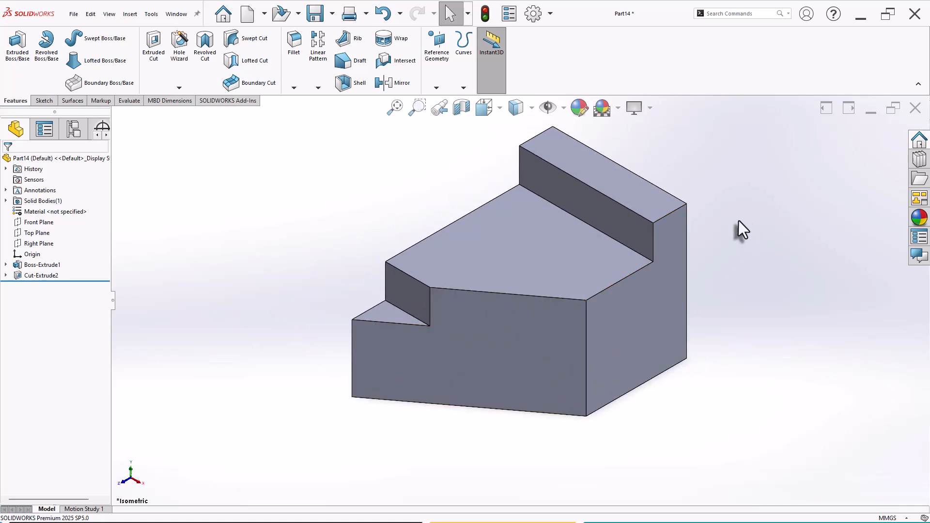
scroll(748, 212, "down", 2)
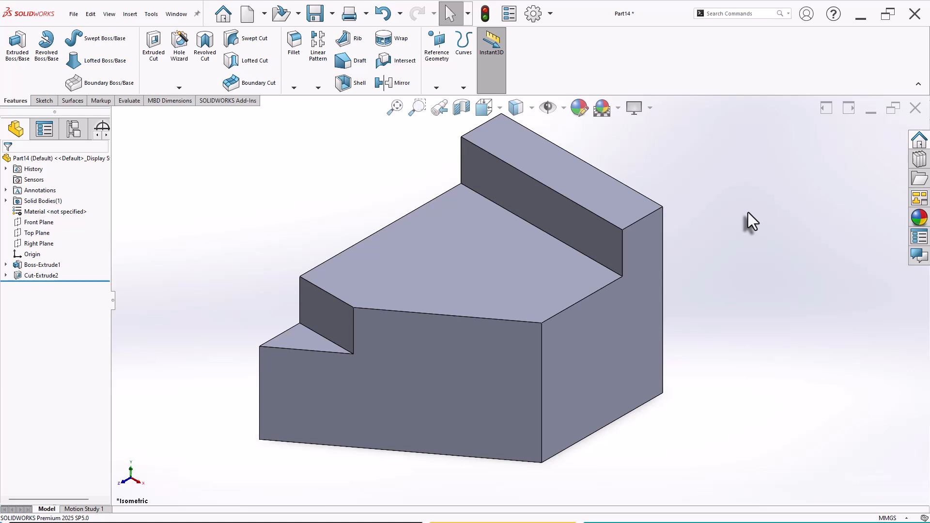
left_click(444, 390)
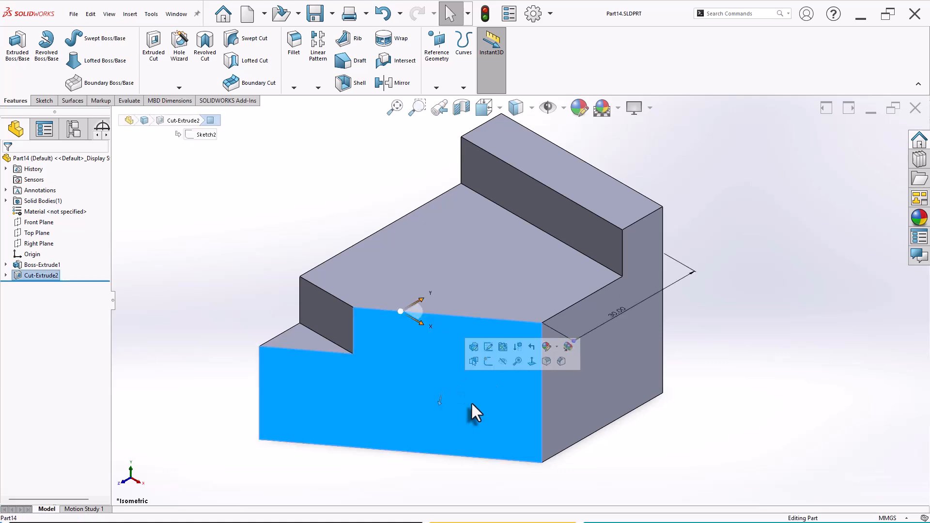
left_click(489, 365)
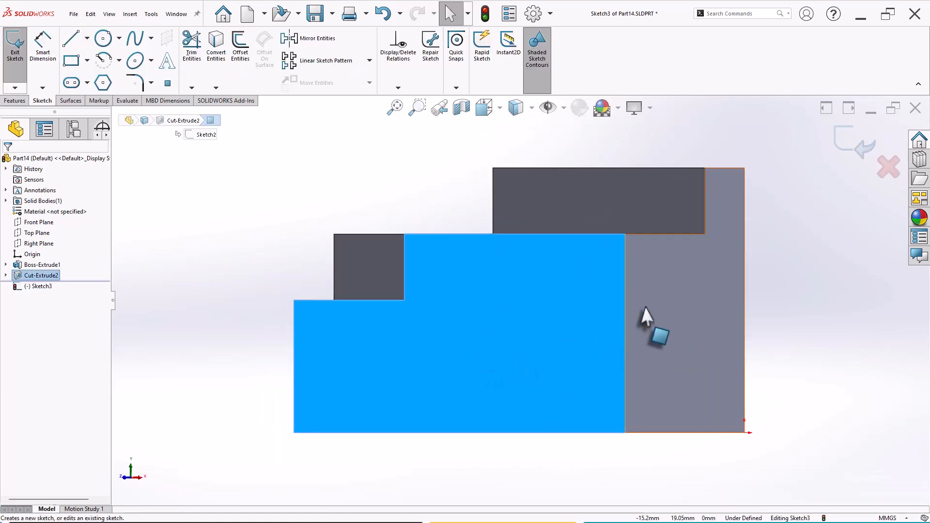
left_click(270, 210)
left_click(98, 41)
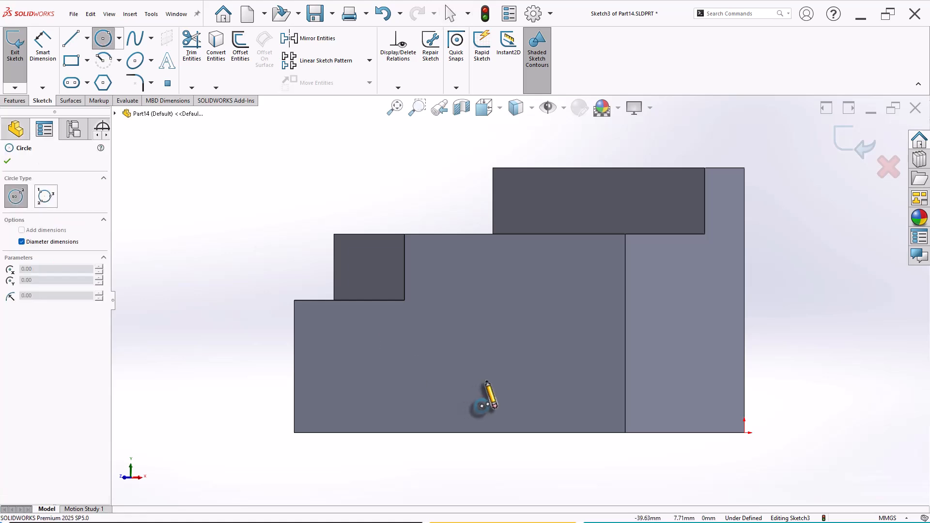
left_click(534, 357)
left_click(504, 351)
- Dimension the circle's diameter to 10 mm
right_click_drag(494, 361, 464, 332)
left_click(511, 337)
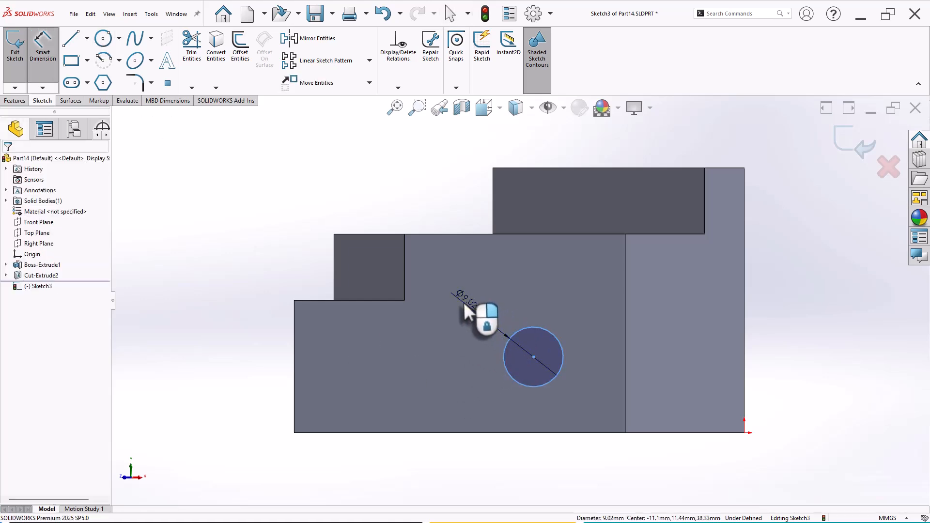
left_click(463, 302)
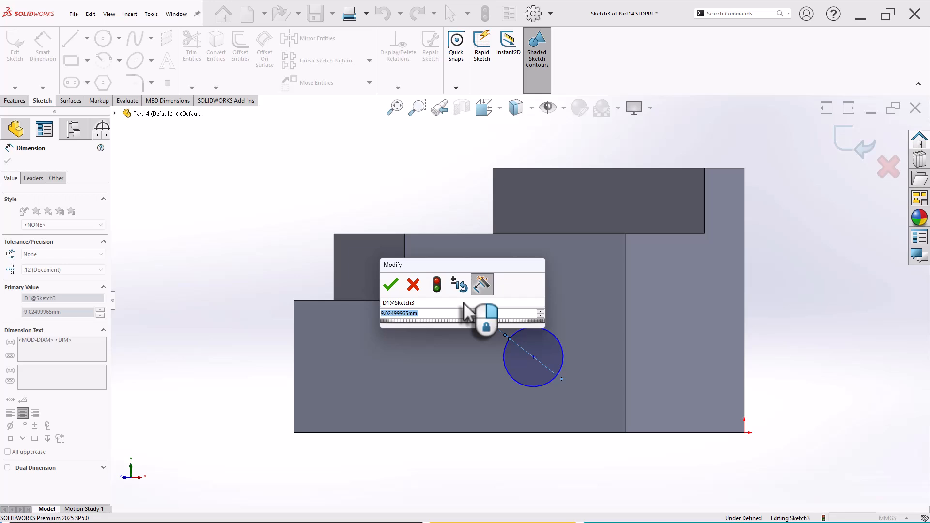
type("10")
key("Return")
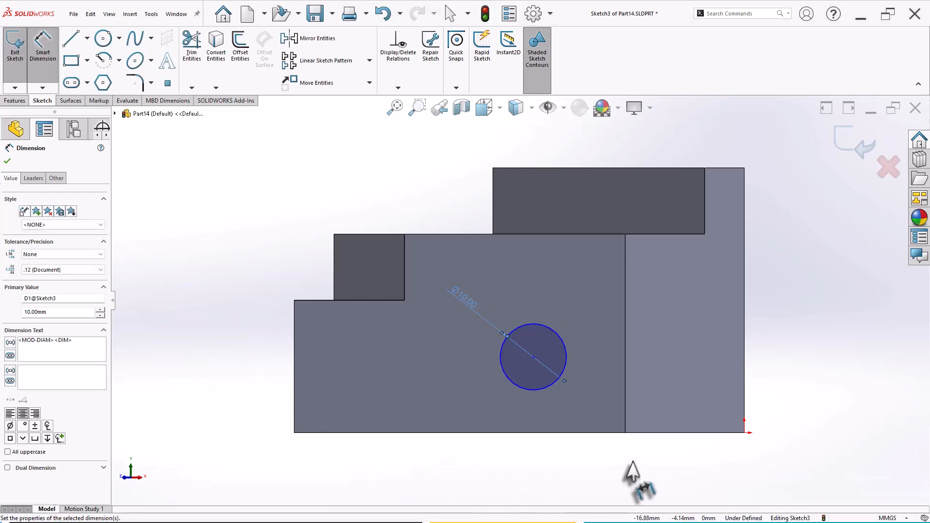
- Dimension the circle centre's height above the angled face's bottom edge to 10 mm
left_click(533, 357)
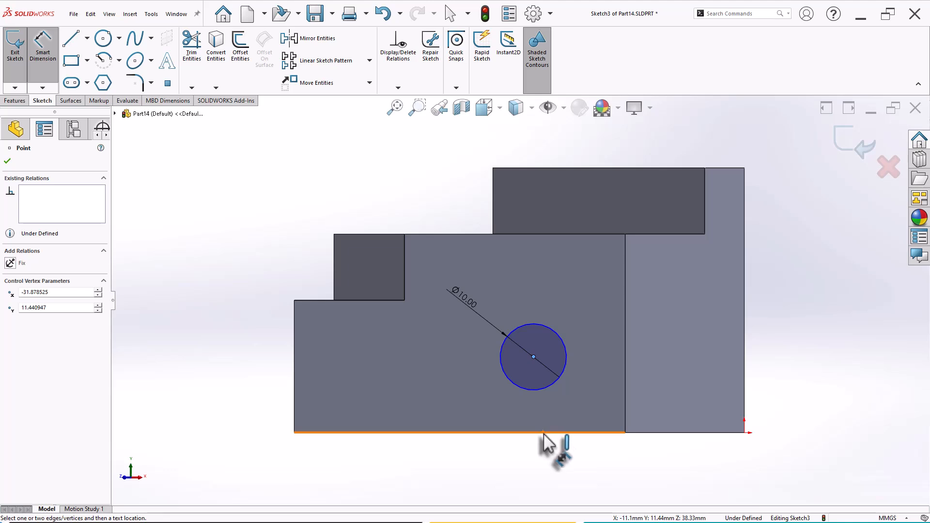
left_click(540, 432)
left_click(434, 385)
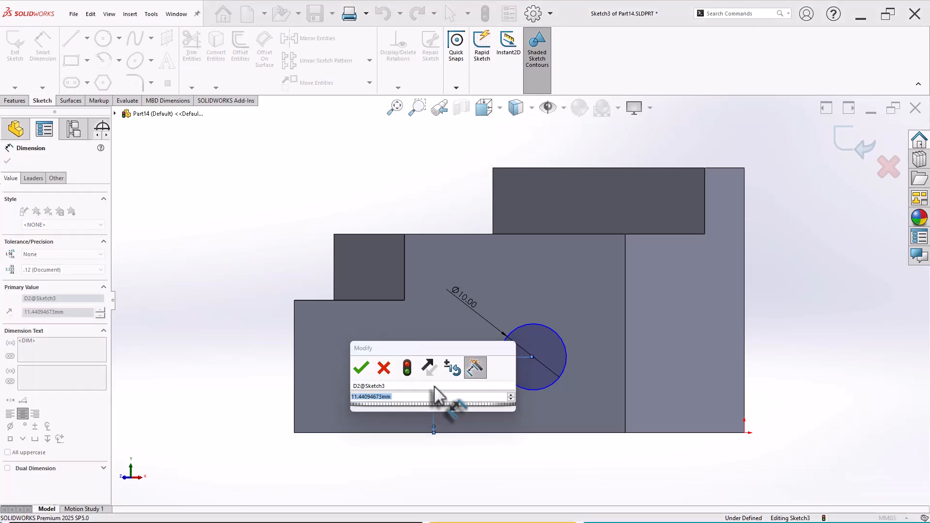
type("10")
key("Return")
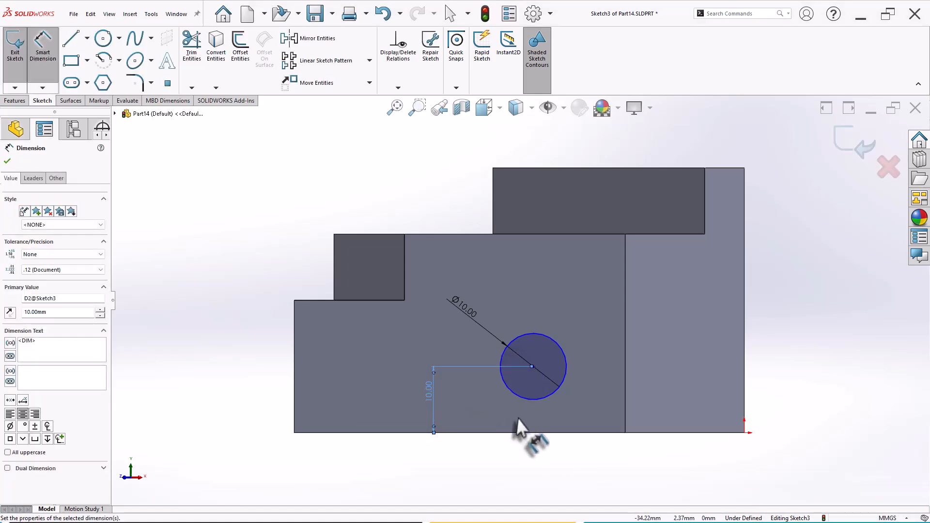
- Dimension the horizontal distance from the circle's centre to the angled face's right vertical edge to 20 mm
left_click(625, 382)
left_click(533, 367)
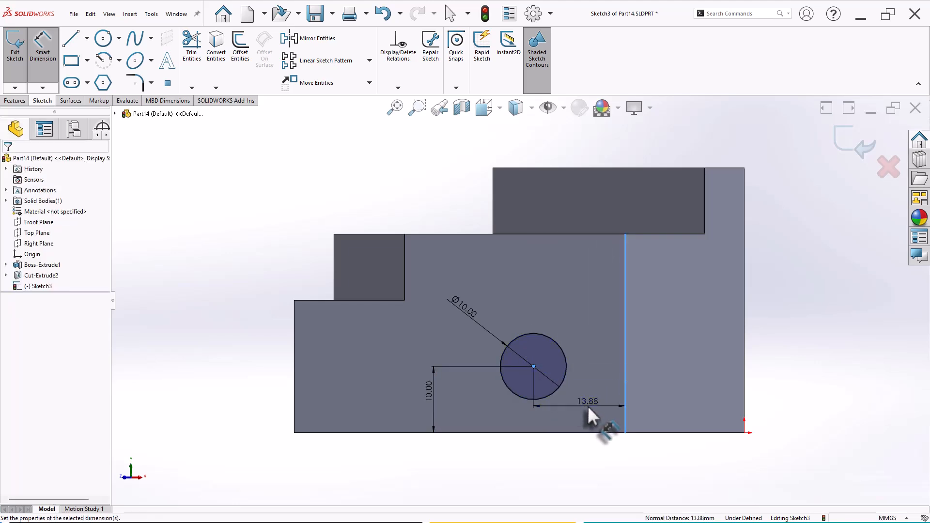
left_click(587, 407)
type("20")
key("Return")
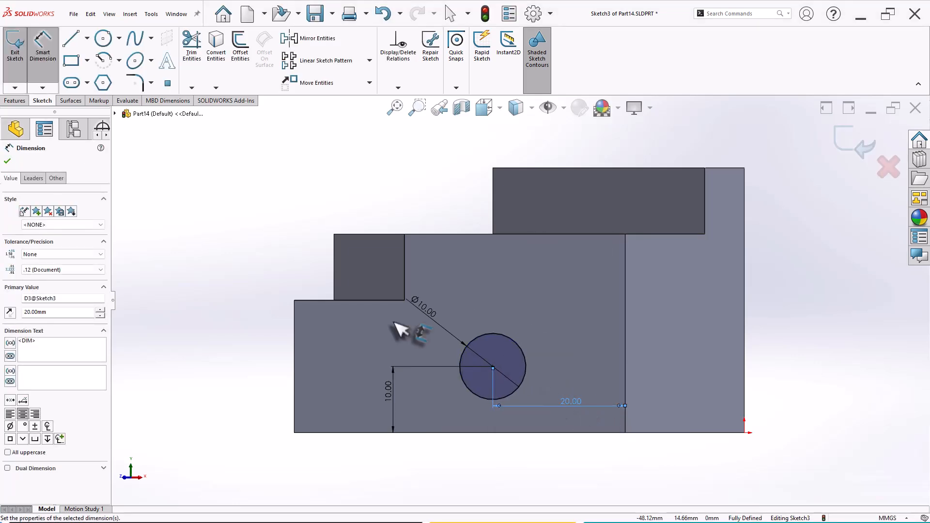
left_click(194, 225)
- Extrude-cut the circle as a blind hole 16 mm deep into the angled front face
left_click(15, 101)
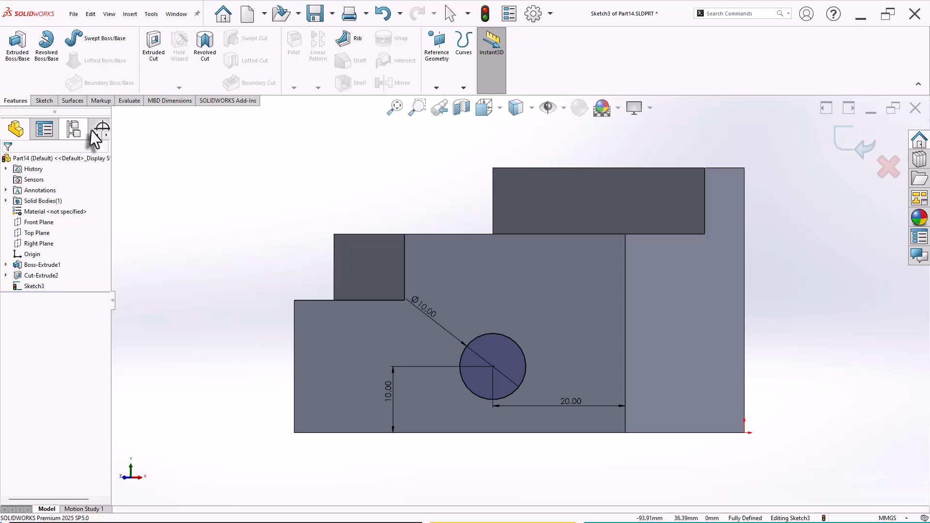
left_click(153, 44)
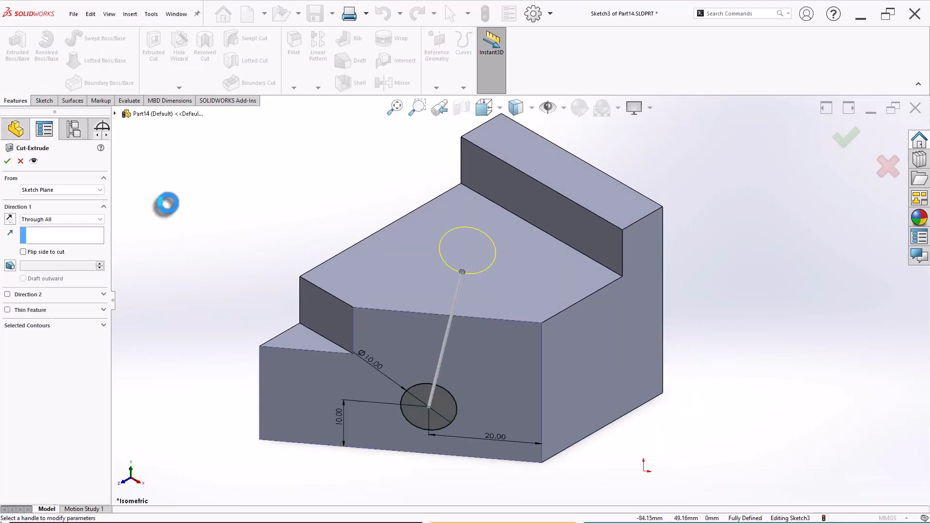
left_click(57, 219)
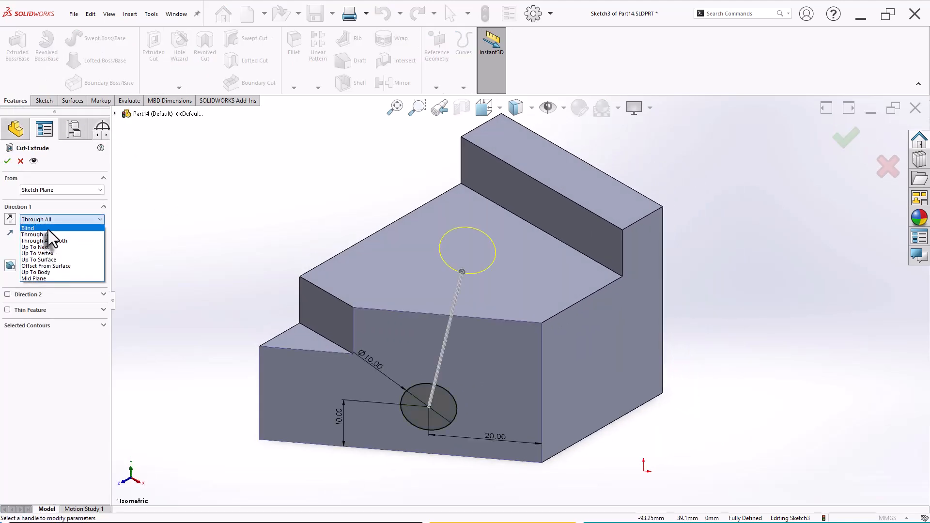
left_click(45, 227)
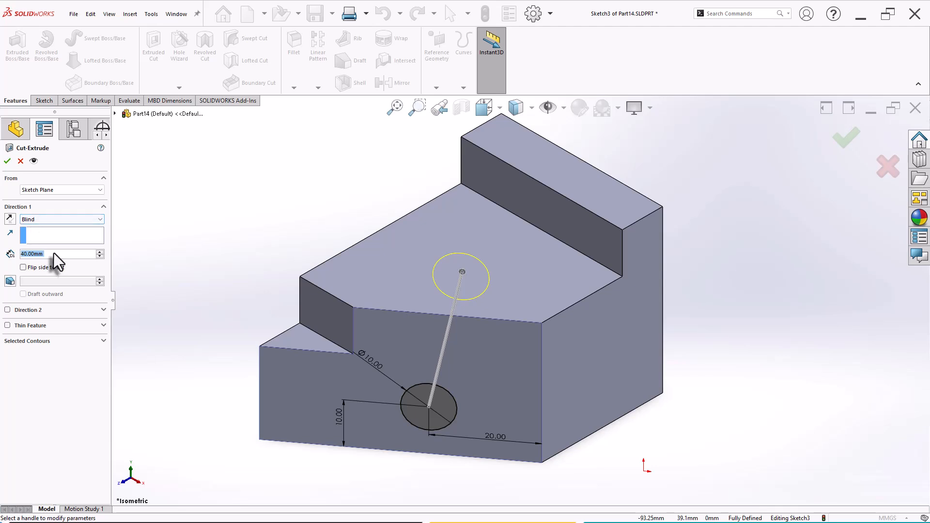
type("16")
key("Return")
key("Return")
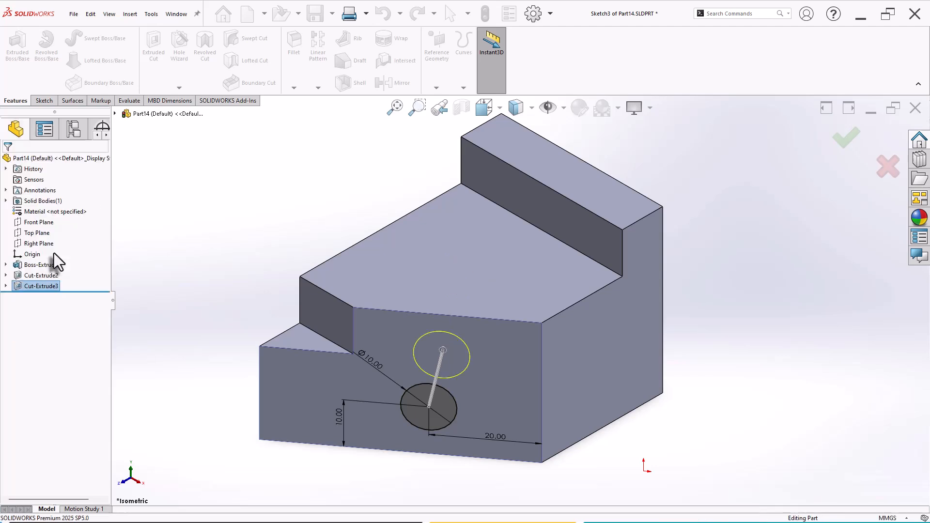
middle_click_drag(312, 383, 331, 310)
key("ctrl+7")
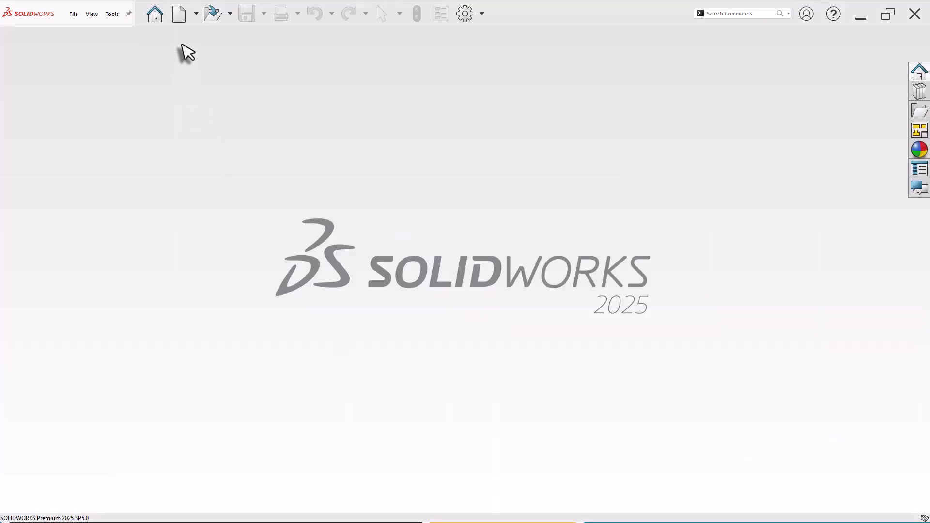
- Create a new part and start a sketch on the Front Plane
left_click(179, 18)
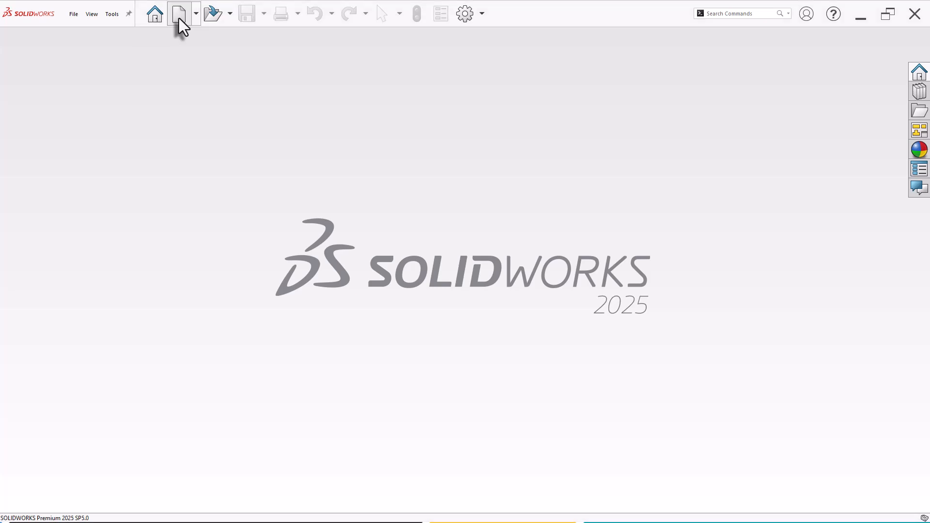
left_click(426, 353)
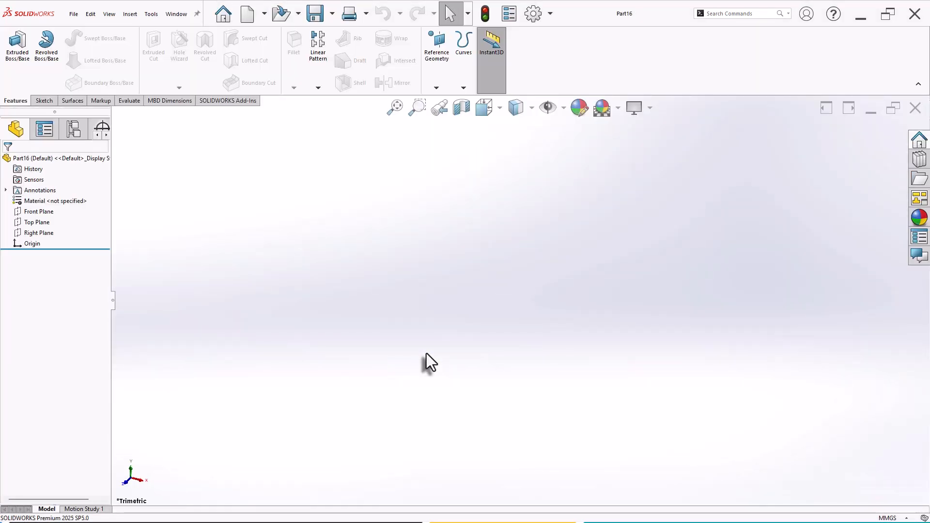
left_click(40, 211)
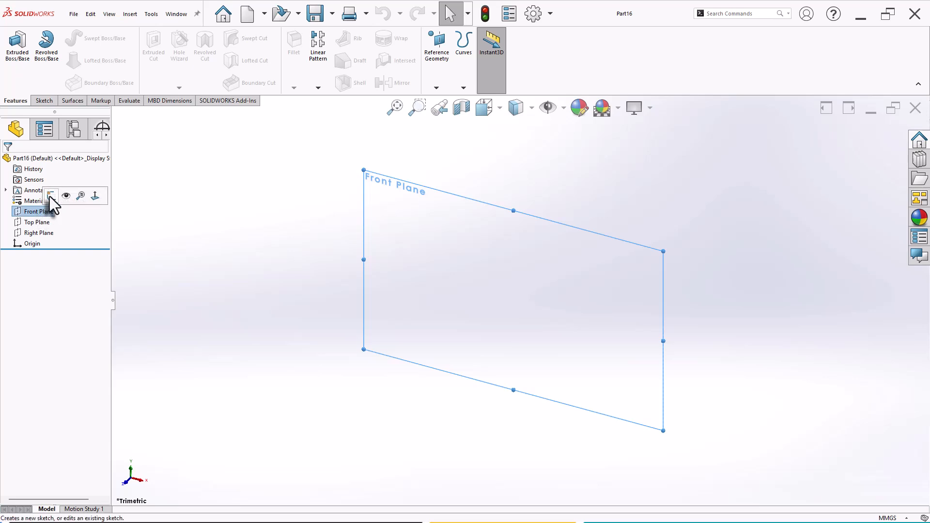
left_click(50, 195)
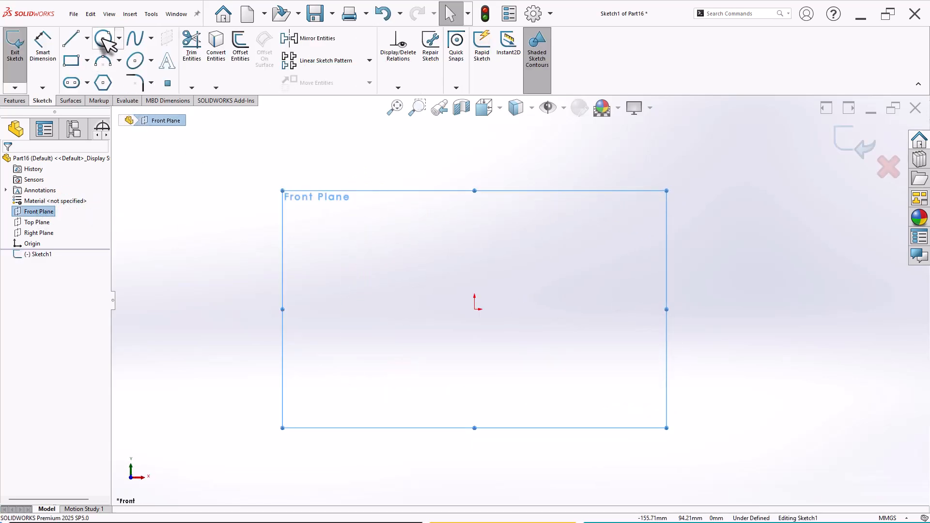
- Draw a circle centred on the origin with a diameter of 20 mm
left_click(103, 38)
left_click(474, 309)
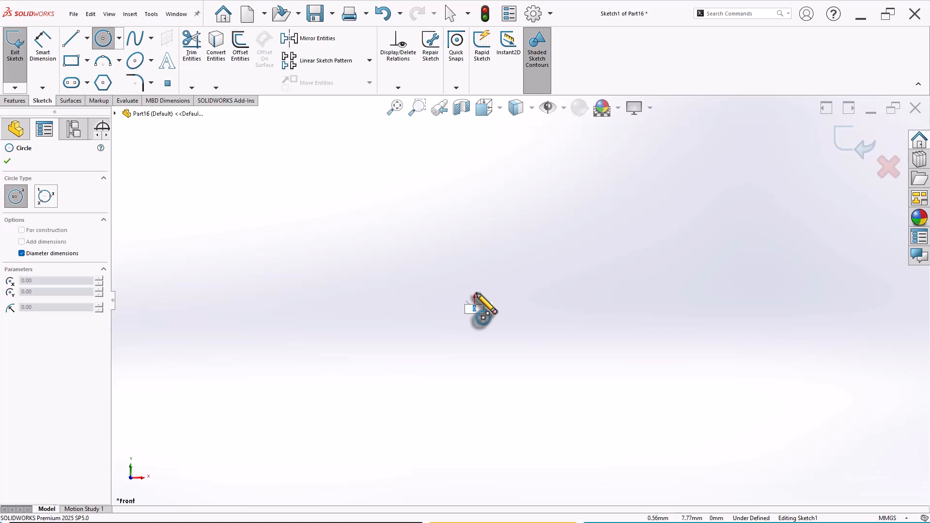
key("Return")
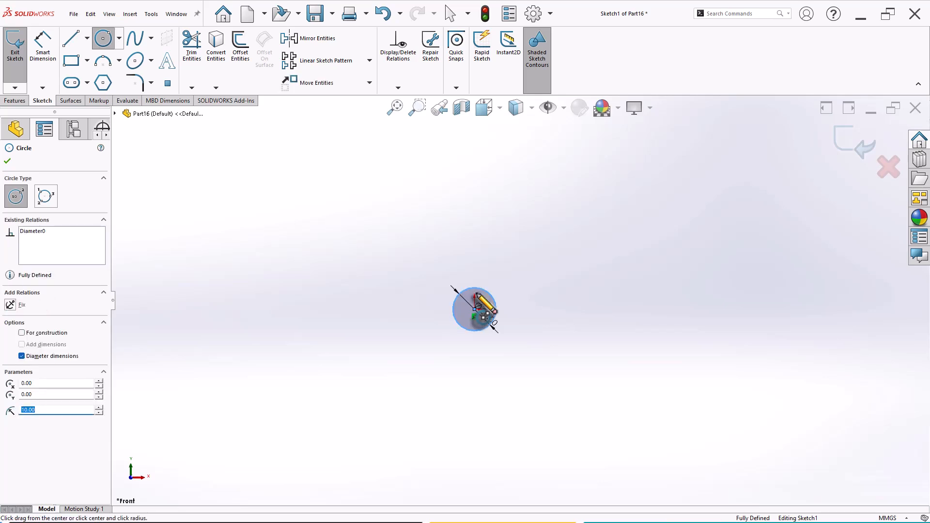
- Draw a second circle centred on the origin and set its diameter to 40 mm
left_click(474, 309)
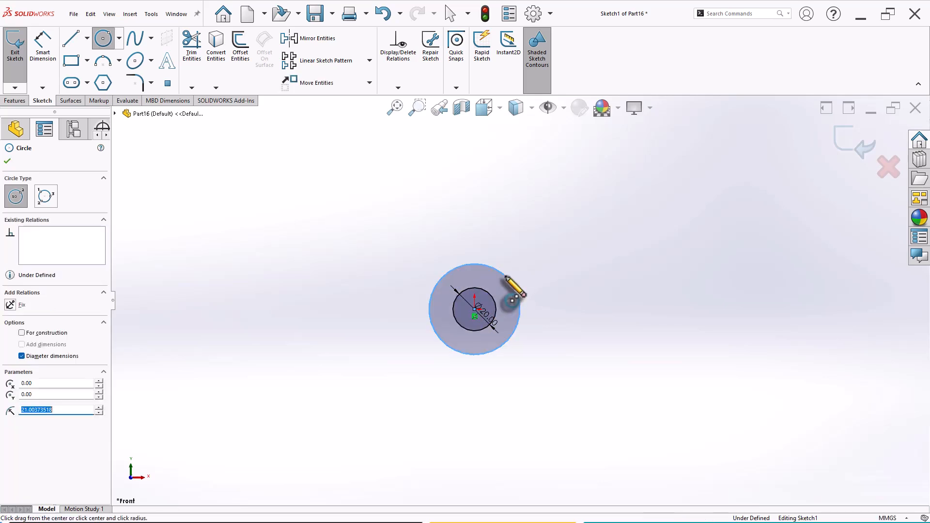
right_click_drag(559, 286, 567, 220)
left_click(495, 268)
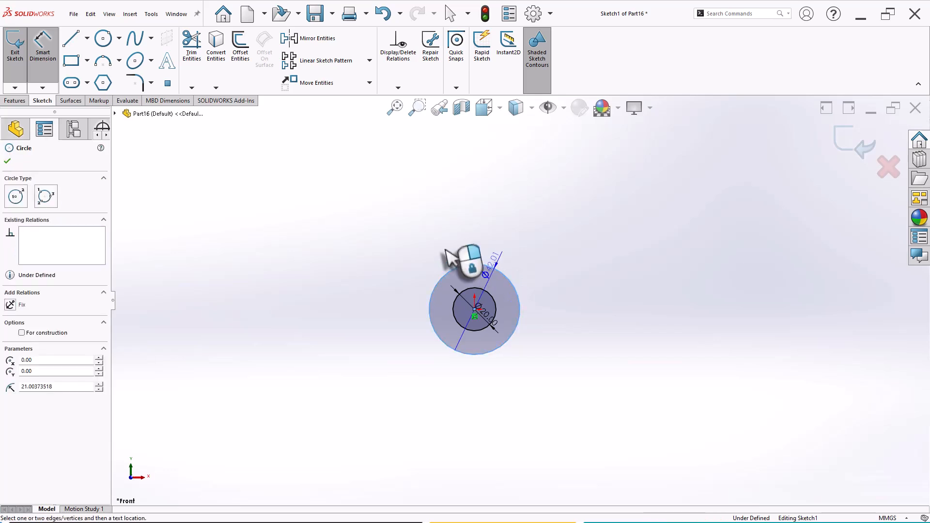
left_click(406, 246)
type("40")
key("Return")
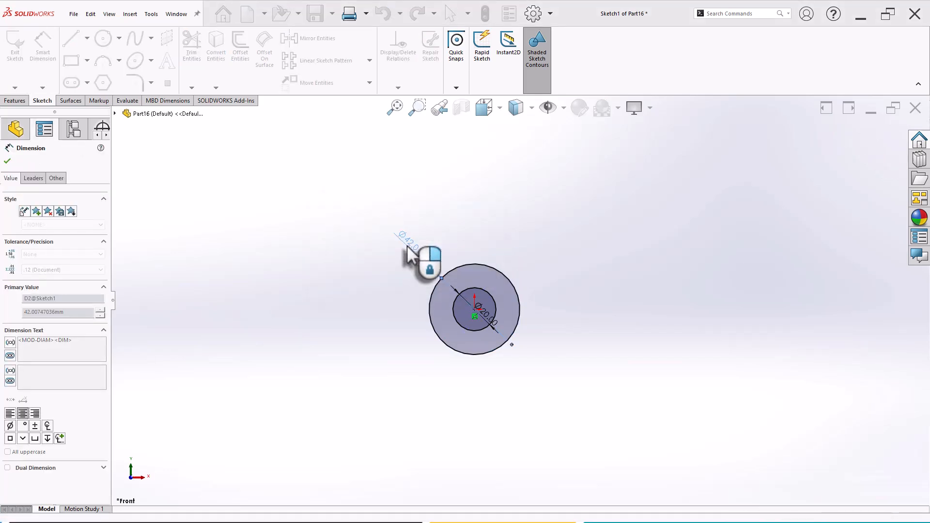
- Sketch a horizontal centerline about 25 mm long from the origin to just beyond the outer circle's right side
scroll(596, 363, "down", 4)
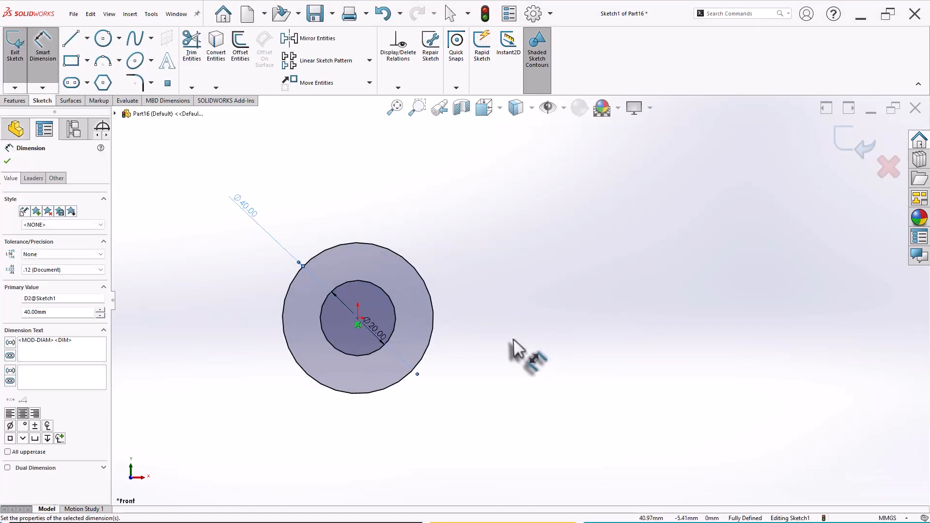
left_click(87, 39)
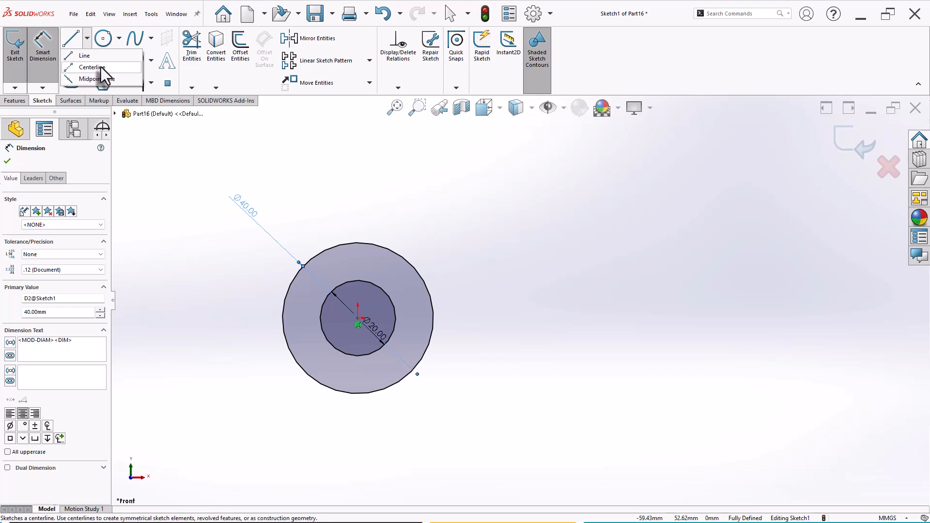
left_click(92, 65)
left_click(359, 319)
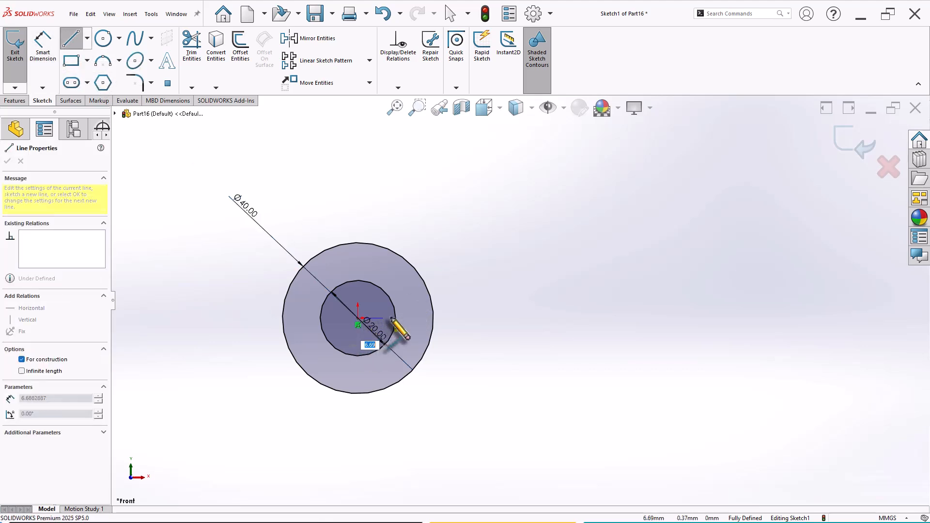
left_click(451, 319)
right_click(492, 293)
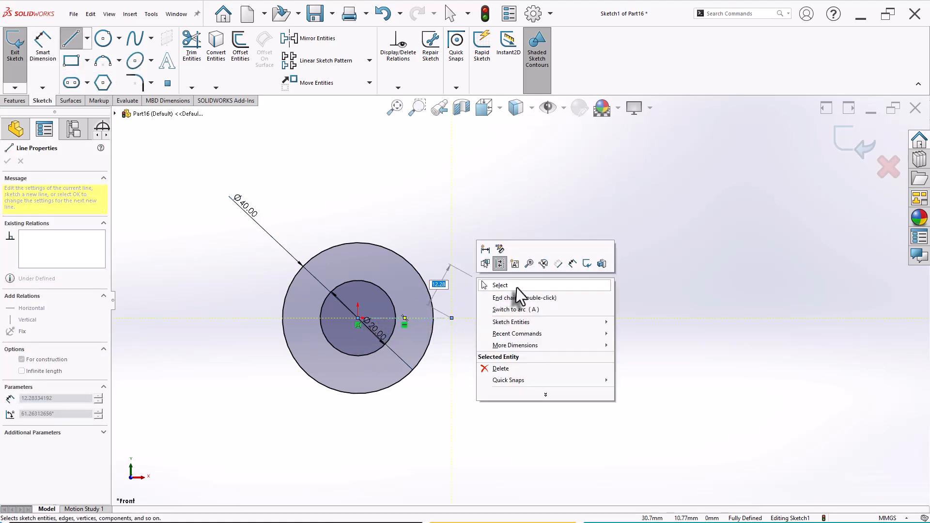
left_click(515, 287)
- Sketch two horizontal lines about 51 mm long and about 15 mm apart, above and below the centerline, with their left ends inside the outer circle
scroll(681, 297, "down", 3)
scroll(554, 301, "up", 3)
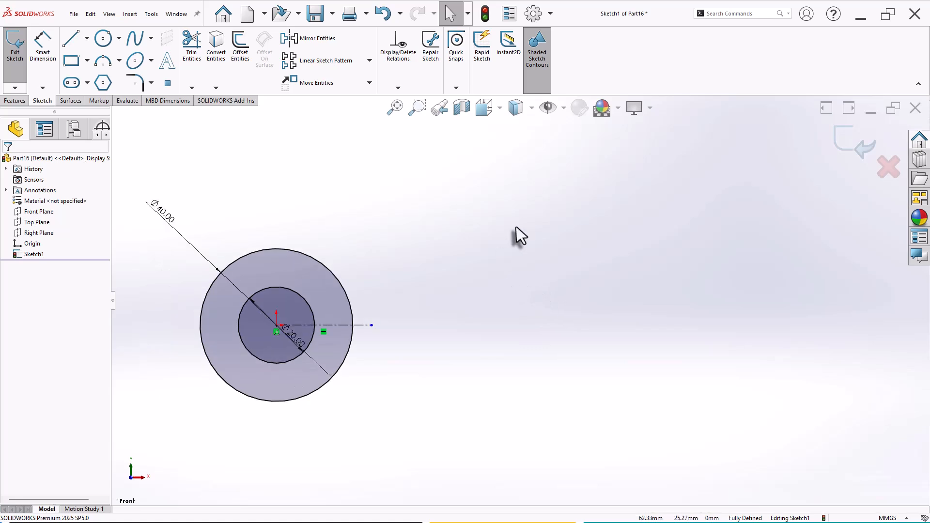
left_click(71, 38)
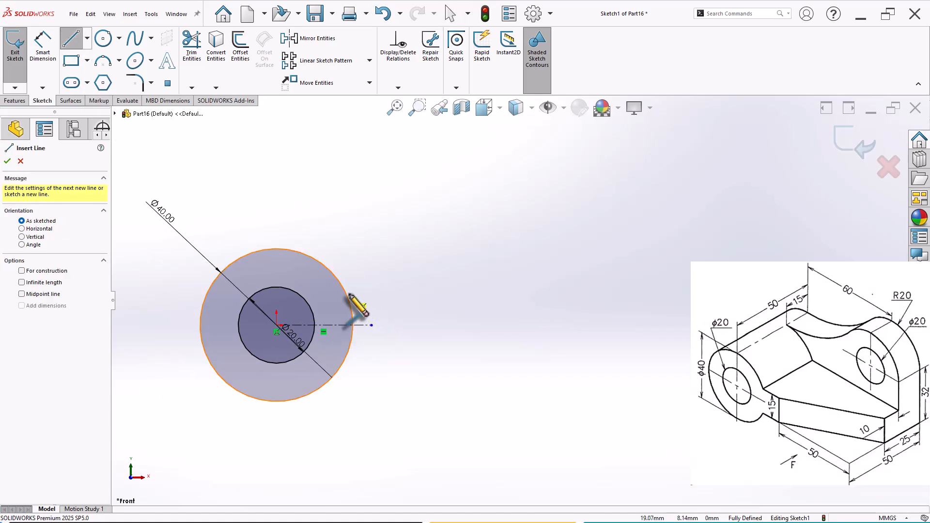
left_click(525, 292)
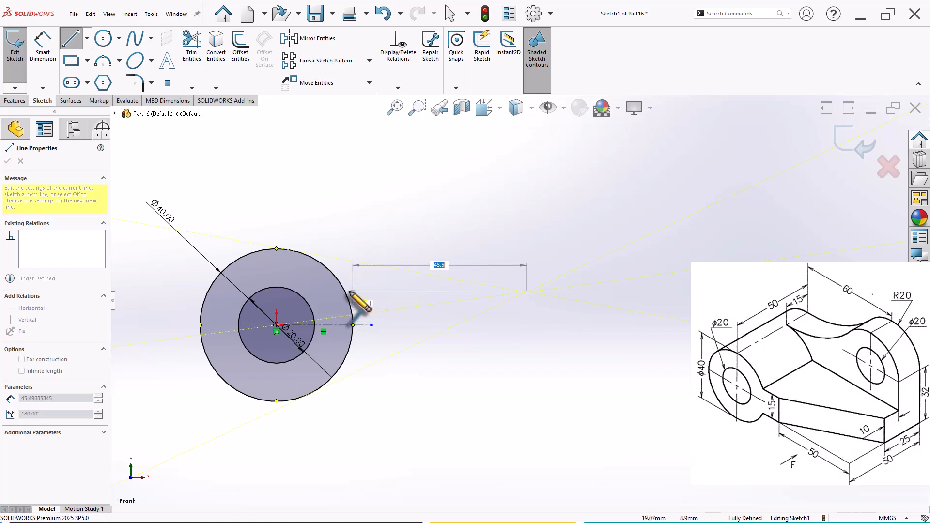
left_click(333, 292)
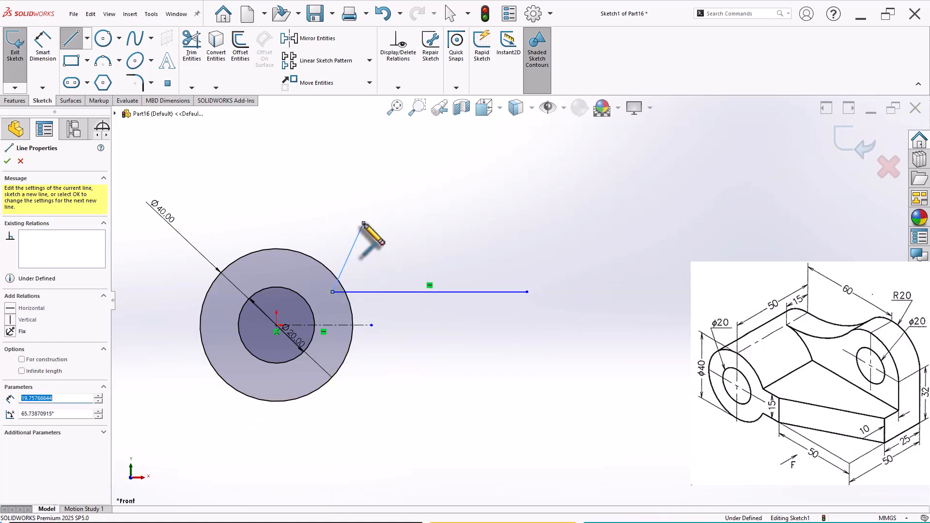
key("Escape")
left_click(526, 350)
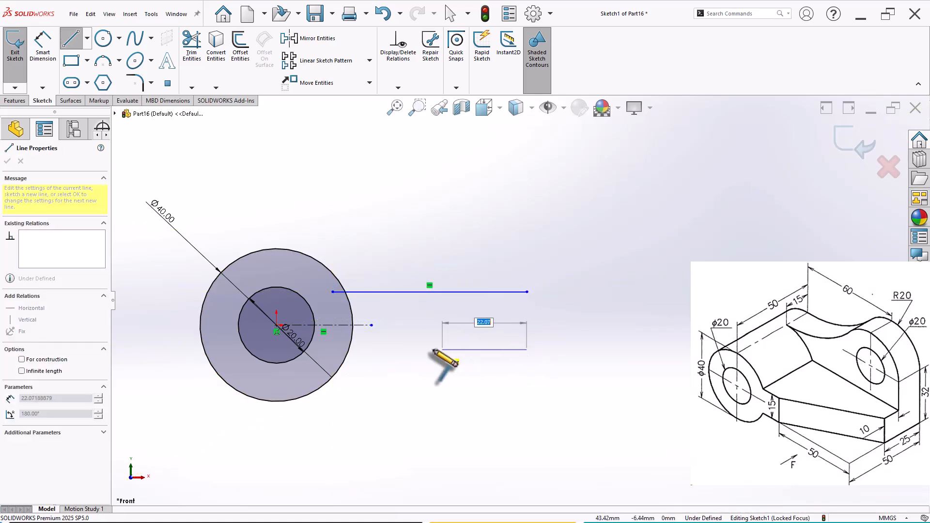
left_click(333, 349)
right_click(367, 256)
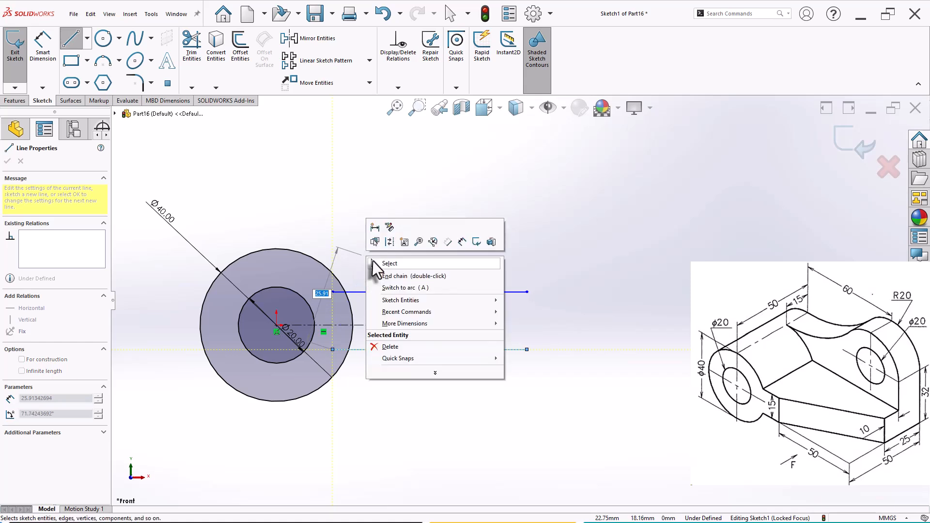
left_click(373, 261)
- Dimension the vertical distance between the two horizontal lines to 15 mm
right_click_drag(457, 416, 451, 342)
left_click(415, 293)
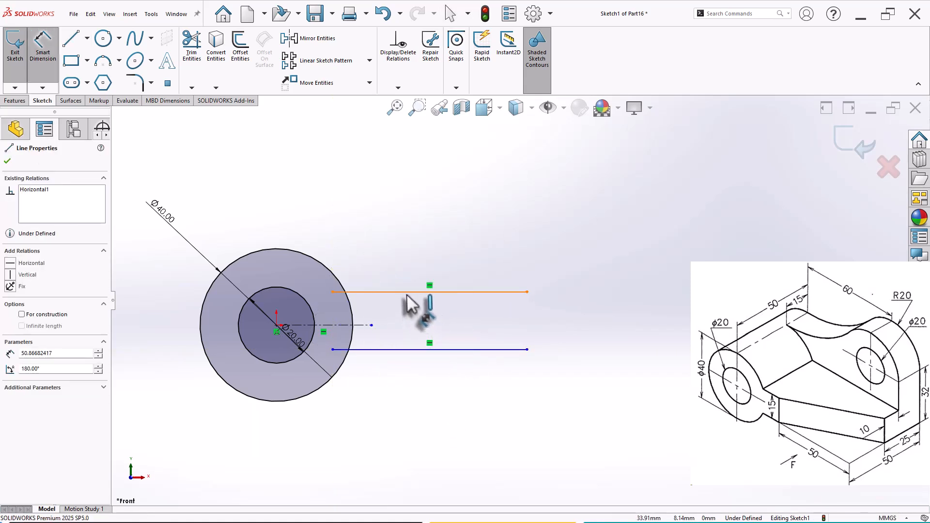
left_click(415, 349)
left_click(409, 326)
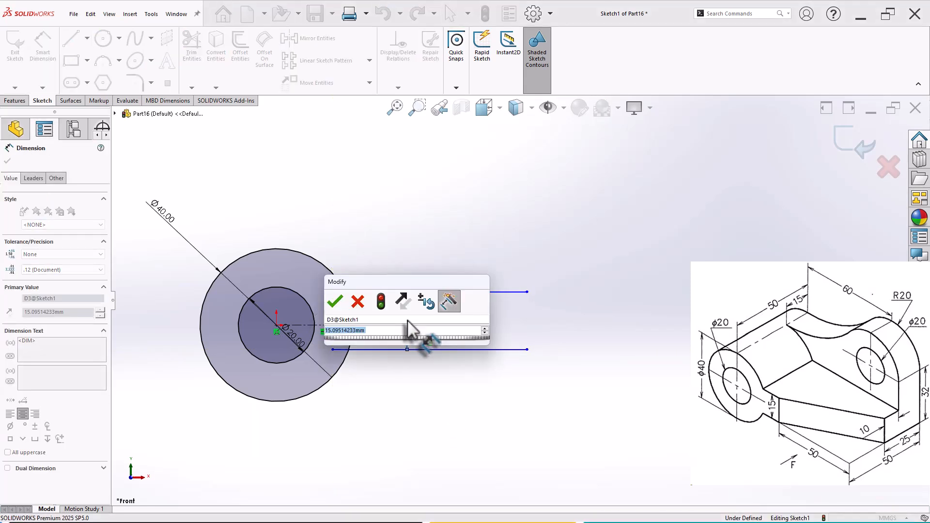
type("15")
key("Return")
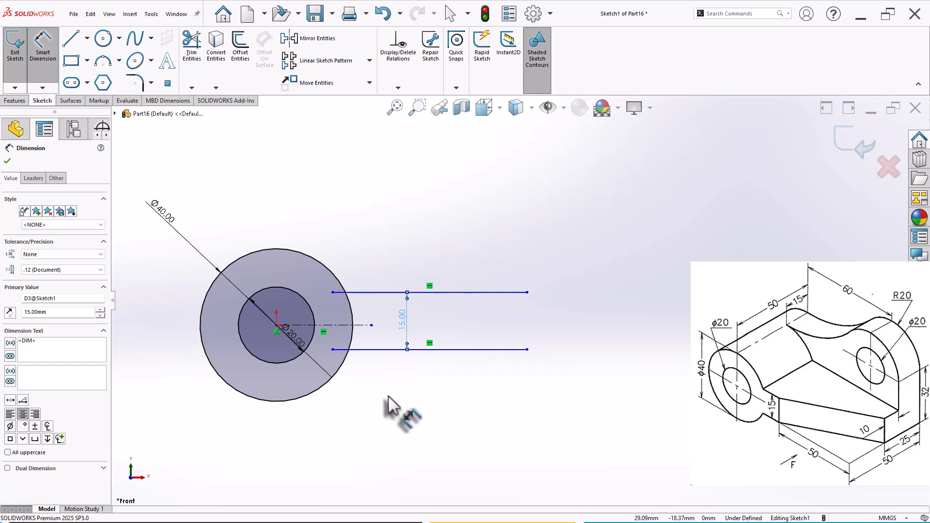
key("Escape")
- Make the two horizontal lines symmetric about the horizontal centerline
left_click(370, 293)
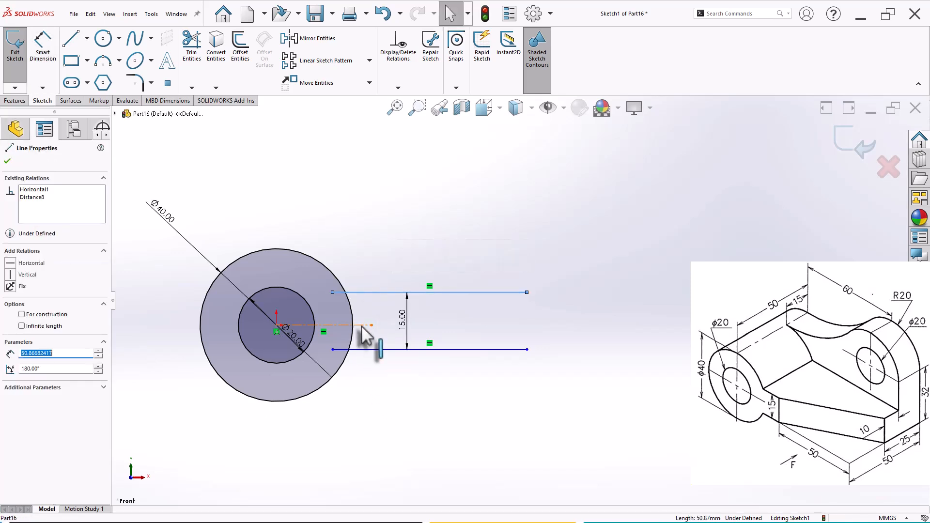
left_click(363, 326, "ctrl")
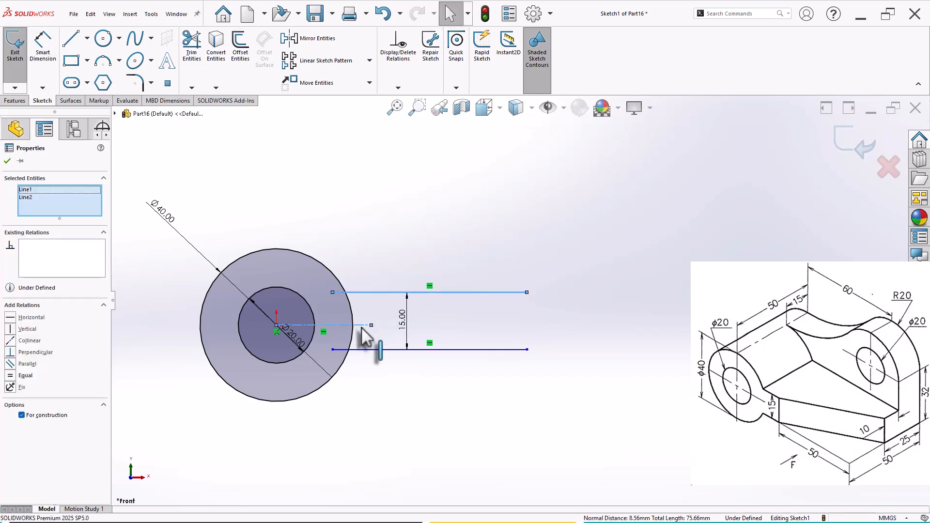
left_click(364, 348, "ctrl")
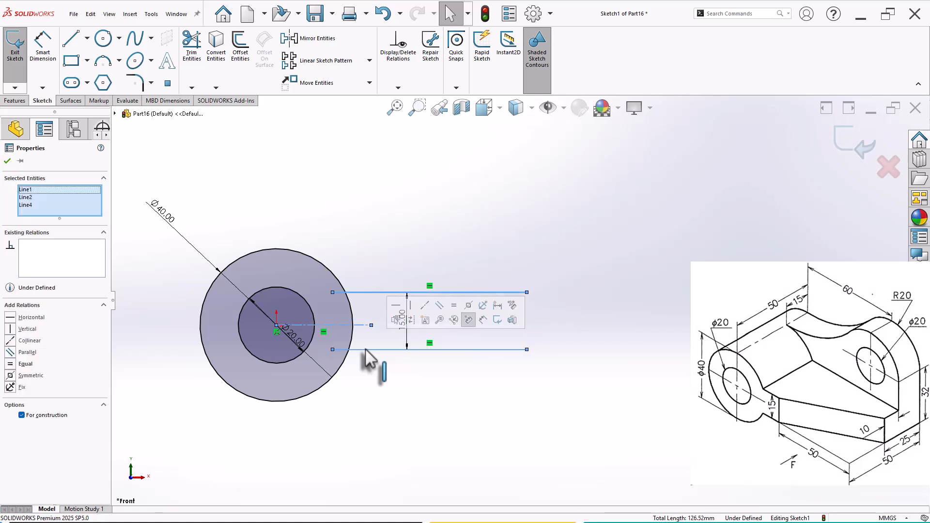
left_click(468, 305)
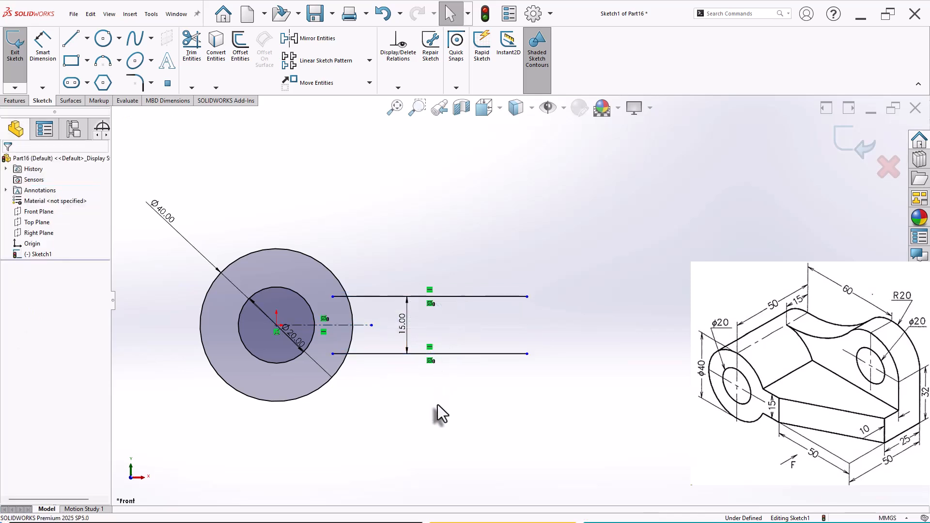
- Trim away the left ends of both horizontal lines that lie inside the 40 mm circle
left_click(192, 46)
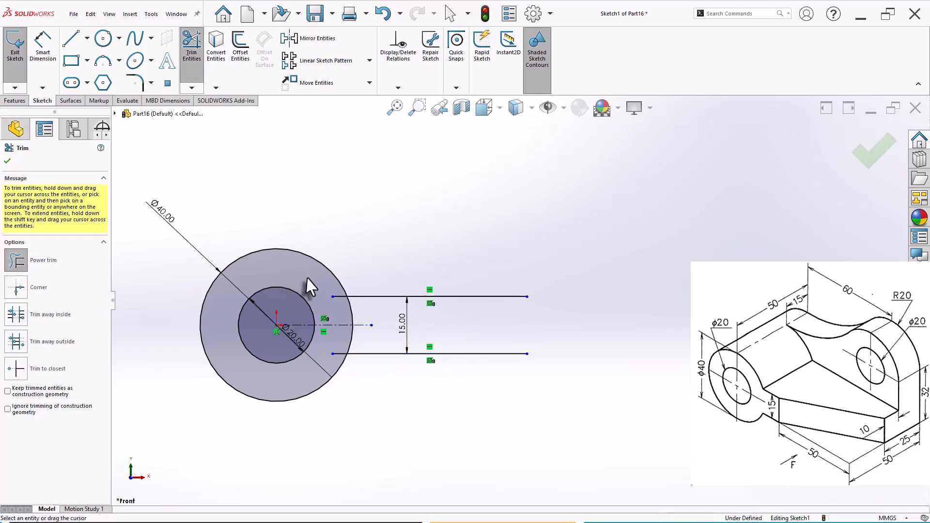
mouse_move(336, 321)
left_mouse_down()
mouse_move(336, 353)
mouse_move(415, 395)
left_mouse_up()
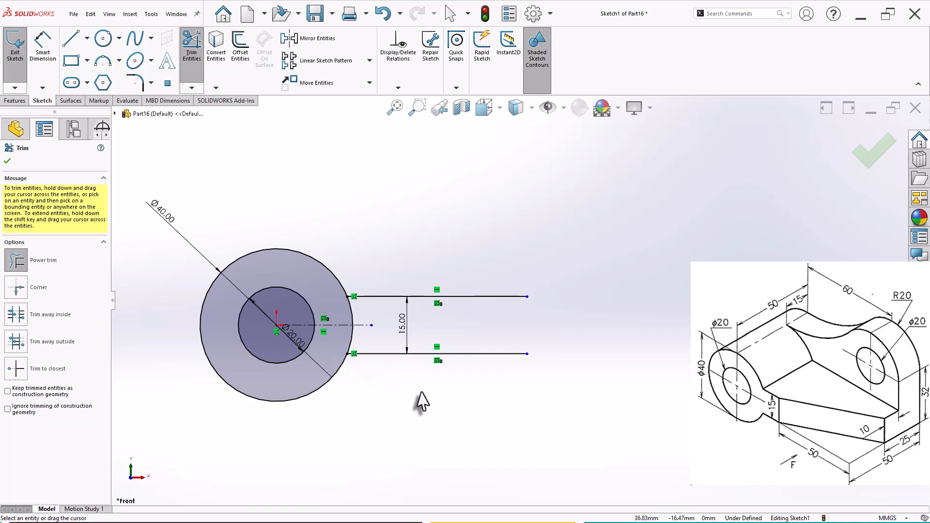
key("Escape")
- Close the bar profile with a vertical line joining the right ends of the two horizontal lines
key("l")
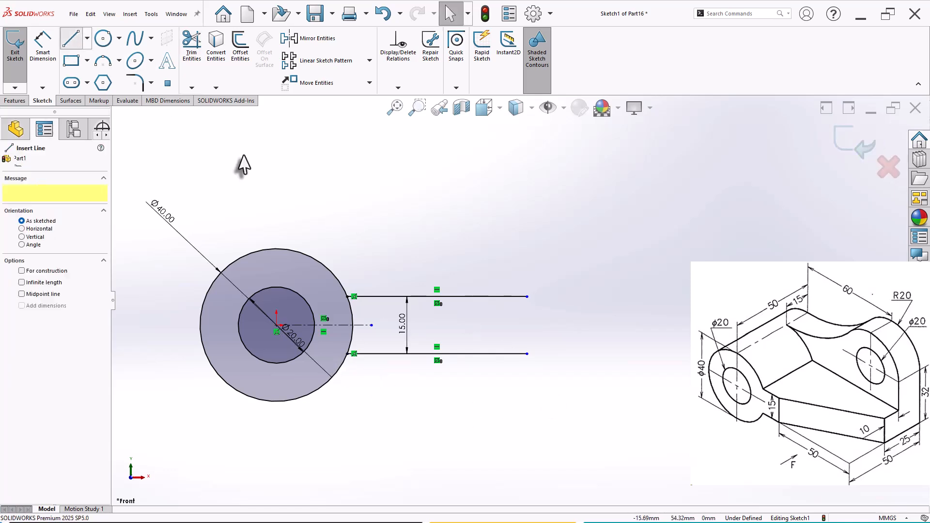
left_click(527, 297)
left_click(527, 354)
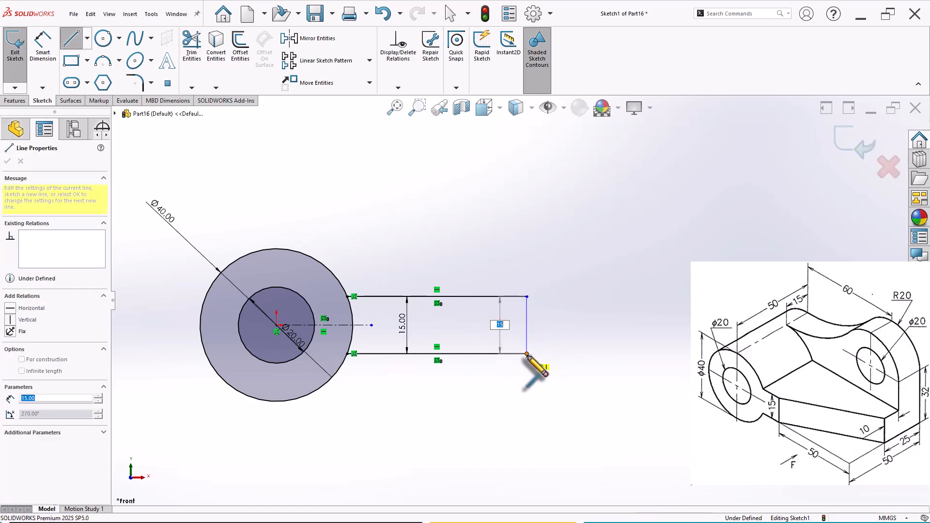
right_click(484, 230)
left_click(483, 230)
- Dimension the horizontal distance from the circles' centre to the bar's right end to 80 mm
scroll(581, 337, "down", 2)
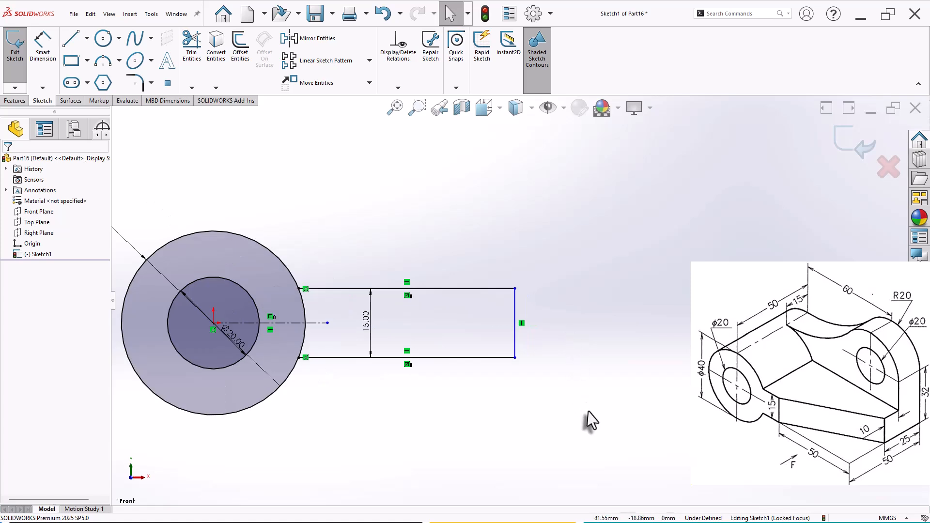
key("d")
left_click(213, 322)
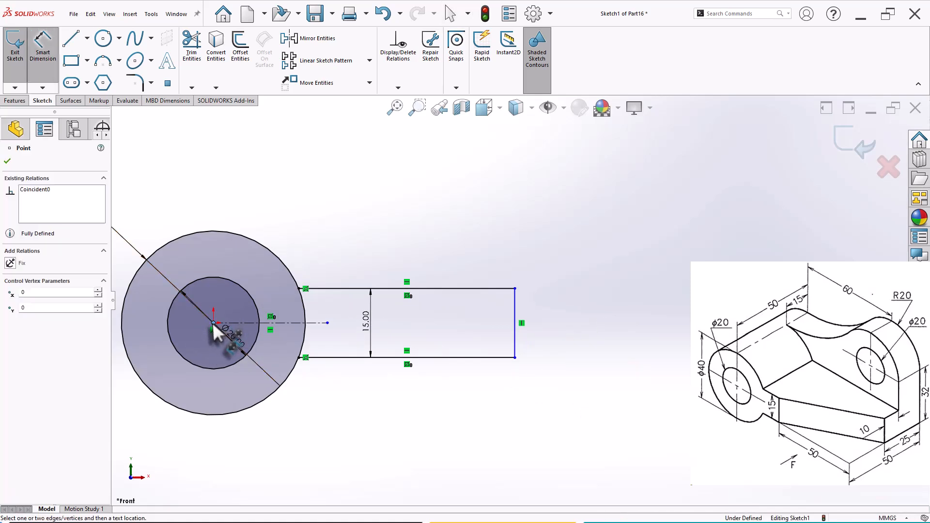
left_click(514, 345)
left_click(375, 431)
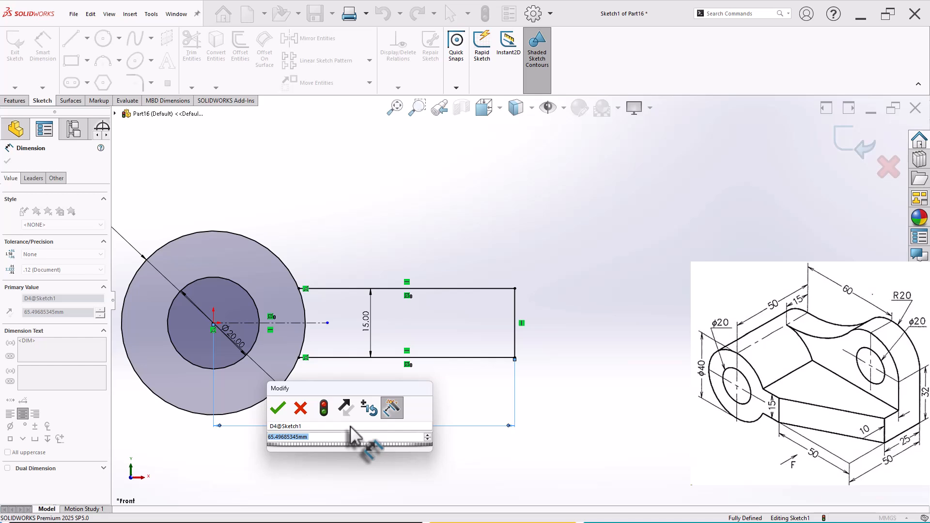
type("80")
key("Return")
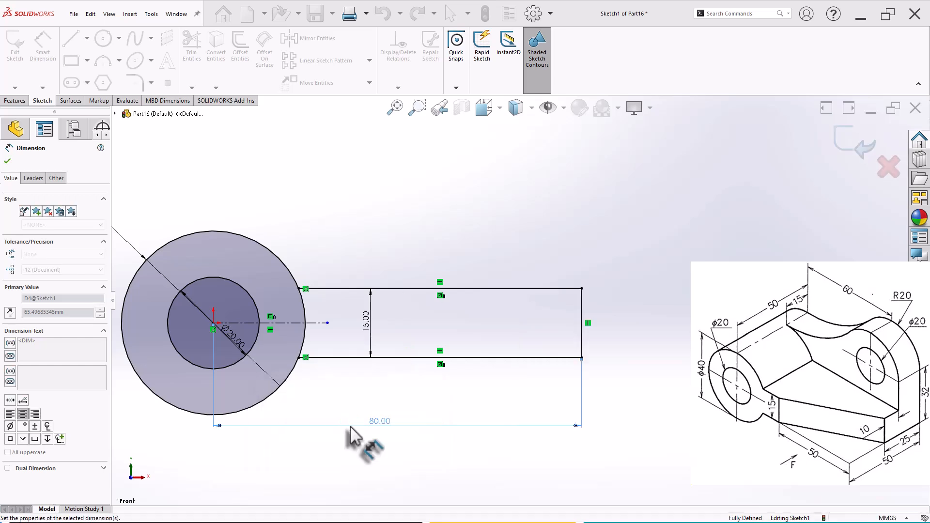
key("z")
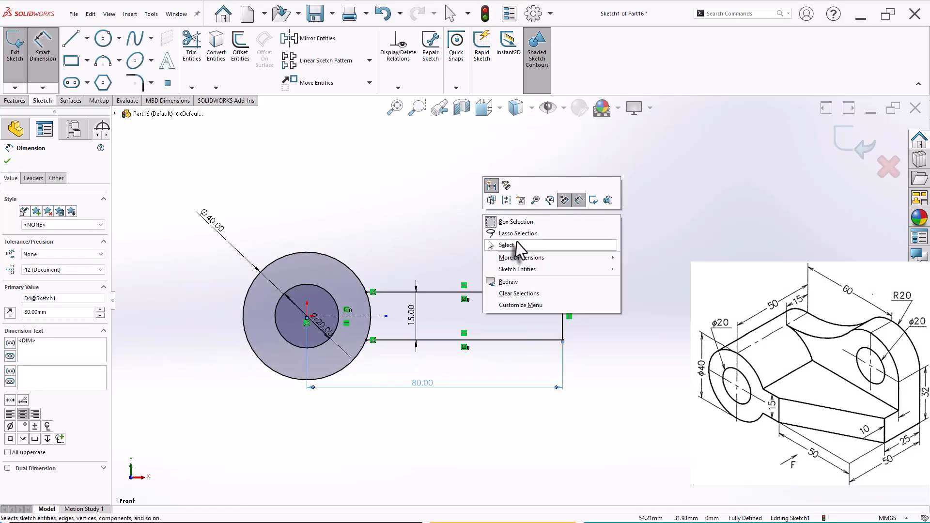
left_click(517, 244)
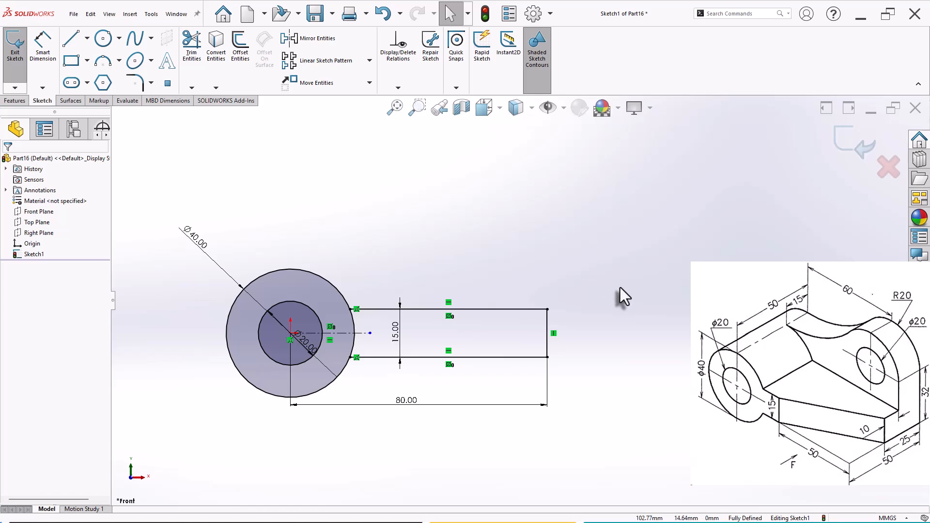
- Sketch a circle of about 7.4 mm radius above the bar's right part and a concentric open arc of about 13.6 mm radius over it
left_click(104, 39)
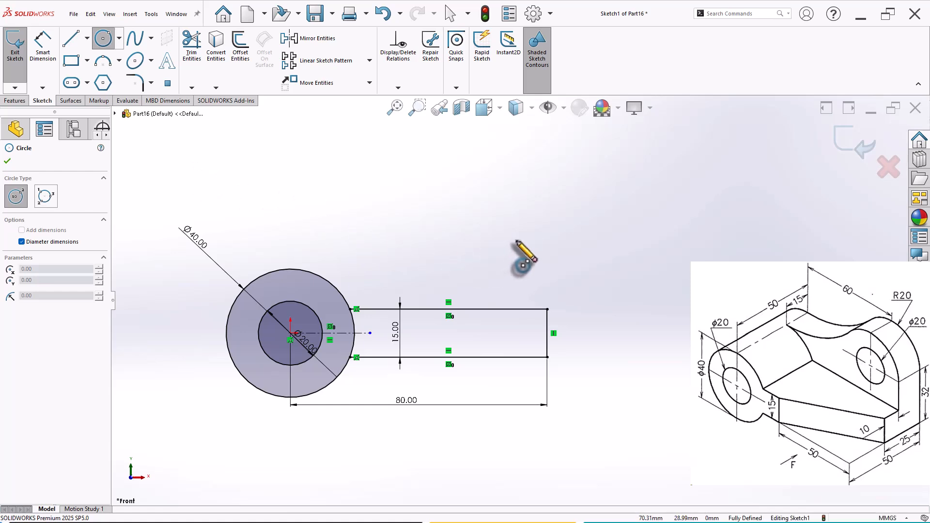
left_click_drag(504, 241, 499, 262)
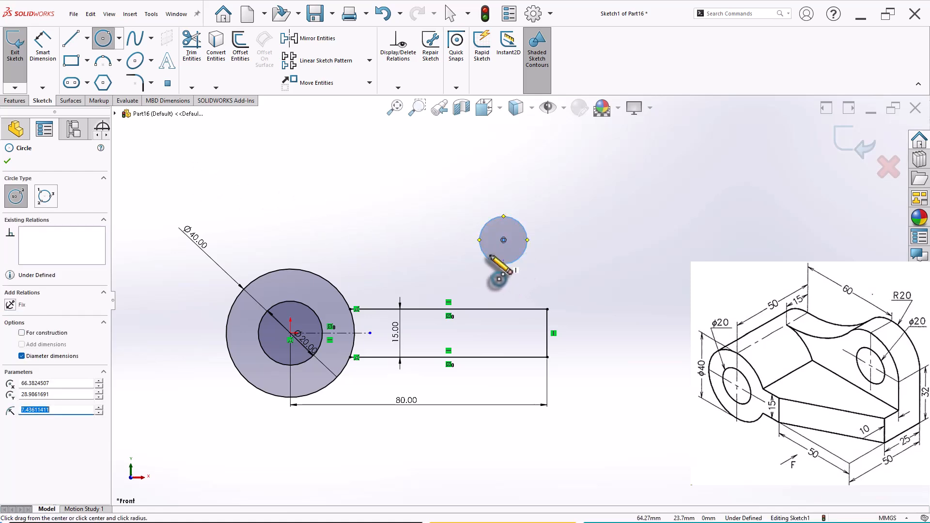
left_click(103, 60)
left_click(119, 61)
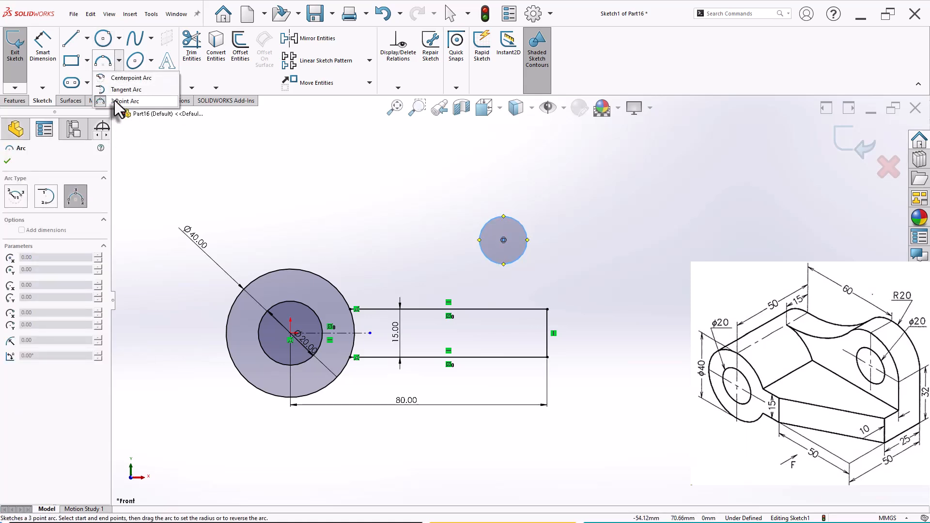
left_click(127, 78)
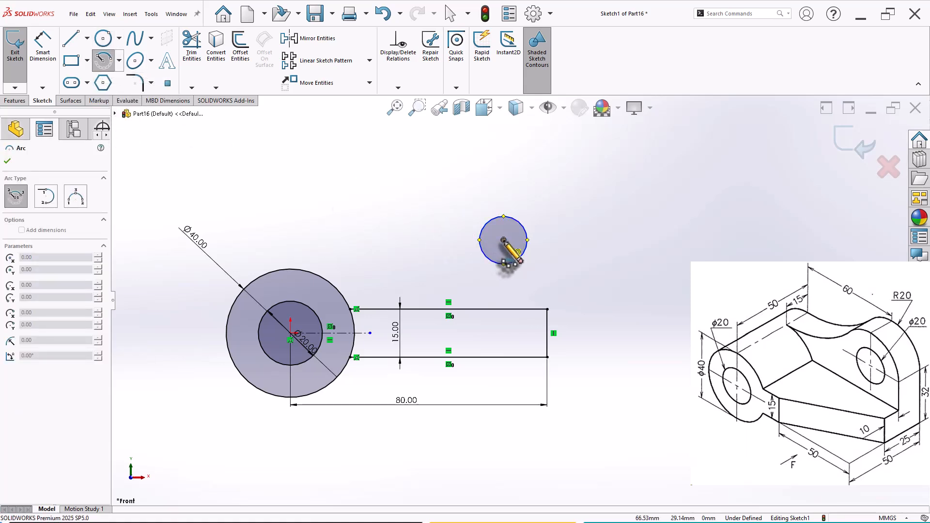
left_click(503, 239)
left_click(547, 240)
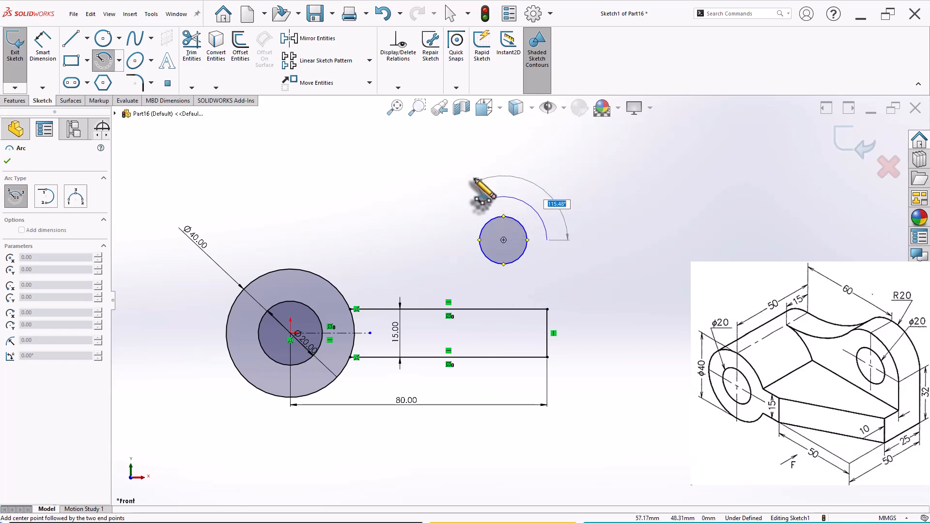
left_click(441, 196)
right_click(400, 165)
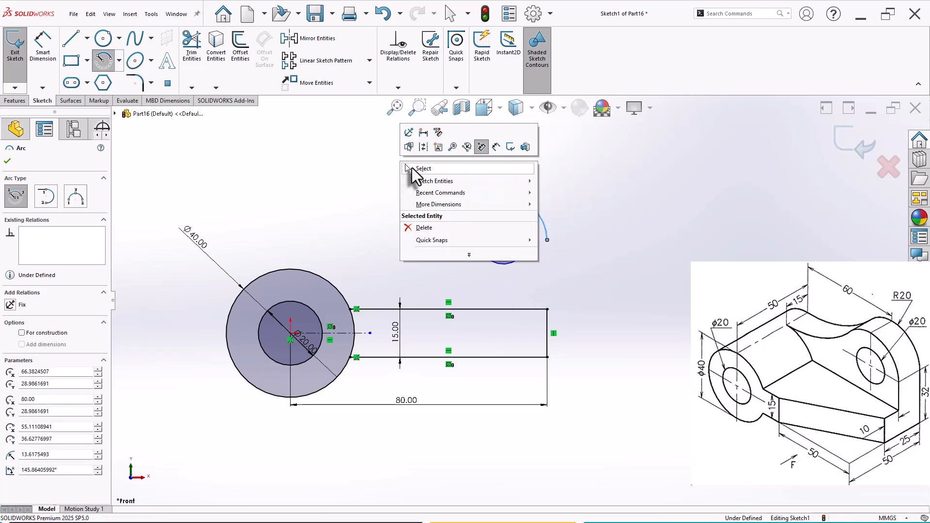
left_click(424, 173)
- Draw a vertical line from the open arc's right end down to the bar's upper right corner
key("l")
left_click(547, 240)
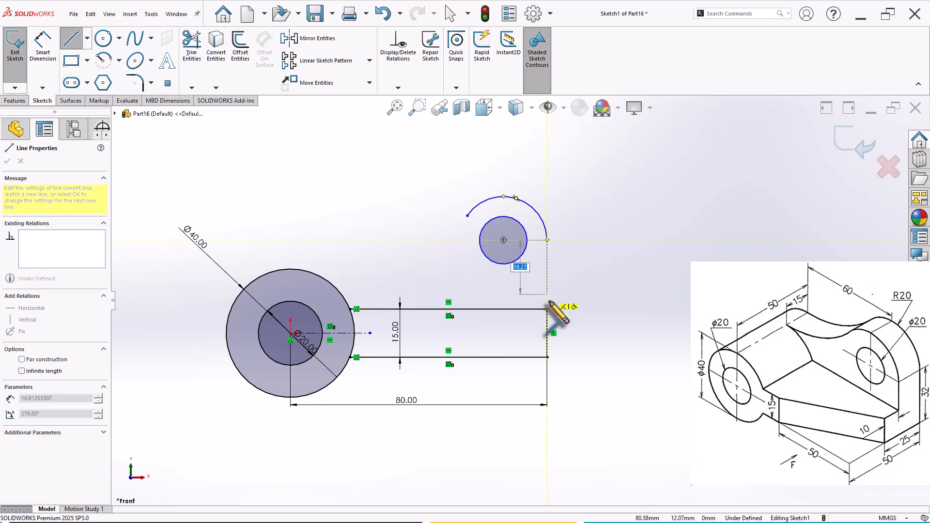
left_click(547, 308)
right_click(601, 249)
left_click(606, 252)
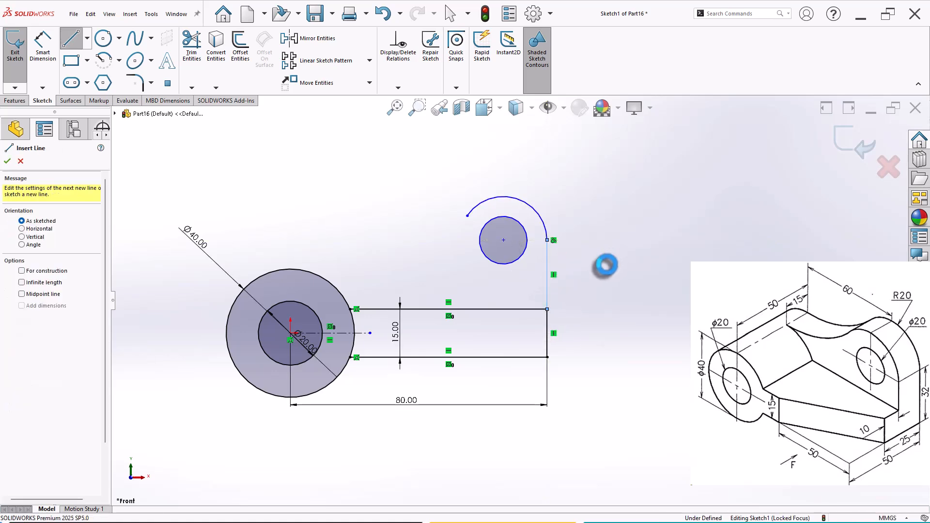
- Draw a concave tangent arc from the upright arc's left end to the top of the 40 mm circle
scroll(601, 266, "down", 2)
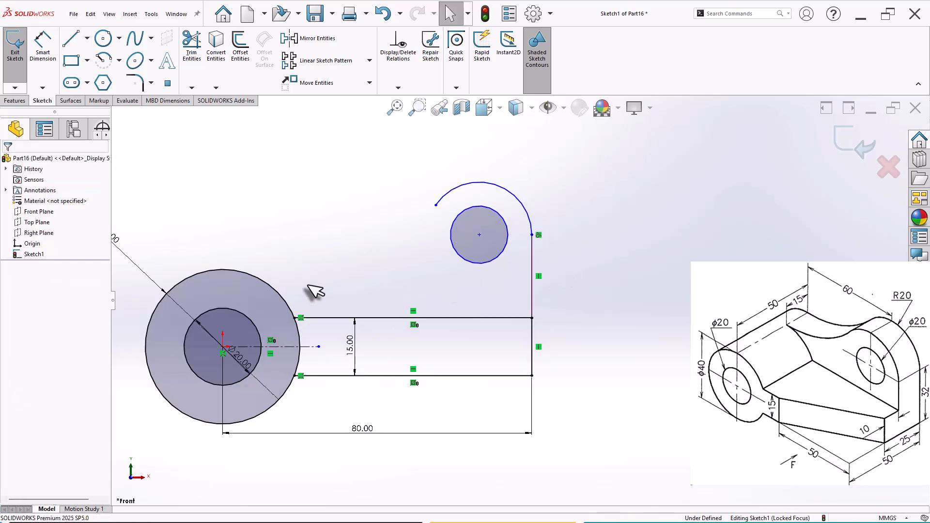
left_click(119, 60)
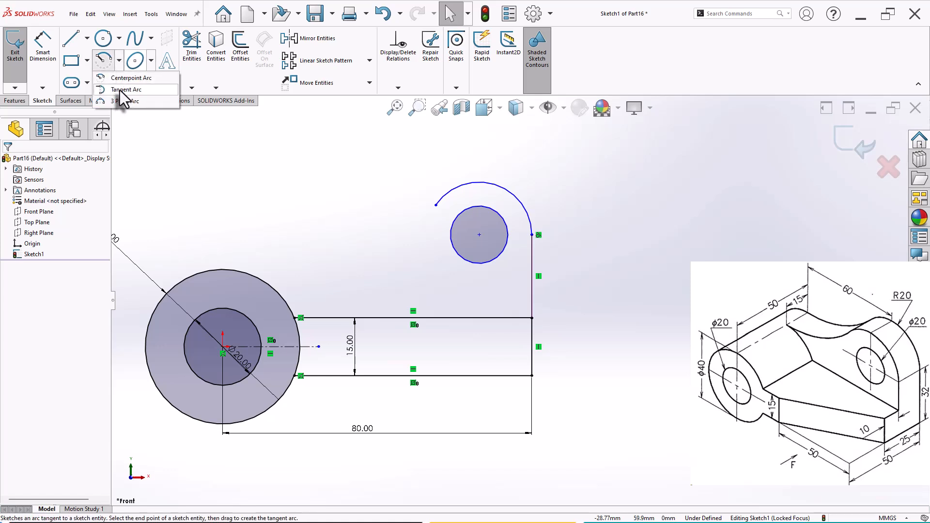
left_click(122, 89)
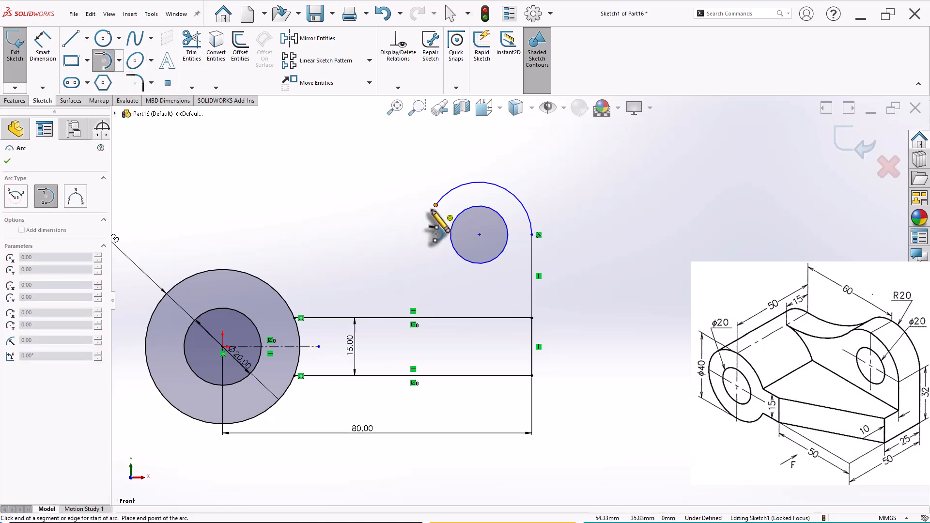
left_click(435, 204)
left_click(250, 274)
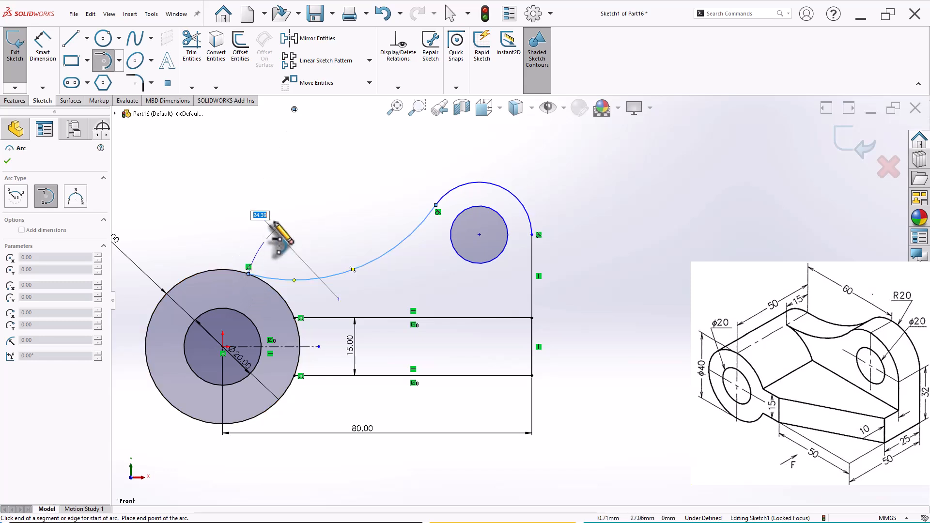
right_click(280, 212)
left_click(296, 222)
- Make the concave arc tangent to the 40 mm circle
scroll(338, 215, "down", 1)
left_click_drag(262, 275, 222, 307)
left_click(265, 264)
left_click(238, 219)
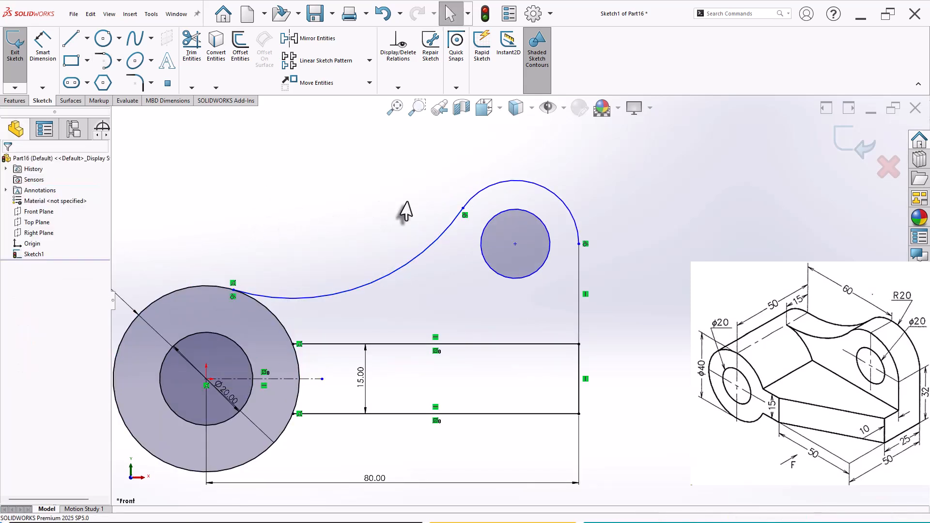
- Dimension the upright's rounded top arc to a 20 mm radius
scroll(506, 272, "up", 1)
scroll(608, 296, "down", 1)
key("d")
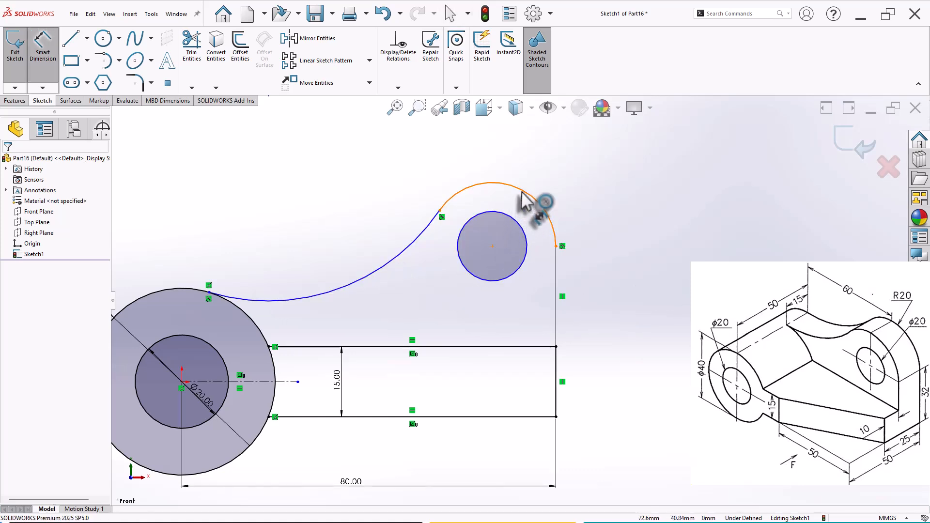
left_click(537, 203)
left_click(599, 198)
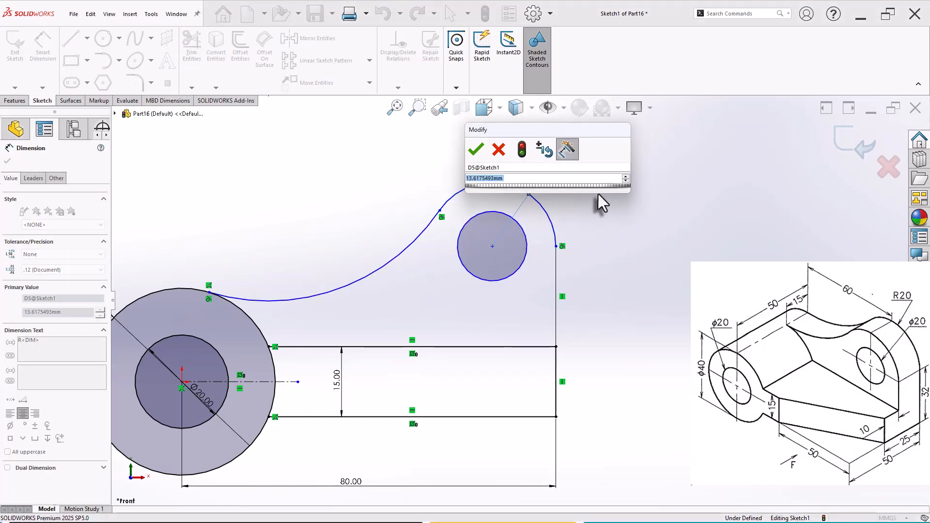
type("20")
key("Return")
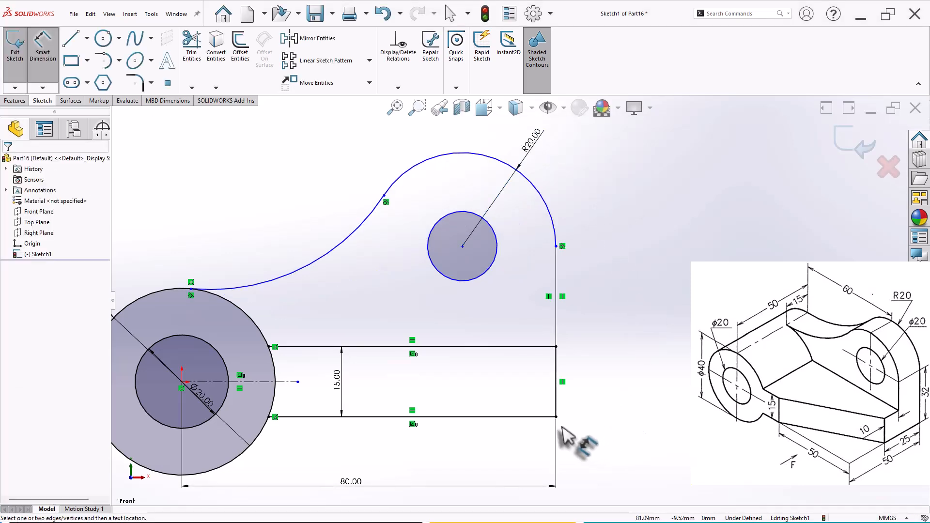
- Dimension the vertical distance from the bar's bottom line to the upright's hole centre to 32 mm
left_click(545, 417)
left_click(467, 259)
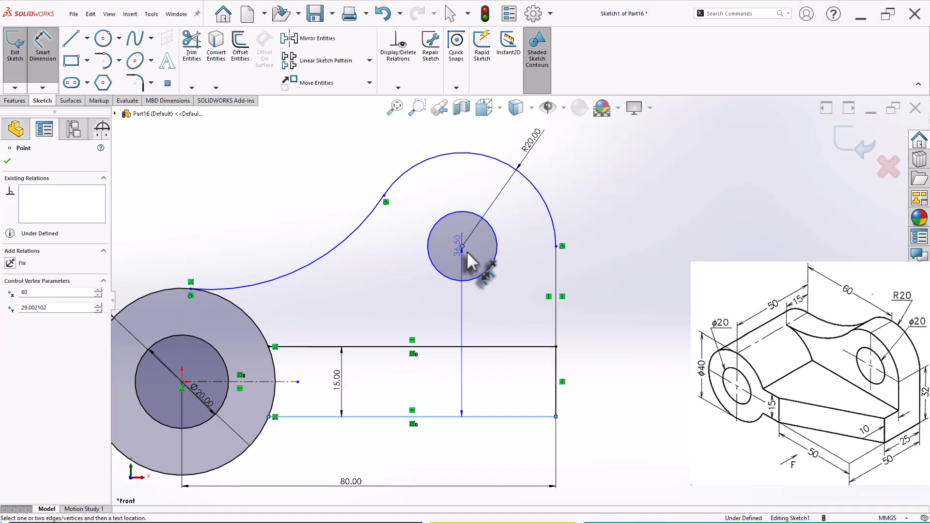
left_click(654, 358)
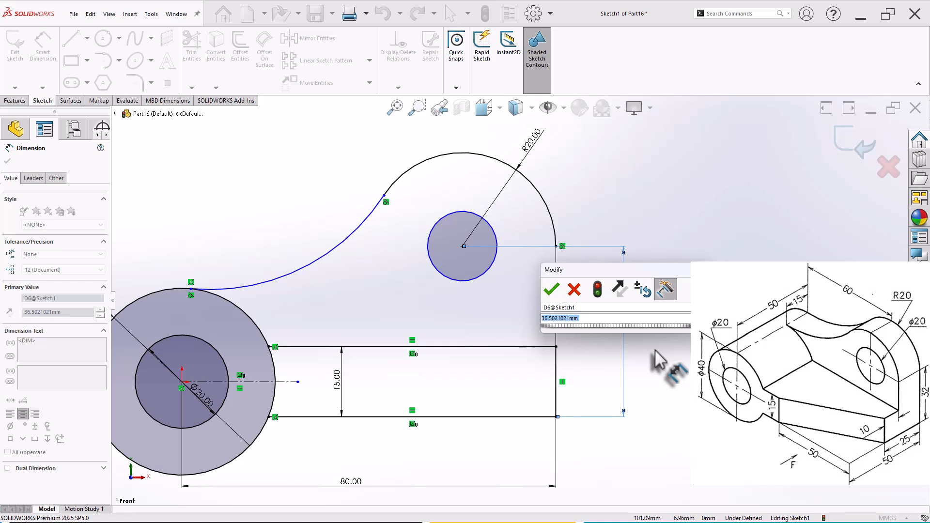
type("32")
key("Return")
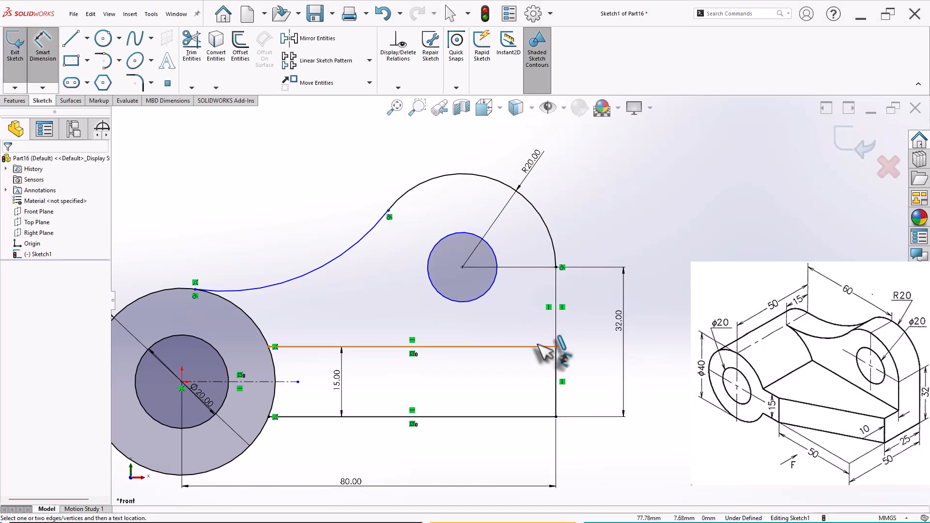
- Set the diameter of the upright's hole to 20 mm
left_click(481, 296)
left_click(502, 324)
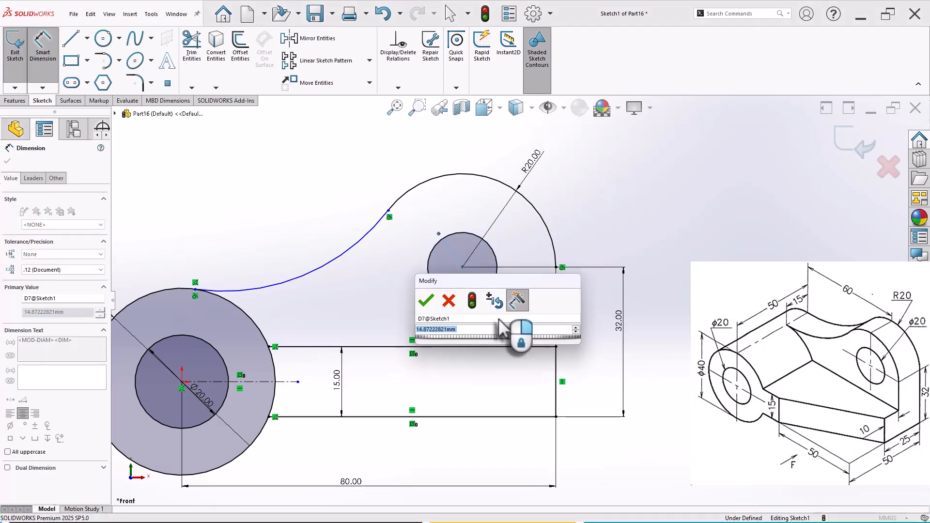
type("20")
key("Return")
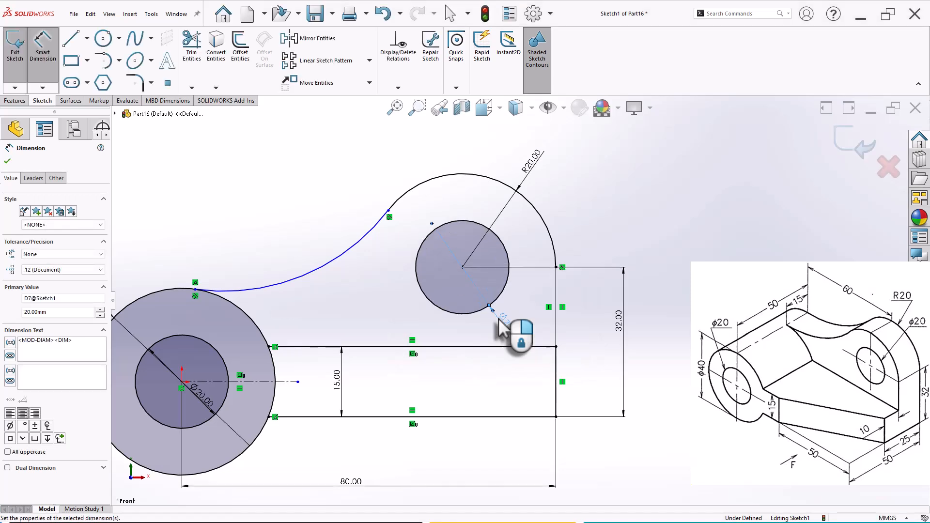
- Add the horizontal distance between the two hole centres as a driven dimension
left_click(182, 382)
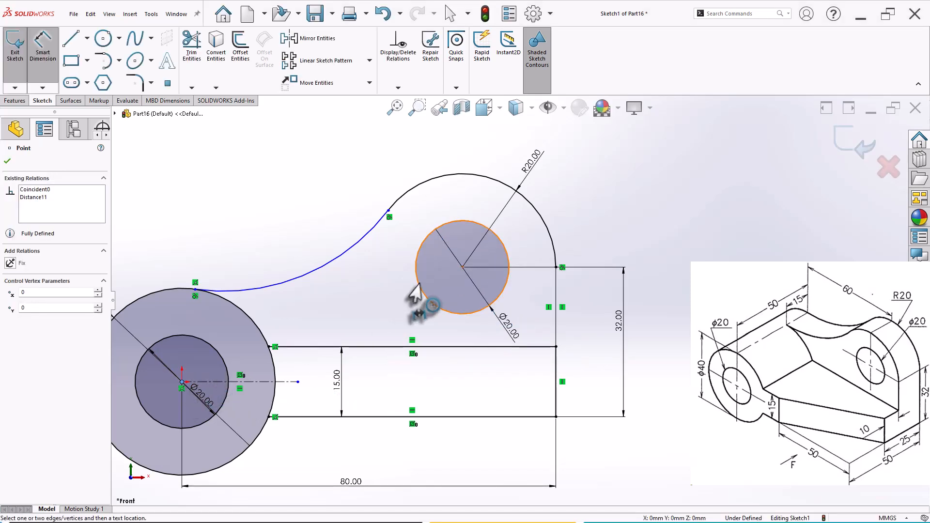
left_click(463, 267)
left_click(320, 213)
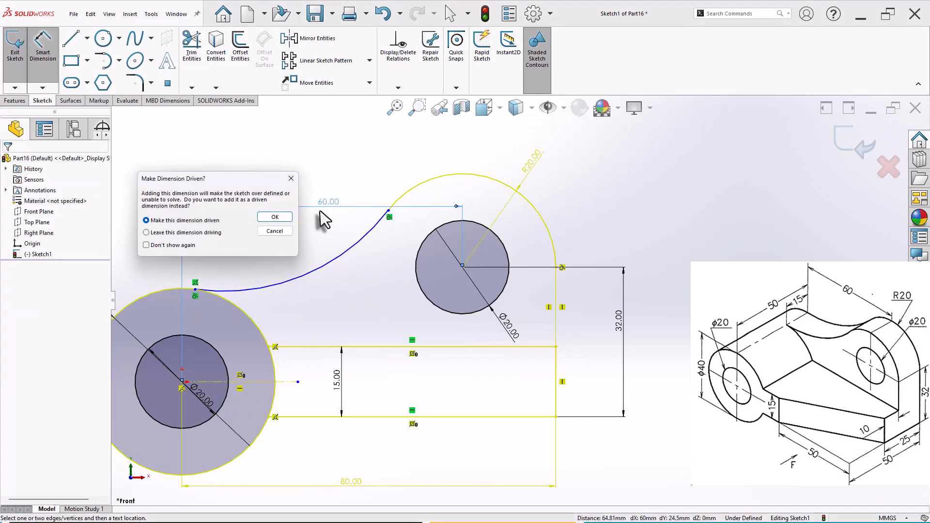
left_click(269, 218)
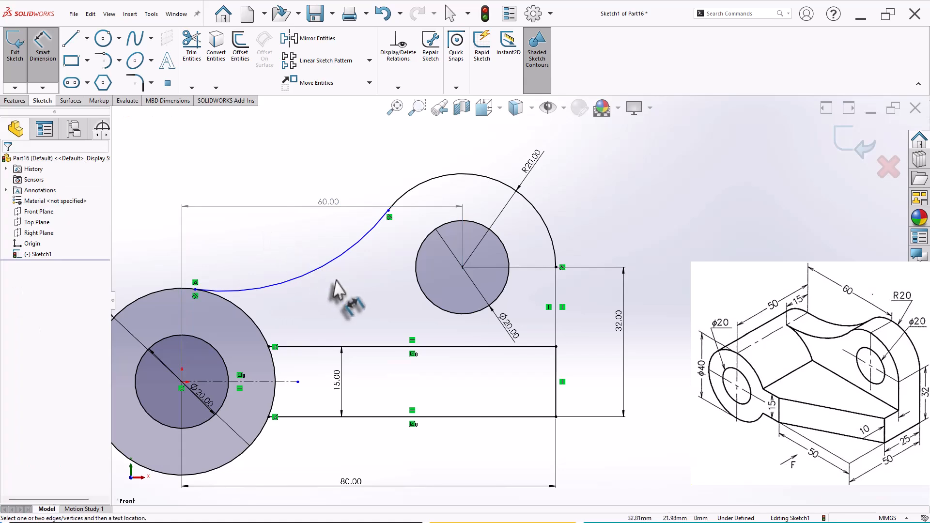
- Delete the 80 mm bar length dimension and the driven dimension between the hole centres
scroll(514, 306, "up", 3)
scroll(478, 323, "down", 3)
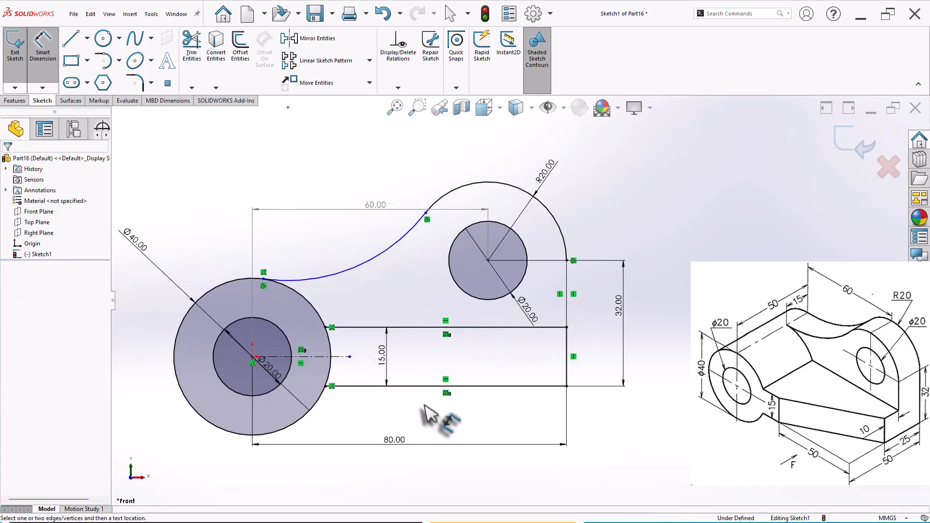
key("Escape")
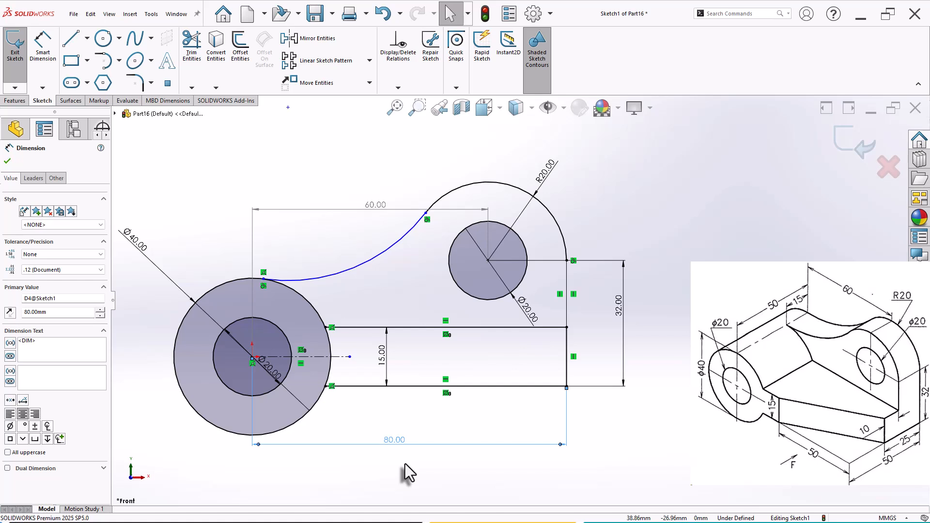
key("Delete")
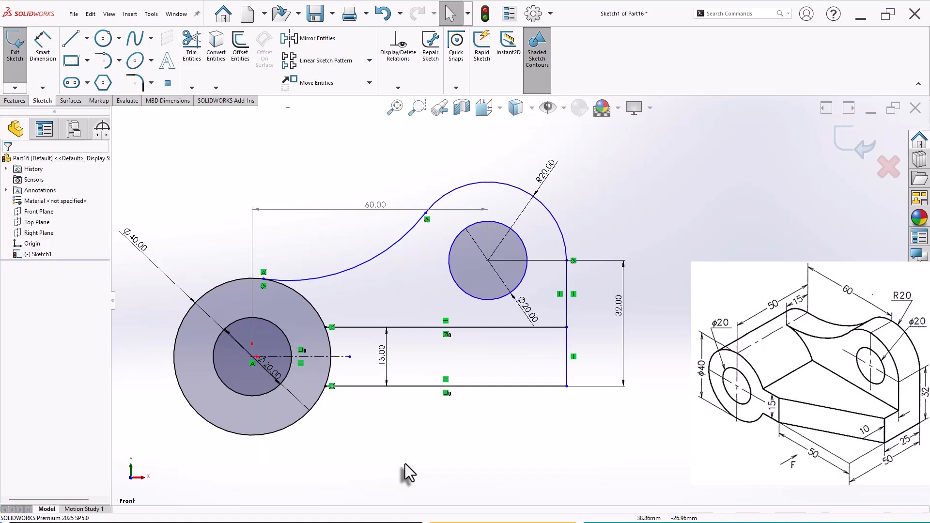
left_click(376, 206)
key("Delete")
- Dimension the horizontal distance between the two hole centres to 60 mm as a driving dimension
left_click(43, 48)
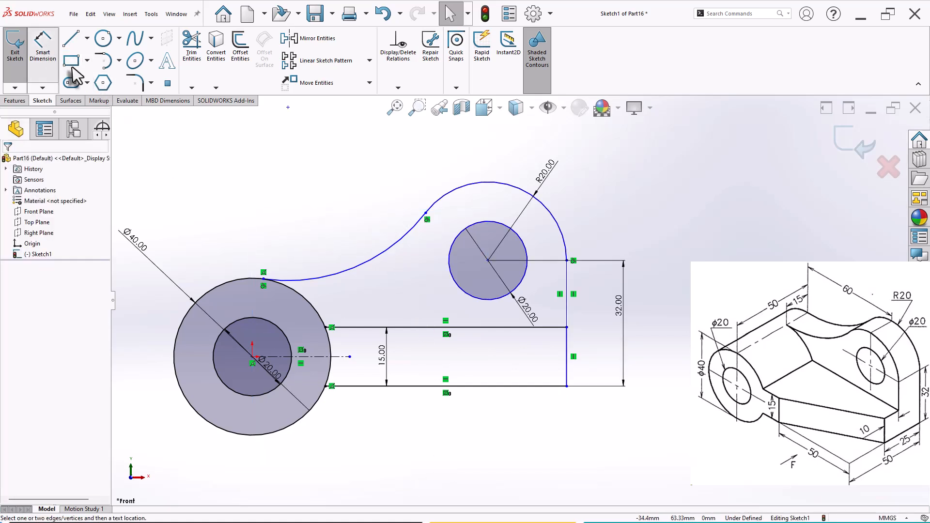
left_click(487, 261)
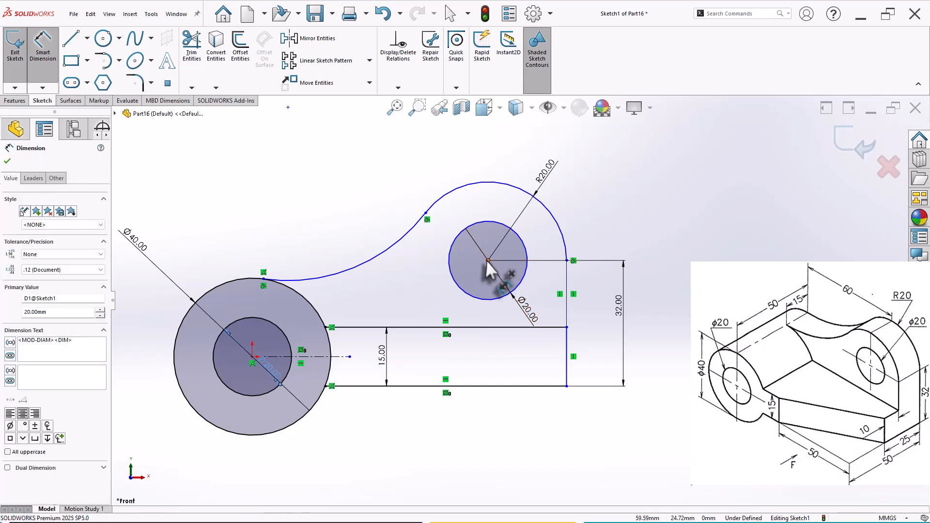
left_click(252, 358)
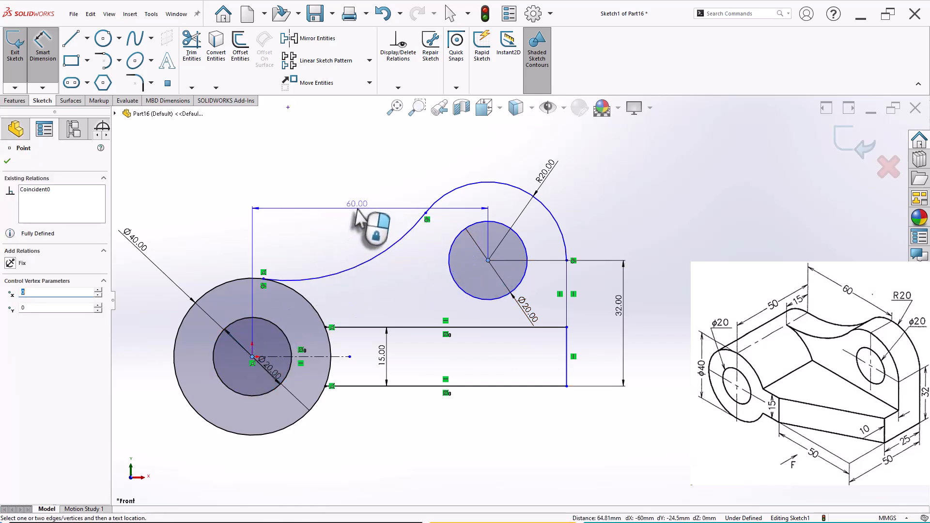
left_click(369, 223)
key("Return")
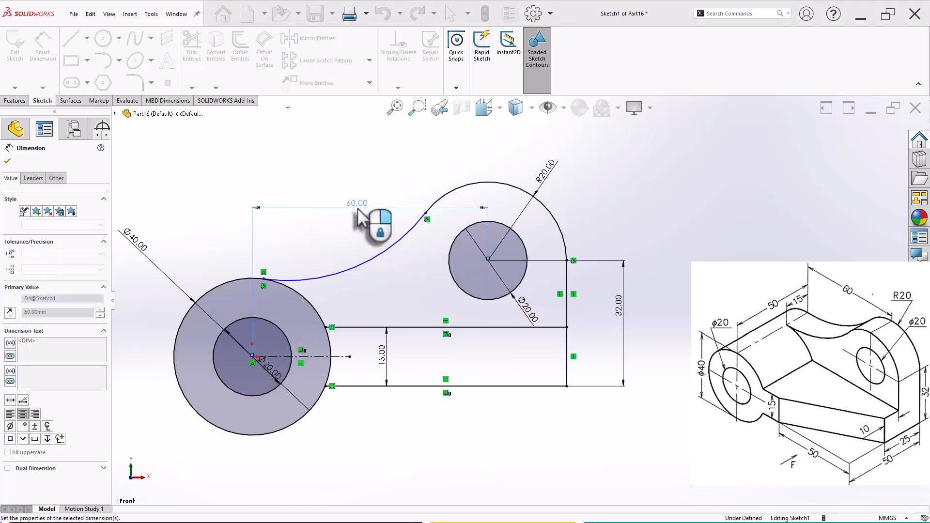
key("Escape")
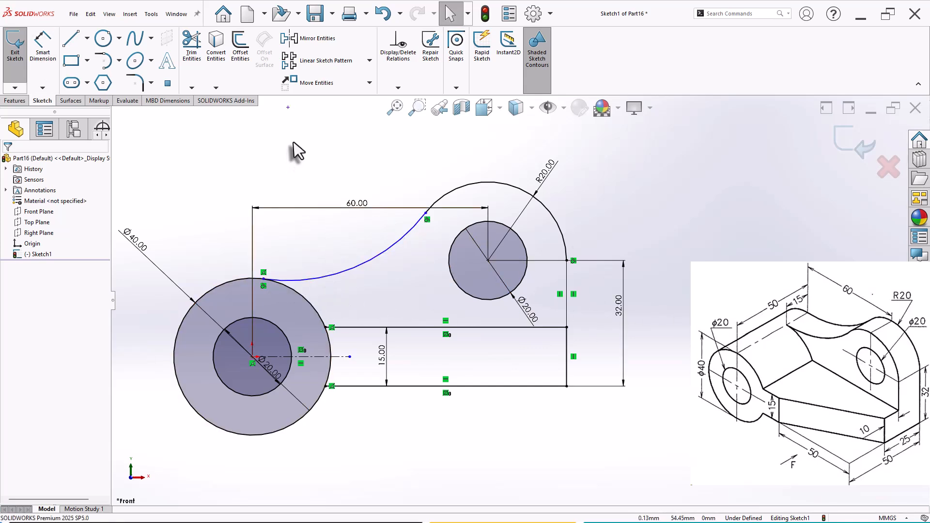
- Add a vertical relation between the concave arc's centre point and the centre of the concentric circles
left_click(288, 108)
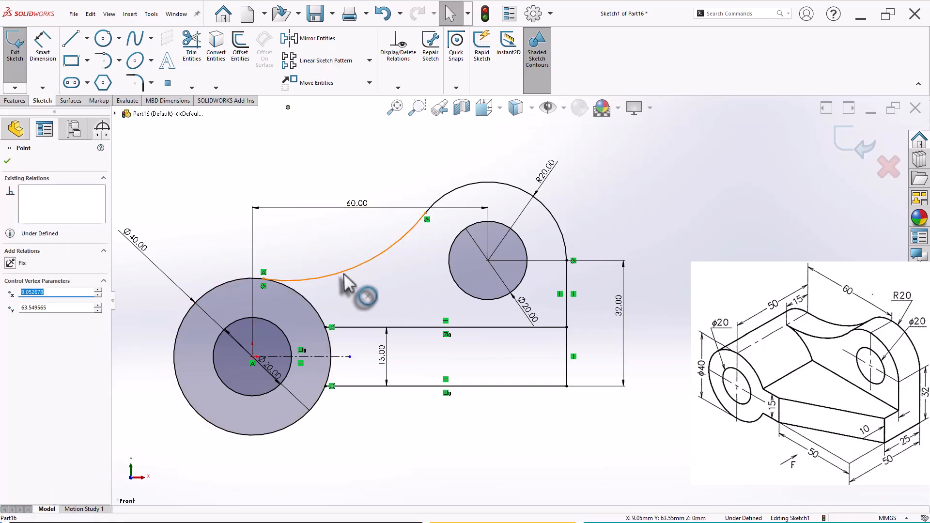
left_click(254, 362)
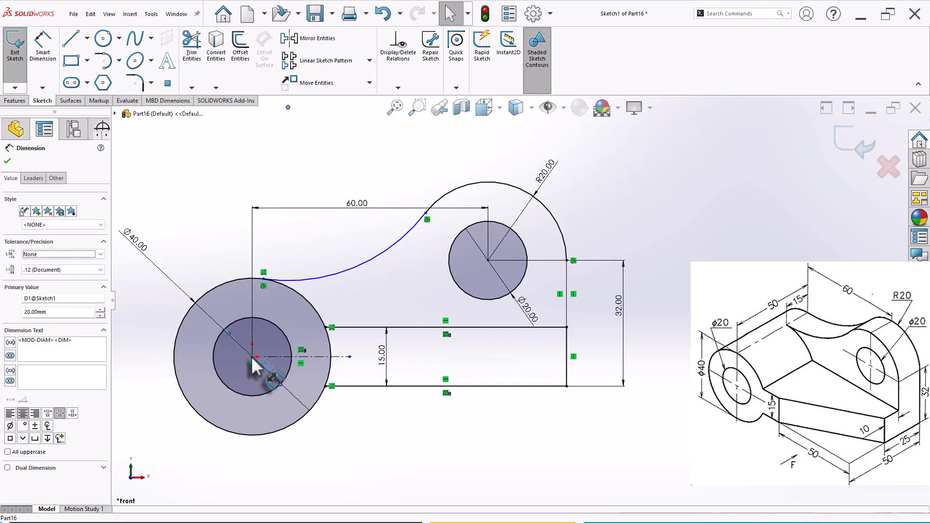
left_click(245, 329)
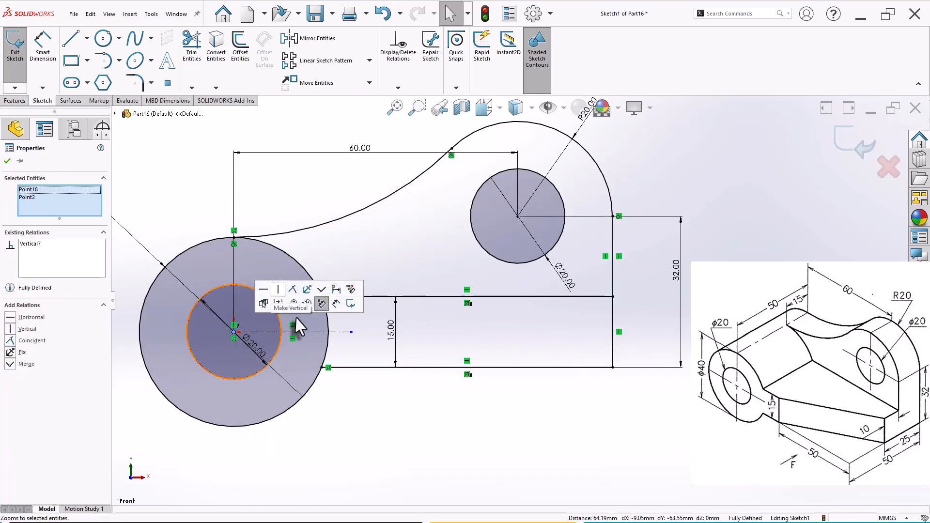
- Start a boss extrusion using the ring between the concentric circles and the 15 mm bar region as contours
left_click(375, 423)
scroll(588, 335, "up", 1)
scroll(622, 277, "down", 1)
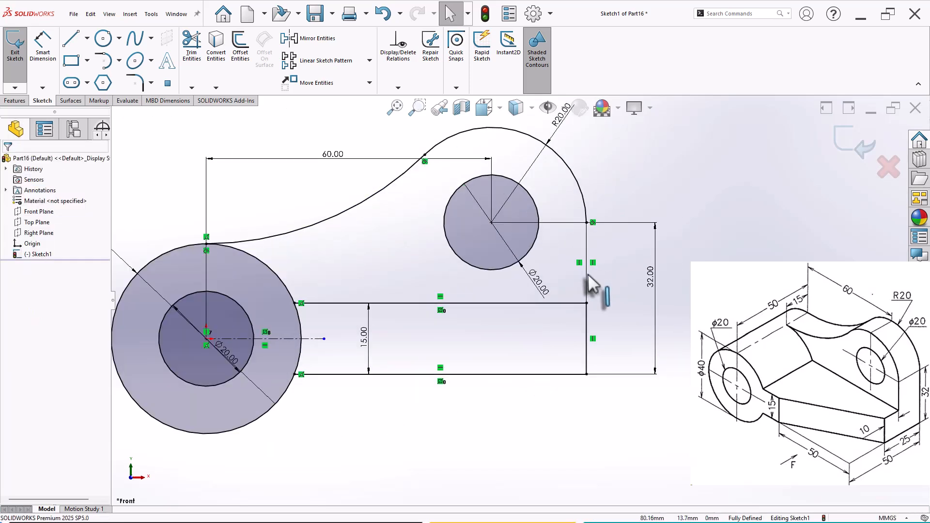
mouse_move(588, 278)
middle_mouse_down()
mouse_move(563, 290)
mouse_move(592, 304)
mouse_move(616, 284)
mouse_move(612, 311)
mouse_move(584, 334)
middle_mouse_up()
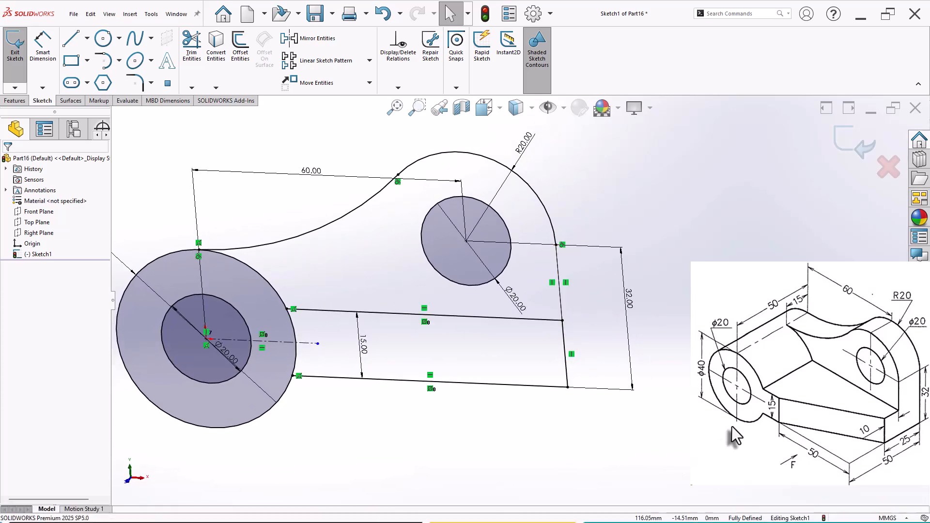
left_click(15, 101)
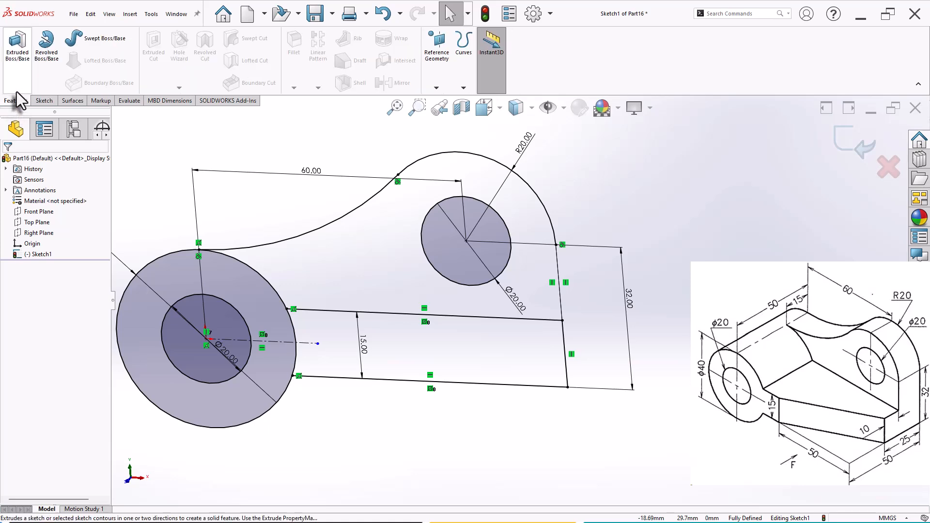
left_click(18, 44)
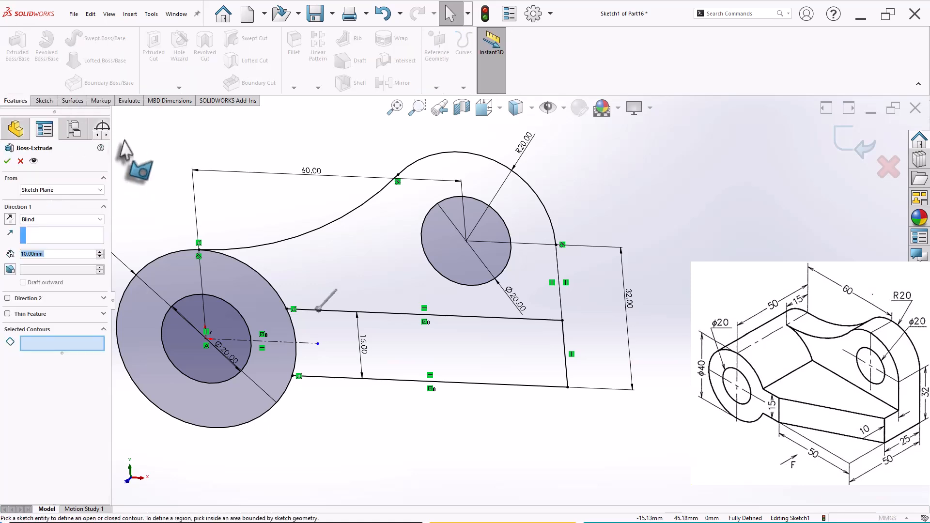
left_click(232, 287)
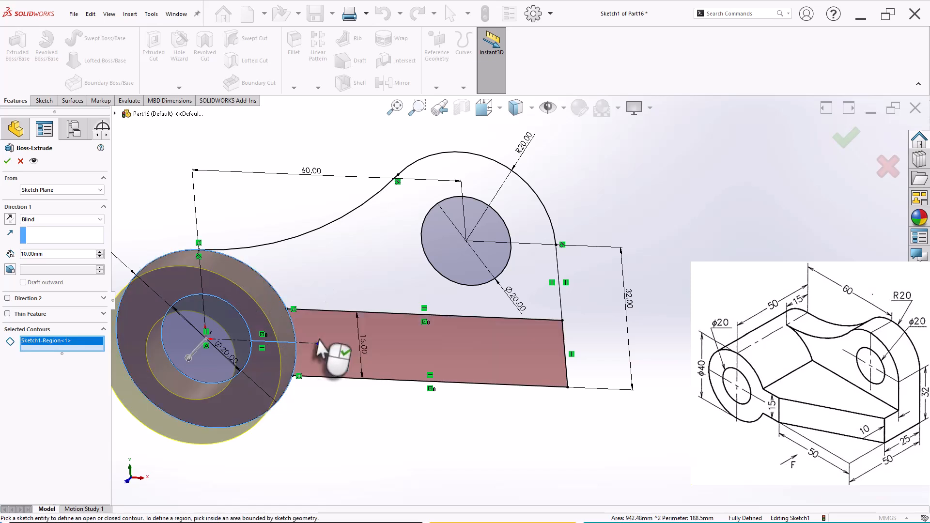
left_click(327, 353)
- Reverse the extrusion direction, set its blind depth to 50 mm and accept the feature
left_click(8, 219)
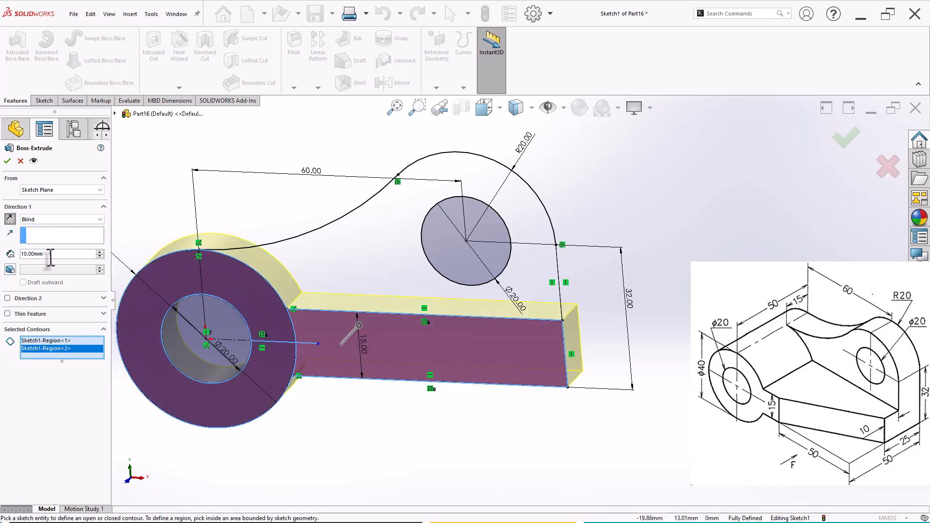
type("5")
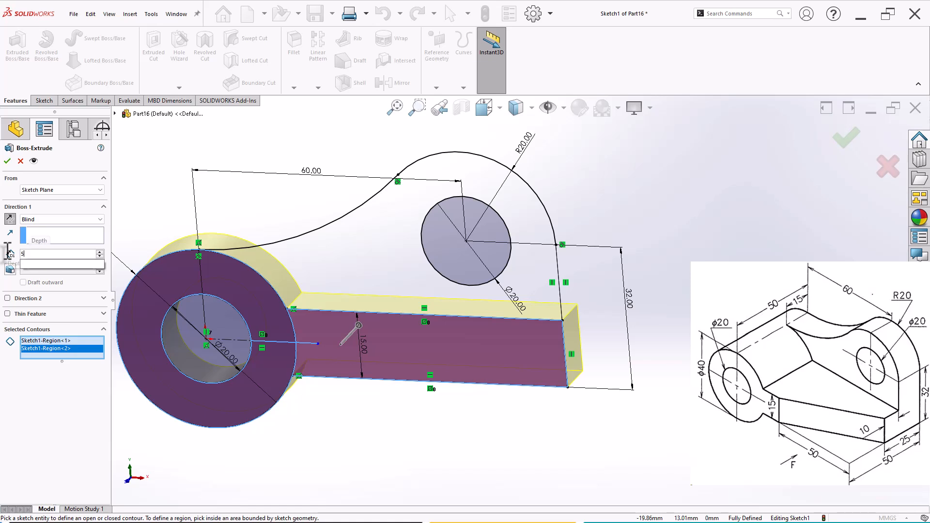
type("0")
key("Return")
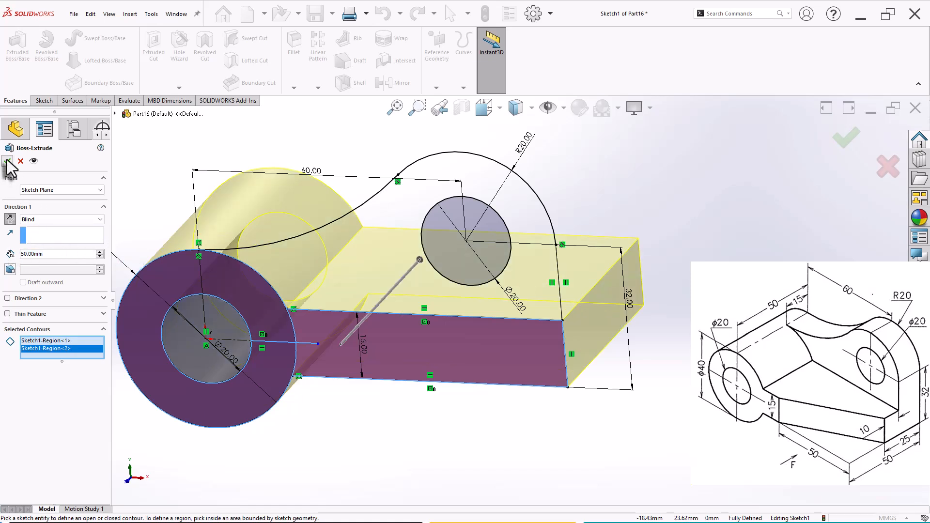
left_click(8, 160)
left_click(630, 241)
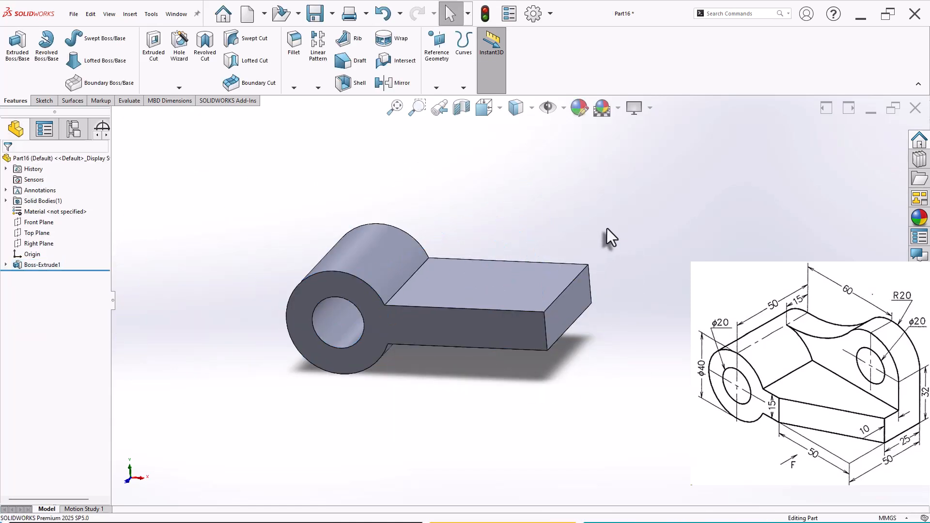
- Start another boss extrusion from Sketch1, using the rounded upright region around the hole as the contour
middle_click_drag(606, 227, 584, 252)
scroll(632, 227, "down", 1)
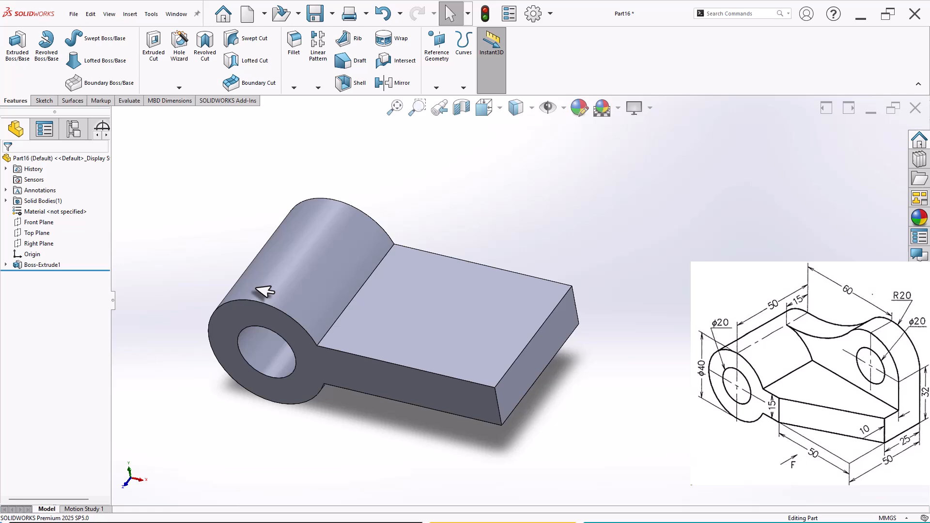
left_click(6, 264)
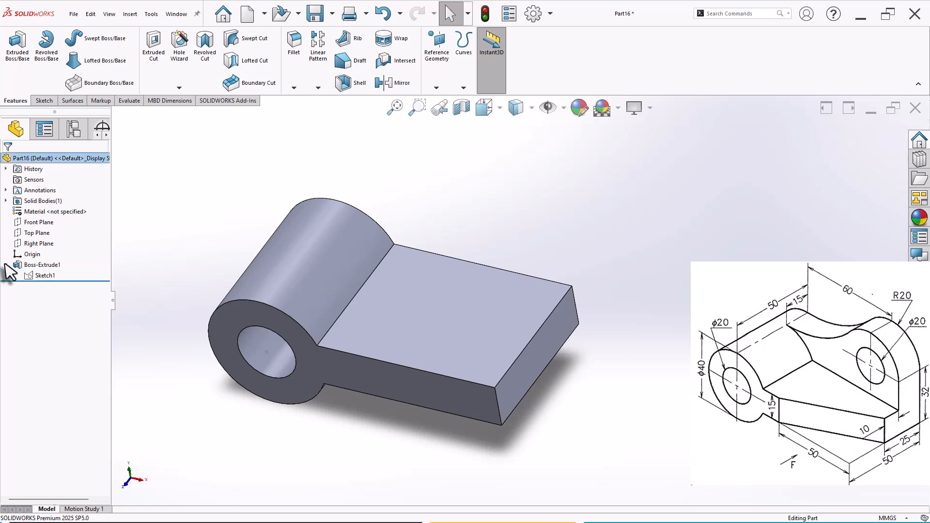
left_click(46, 275)
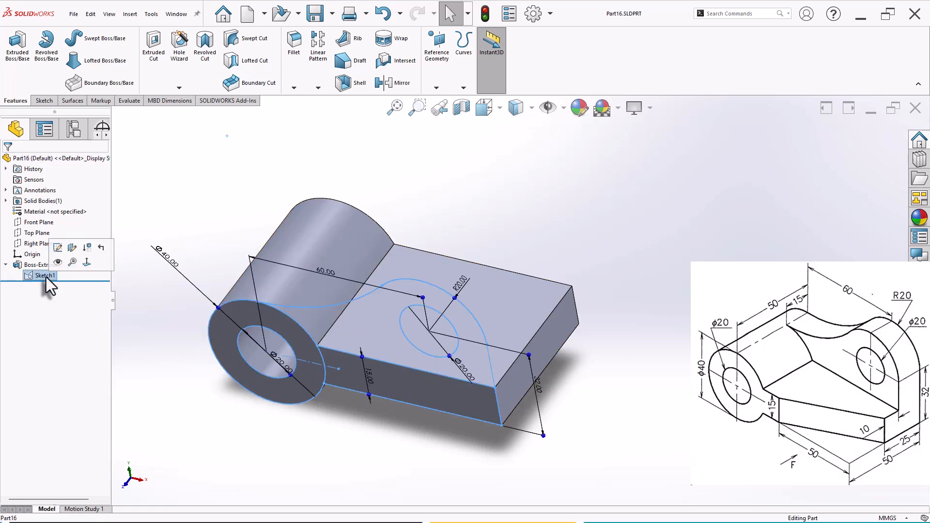
left_click(15, 60)
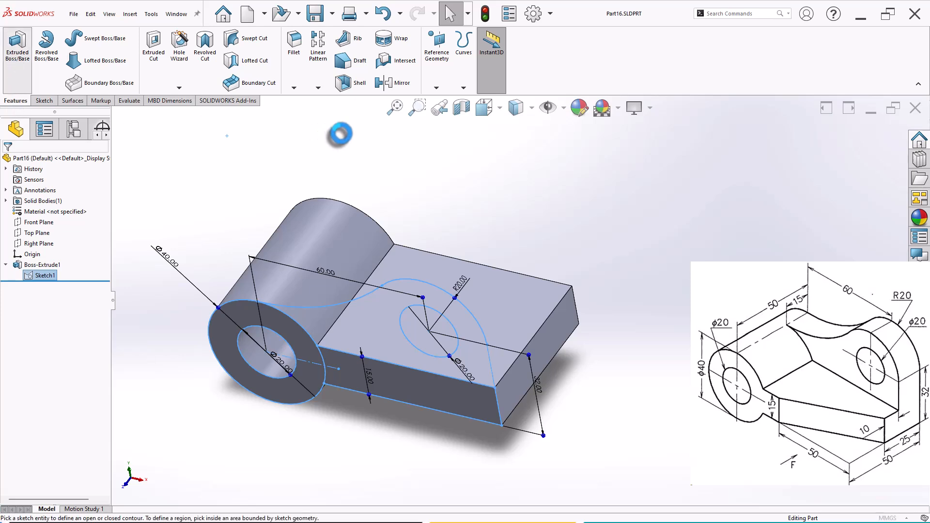
left_click(403, 299)
middle_click_drag(251, 219, 220, 231)
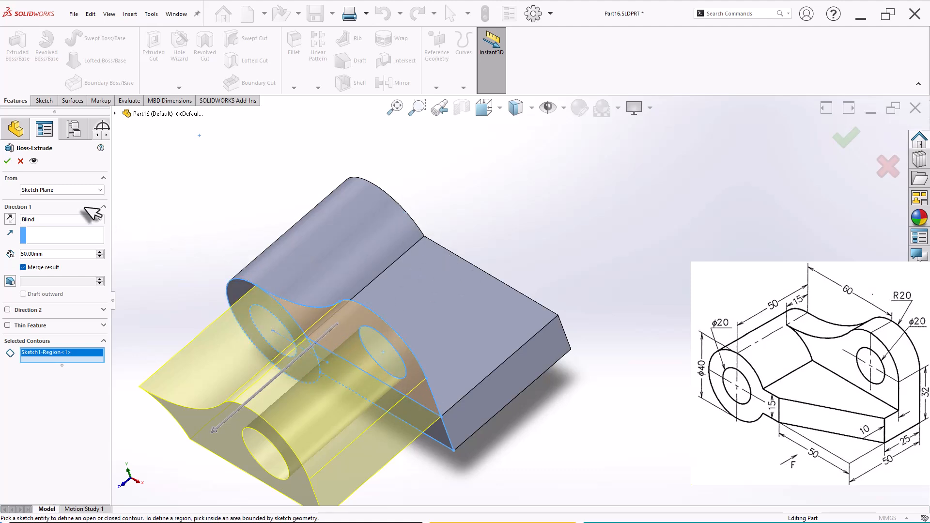
- Set the extrusion to start from a Surface/Face/Plane and pick the body's rear face
left_click(50, 190)
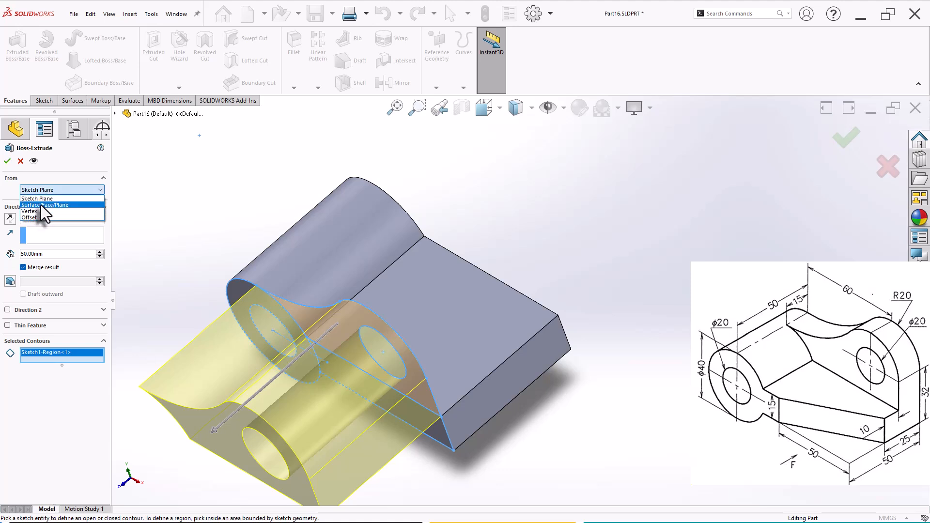
left_click(41, 205)
middle_click_drag(502, 204, 468, 245)
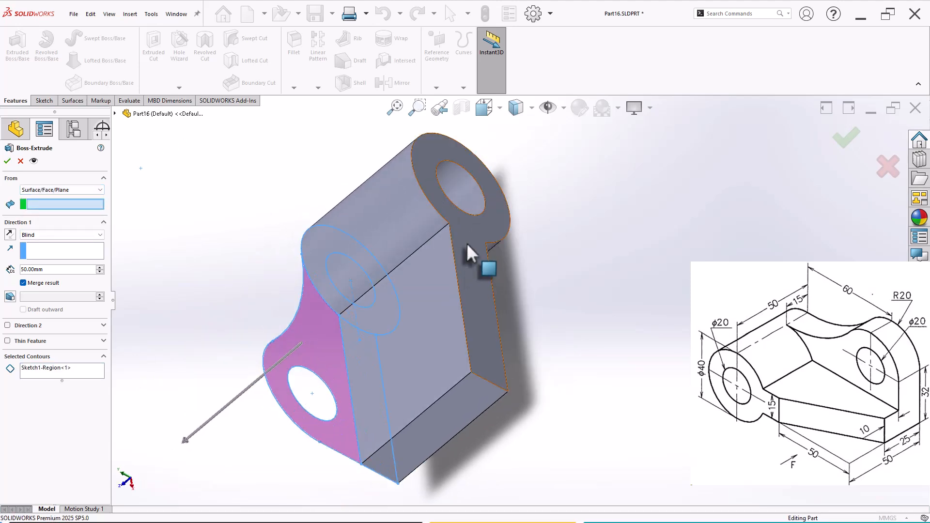
left_click(468, 245)
middle_click_drag(354, 214, 423, 207)
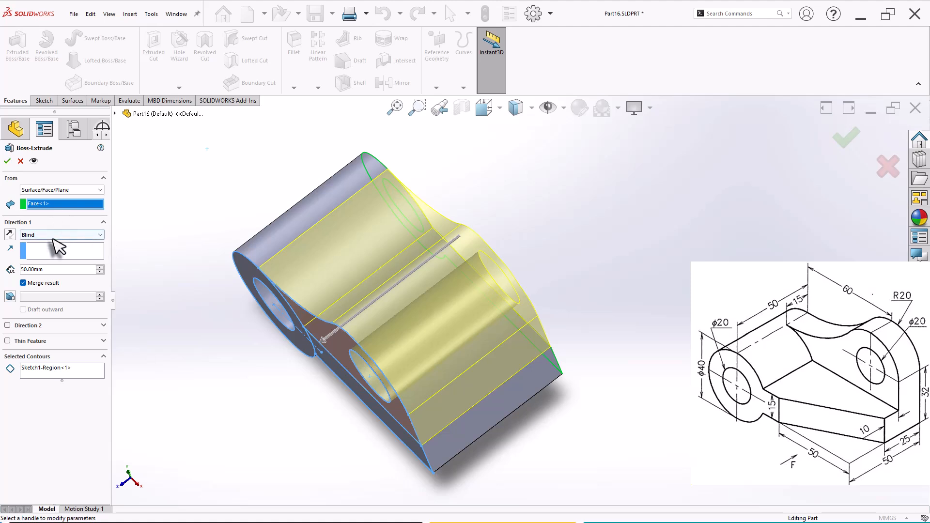
- Set the upright's extrusion depth to 15 mm, accept the feature and save the part
middle_click_drag(152, 264, 62, 291)
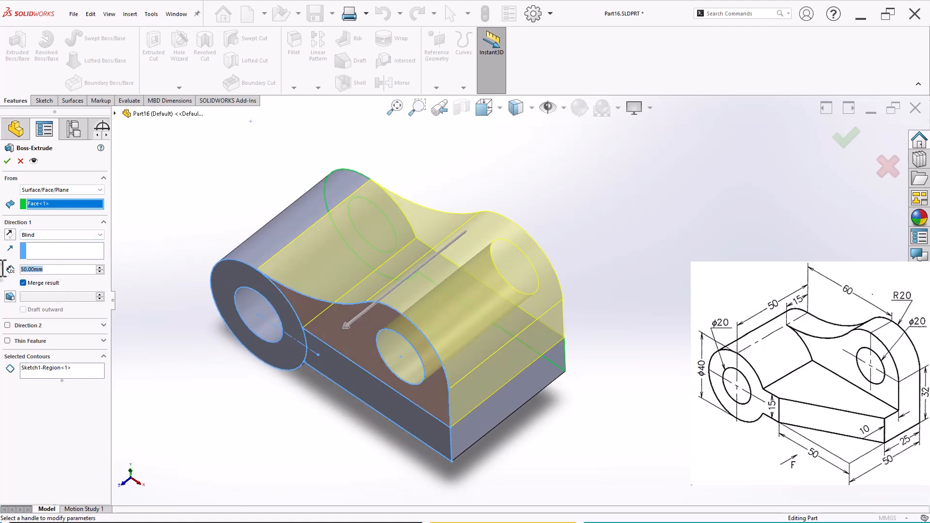
key("Return")
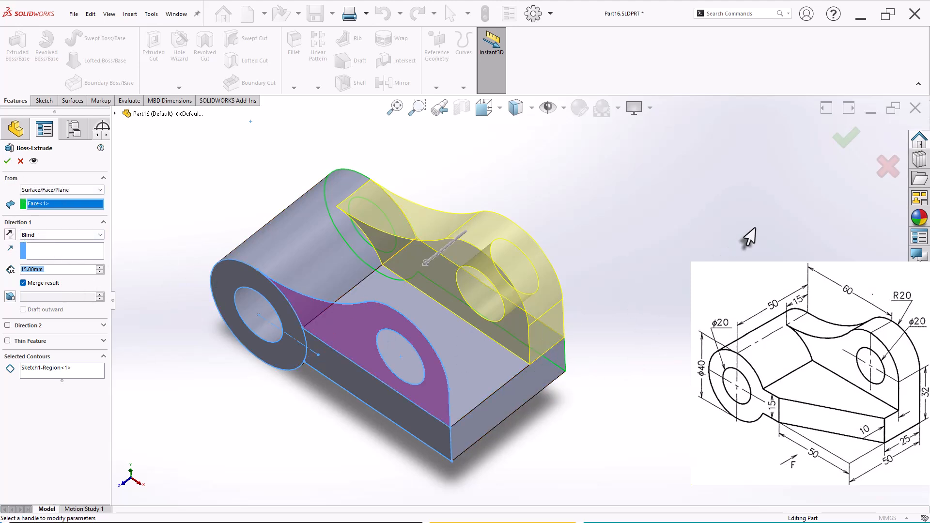
left_click(845, 139)
middle_click_drag(670, 353, 630, 271)
left_click(316, 13)
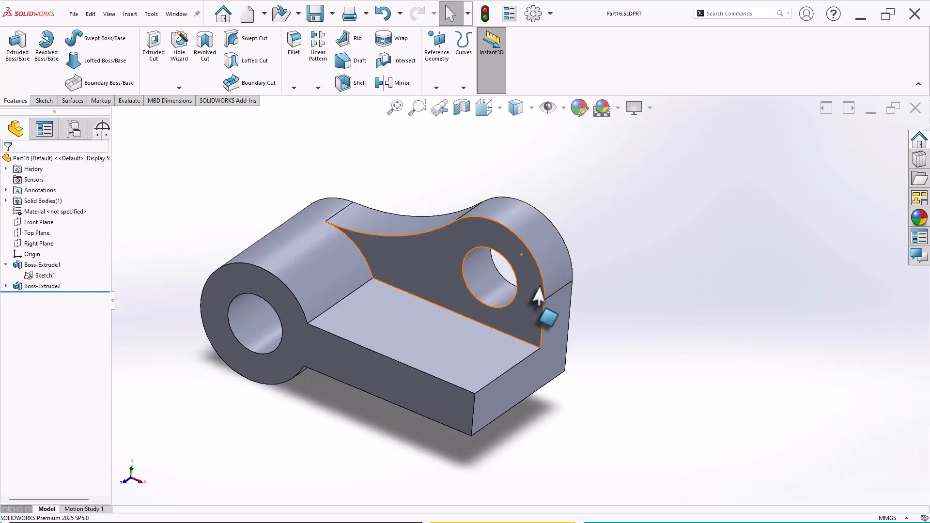
- Sketch a diagonal line across the bar's top-face corner, about 38 mm along the front edge and 20 mm along the end edge
middle_click_drag(414, 324, 422, 295)
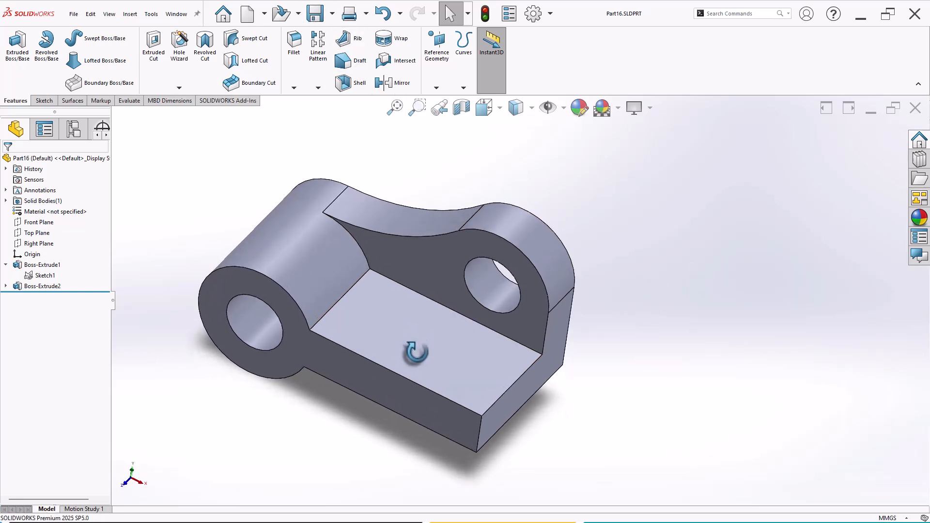
left_click(430, 377)
left_click(473, 343)
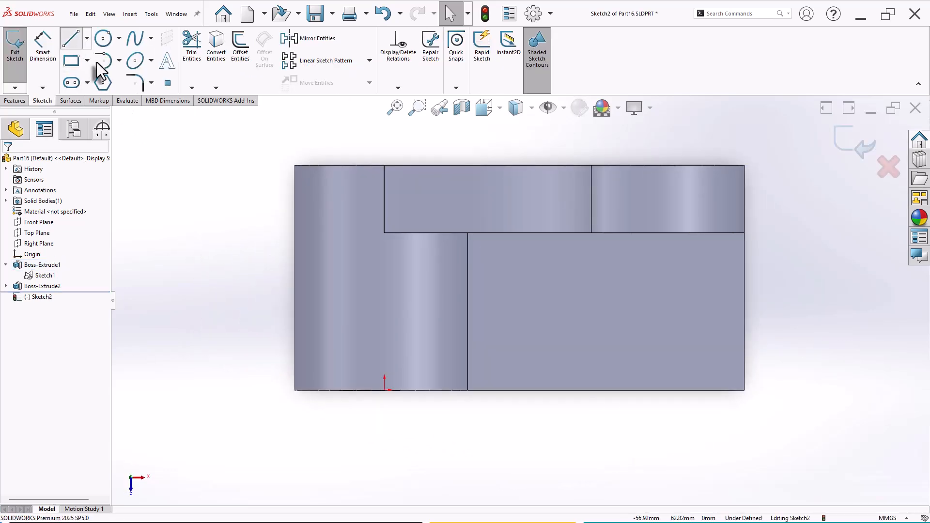
left_click(72, 38)
left_click(573, 390)
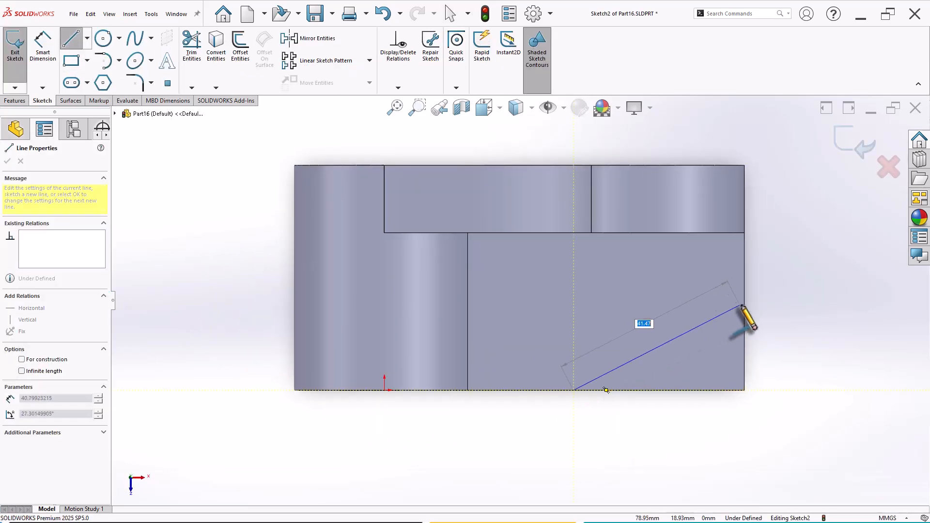
left_click(745, 301)
right_click(773, 274)
left_click(791, 292)
scroll(829, 301, "down", 2)
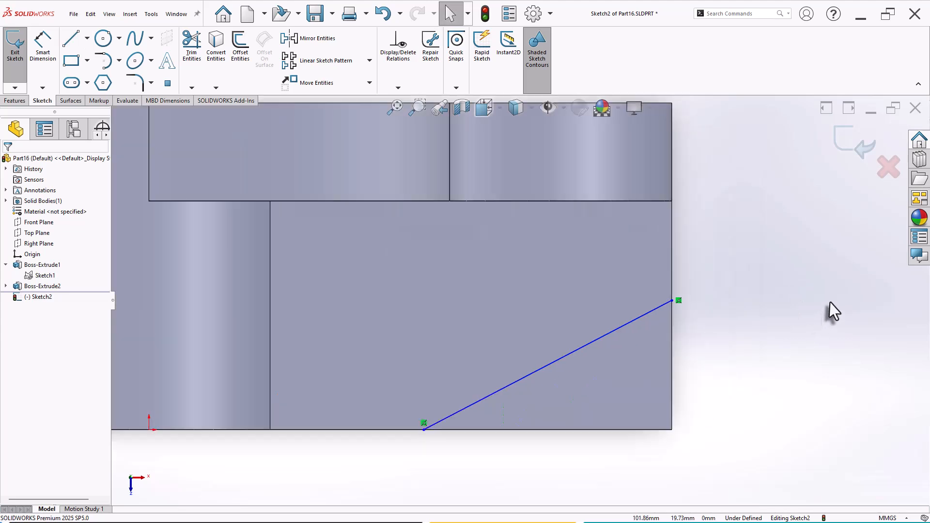
- Dimension the distance from the part's rear edge to the diagonal line's endpoint on the end edge to 25 mm
right_click_drag(795, 390, 795, 310)
scroll(727, 240, "up", 1)
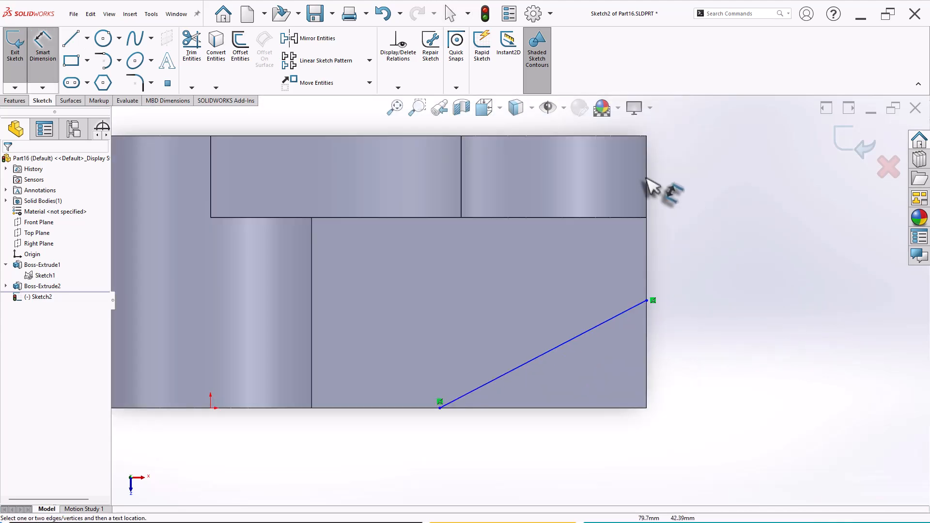
left_click(630, 138)
left_click(647, 301)
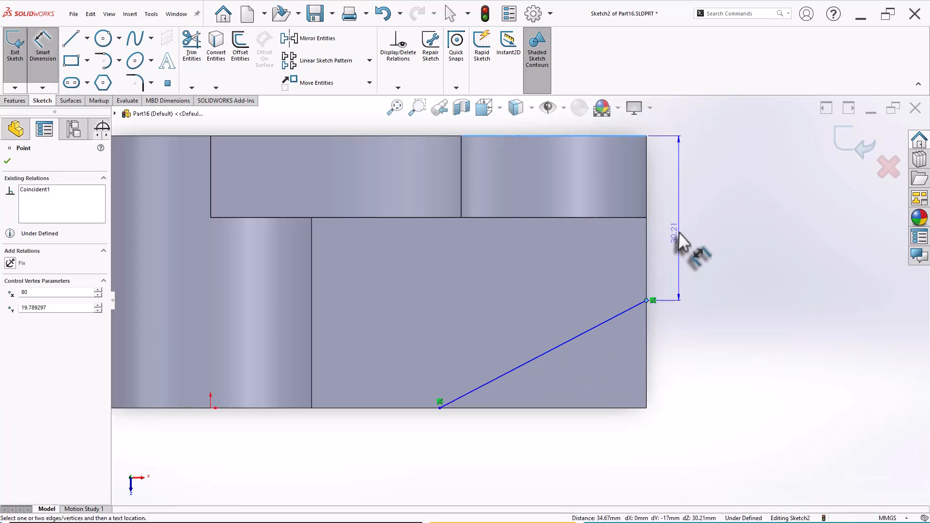
left_click(771, 264)
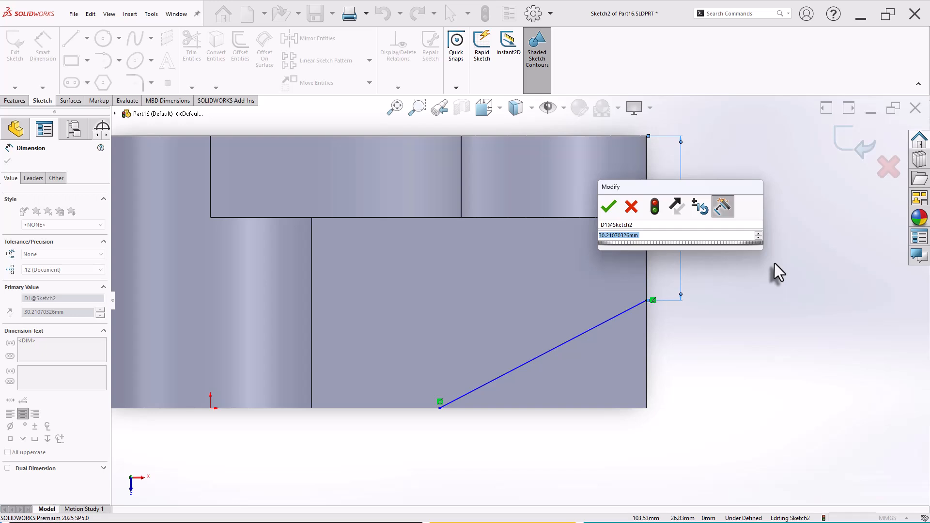
type("25")
key("Return")
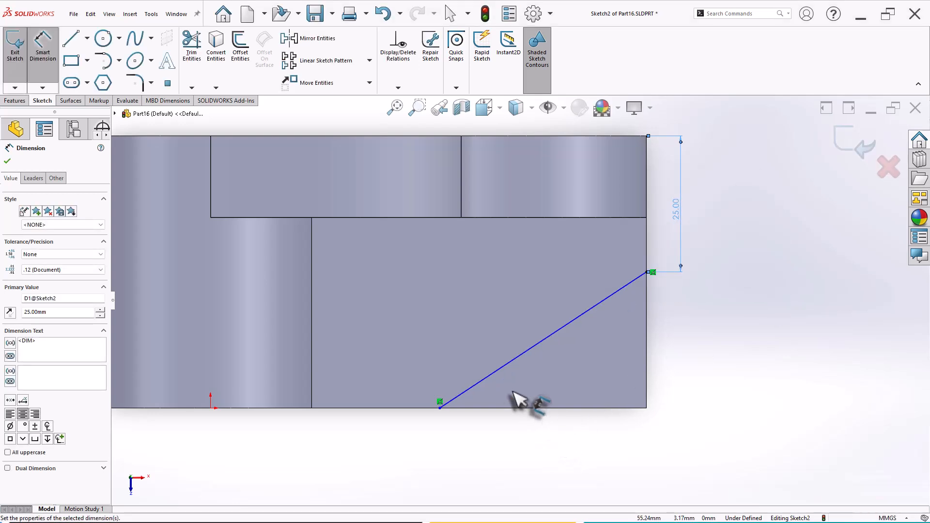
- Dimension the horizontal distance from the diagonal line's front endpoint to the bar's end edge to 50 mm
left_click(440, 409)
left_click(645, 417)
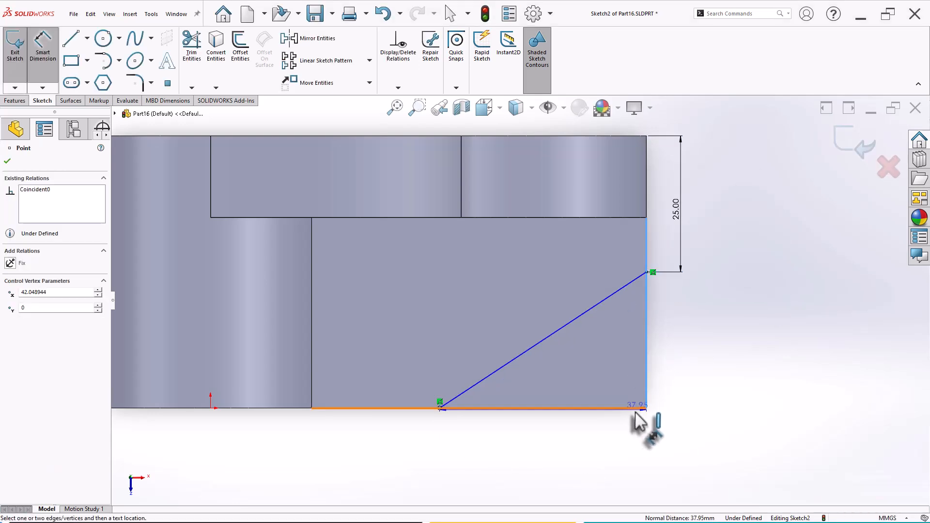
left_click(560, 449)
type("50")
key("Return")
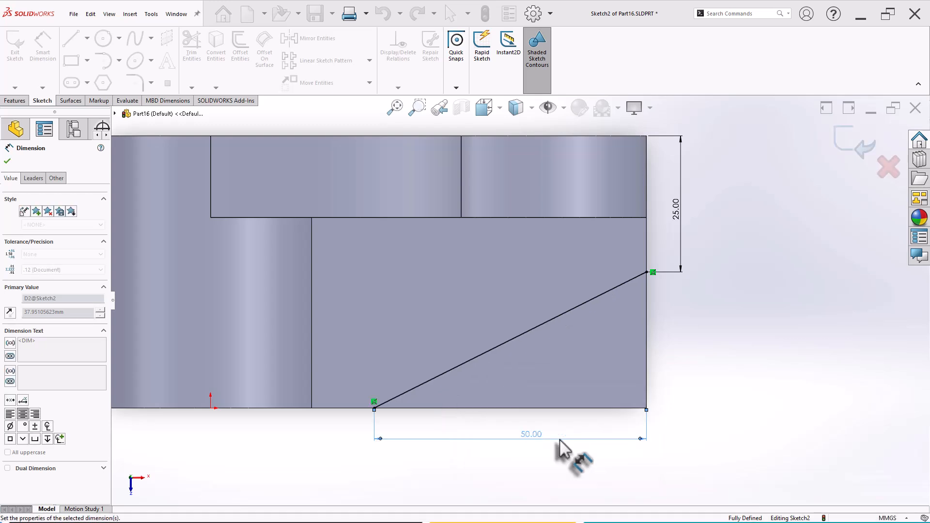
key("Escape")
- Cut away the bar's front corner along the diagonal line with a Through All - Both extruded cut, flipping the side to cut
key("ctrl+7")
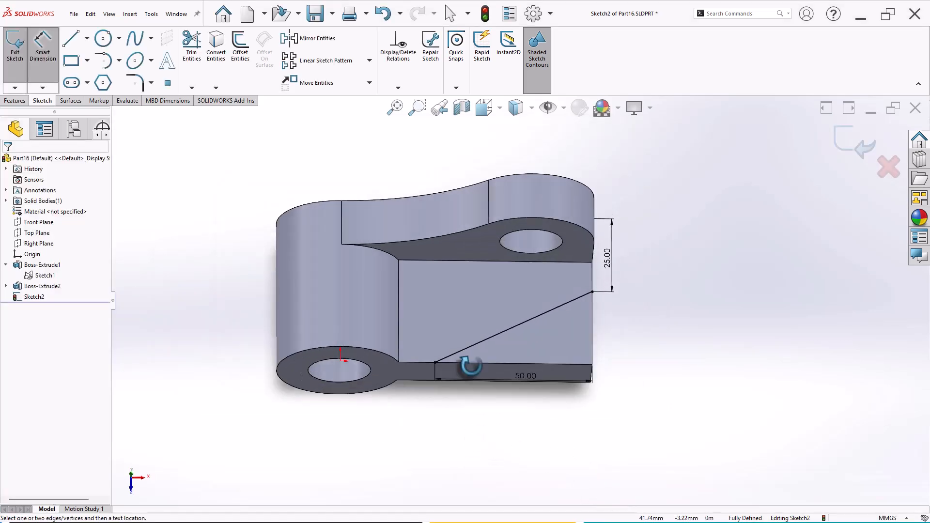
left_click(15, 100)
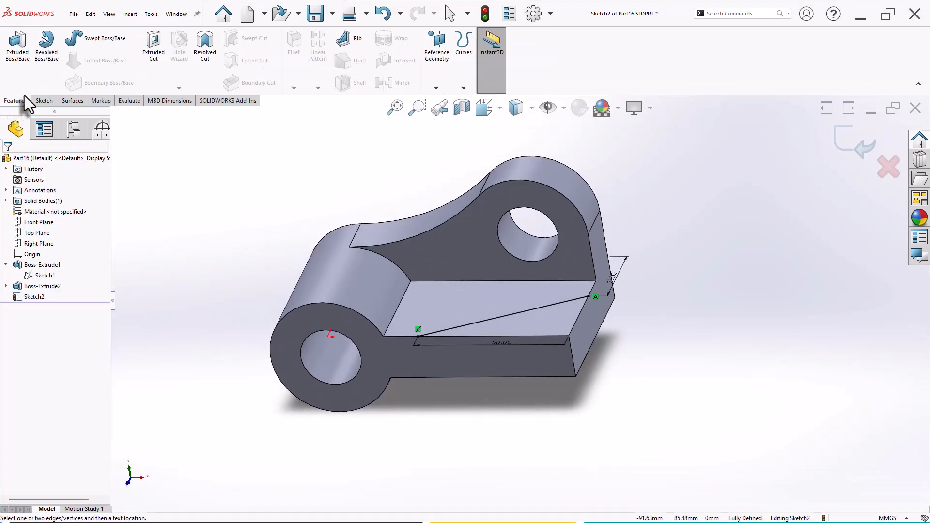
left_click(153, 49)
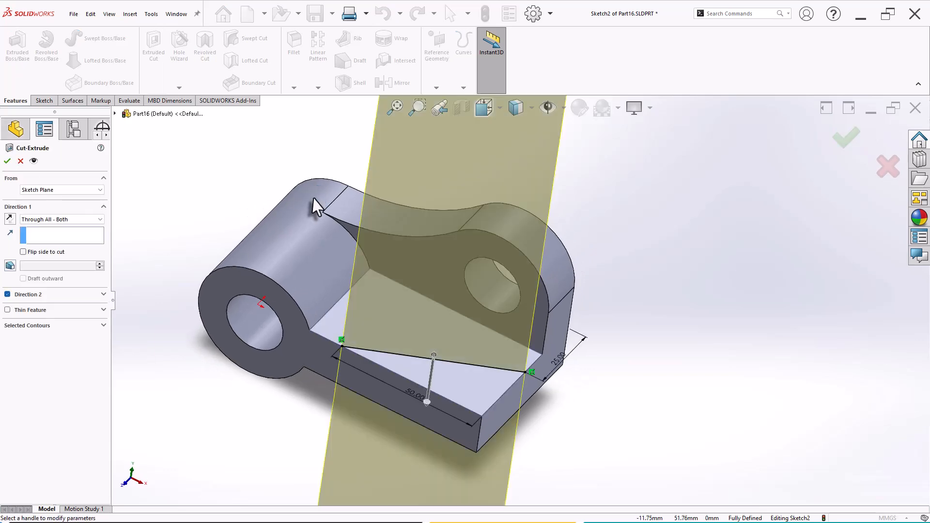
middle_click_drag(224, 236, 180, 224)
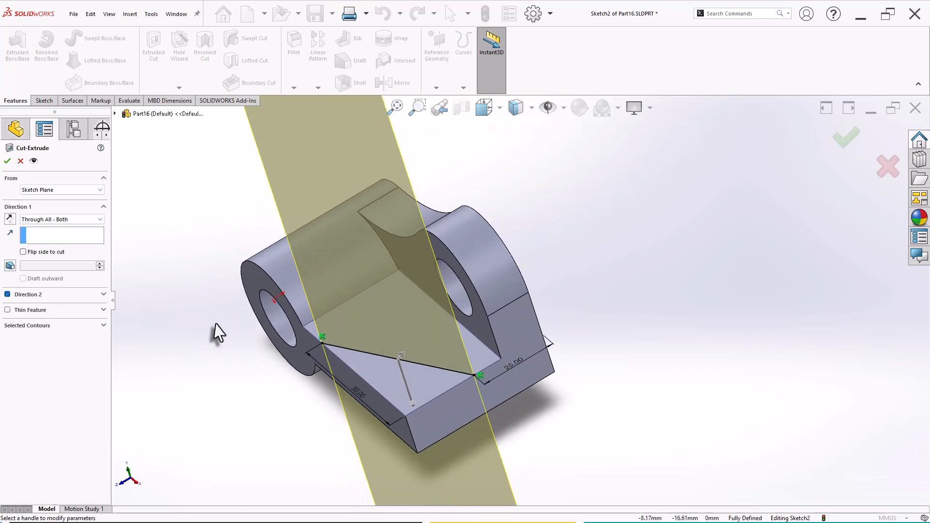
left_click(401, 356)
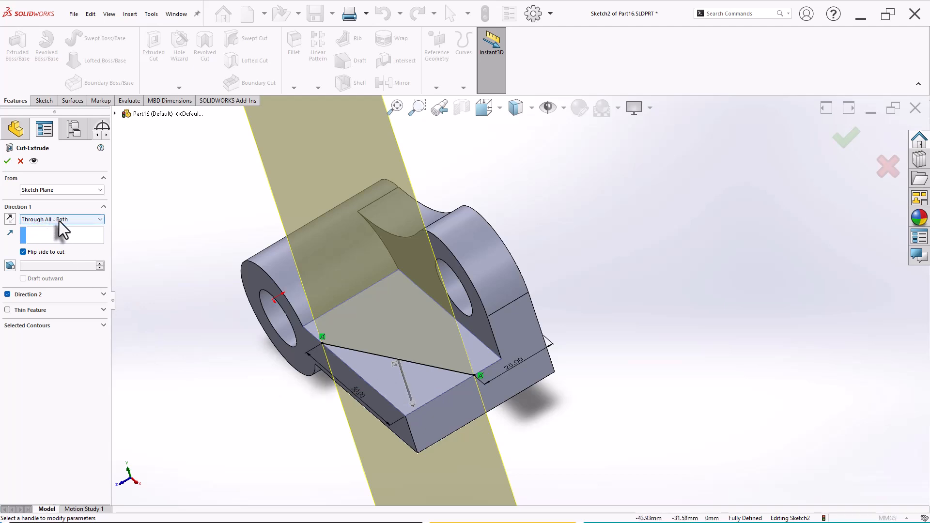
left_click(7, 160)
left_click(184, 315)
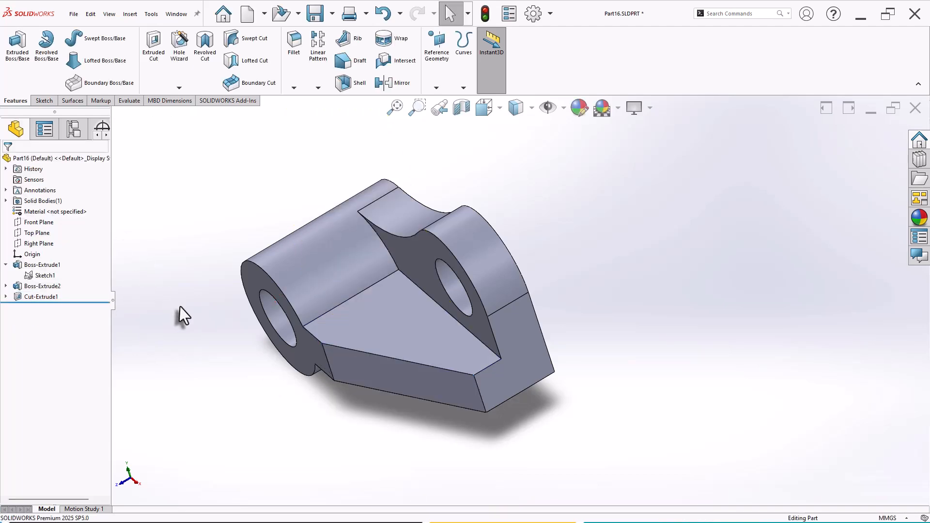